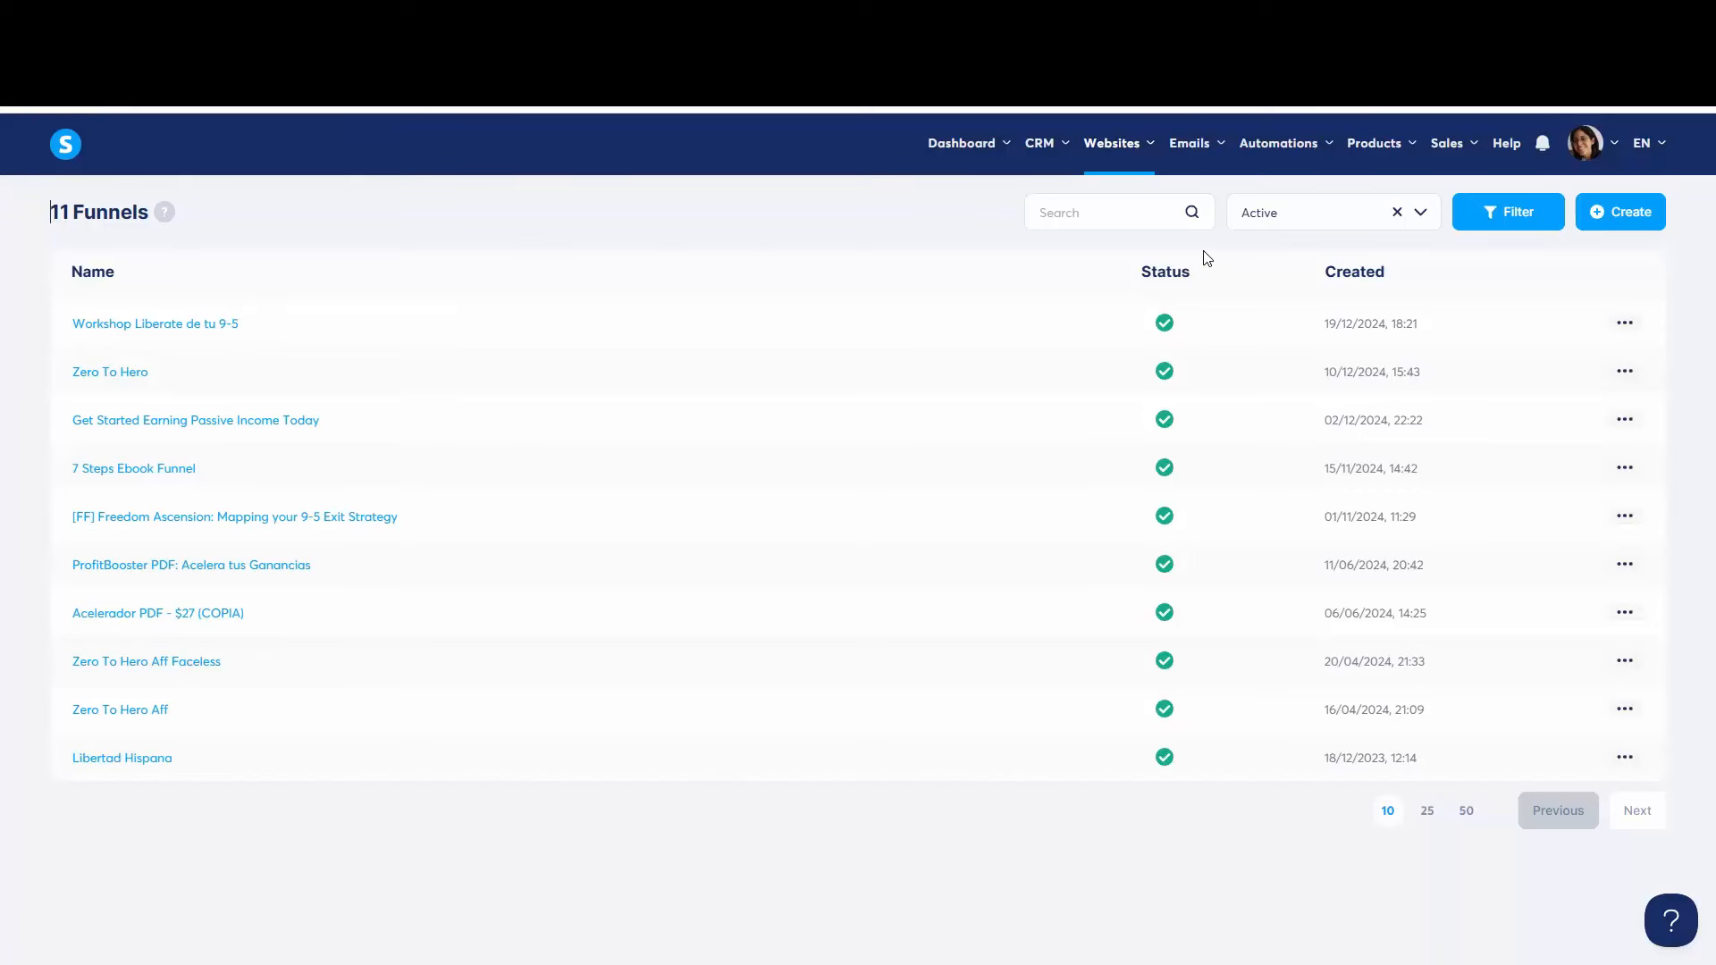
pyautogui.click(1131, 154)
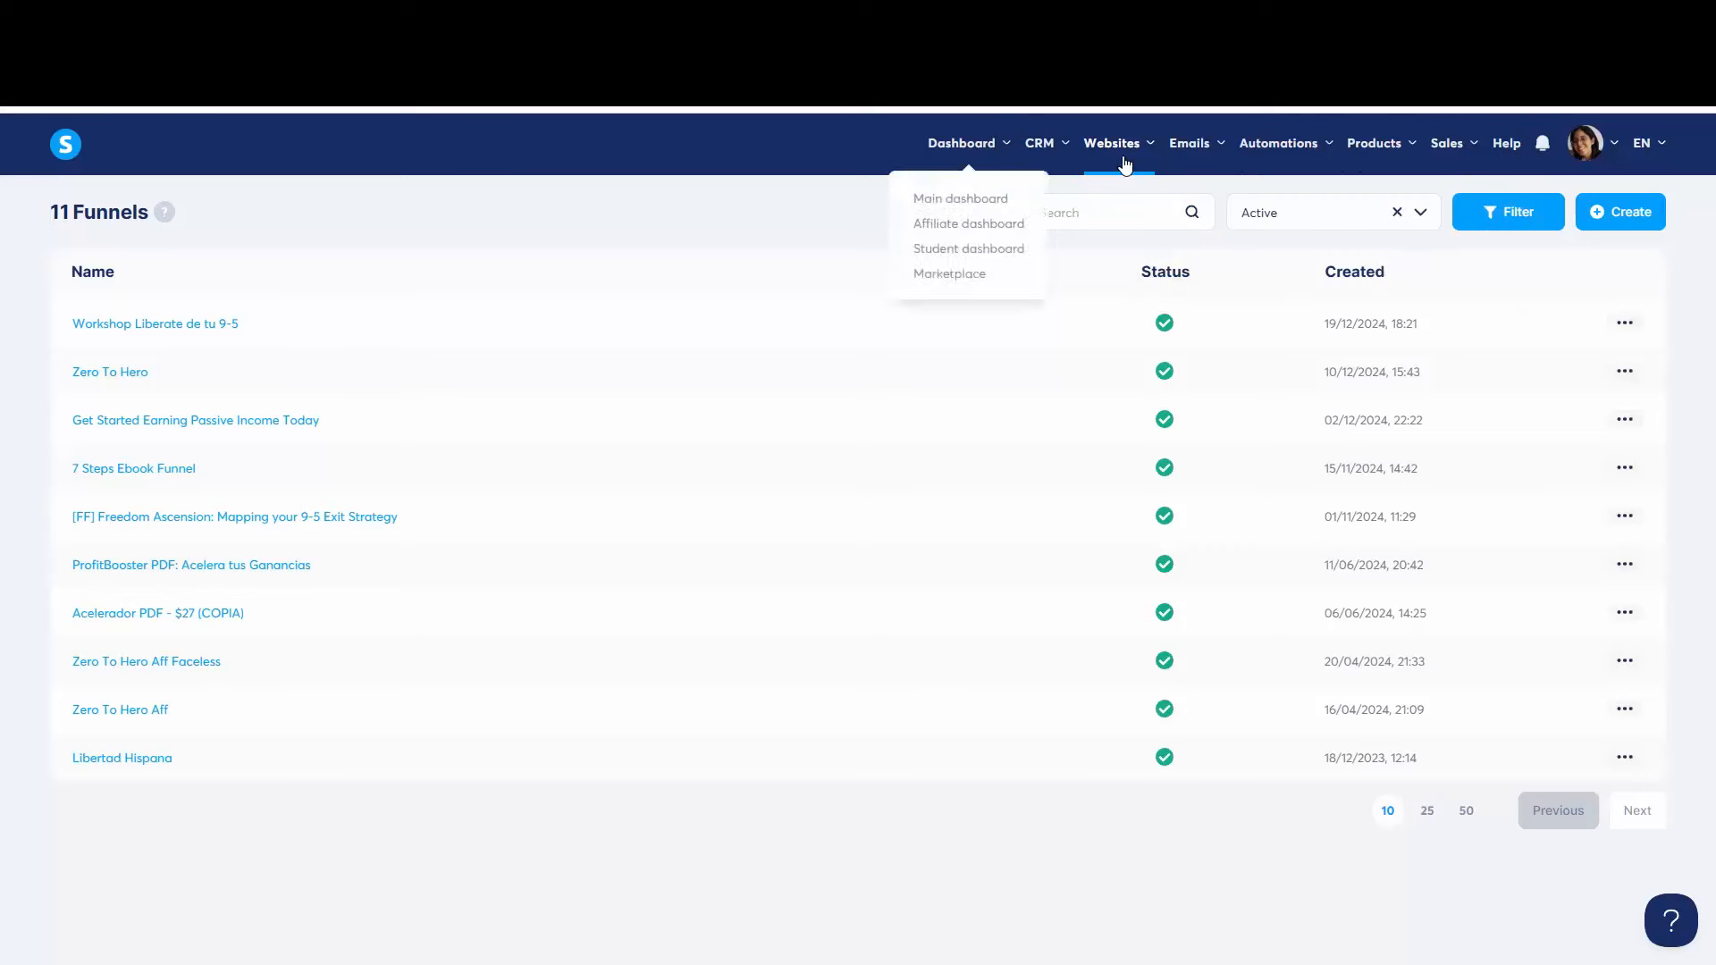
pyautogui.moveTo(1138, 156)
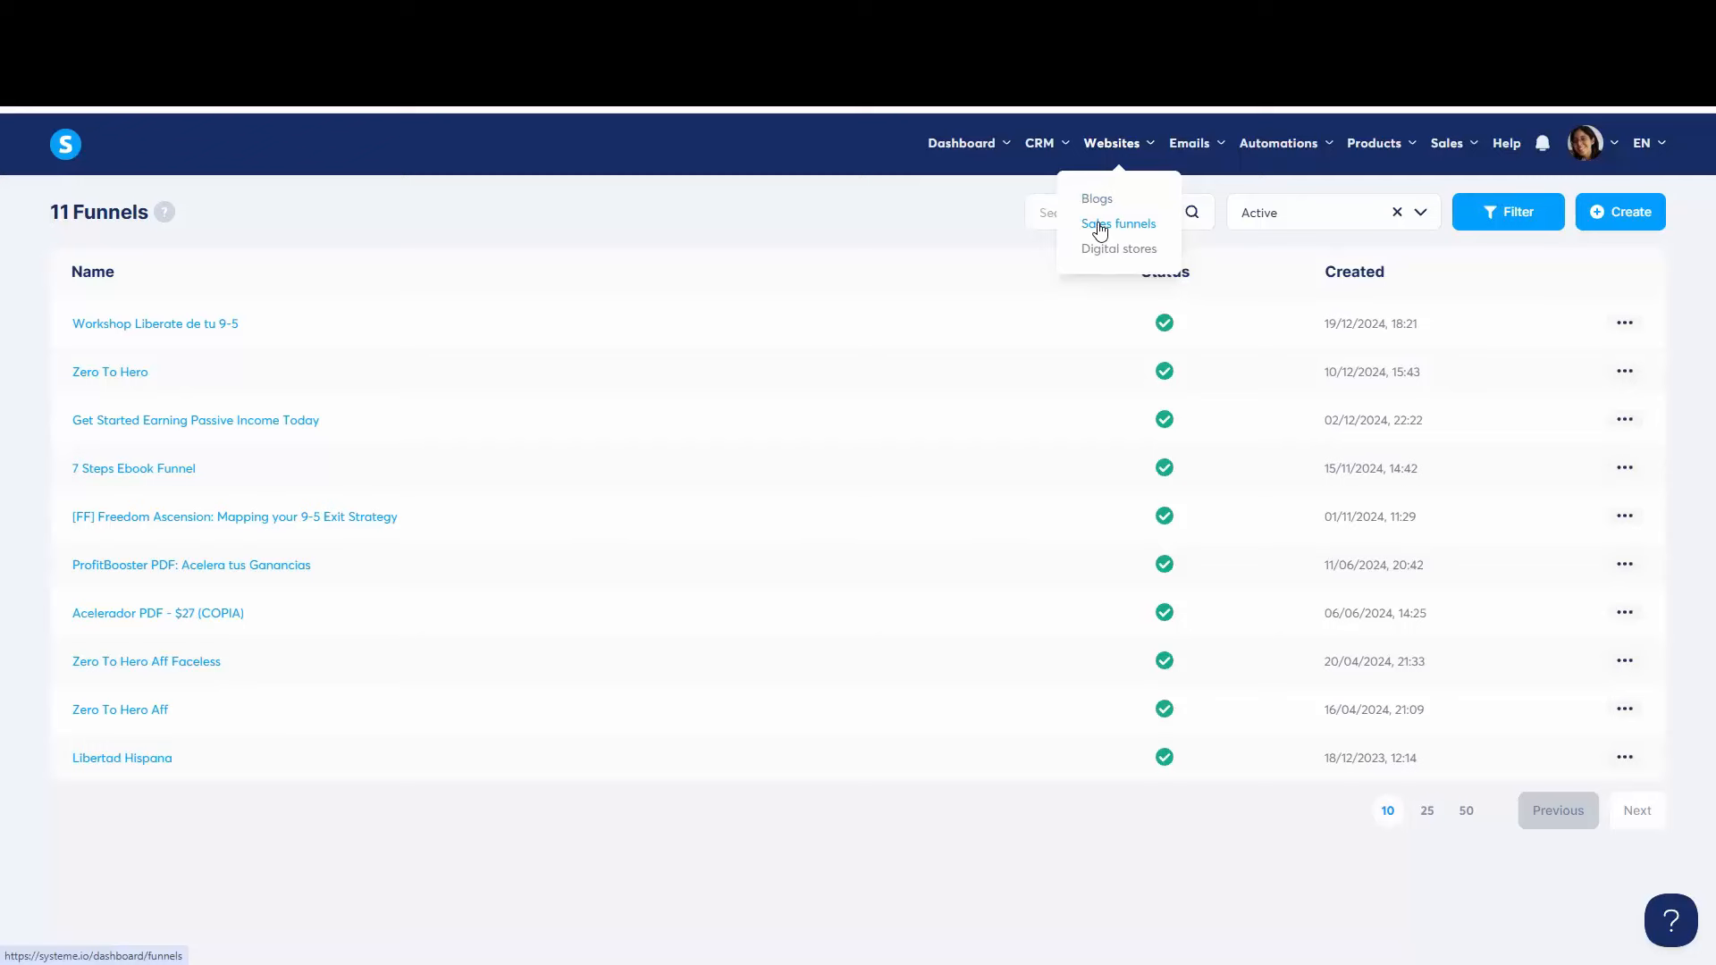
pyautogui.click(1631, 213)
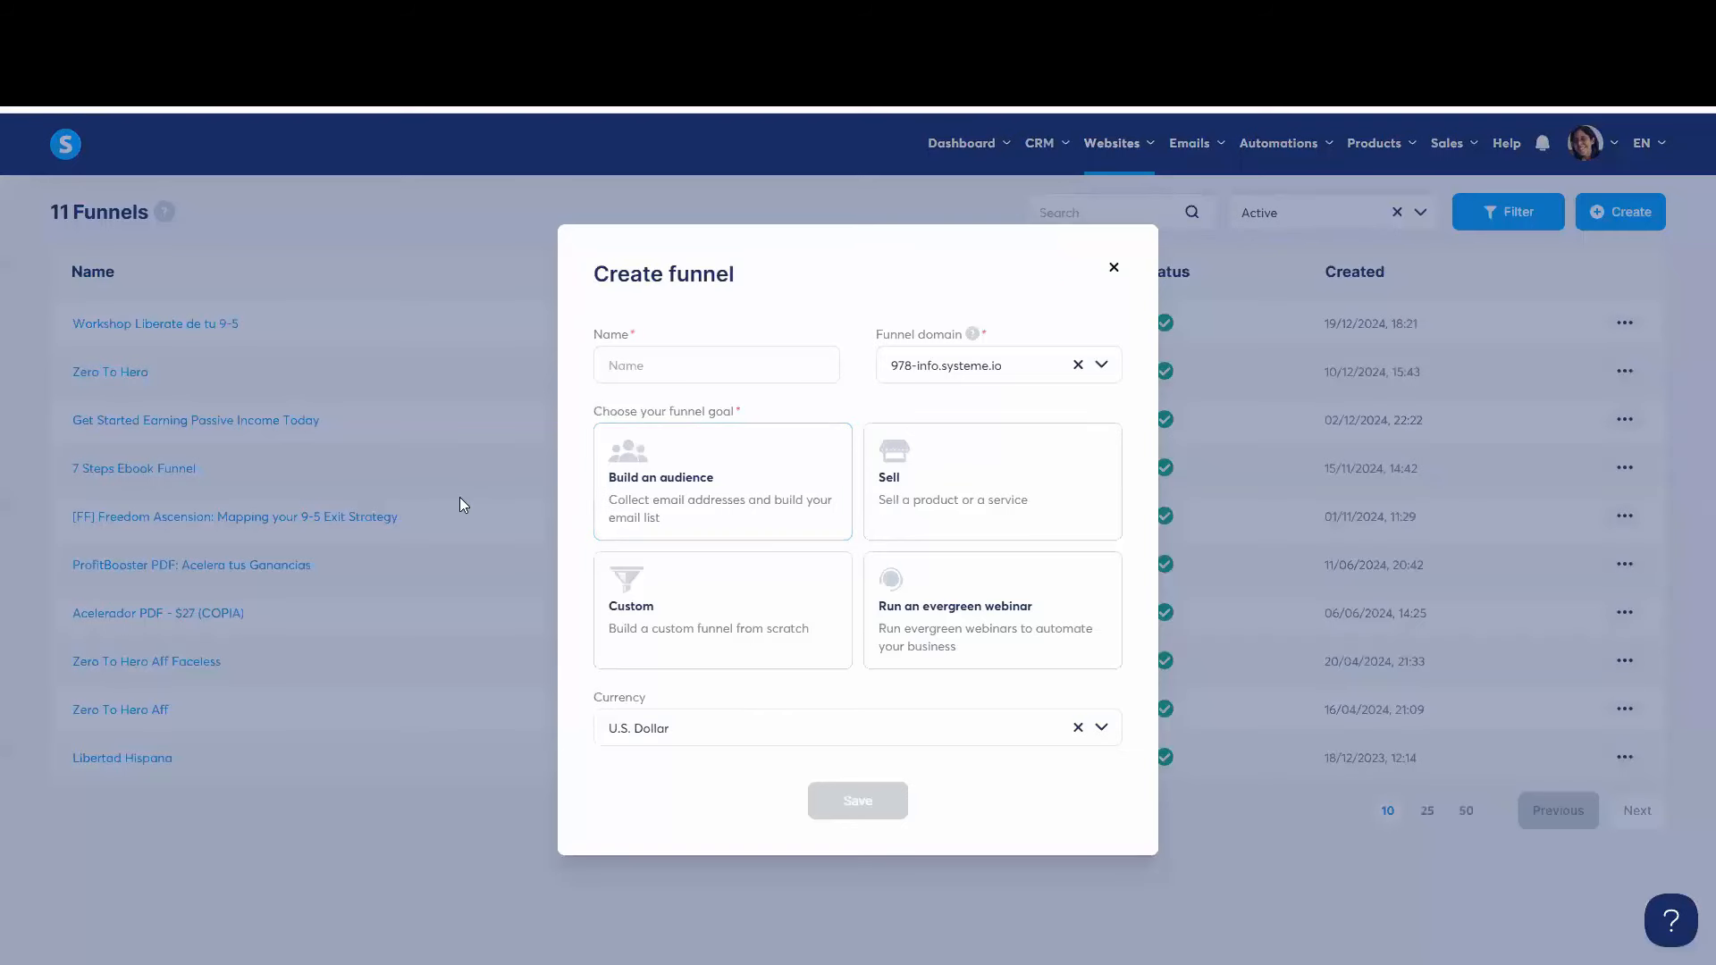
pyautogui.click(672, 370)
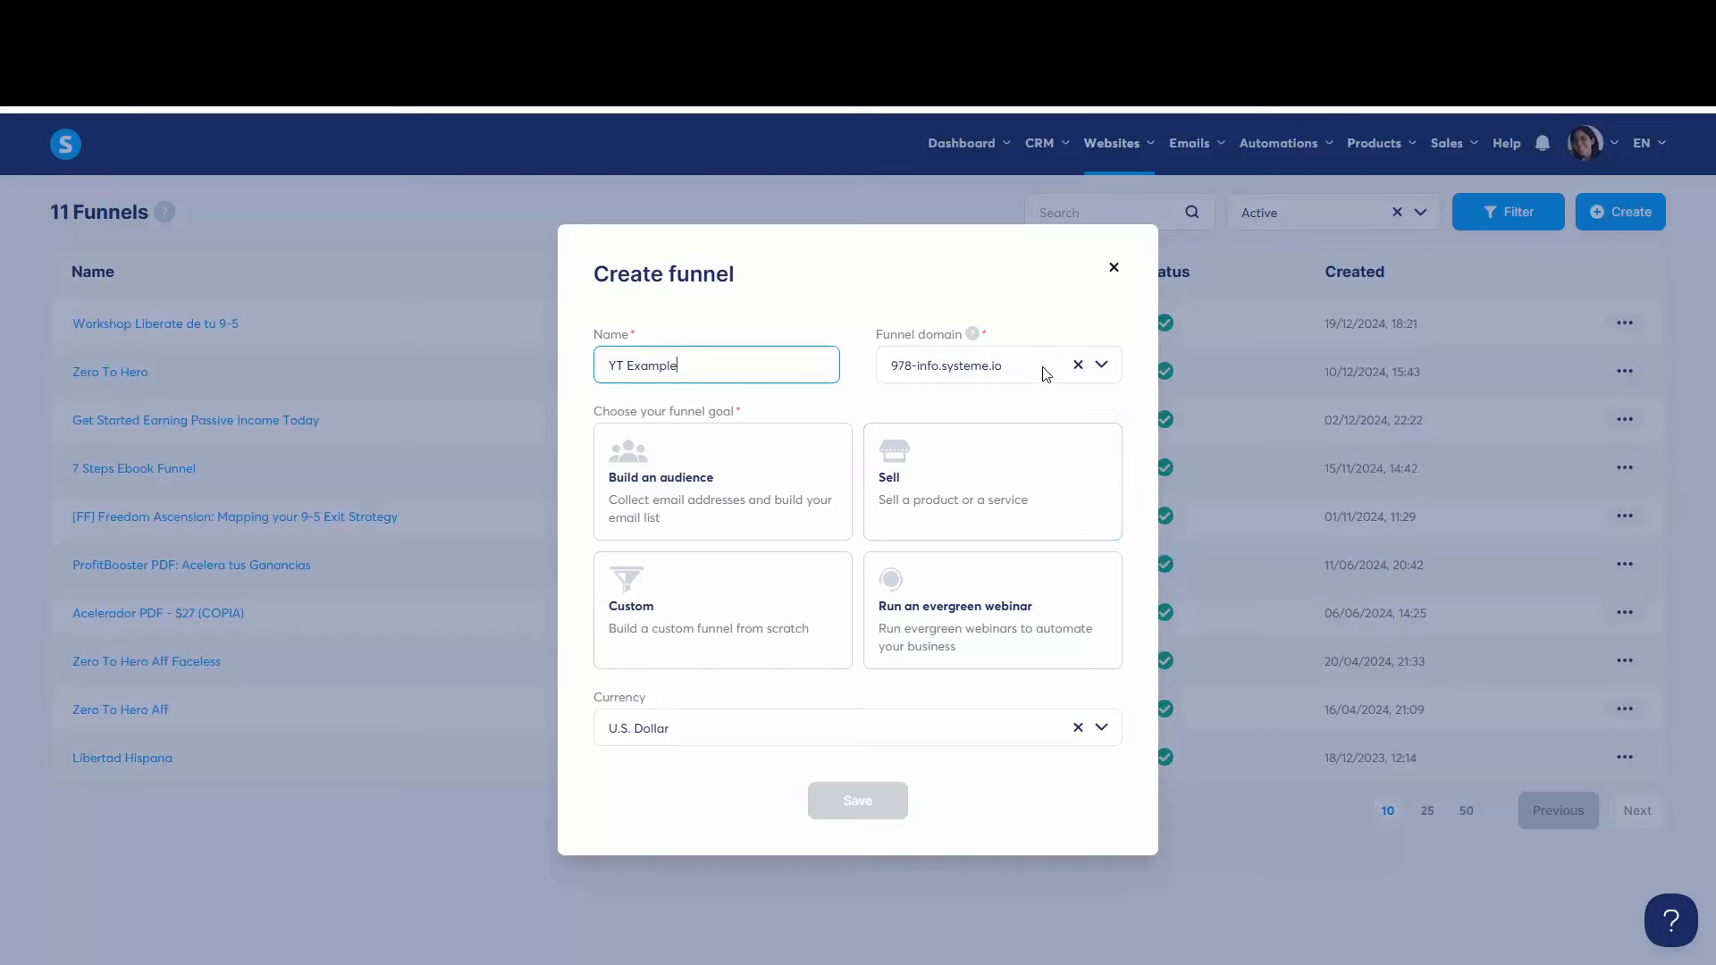
pyautogui.click(1102, 366)
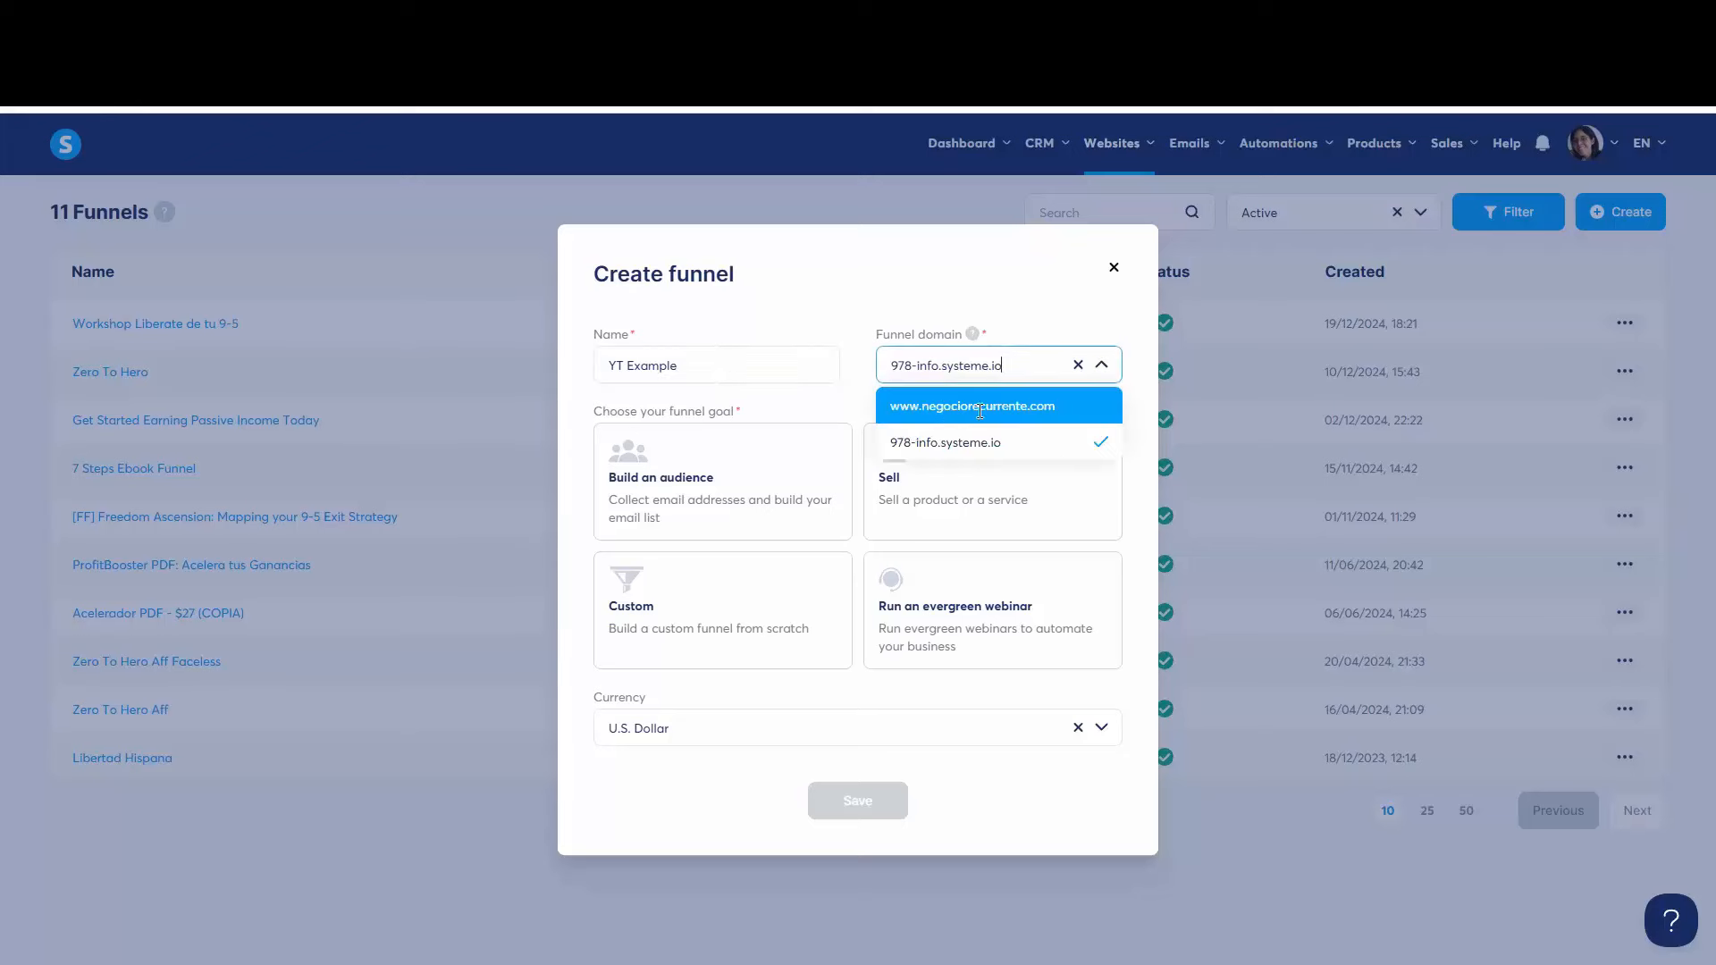
pyautogui.click(982, 407)
pyautogui.click(608, 523)
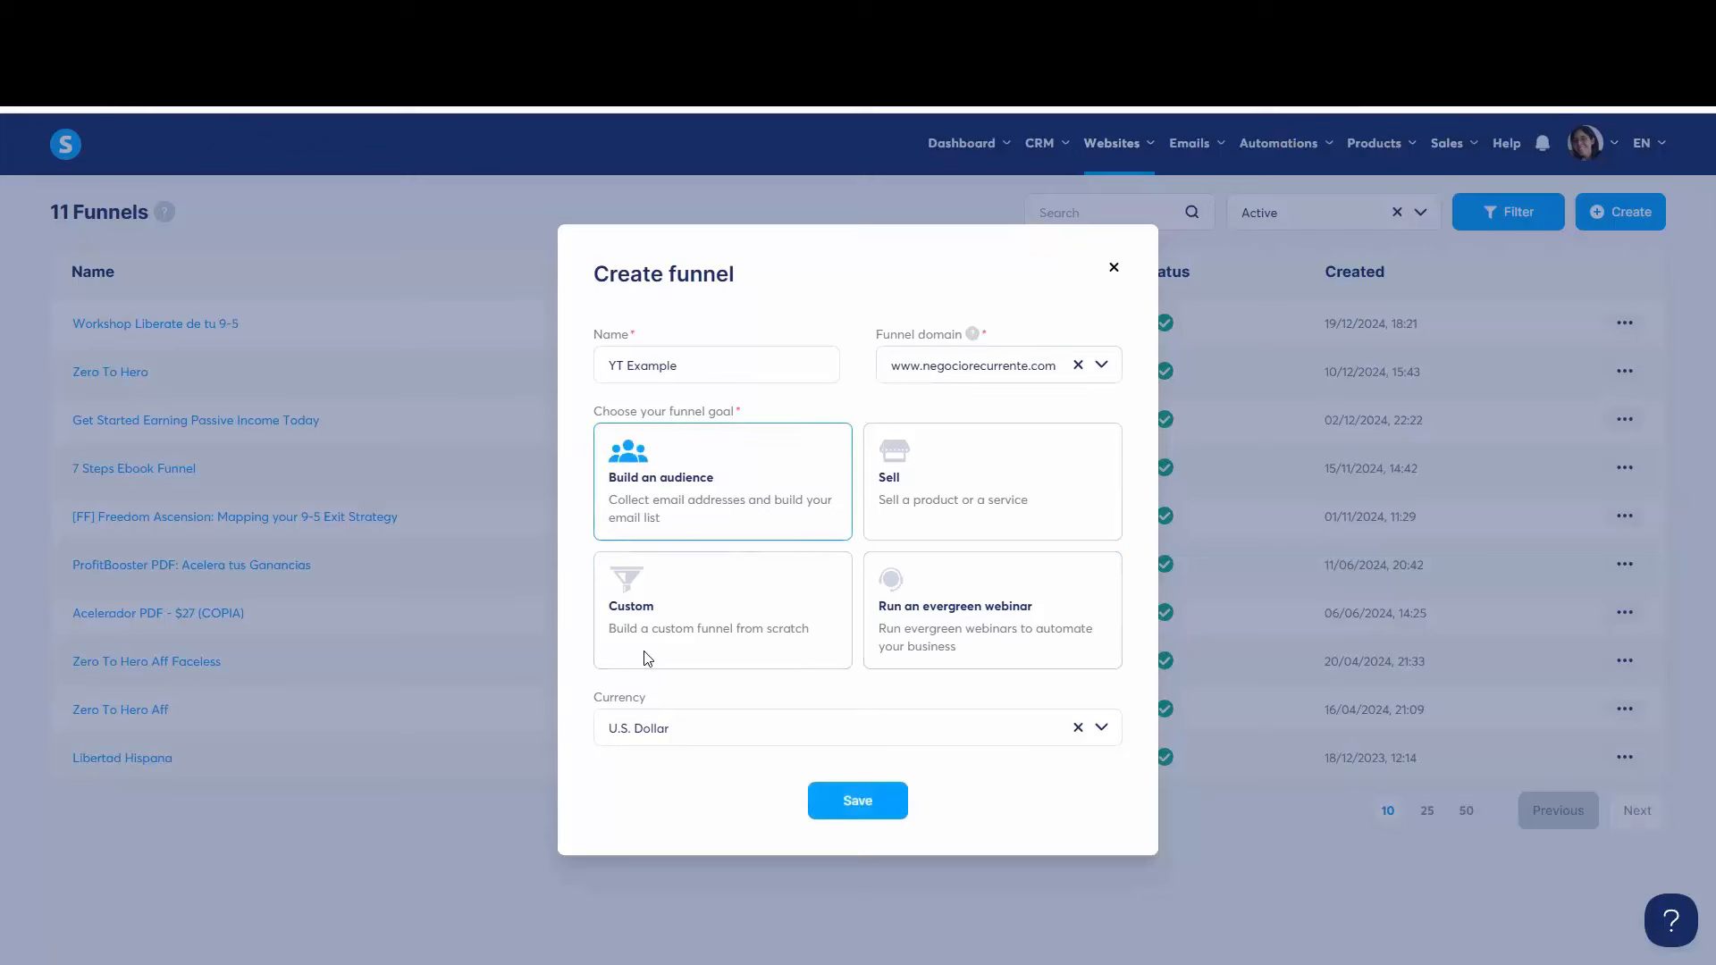
pyautogui.click(832, 801)
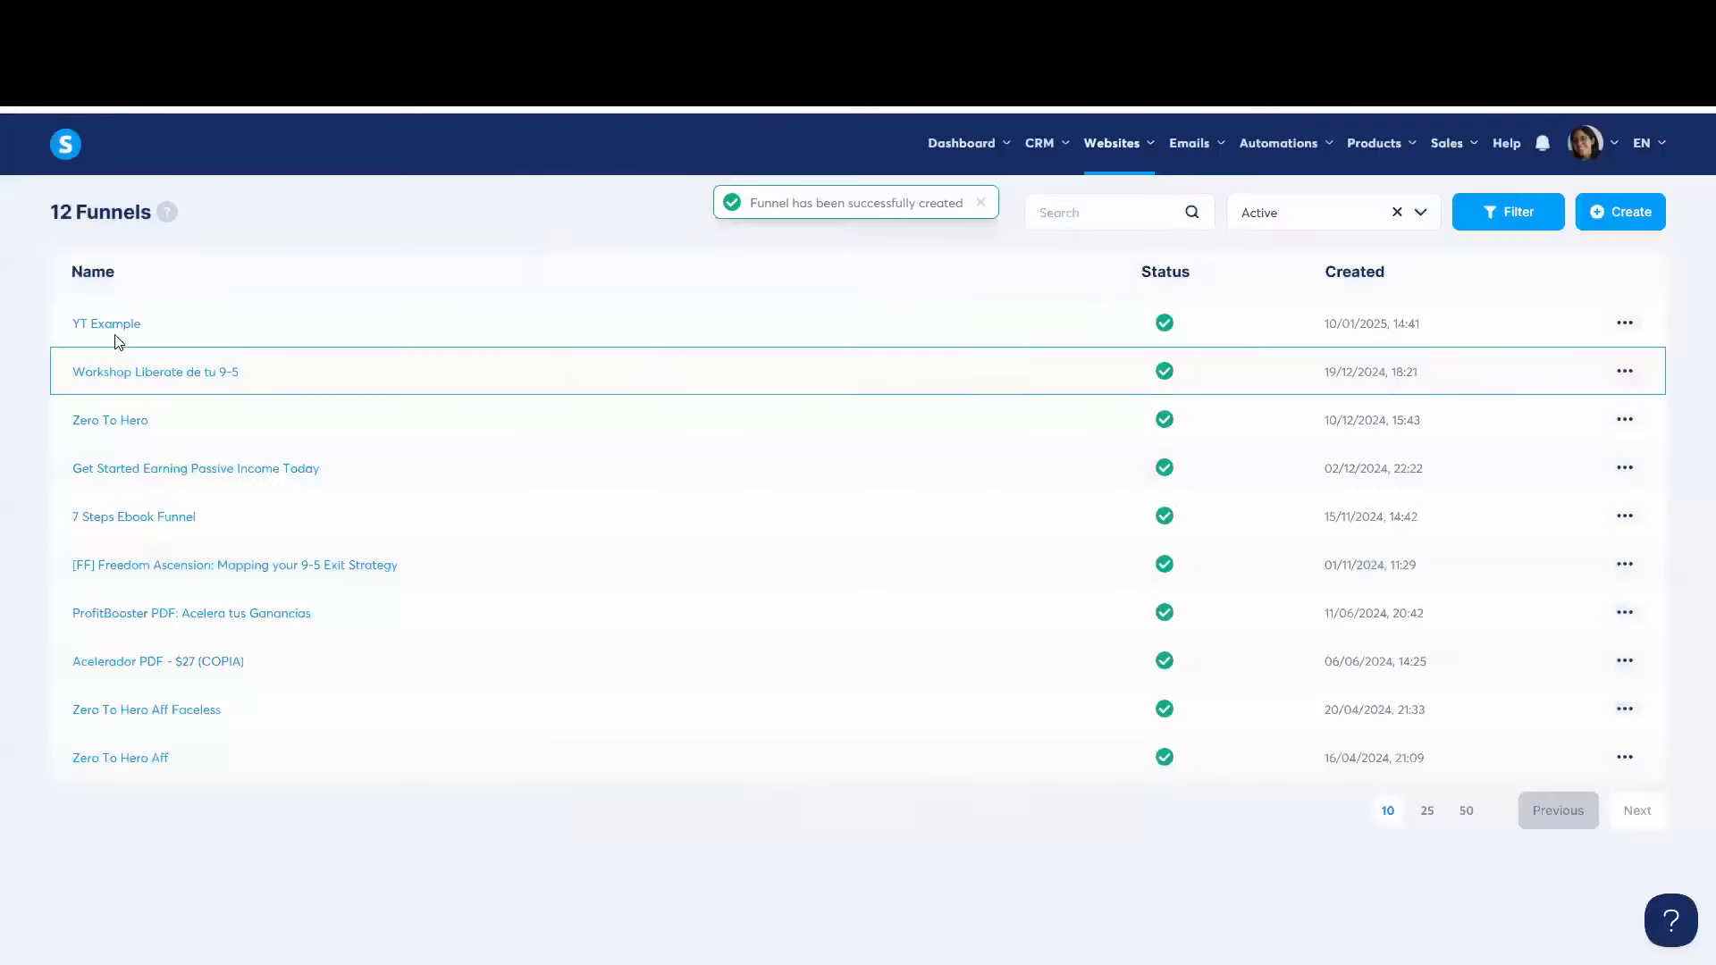
# Step: Open the YT Example funnel from the funnels list
pyautogui.press('Print')
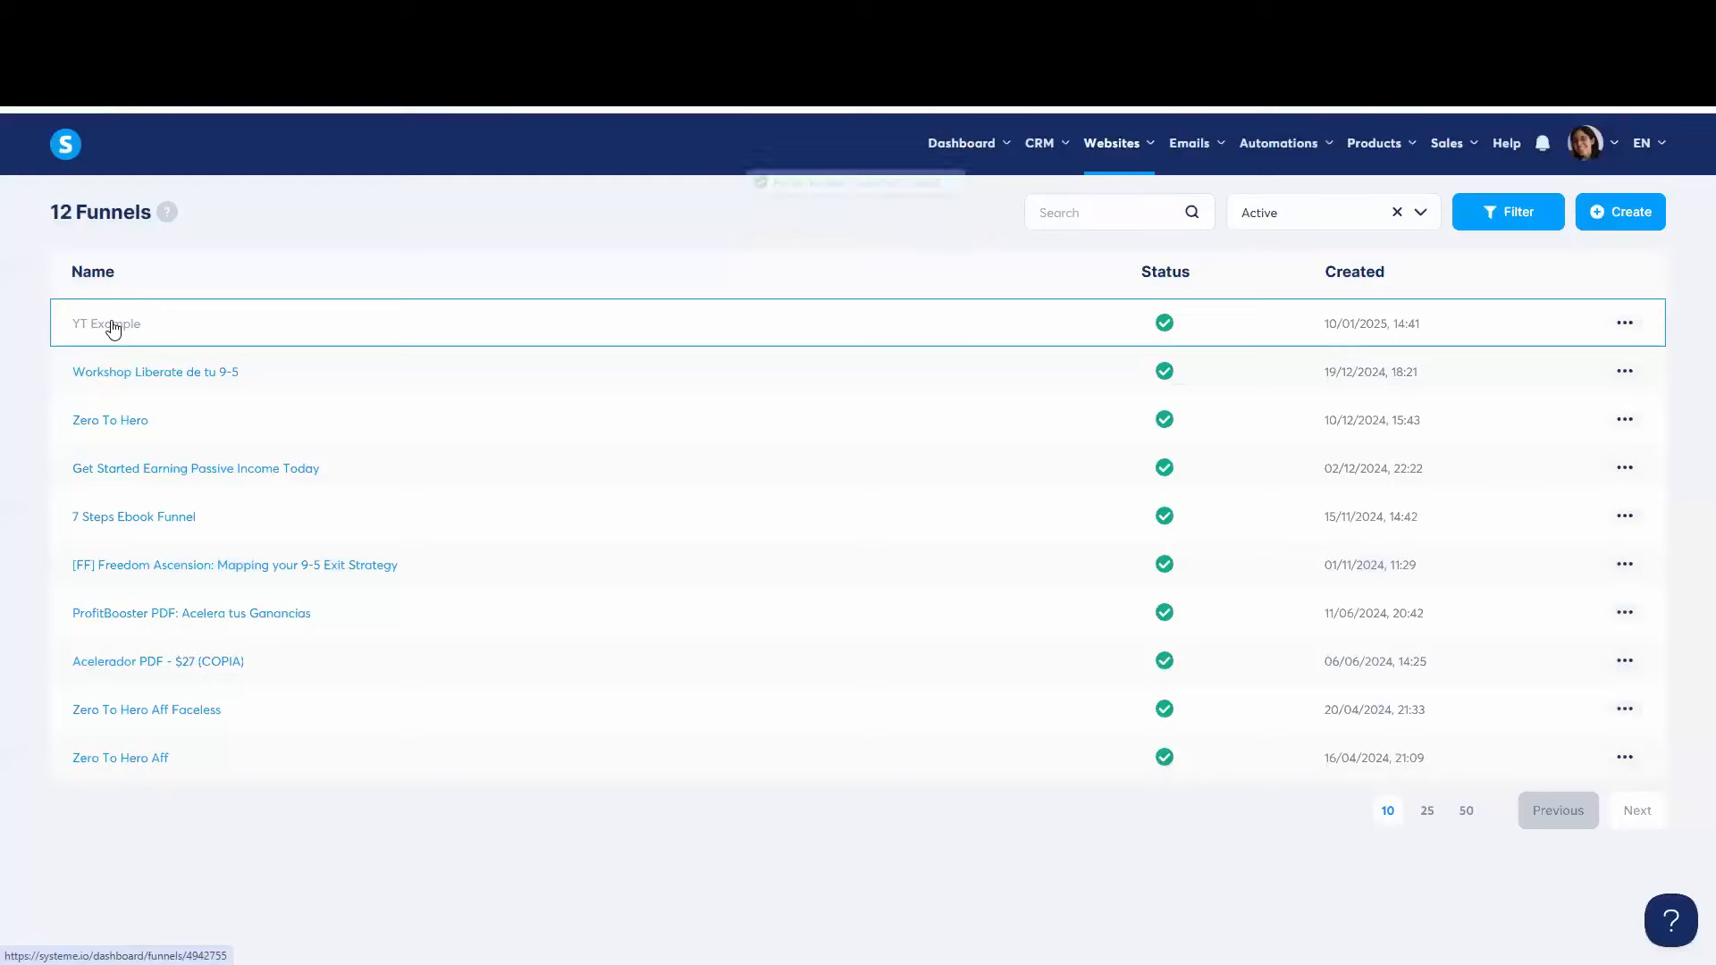
pyautogui.moveTo(60, 293); pyautogui.dragTo(174, 339)
pyautogui.click(169, 357)
pyautogui.click(126, 322)
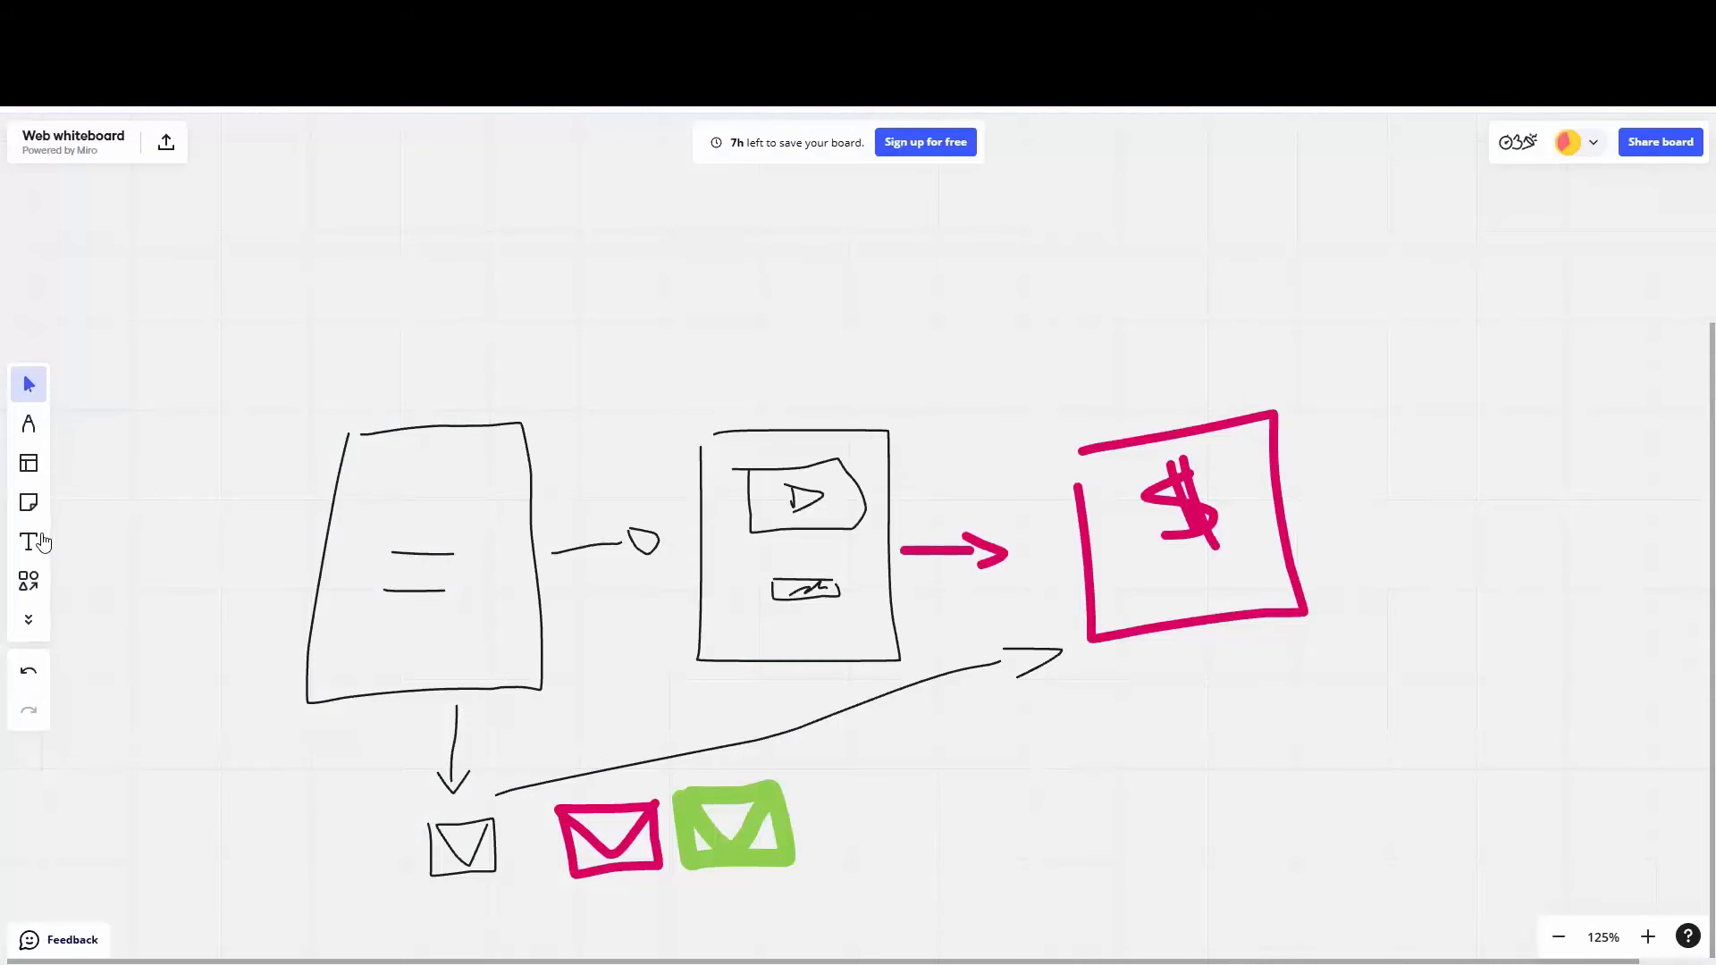
pyautogui.click(29, 424)
pyautogui.moveTo(400, 302)
pyautogui.mouseDown()
pyautogui.moveTo(390, 401)
pyautogui.moveTo(425, 382)
pyautogui.mouseUp()
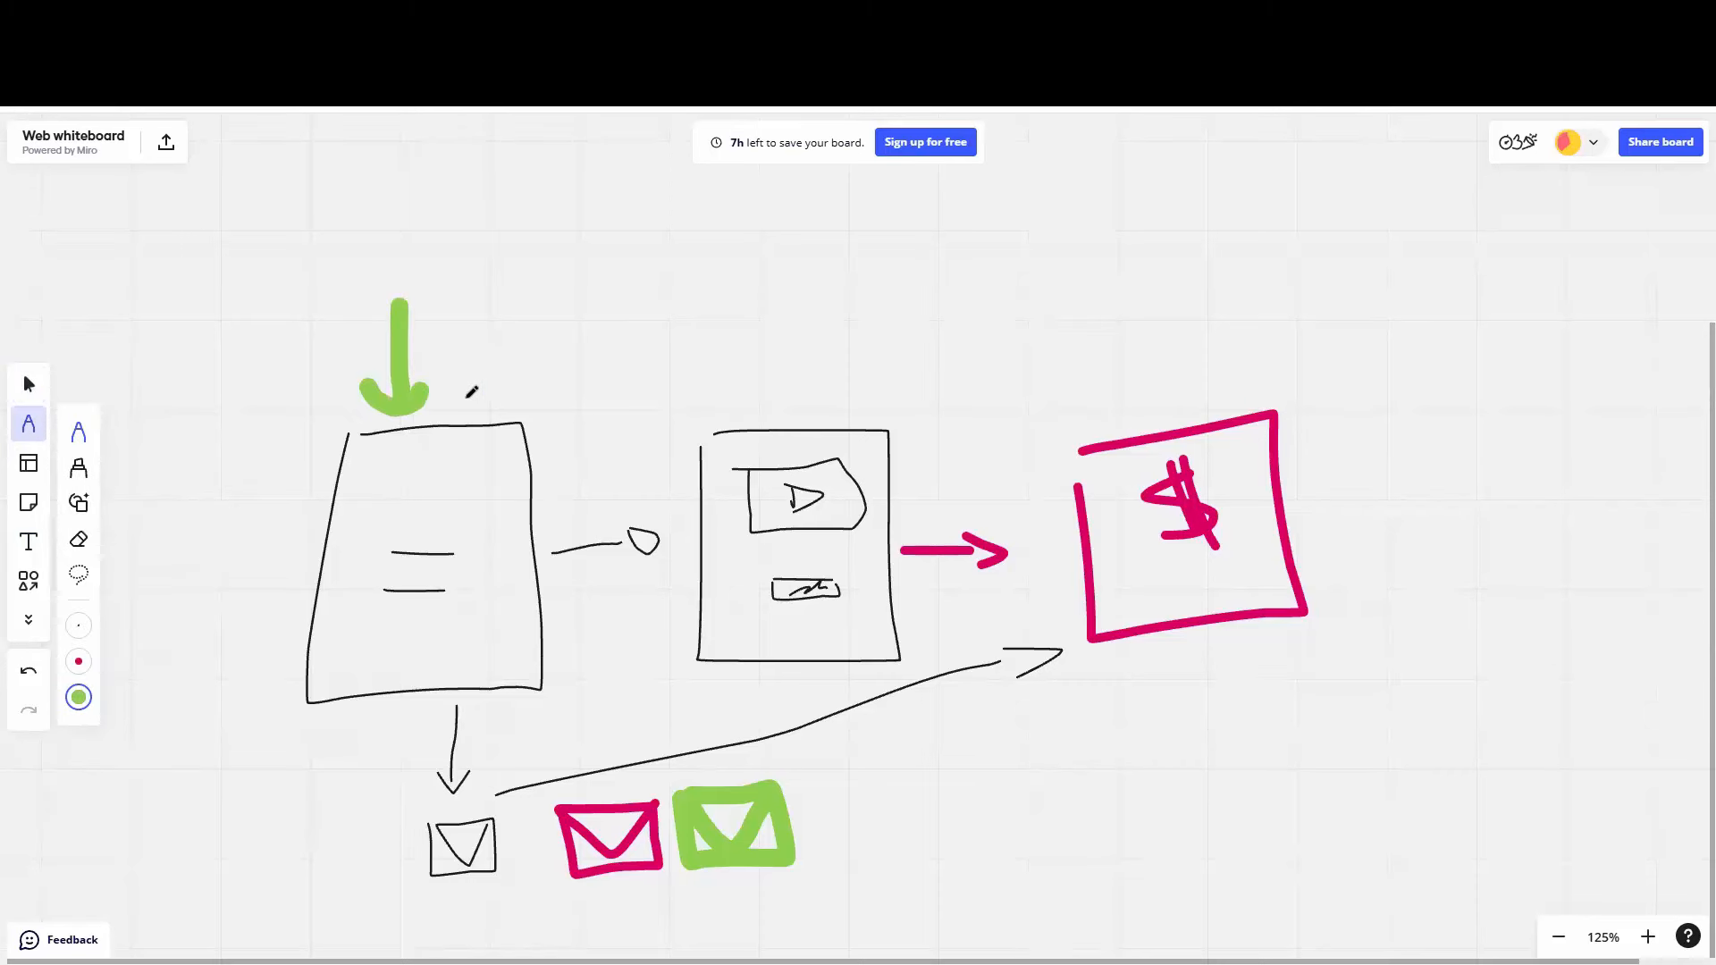
pyautogui.hotkey('ctrl', 'z')
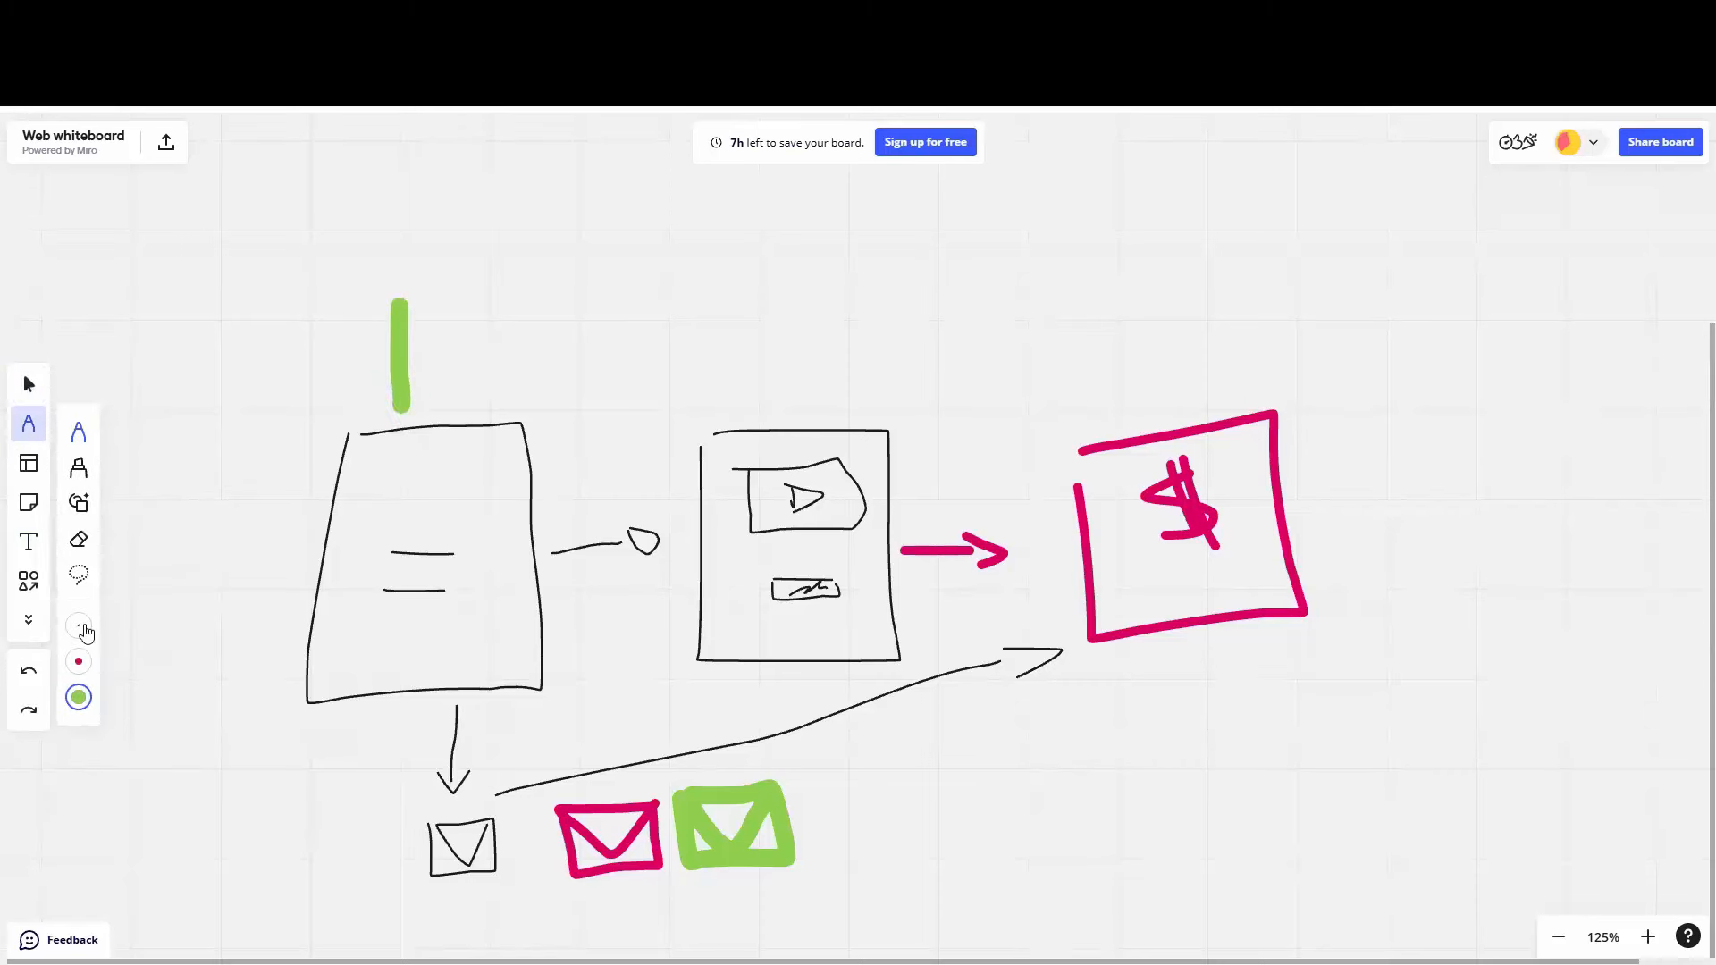
pyautogui.hotkey('ctrl', 'z')
# Step: On the Miro whiteboard, draw a thin black downward stroke above the first page sketch
pyautogui.click(79, 626)
pyautogui.moveTo(463, 306)
pyautogui.mouseDown()
pyautogui.moveTo(445, 407)
pyautogui.moveTo(464, 384)
pyautogui.mouseUp()
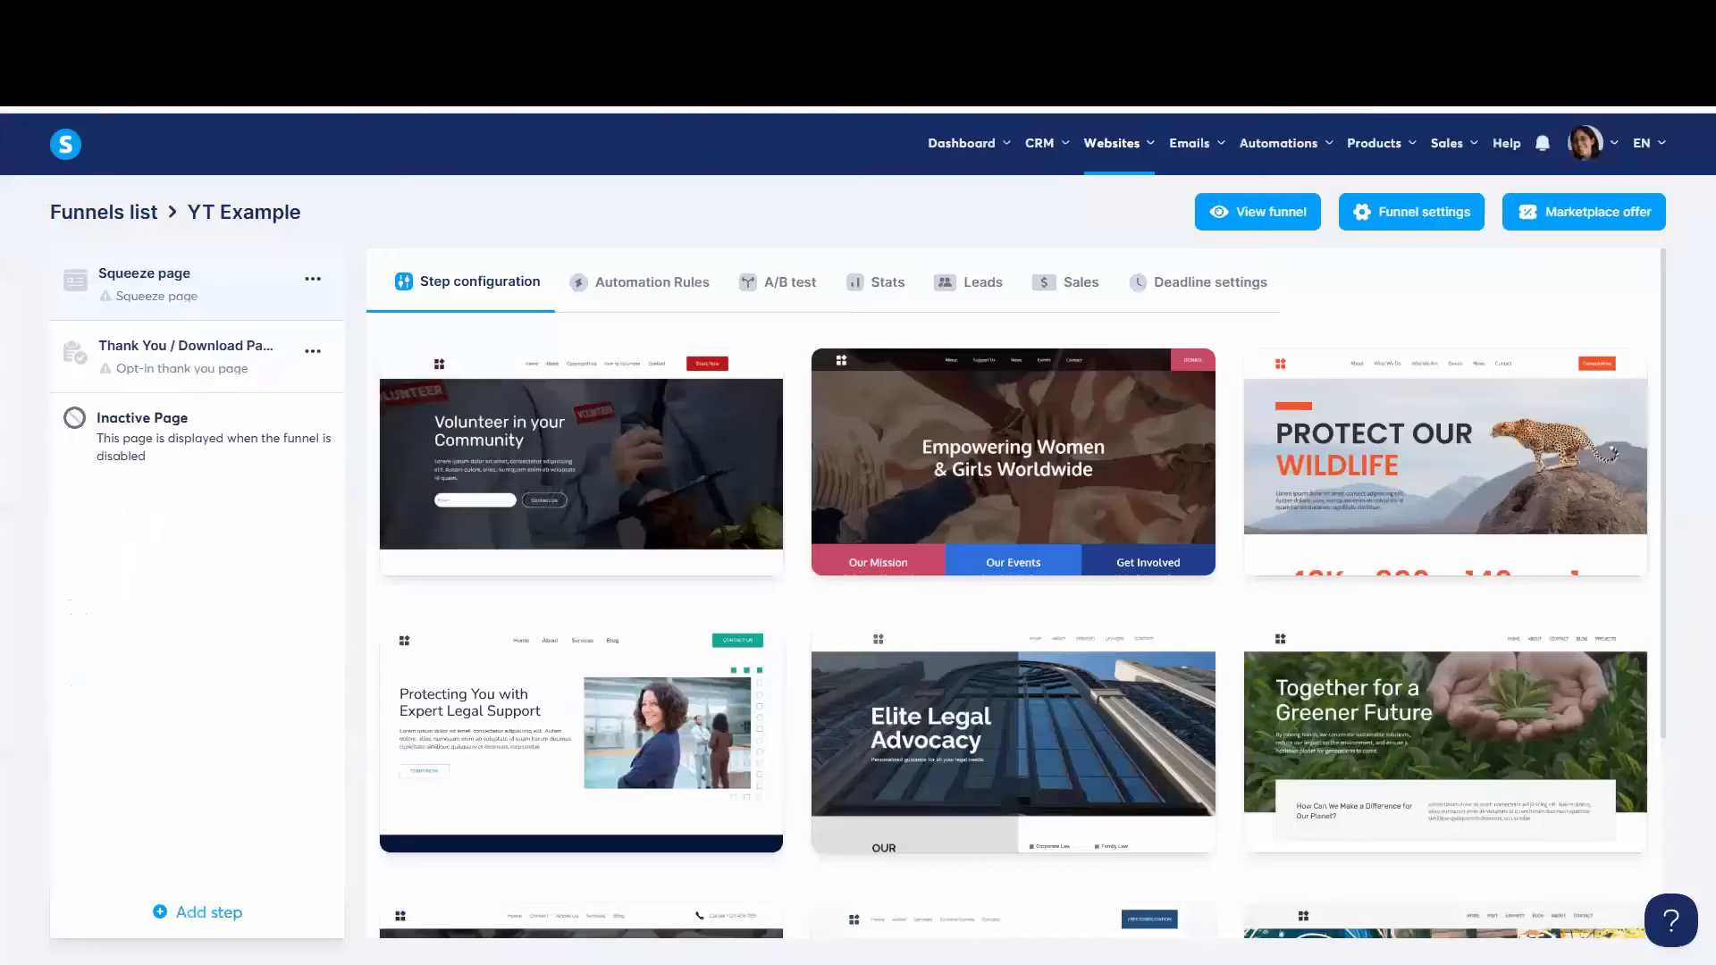
# Step: Show 30 templates per page for the squeeze page and browse the first page of designs
pyautogui.moveTo(960, 478)
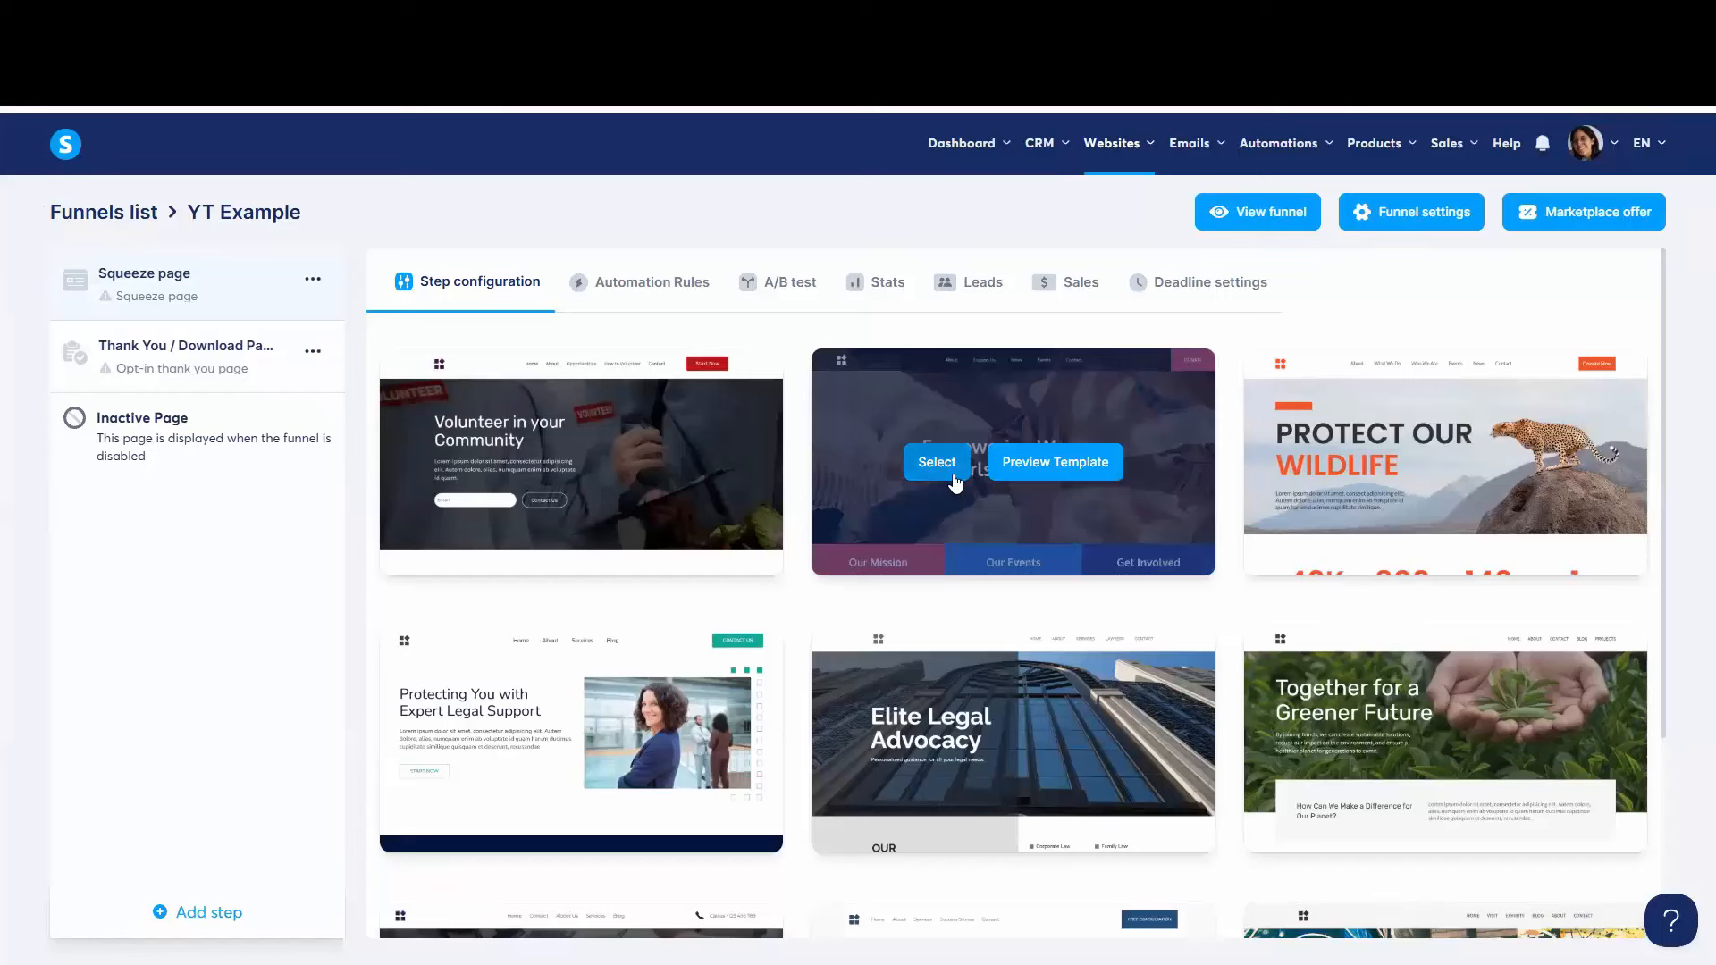
pyautogui.scroll(-3, 1001, 605)
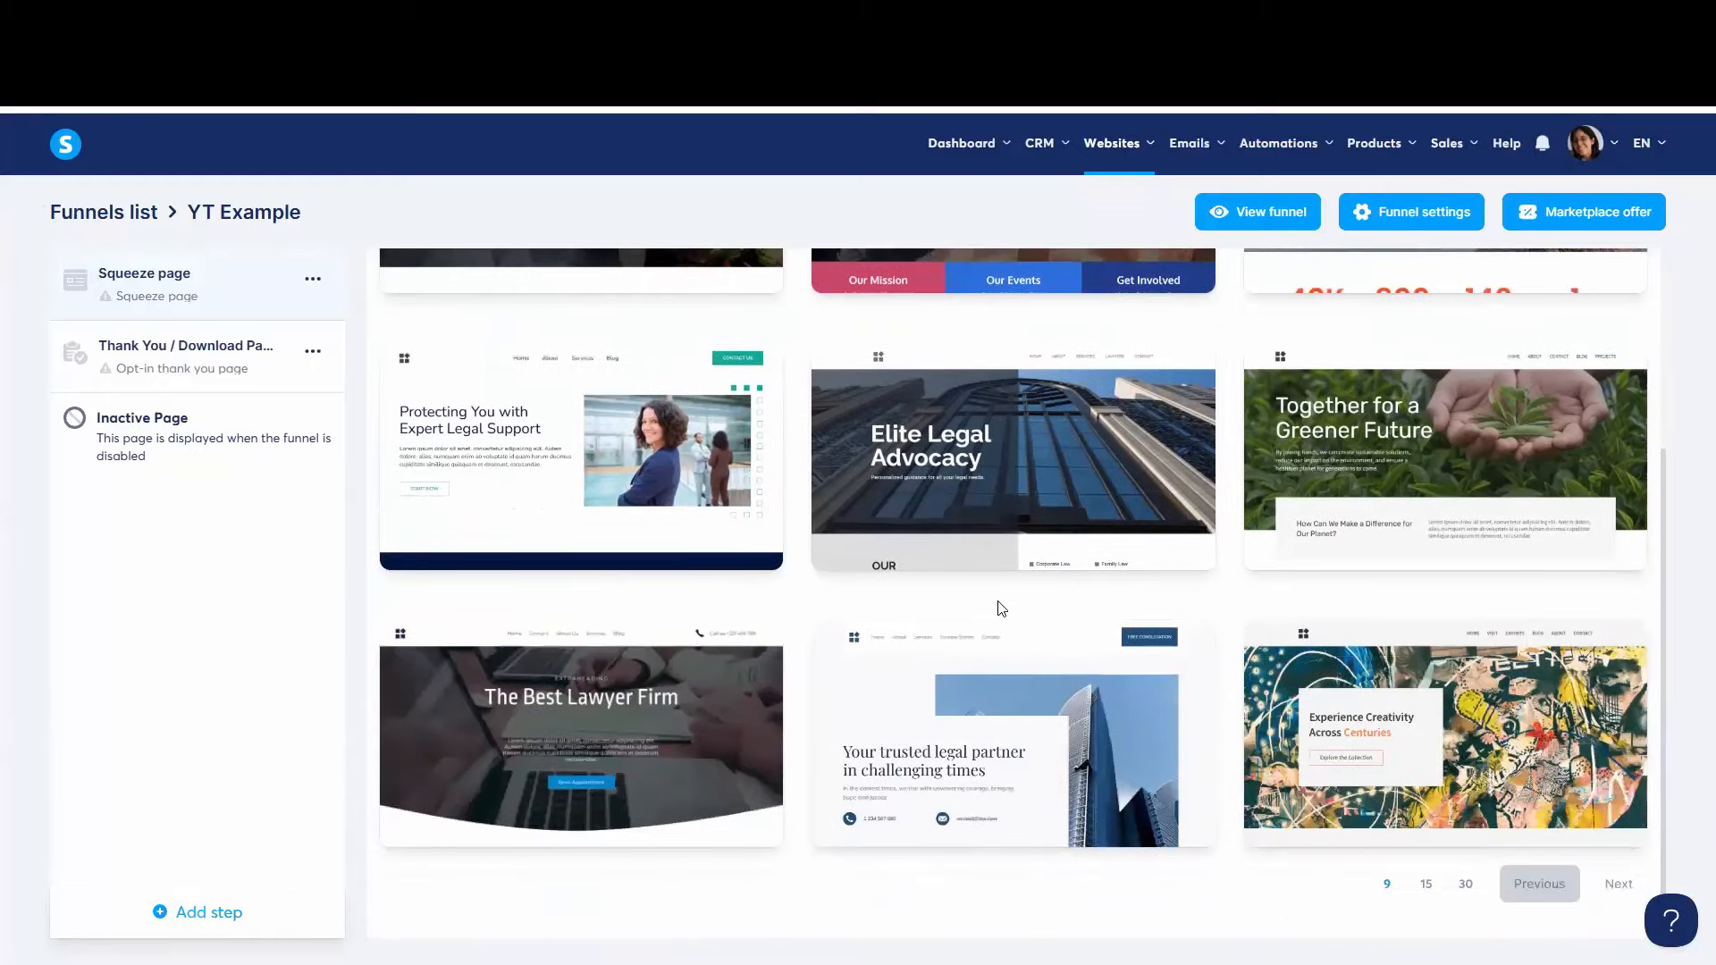
pyautogui.click(1467, 888)
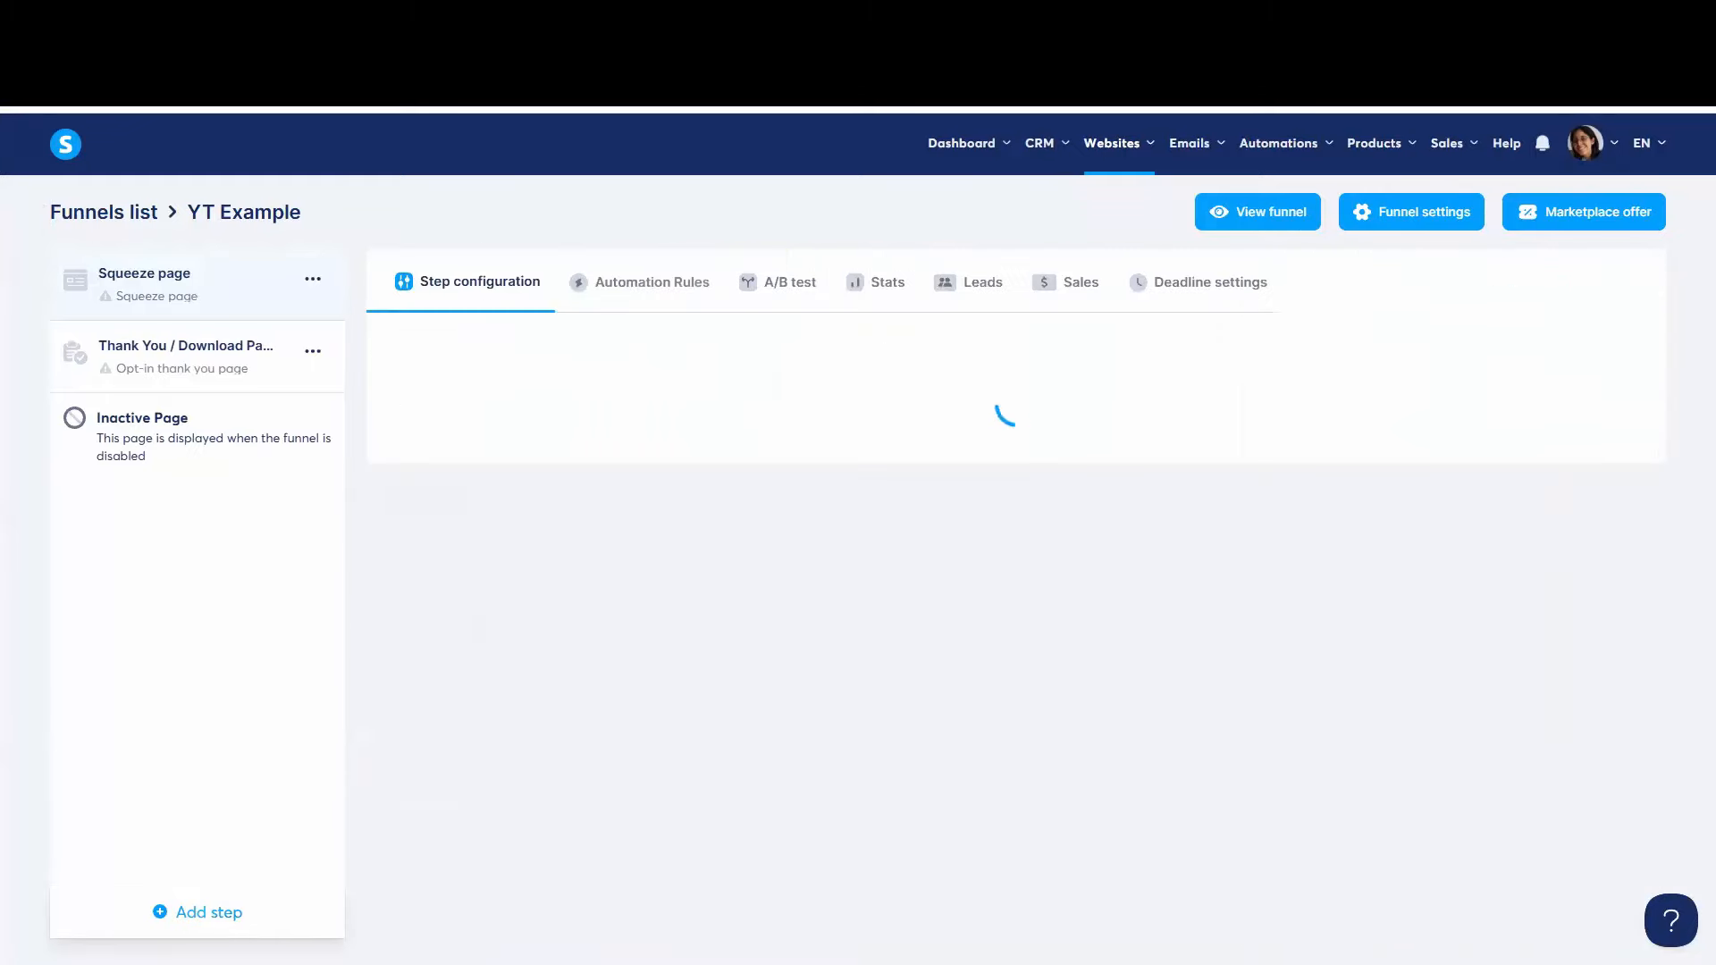
pyautogui.scroll(-10, 866, 733)
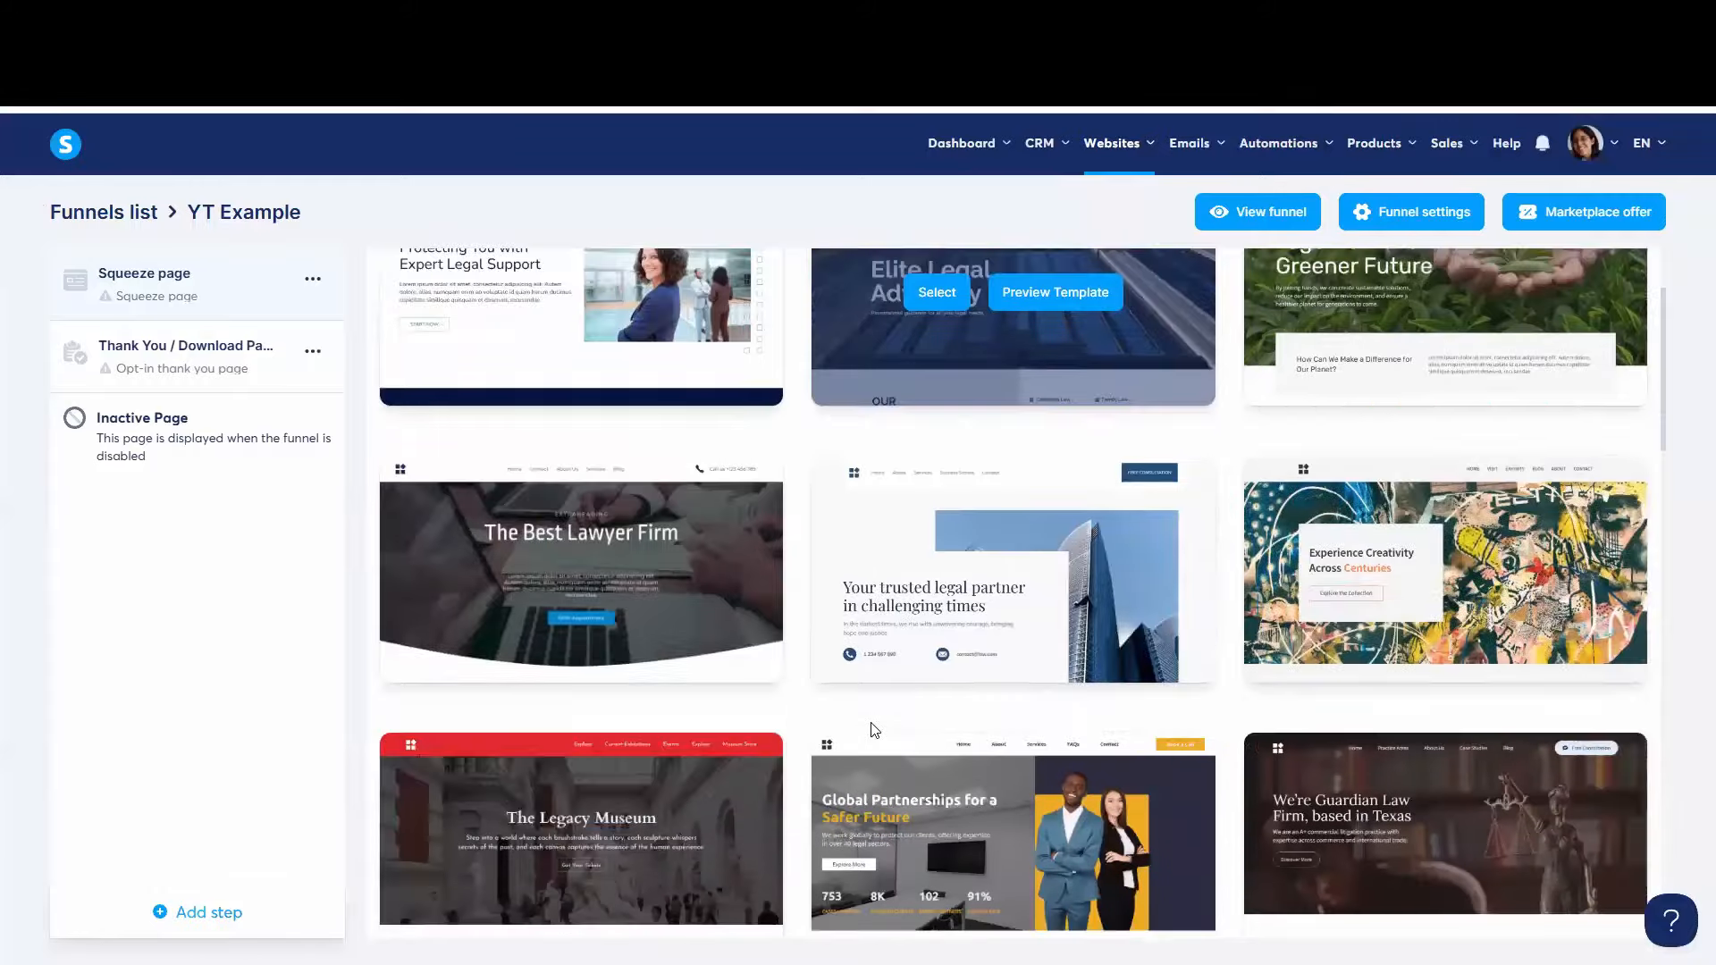
pyautogui.scroll(-8, 1118, 746)
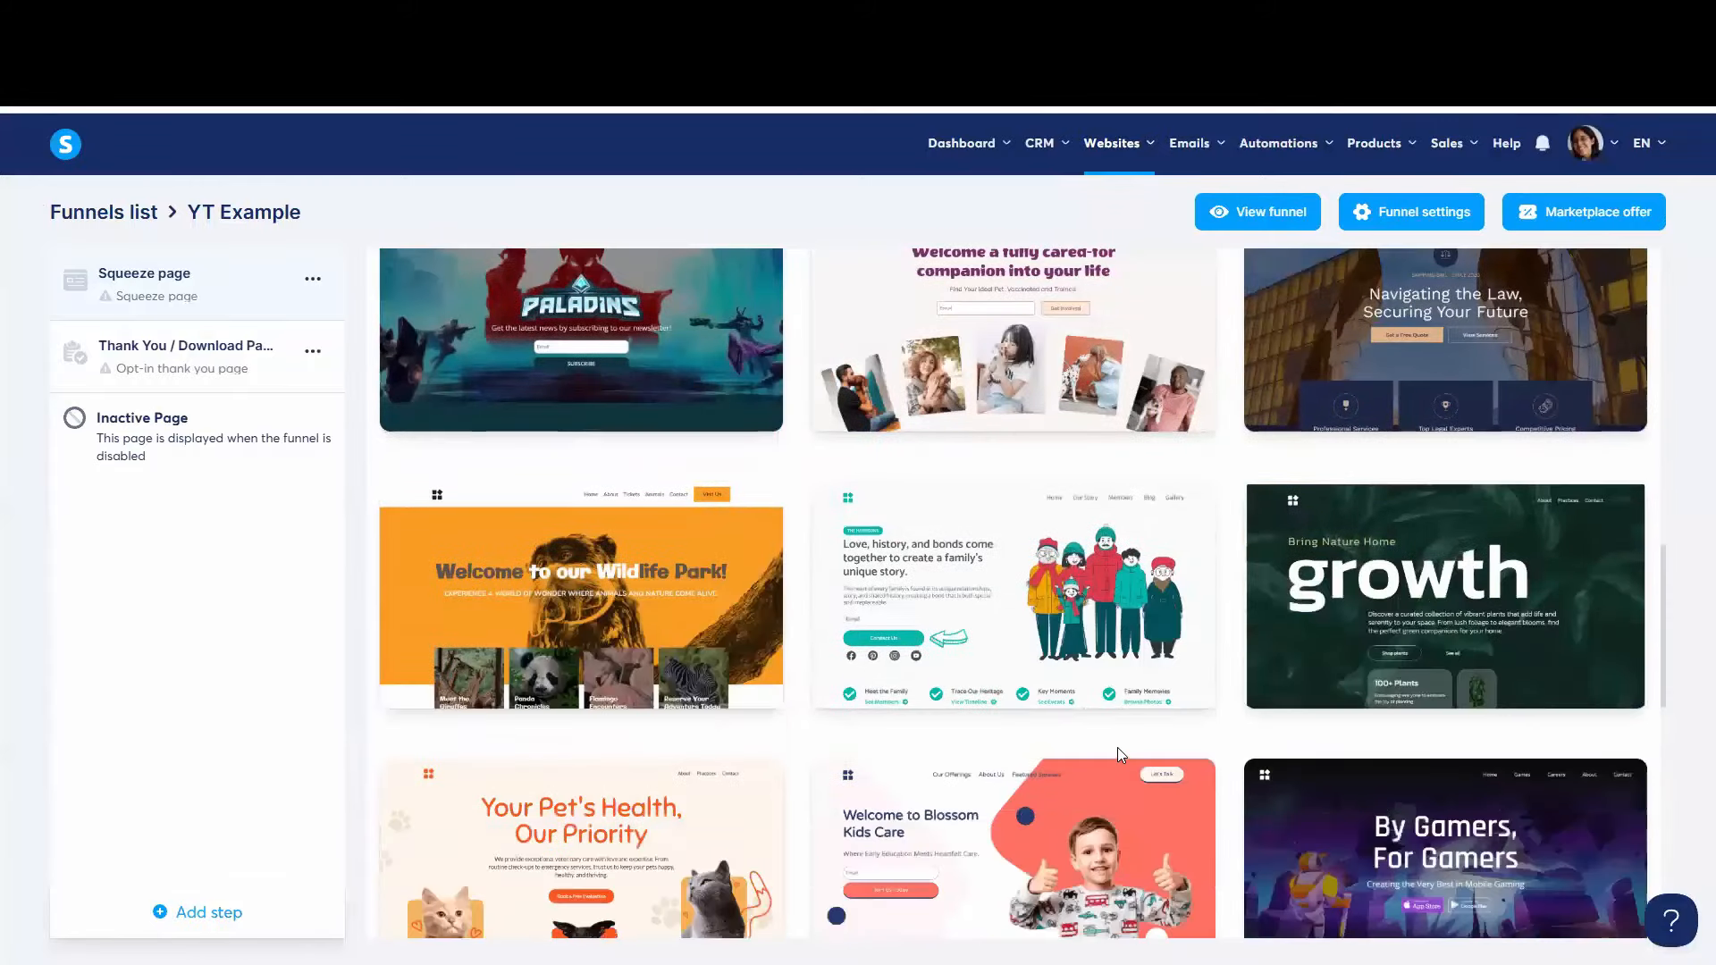
pyautogui.scroll(-7, 1171, 770)
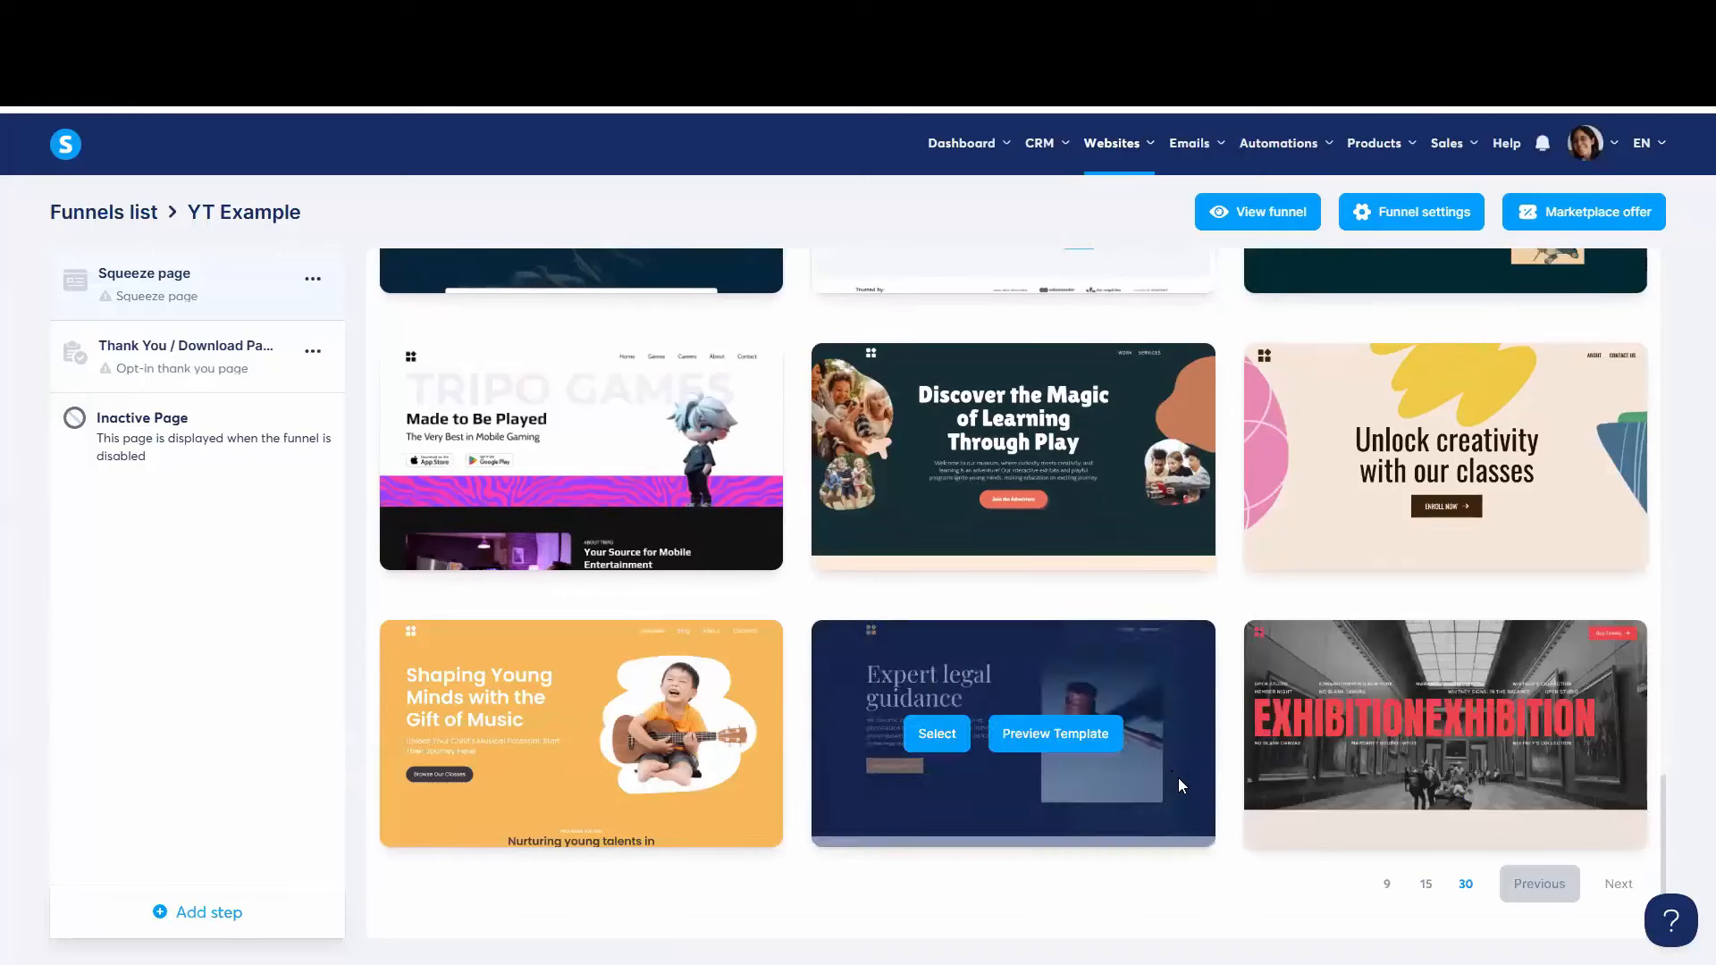
# Step: Browse the second page of squeeze page templates
pyautogui.click(1614, 883)
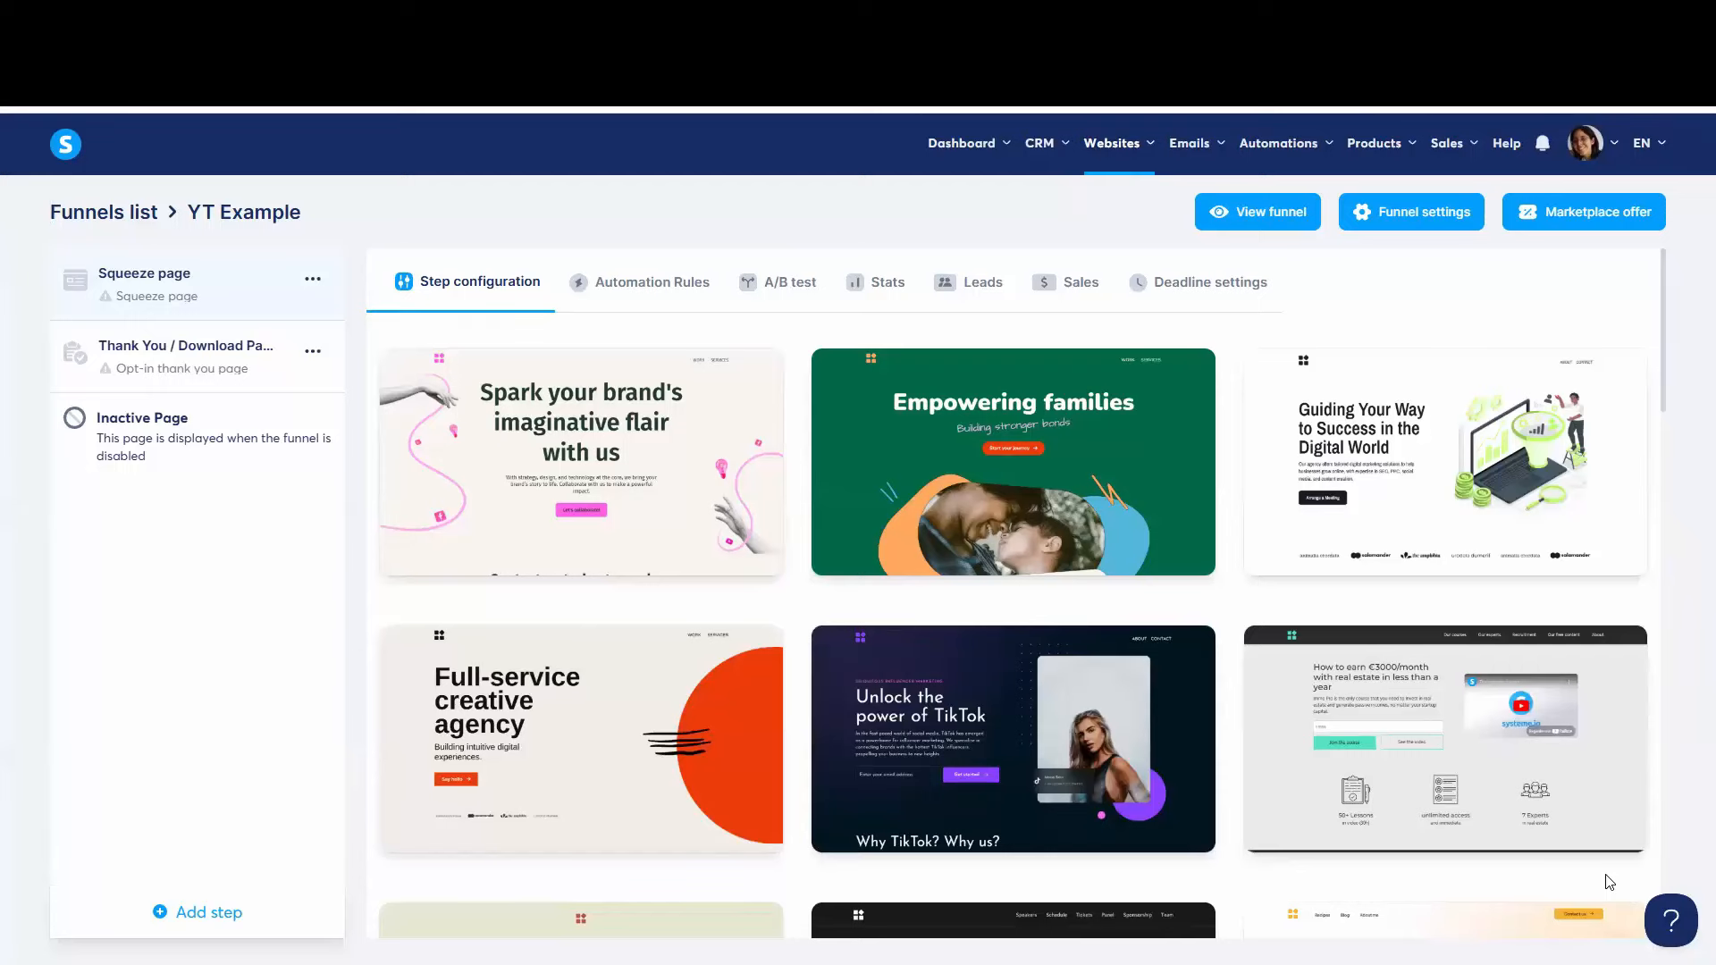
pyautogui.scroll(-7, 1591, 817)
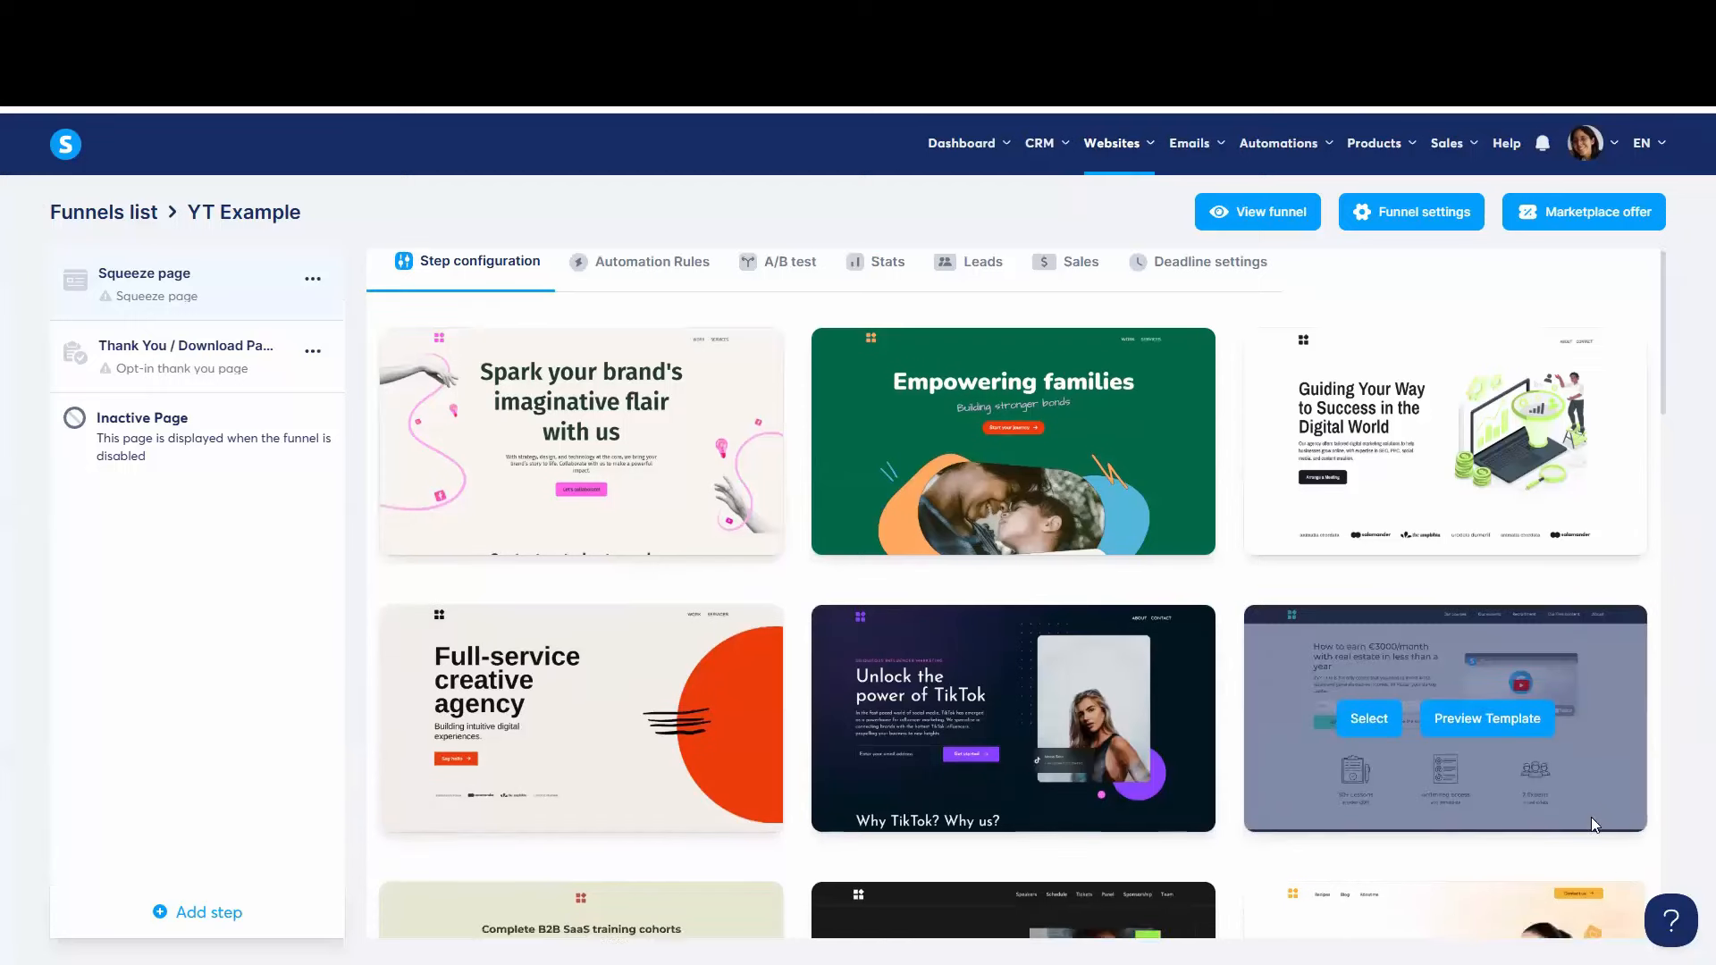
pyautogui.scroll(-5, 1597, 821)
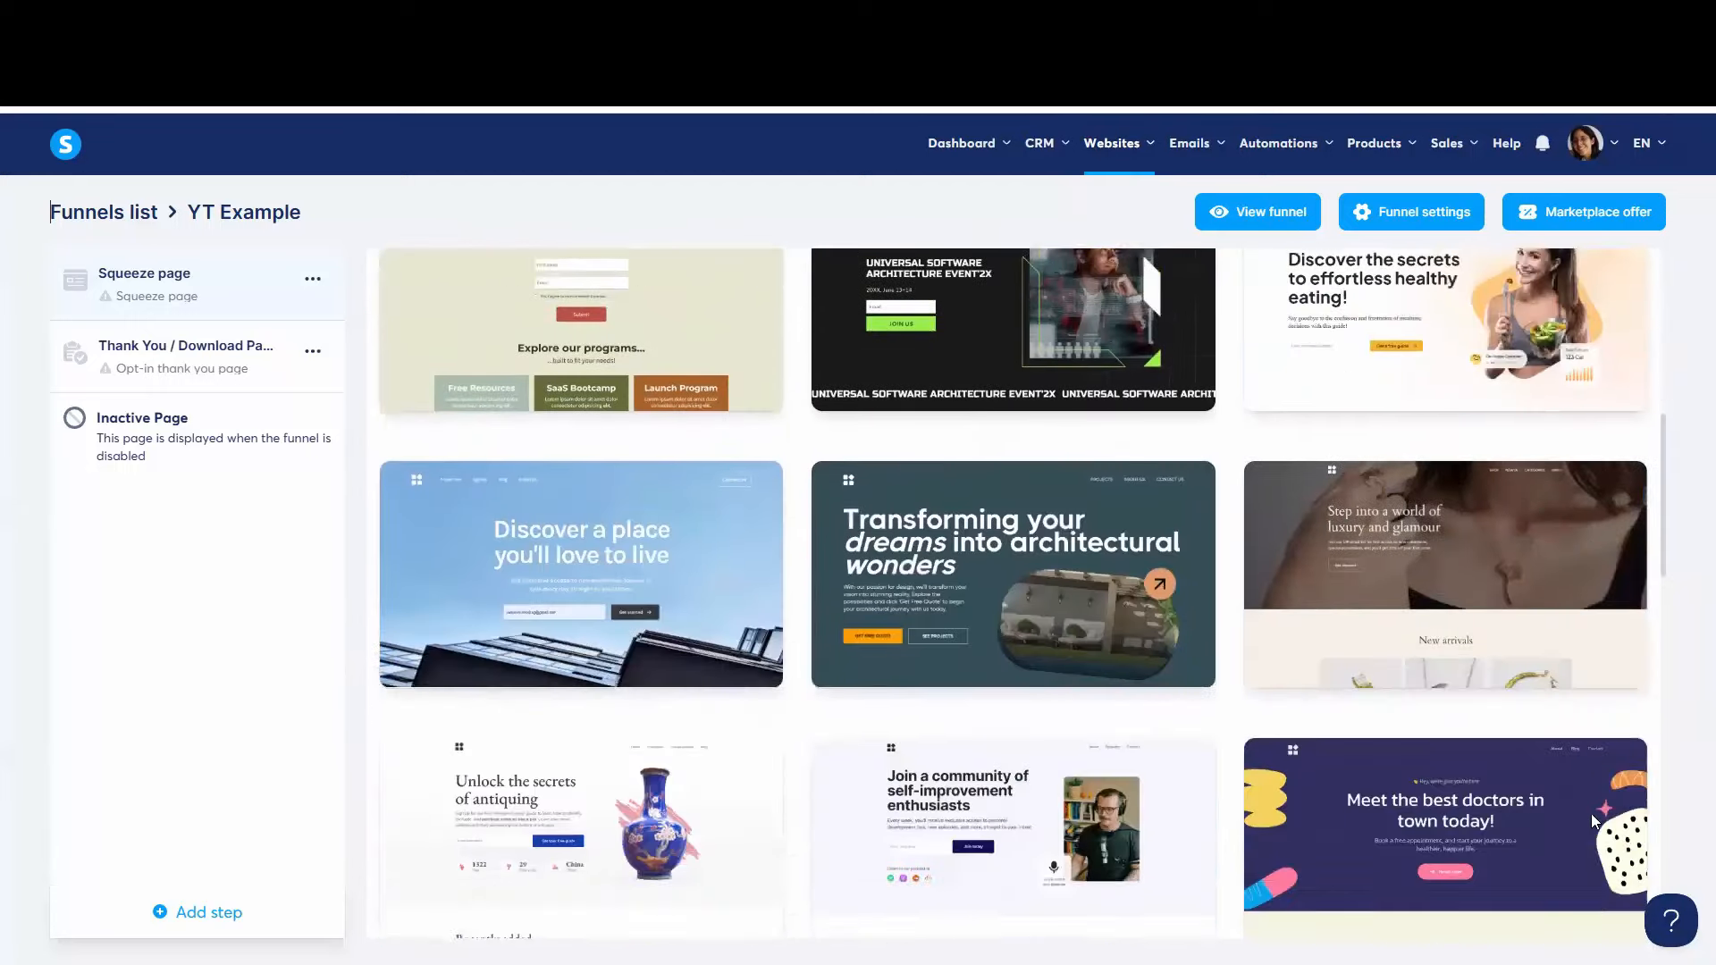
pyautogui.scroll(-7, 1596, 820)
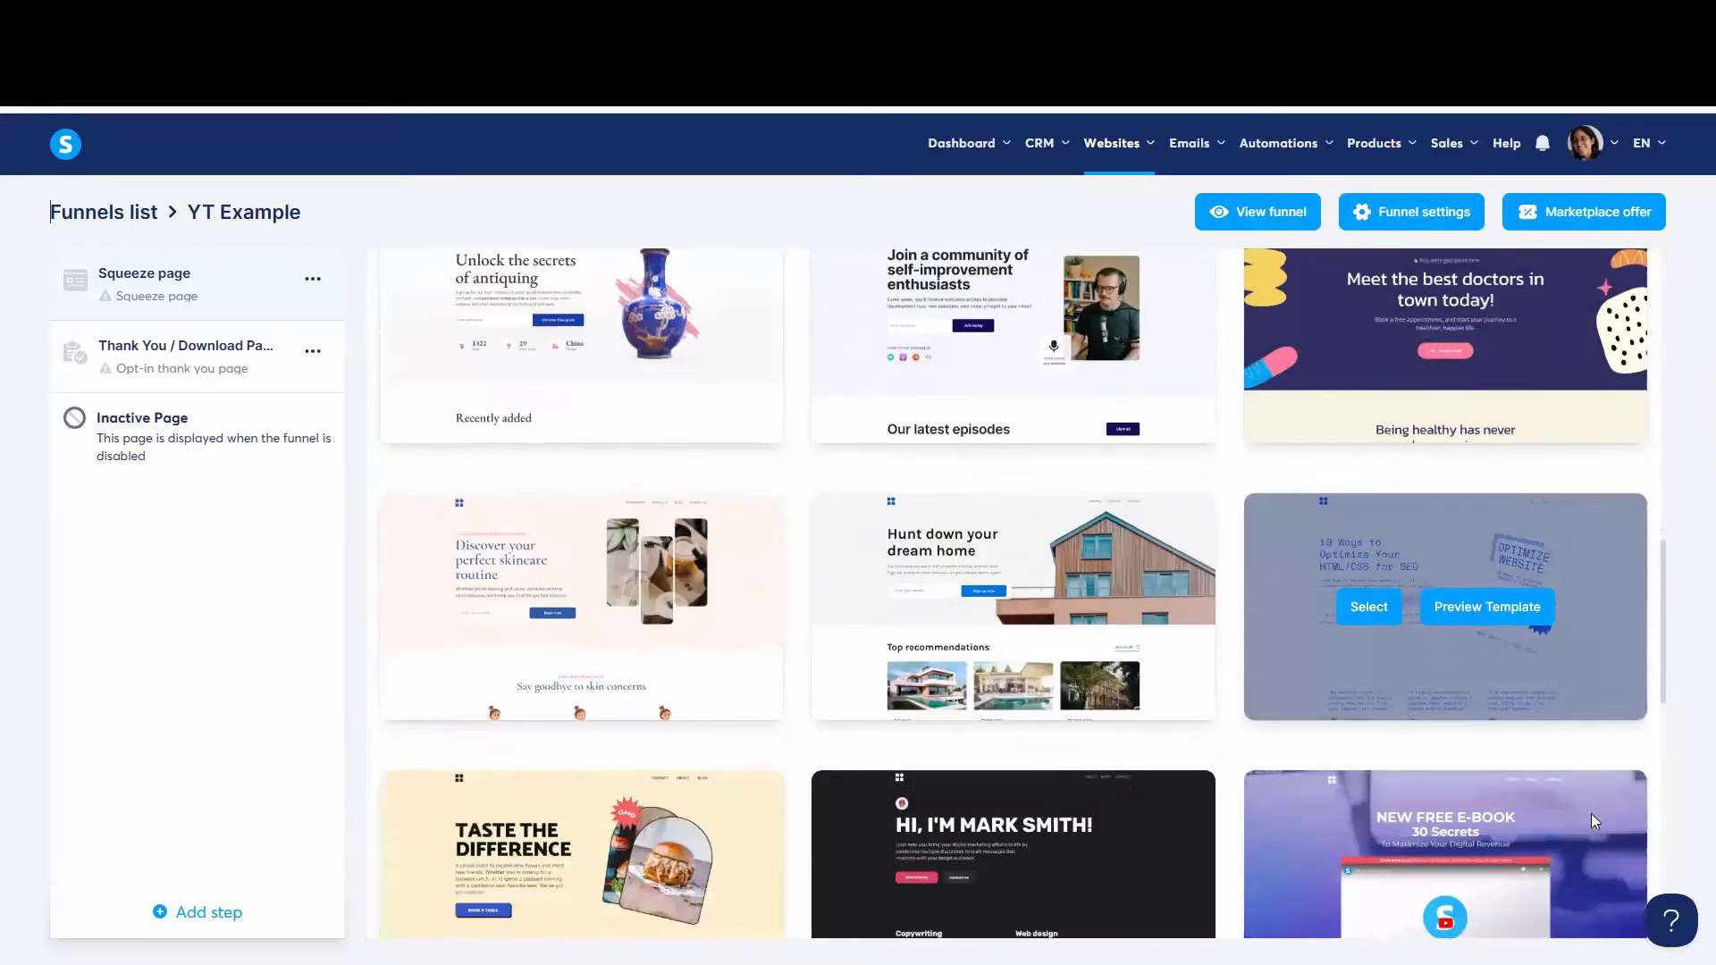
pyautogui.scroll(-1, 1591, 816)
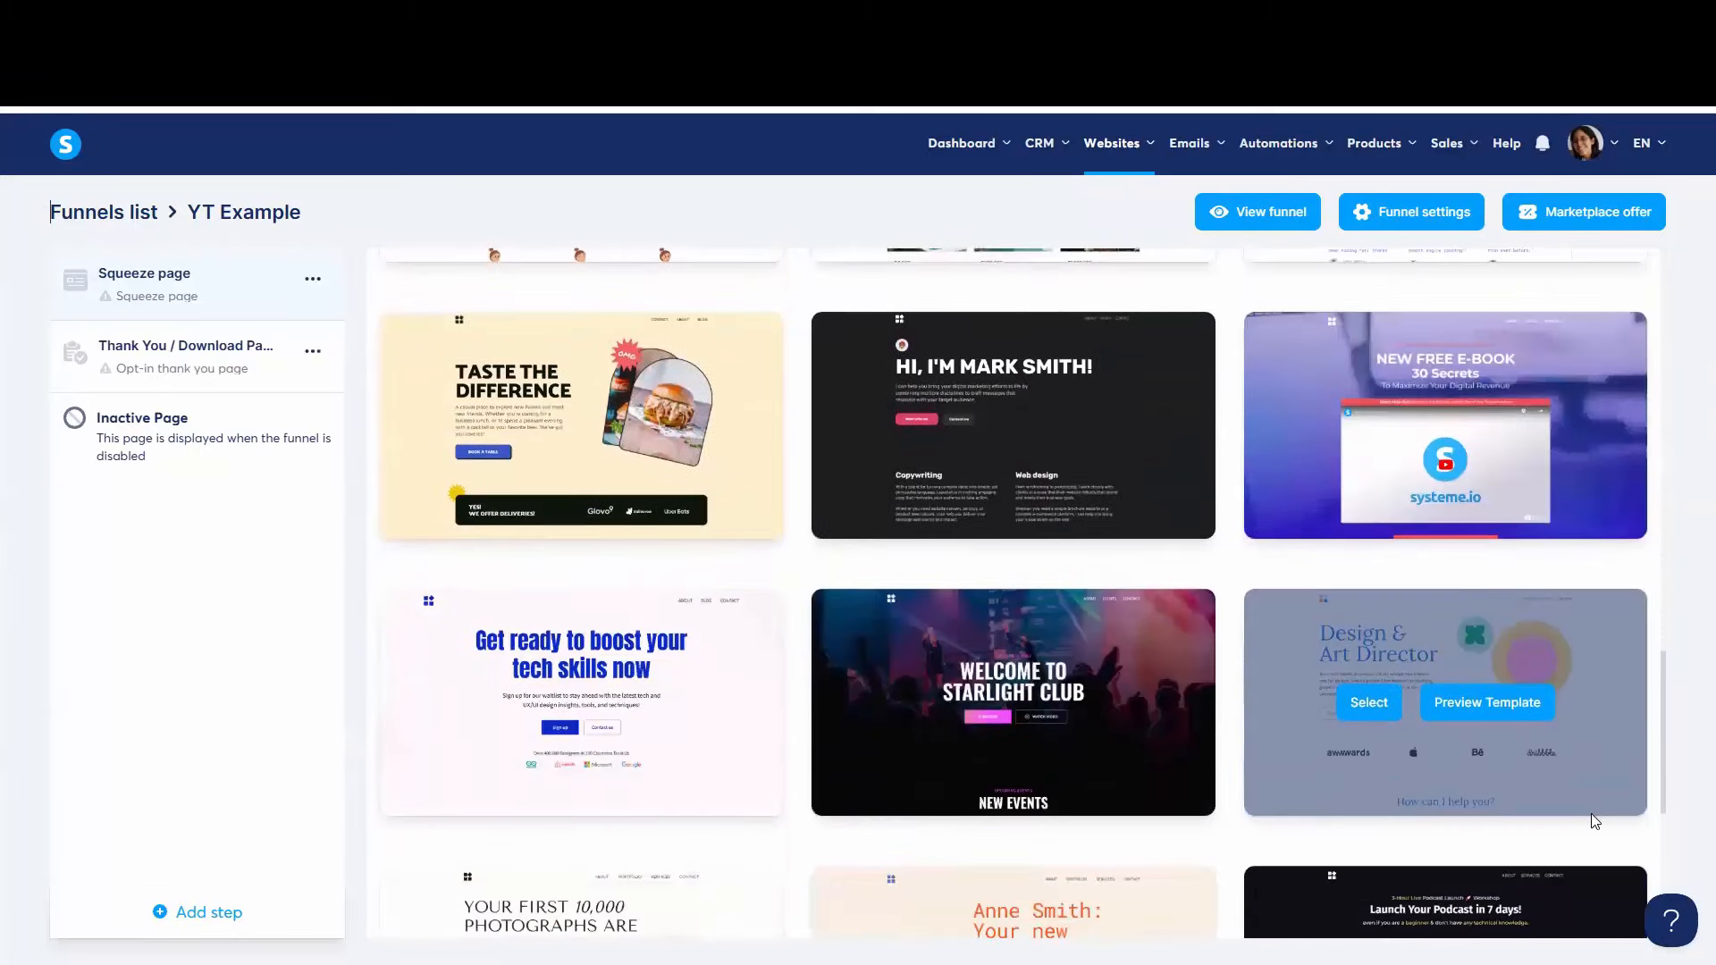
pyautogui.scroll(-6, 1591, 813)
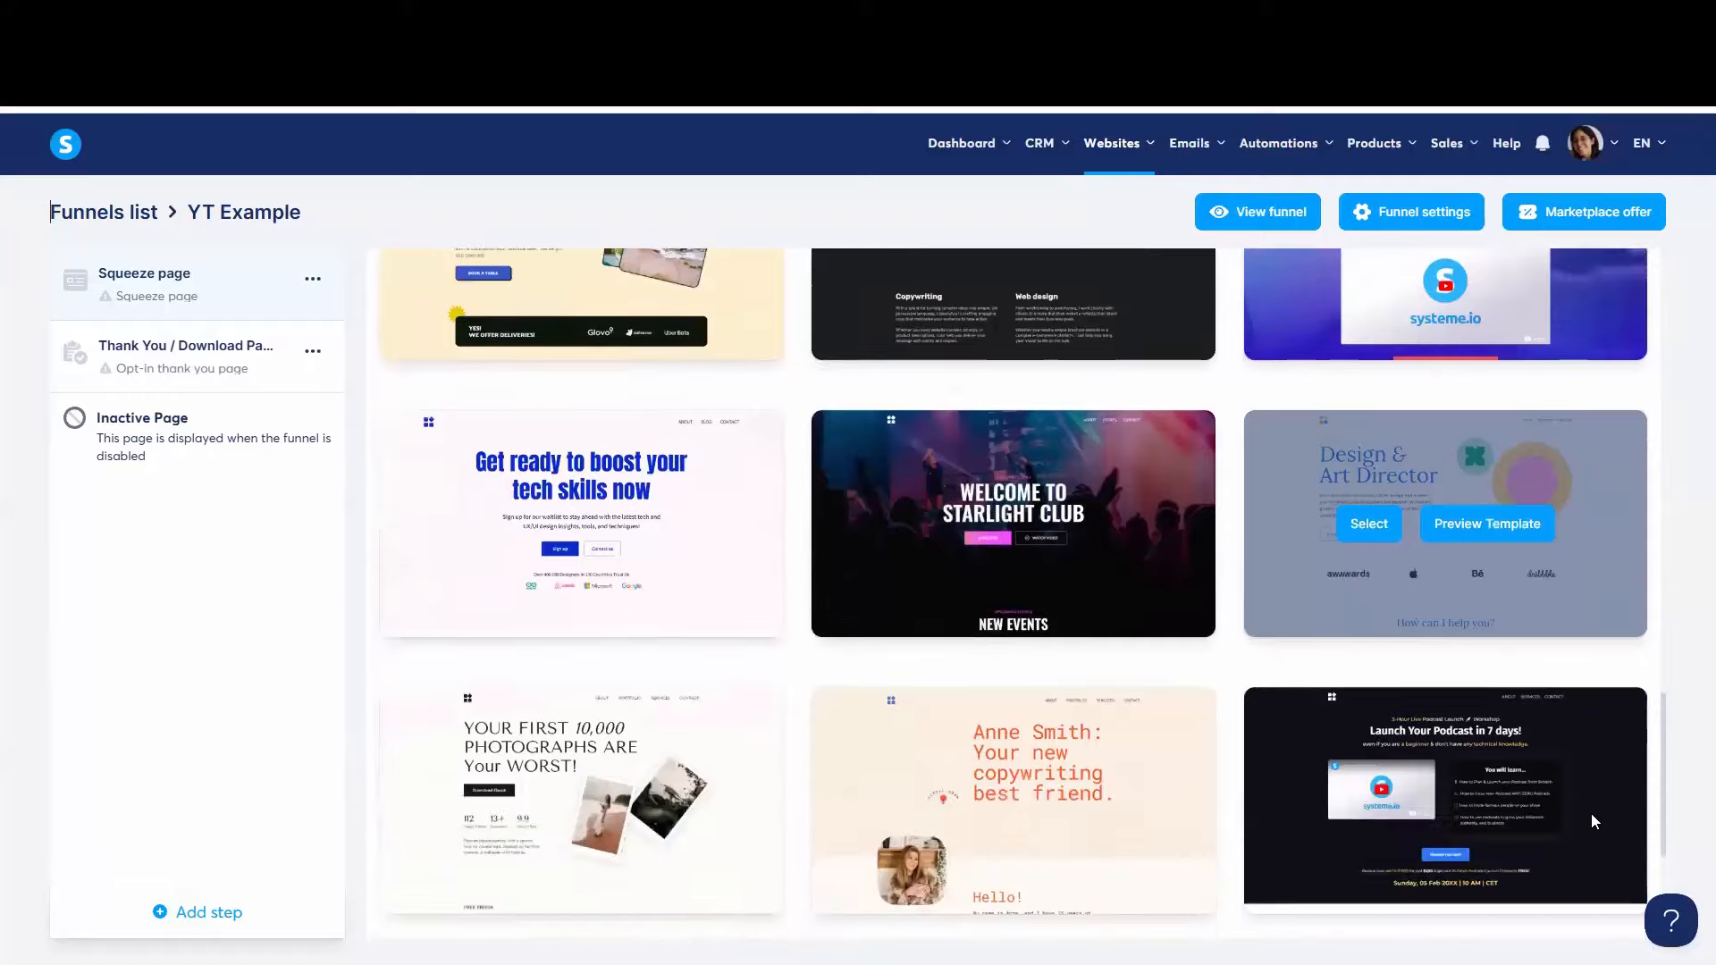
# Step: Go to the third page of templates and preview the Capture Your Forever wedding photography template down to its footer
pyautogui.click(1356, 811)
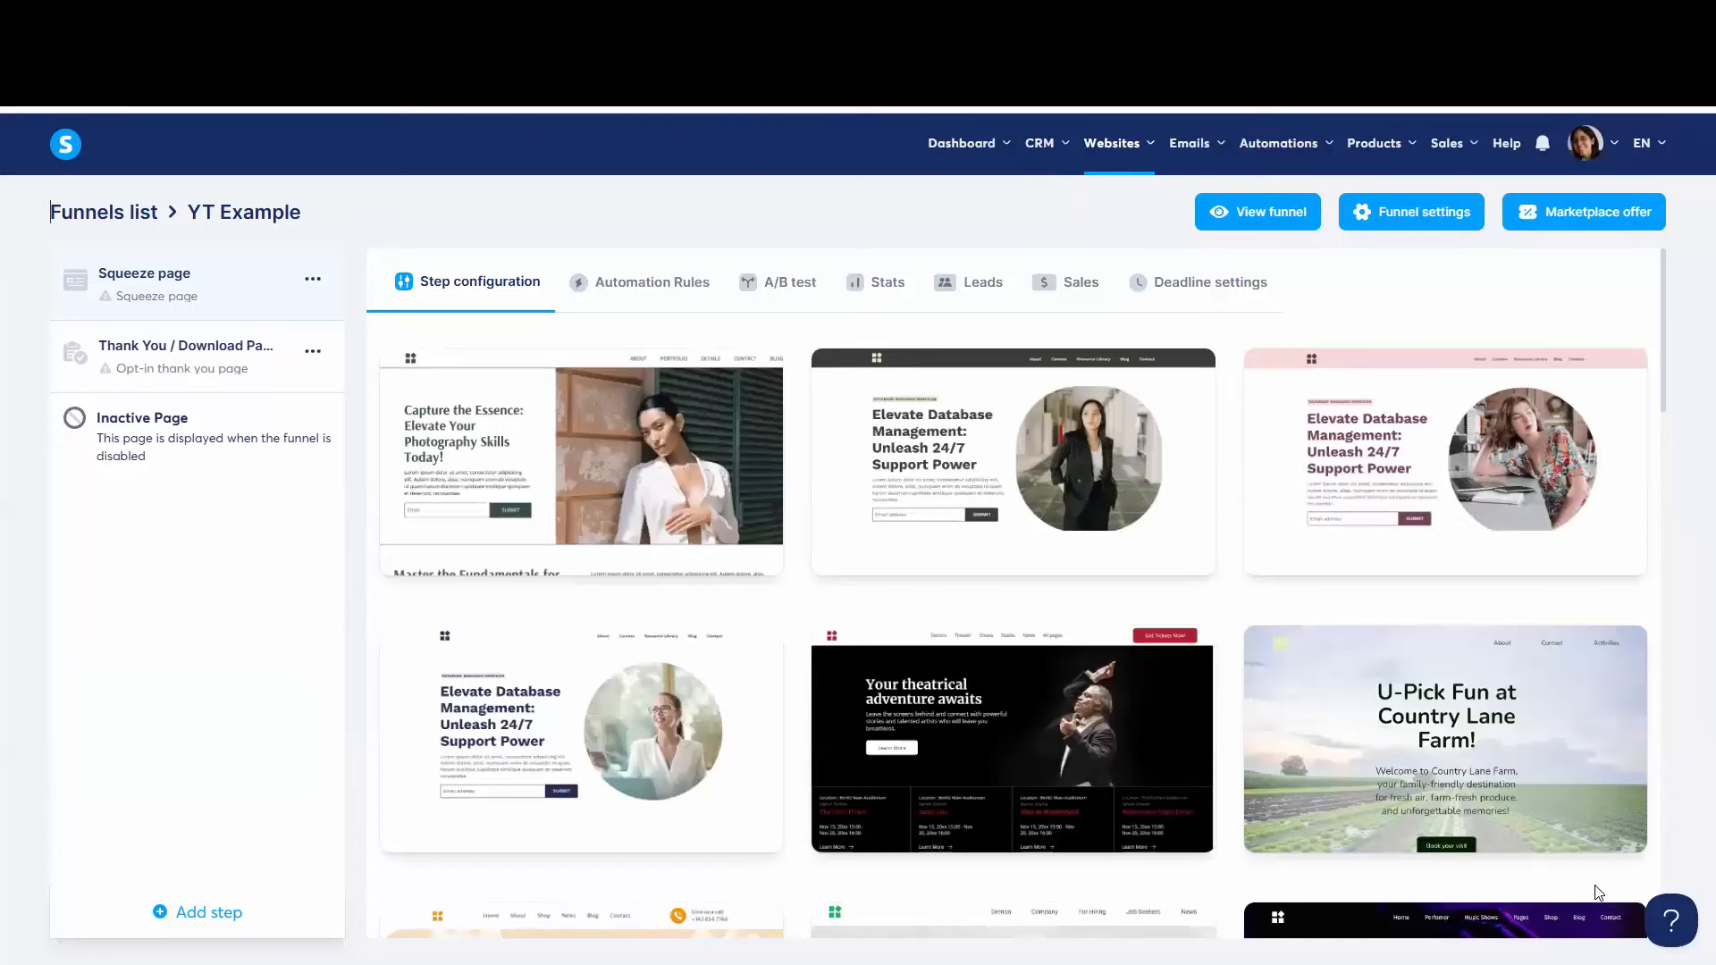
pyautogui.scroll(-5, 1287, 769)
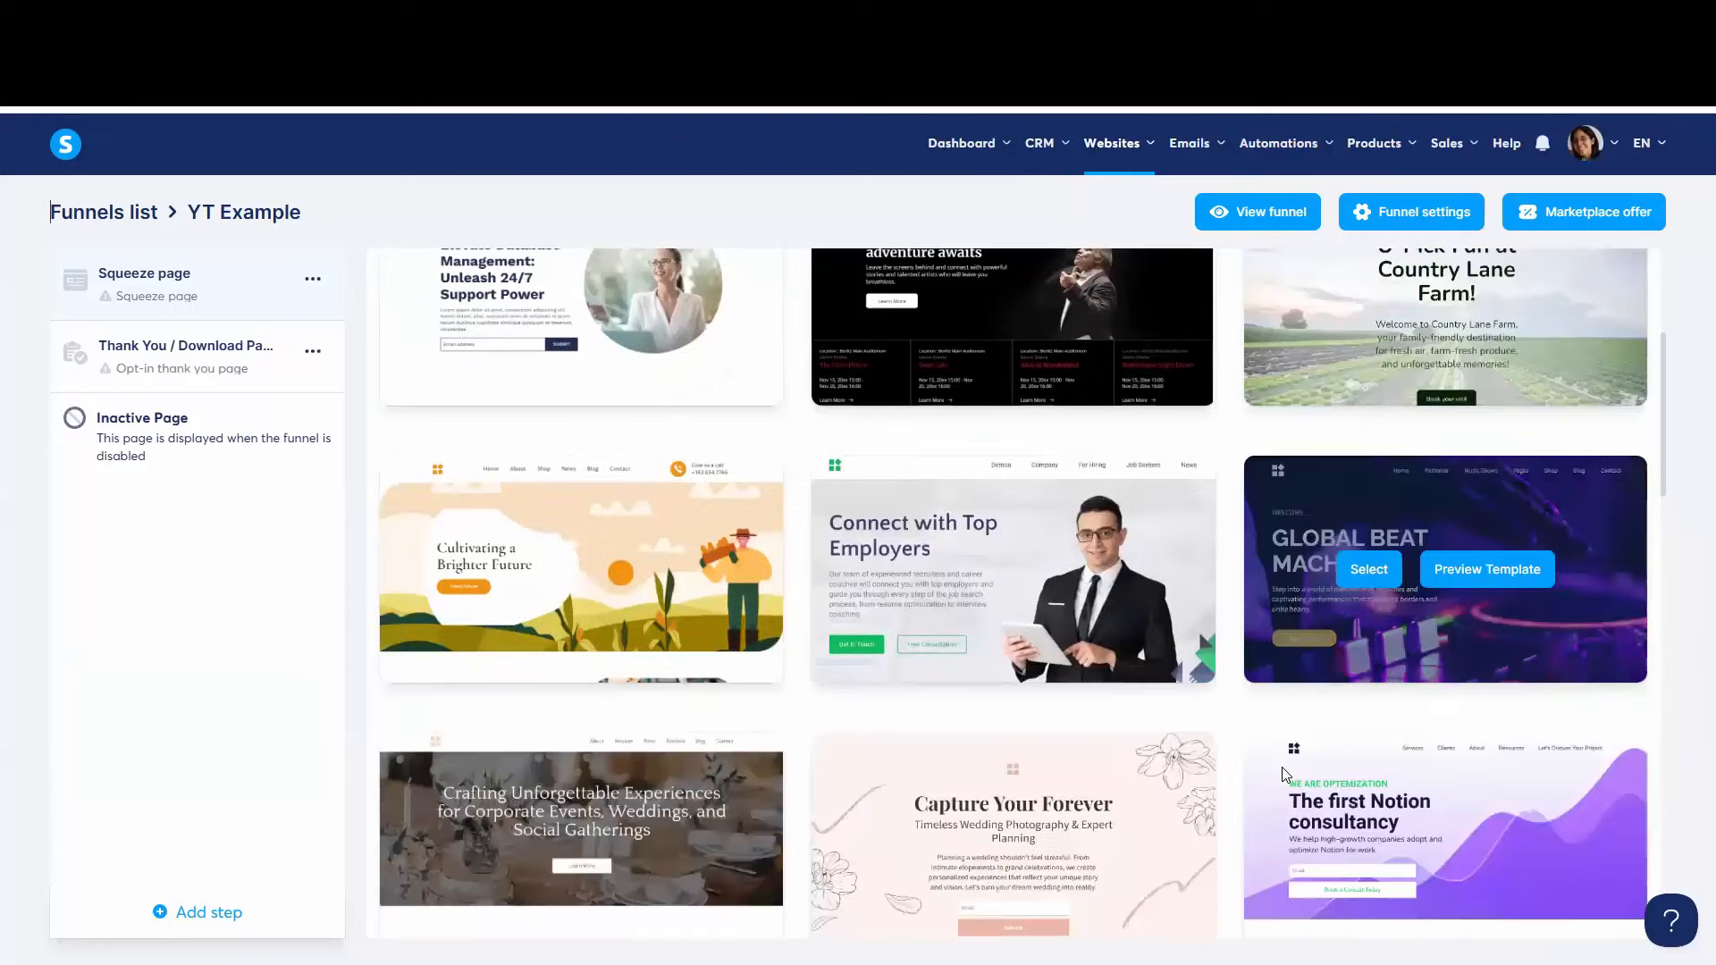
pyautogui.scroll(-3, 1282, 767)
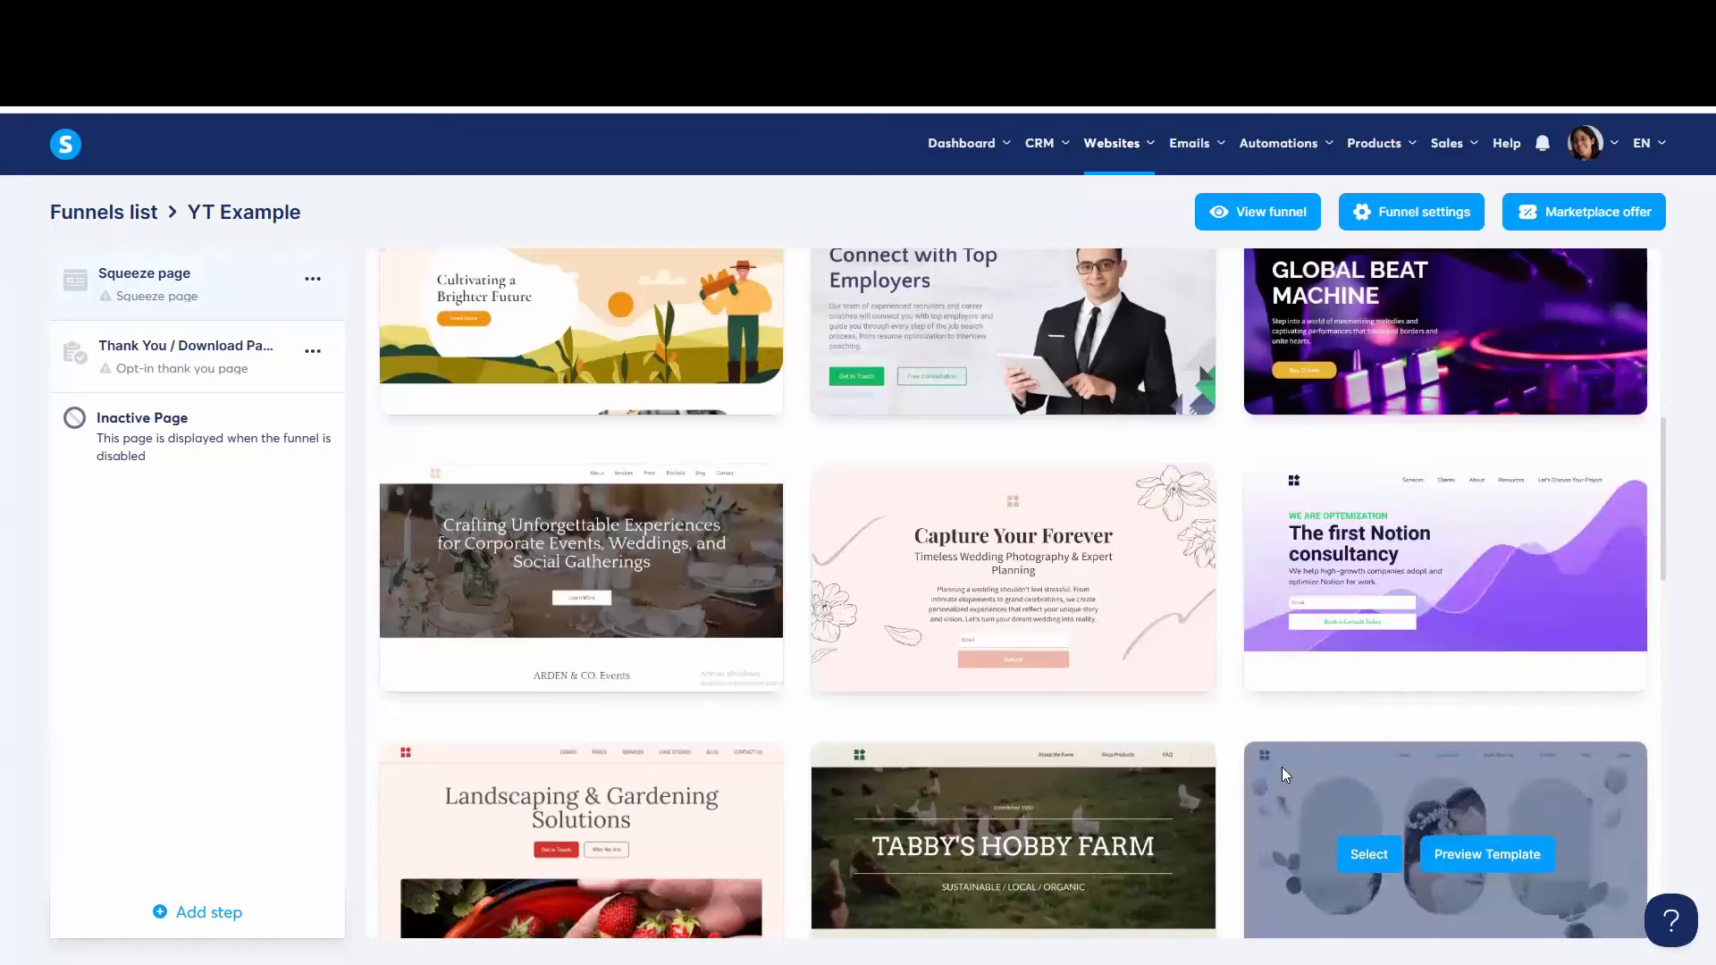
pyautogui.click(1057, 581)
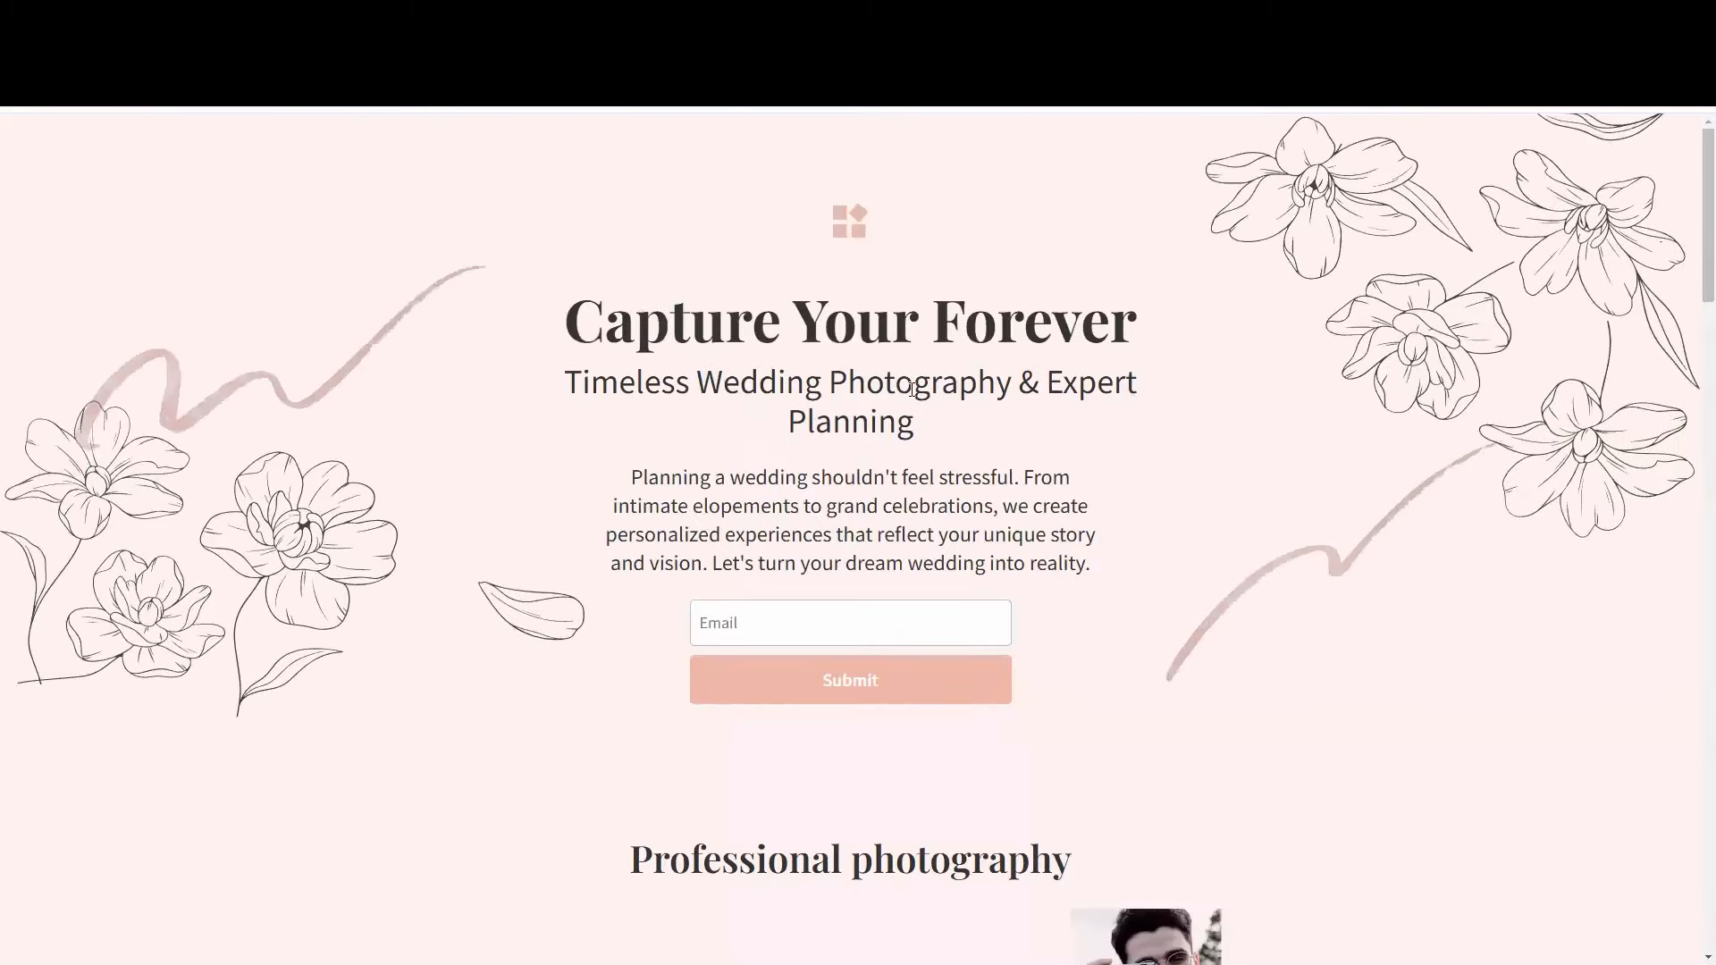
pyautogui.scroll(-10, 1126, 701)
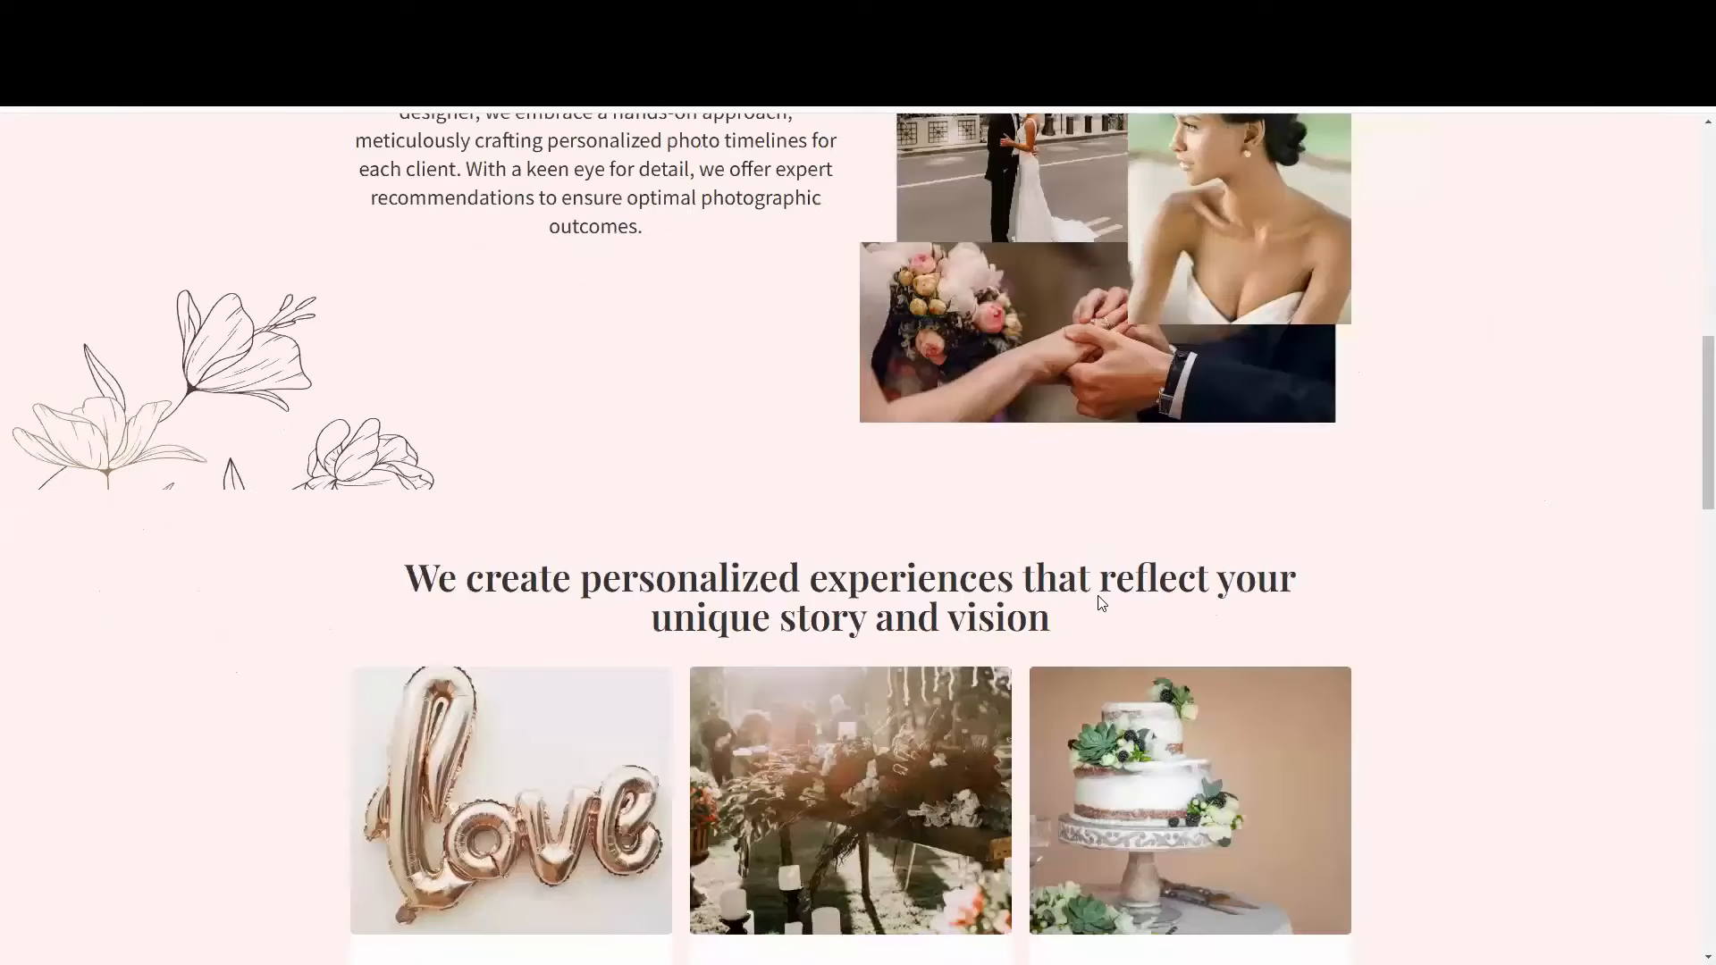
pyautogui.scroll(-10, 1099, 601)
pyautogui.scroll(-10, 939, 680)
pyautogui.scroll(-1, 939, 679)
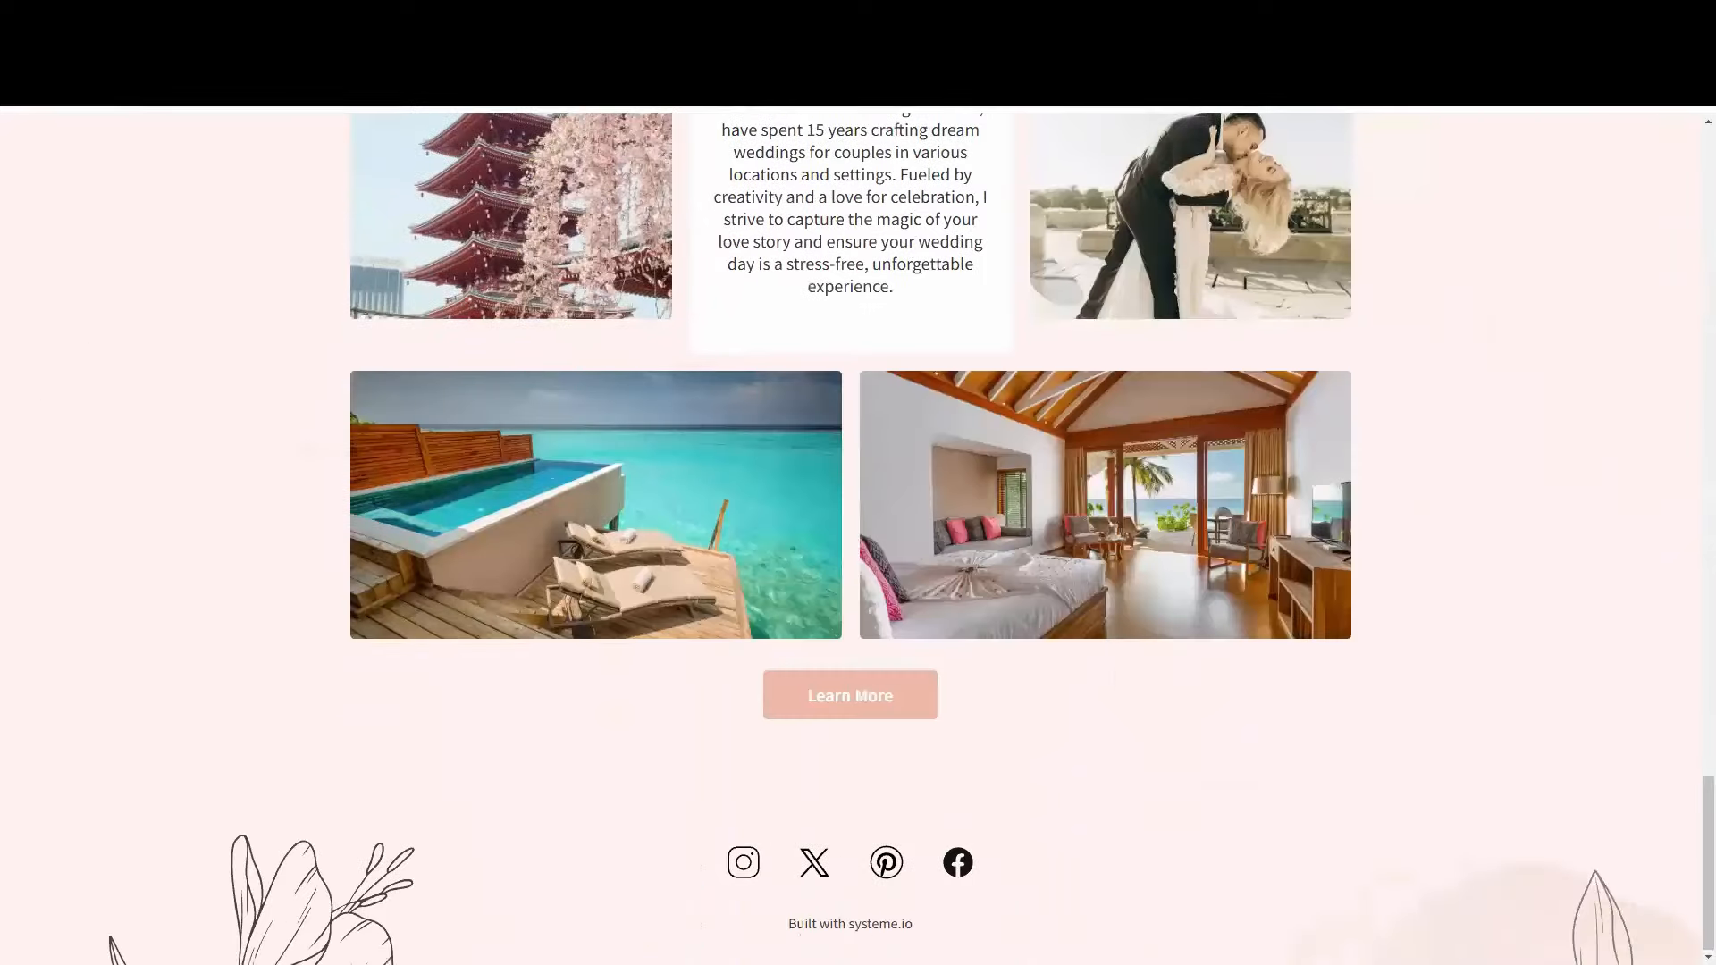
pyautogui.hotkey('ctrl', 'w')
# Step: Leave the wedding photography template preview and browse the rest of the third page of squeeze page templates
pyautogui.scroll(-1, 1124, 497)
pyautogui.scroll(-6, 1125, 497)
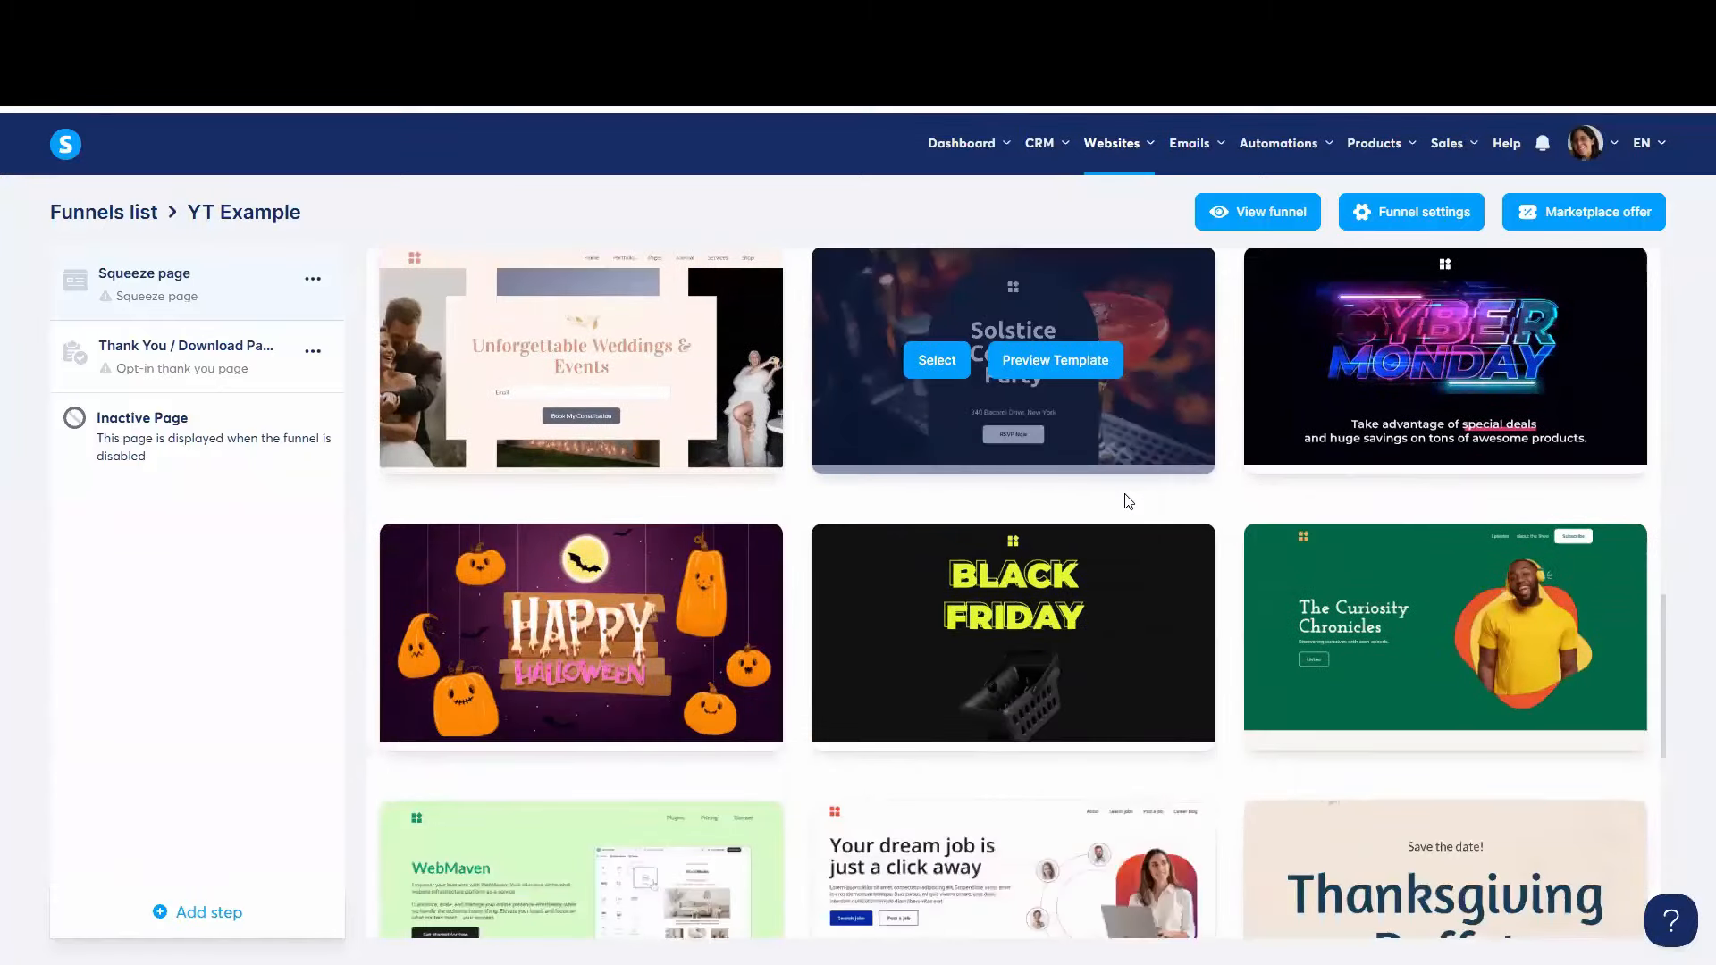
pyautogui.scroll(-6, 1126, 494)
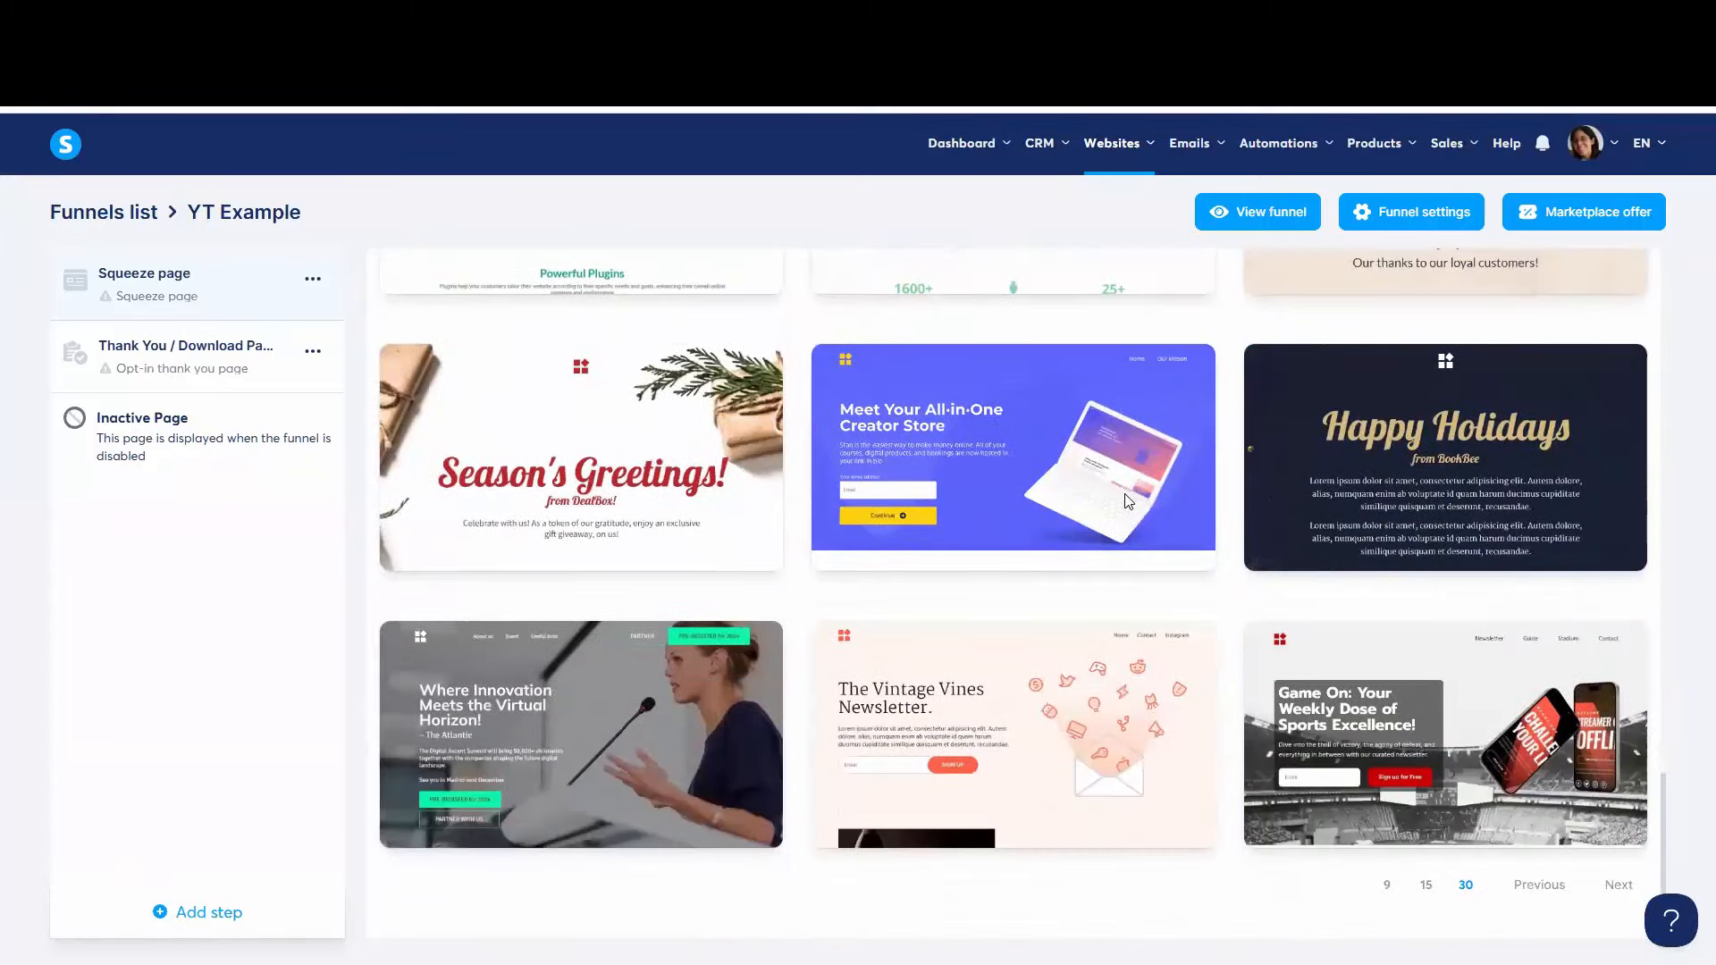
pyautogui.moveTo(1517, 764)
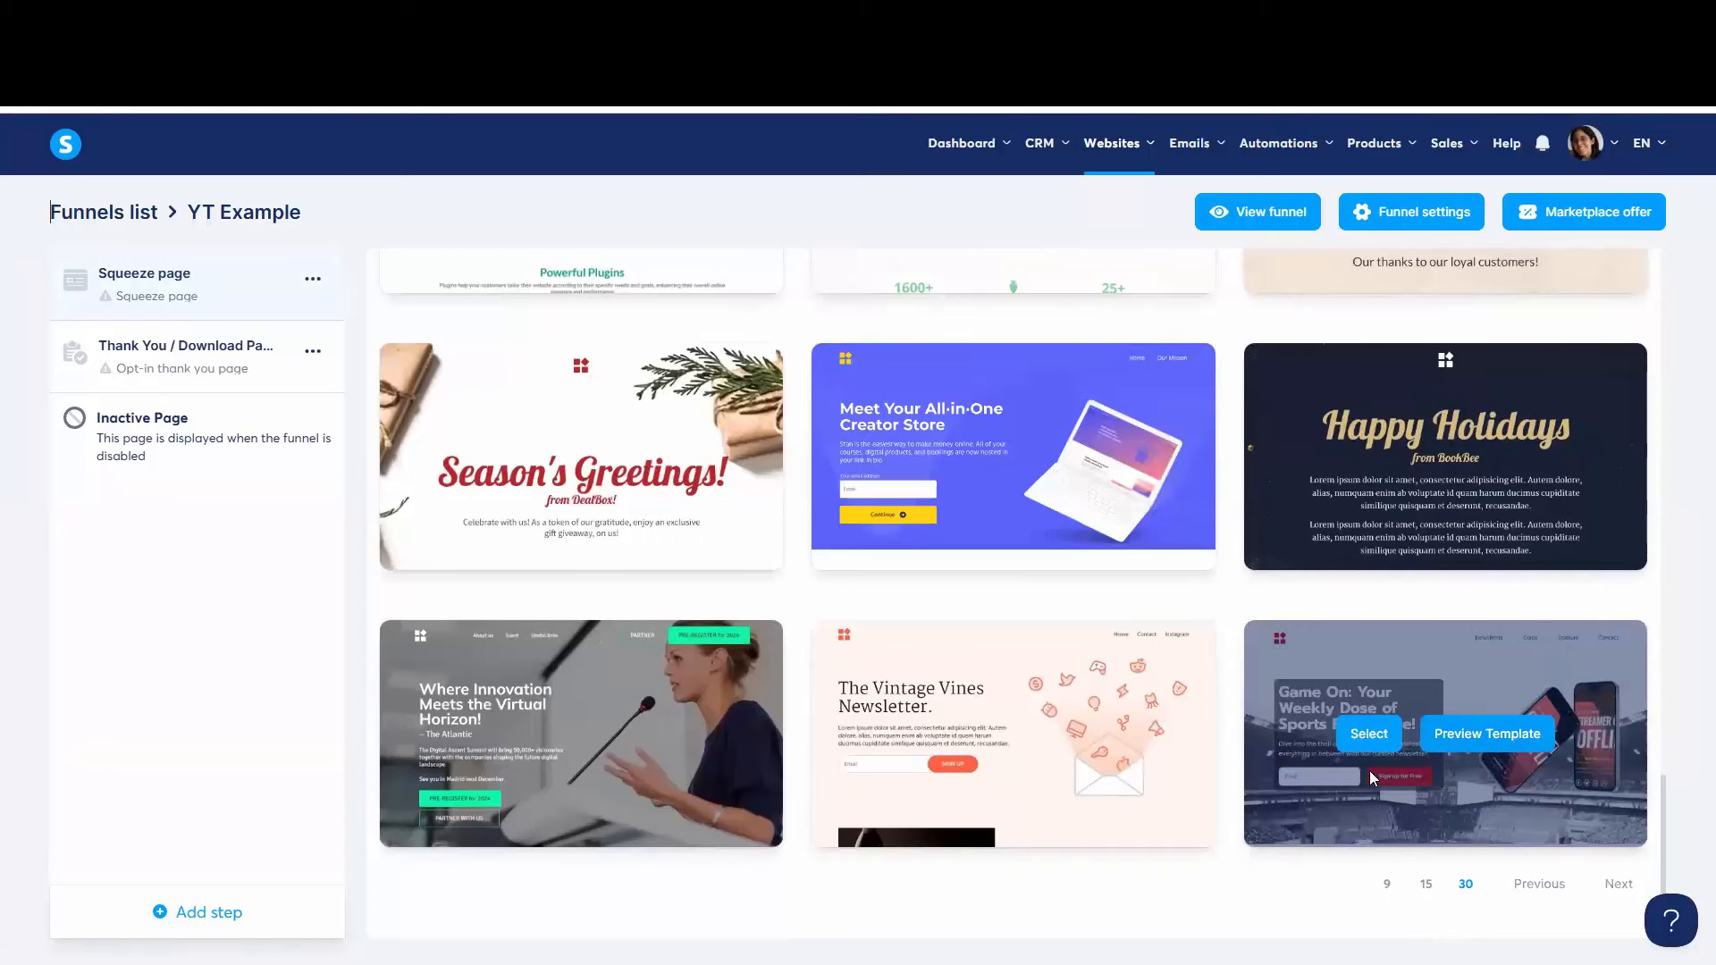
# Step: Browse the fourth page of squeeze page templates and preview the Stay in the Loop email sign-up template
pyautogui.click(1617, 883)
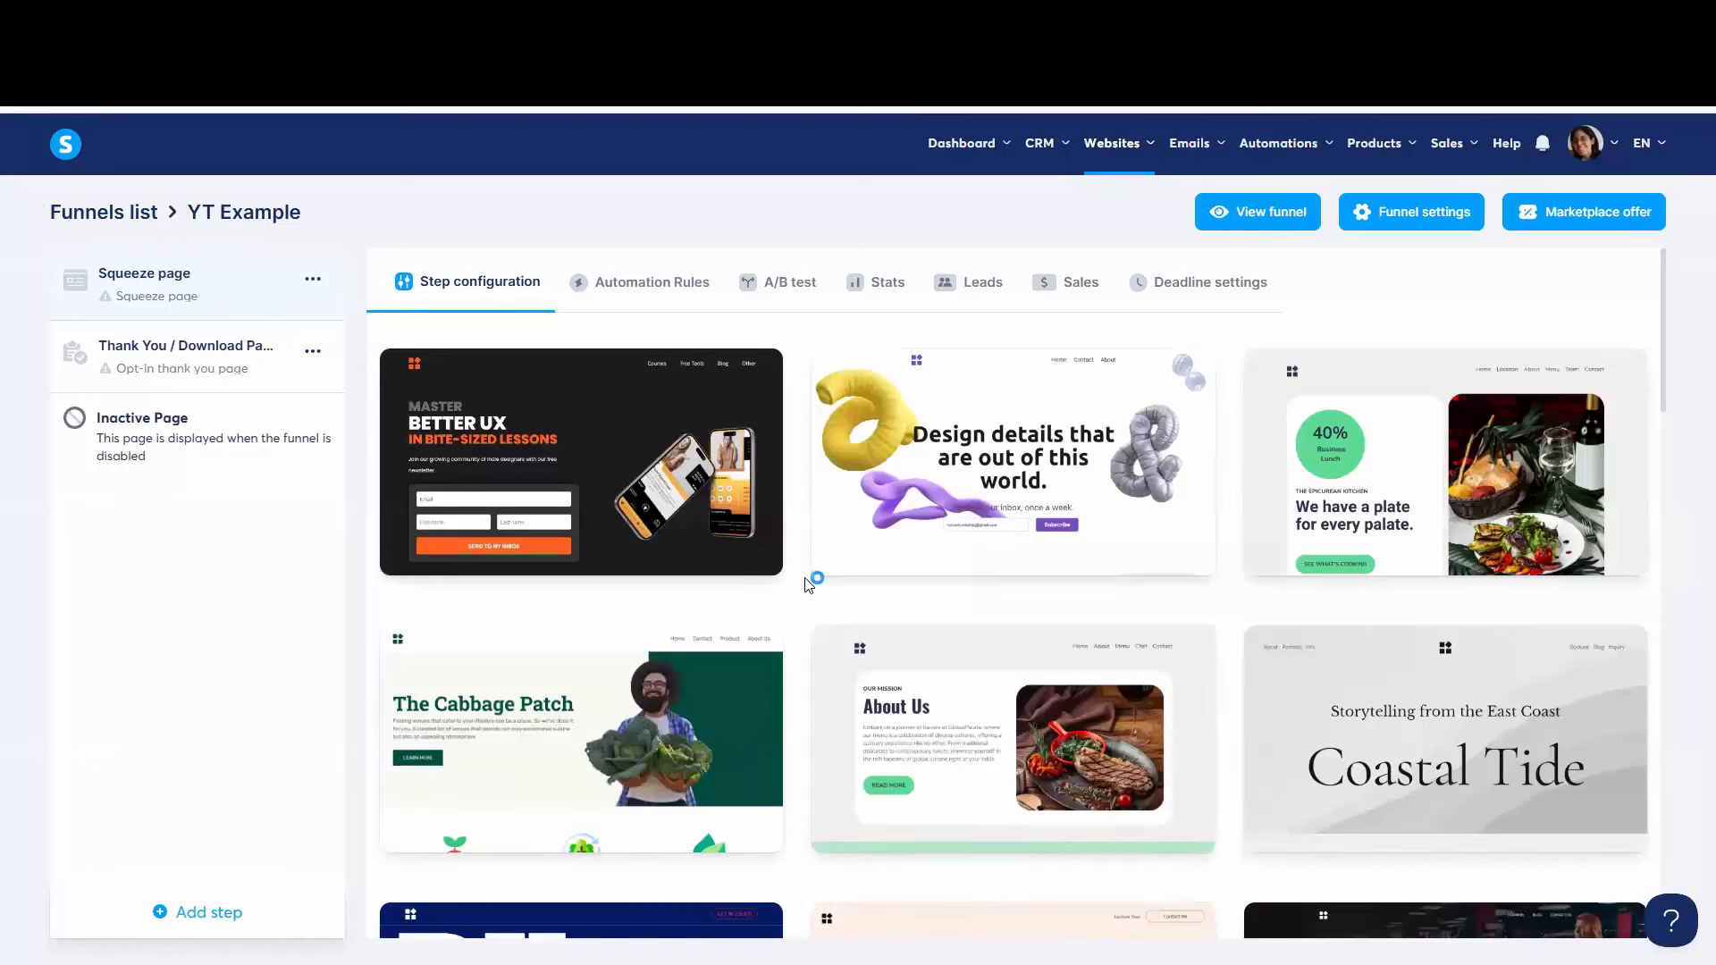
pyautogui.scroll(-2, 807, 582)
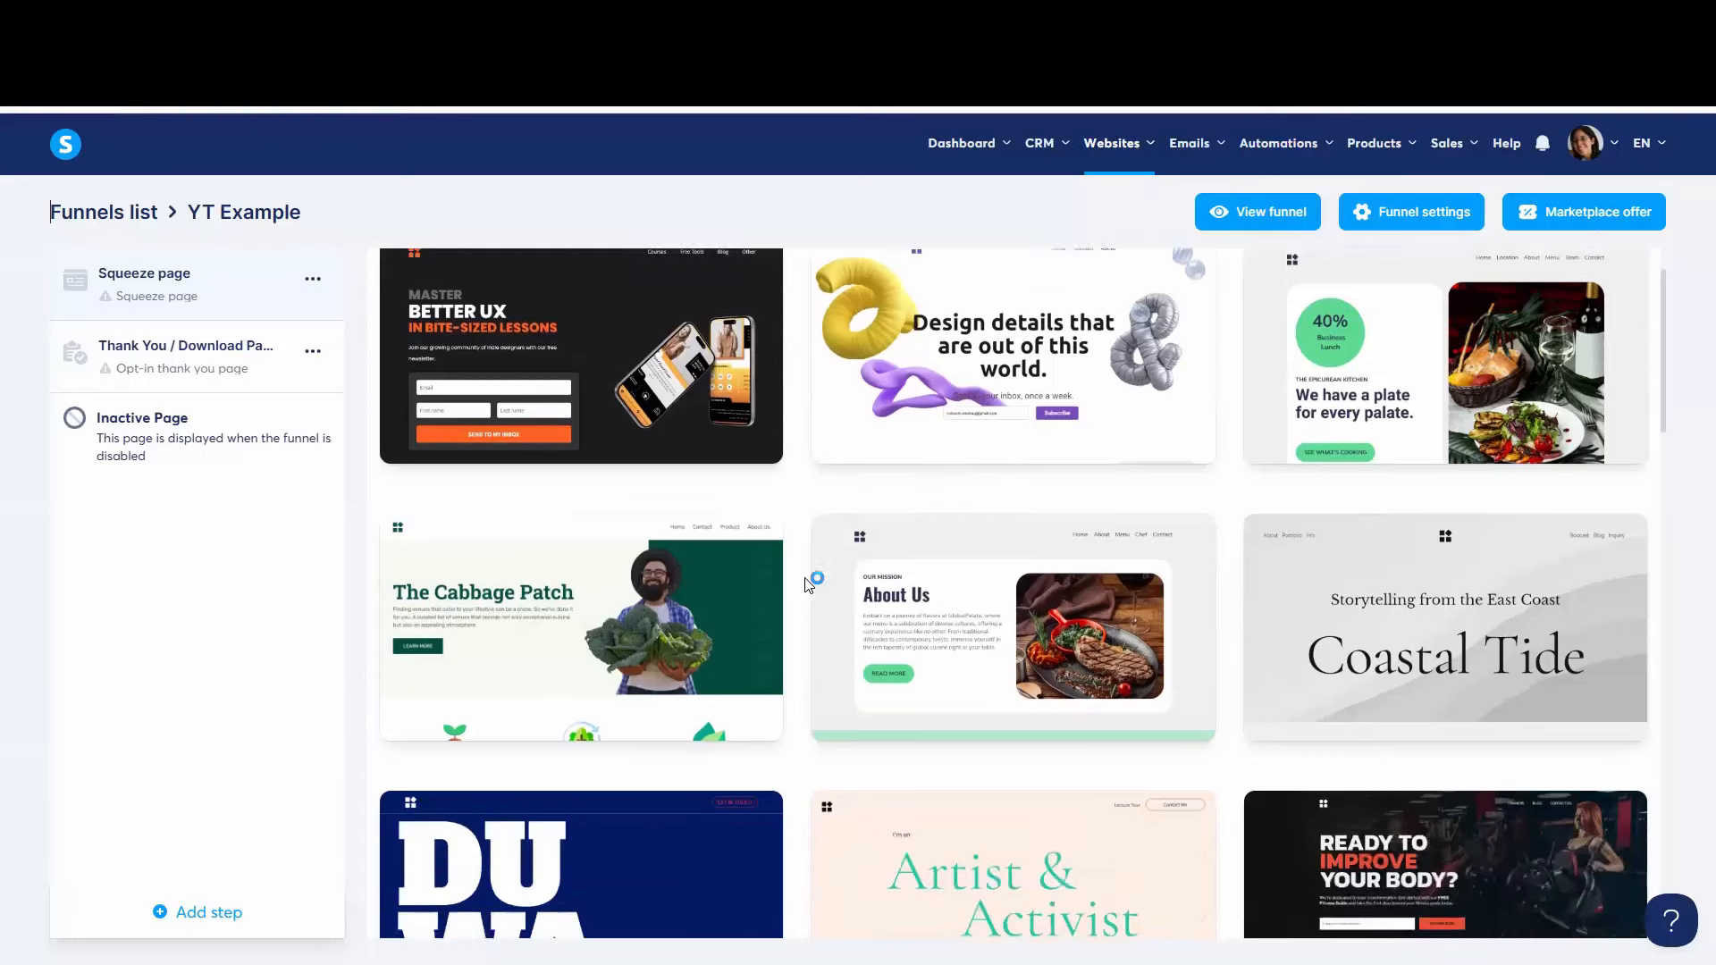
pyautogui.scroll(-2, 807, 583)
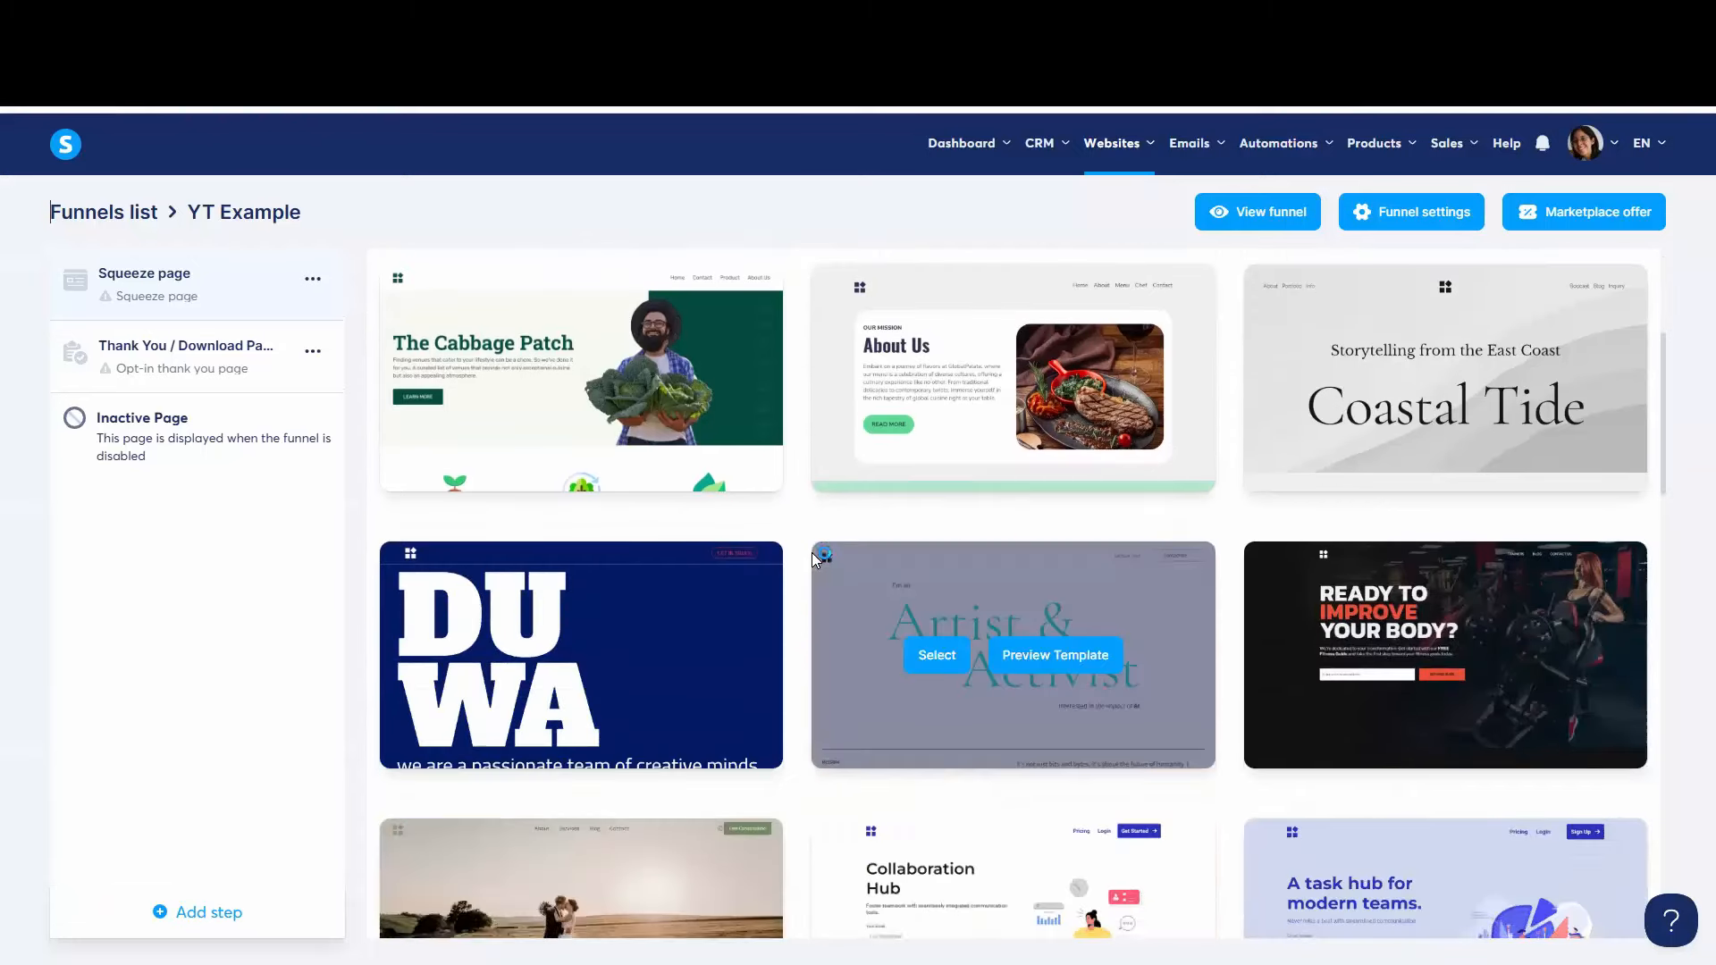
pyautogui.scroll(-5, 813, 575)
pyautogui.scroll(-7, 1476, 567)
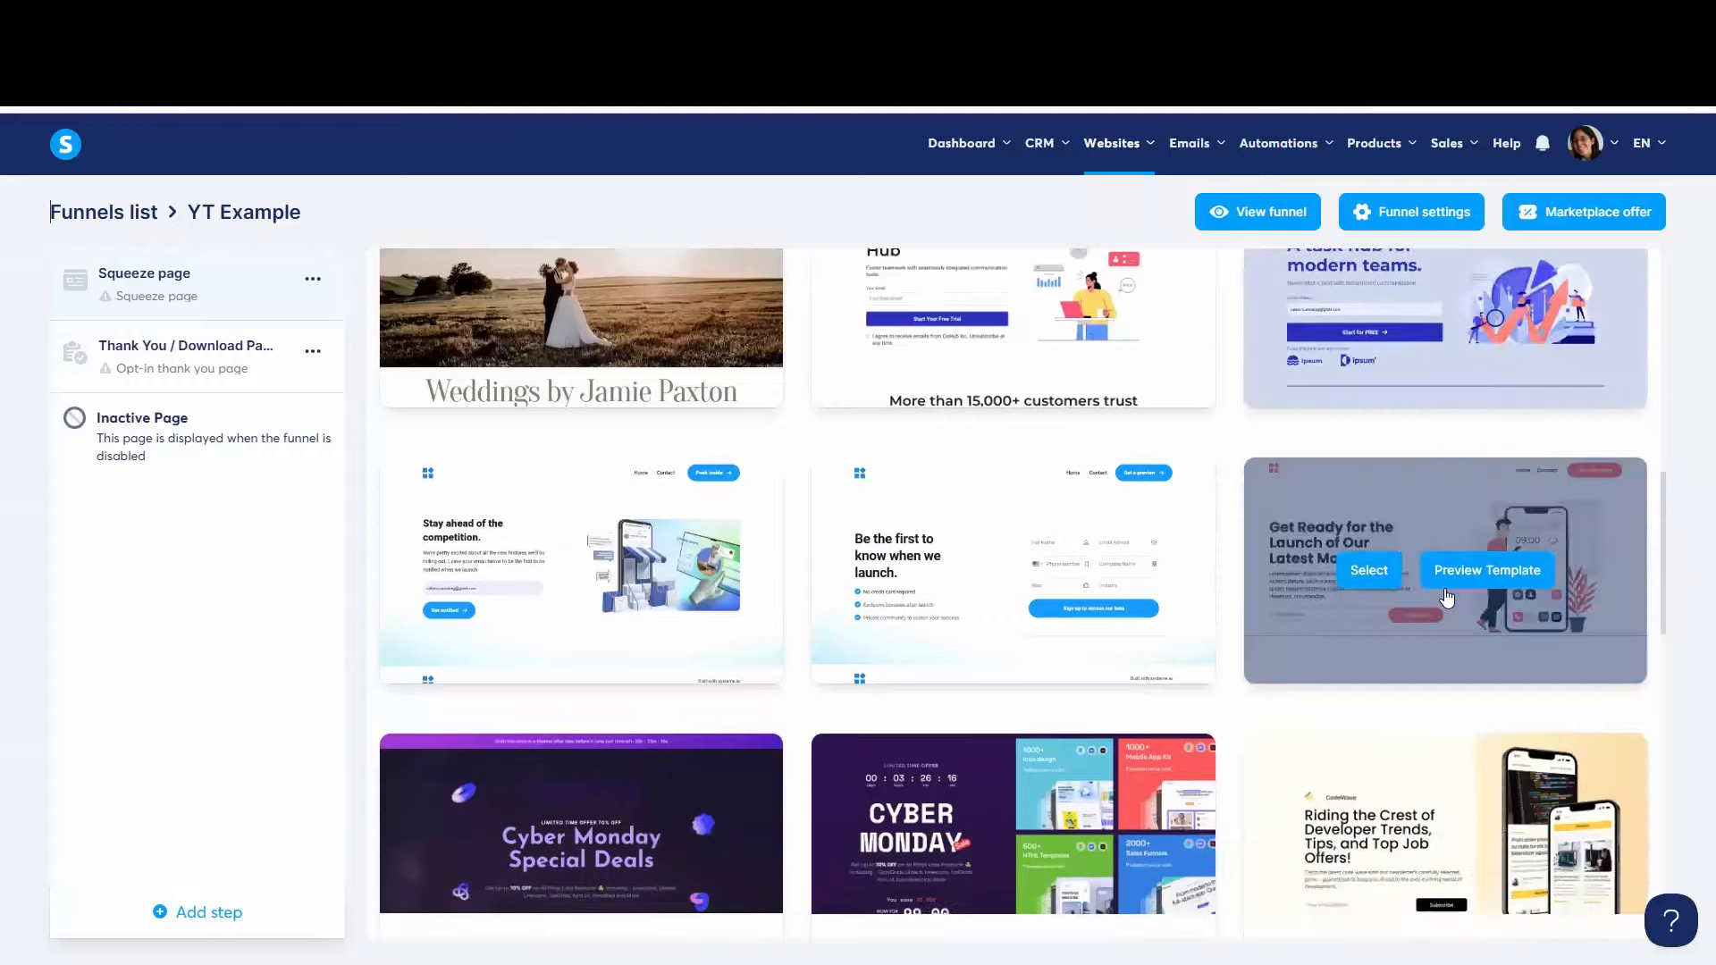
pyautogui.scroll(-5, 917, 541)
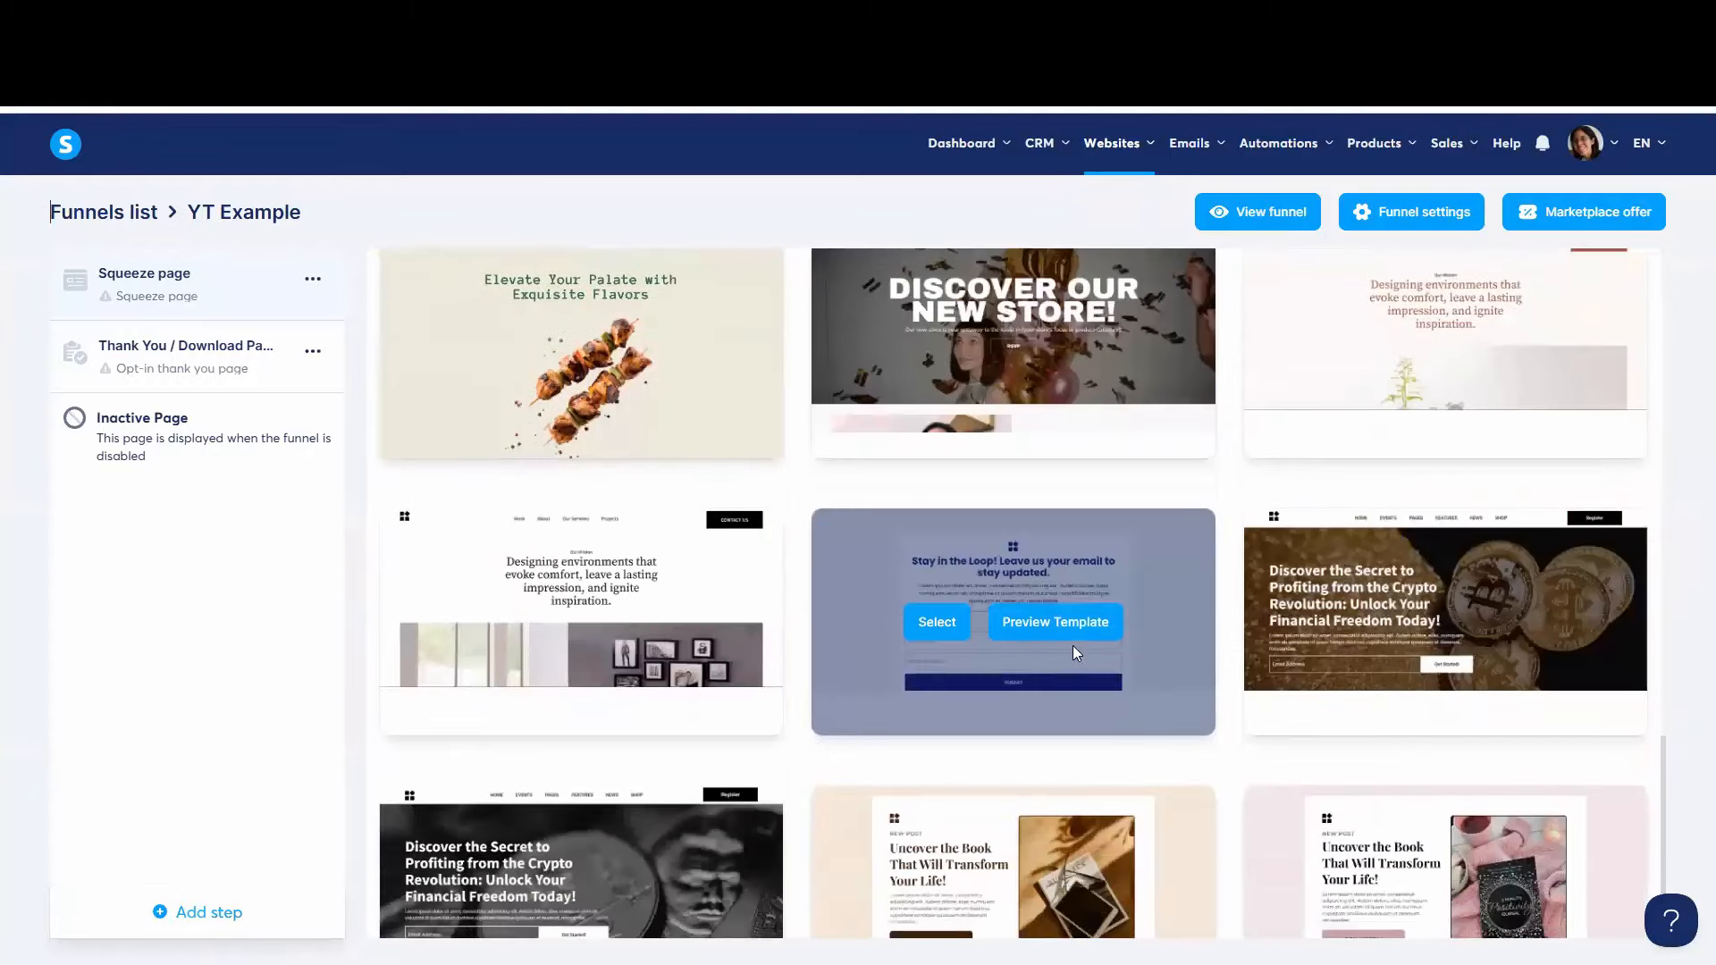
pyautogui.click(1069, 621)
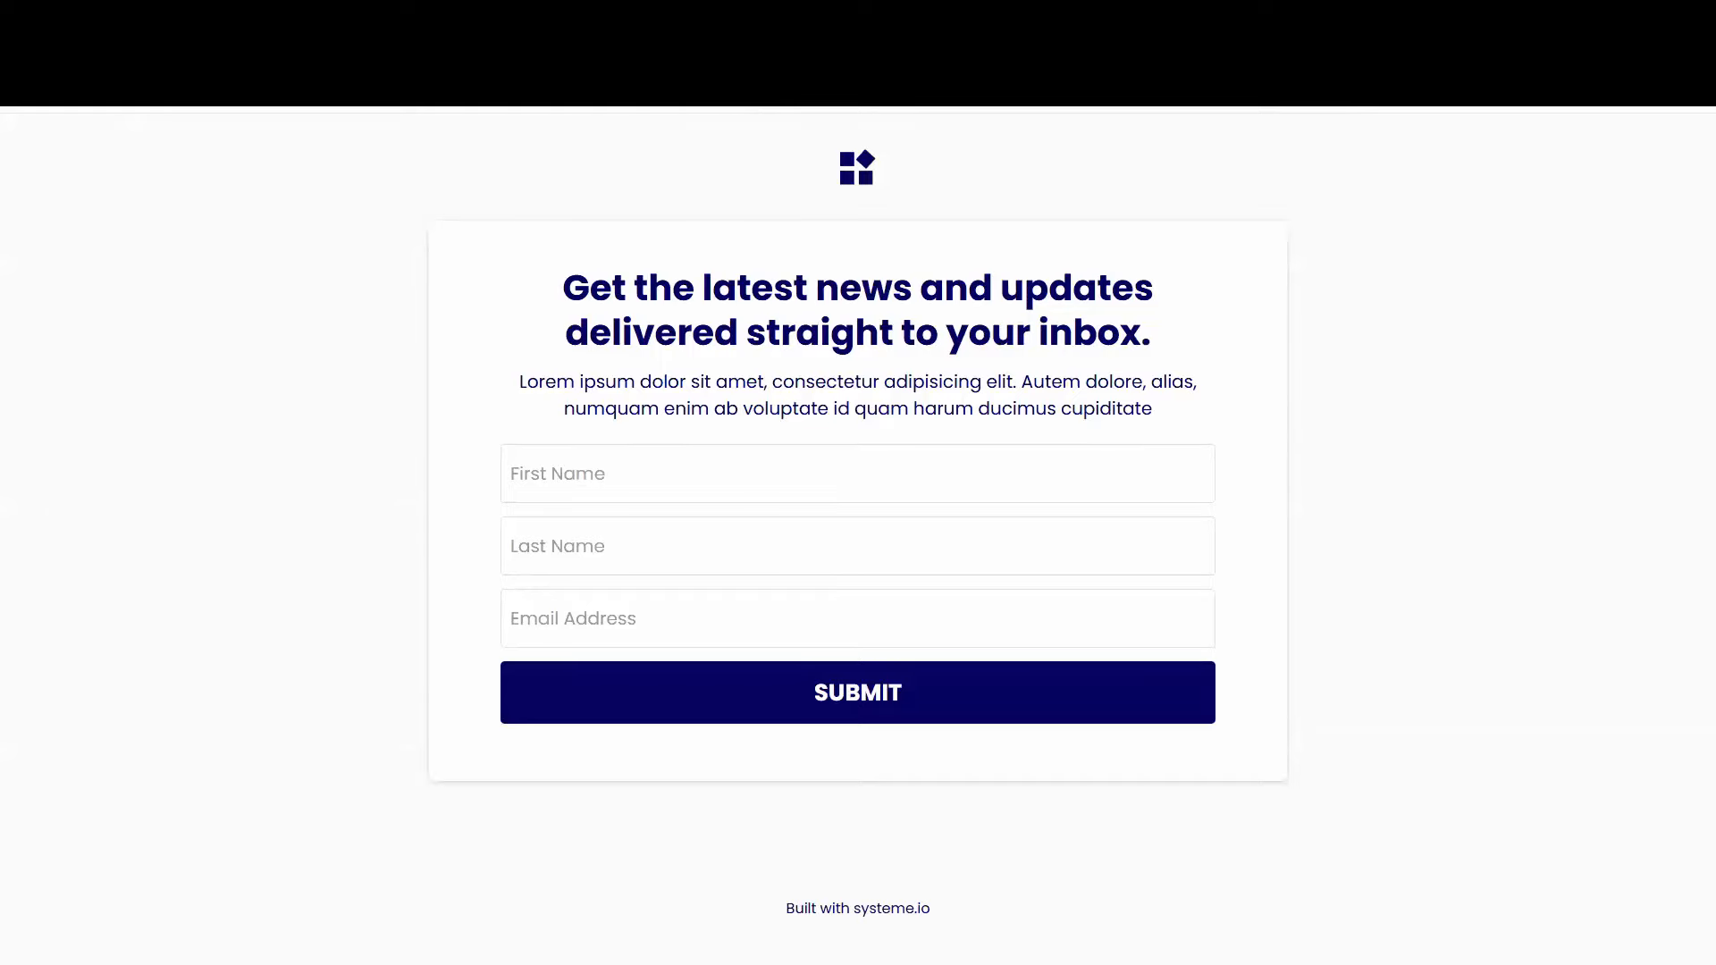
pyautogui.hotkey('ctrl', 'w')
# Step: Apply the Master Better UX in Bite-Sized Lessons template to the squeeze page and open the page for editing
pyautogui.scroll(15, 1124, 497)
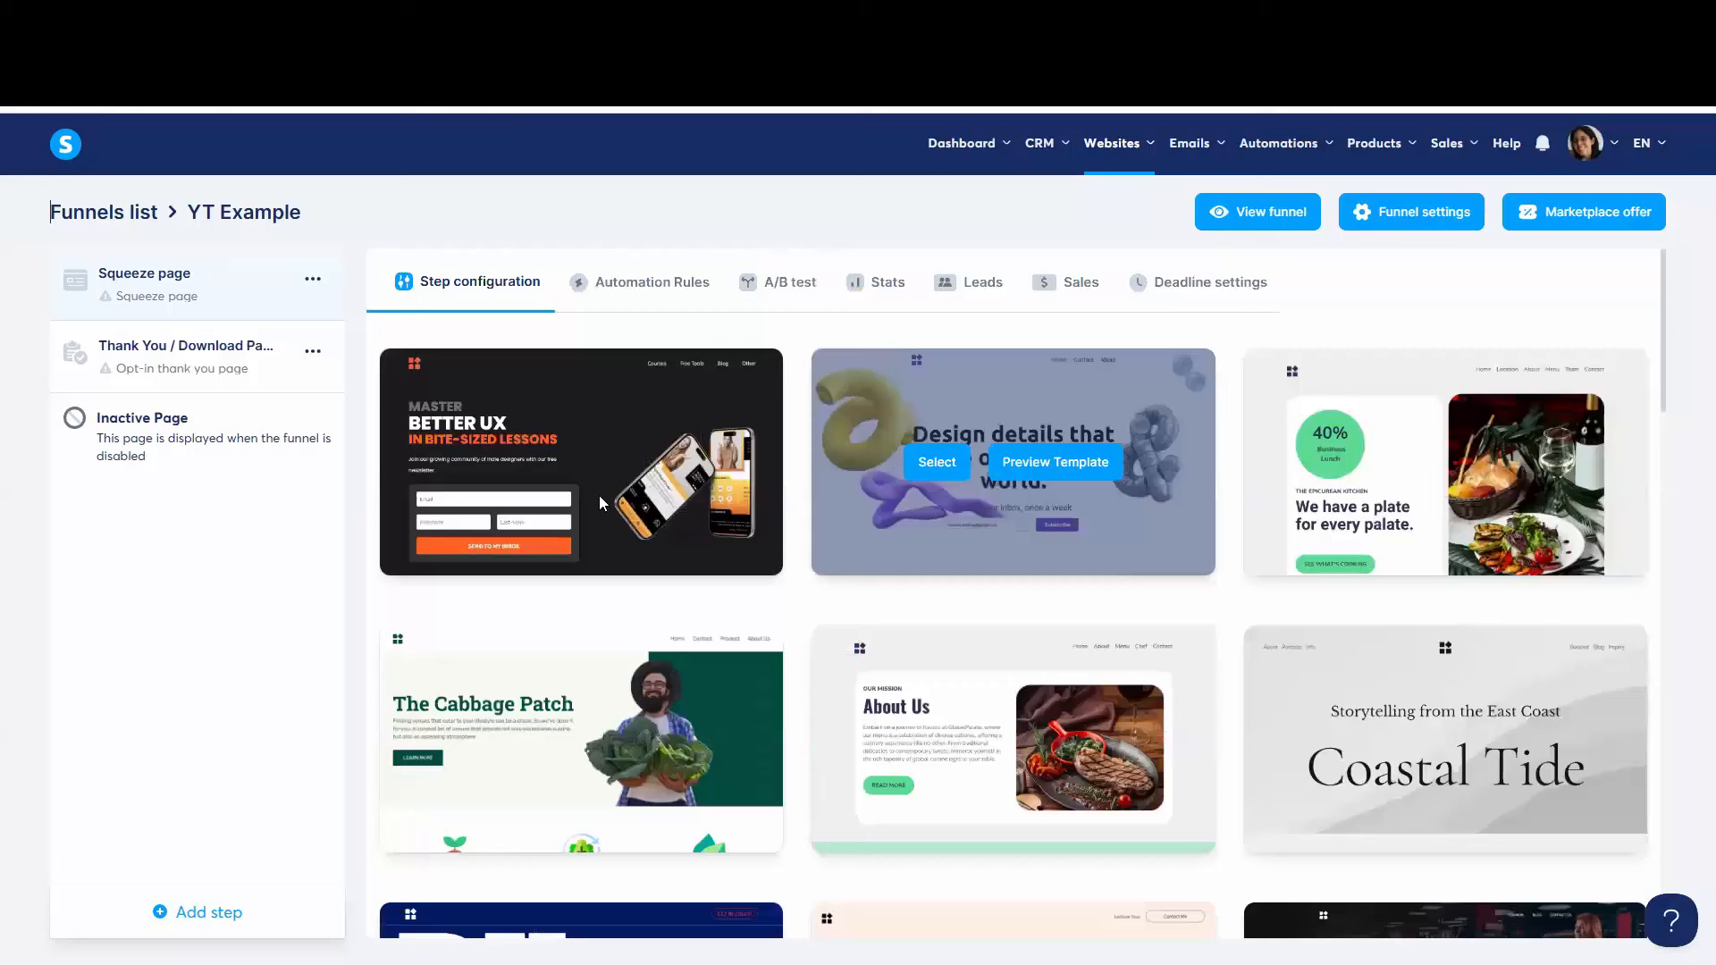
pyautogui.moveTo(505, 465)
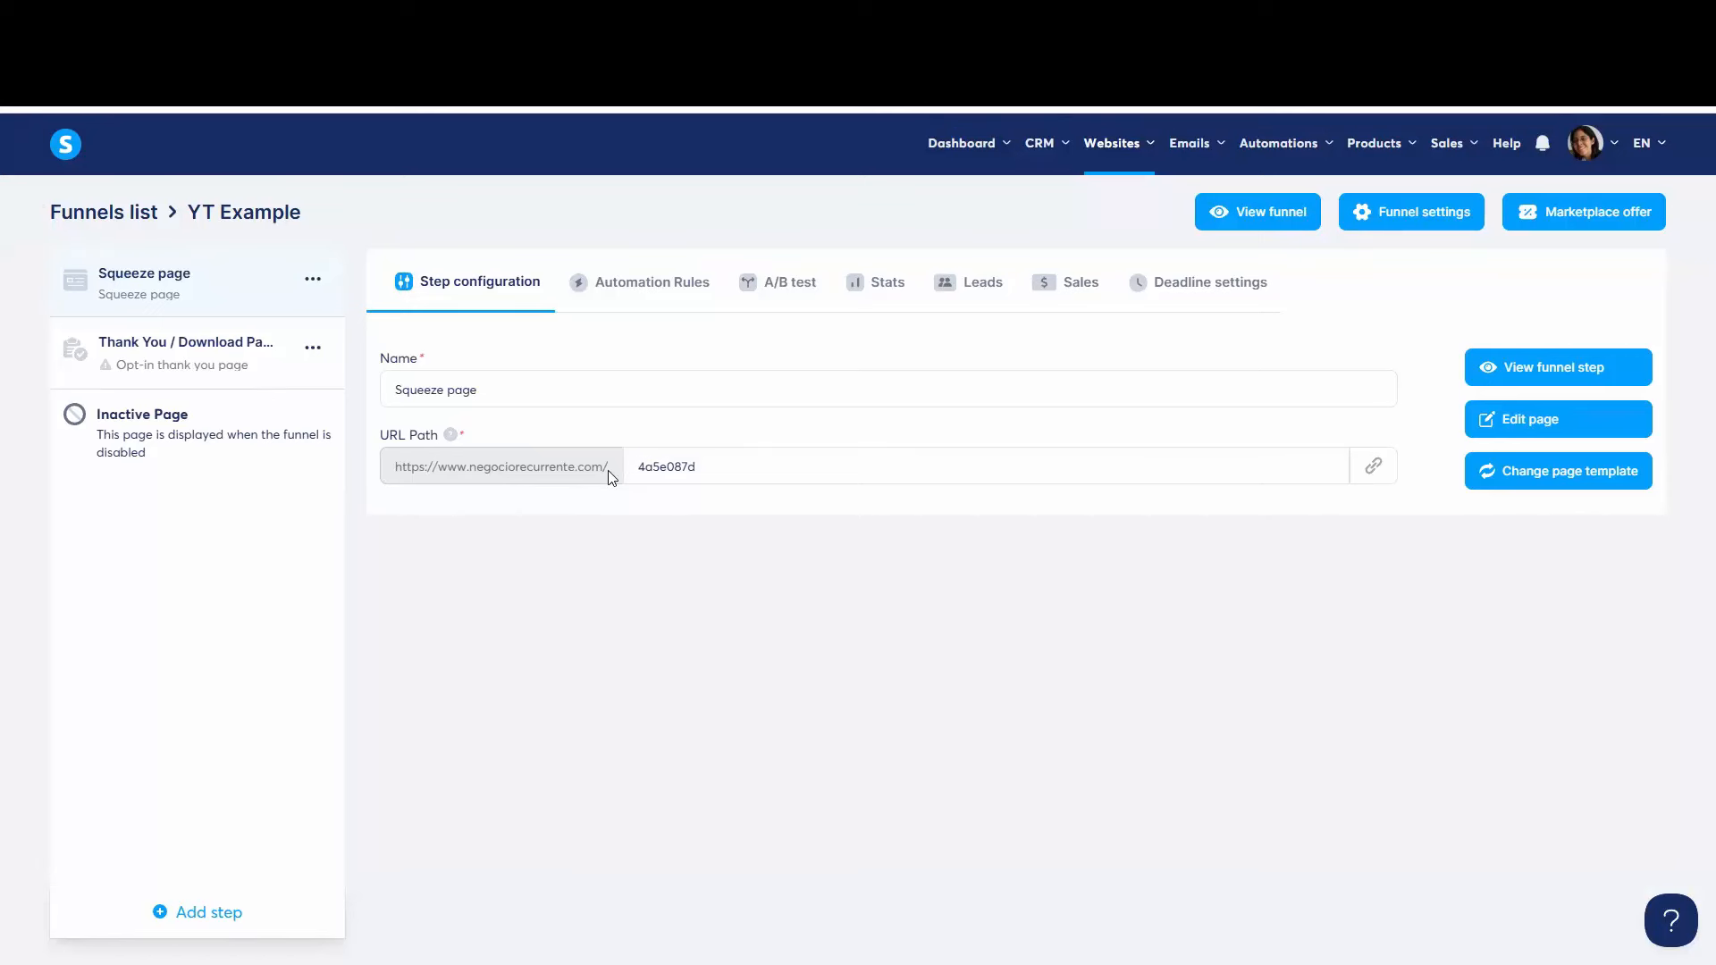
pyautogui.click(1541, 436)
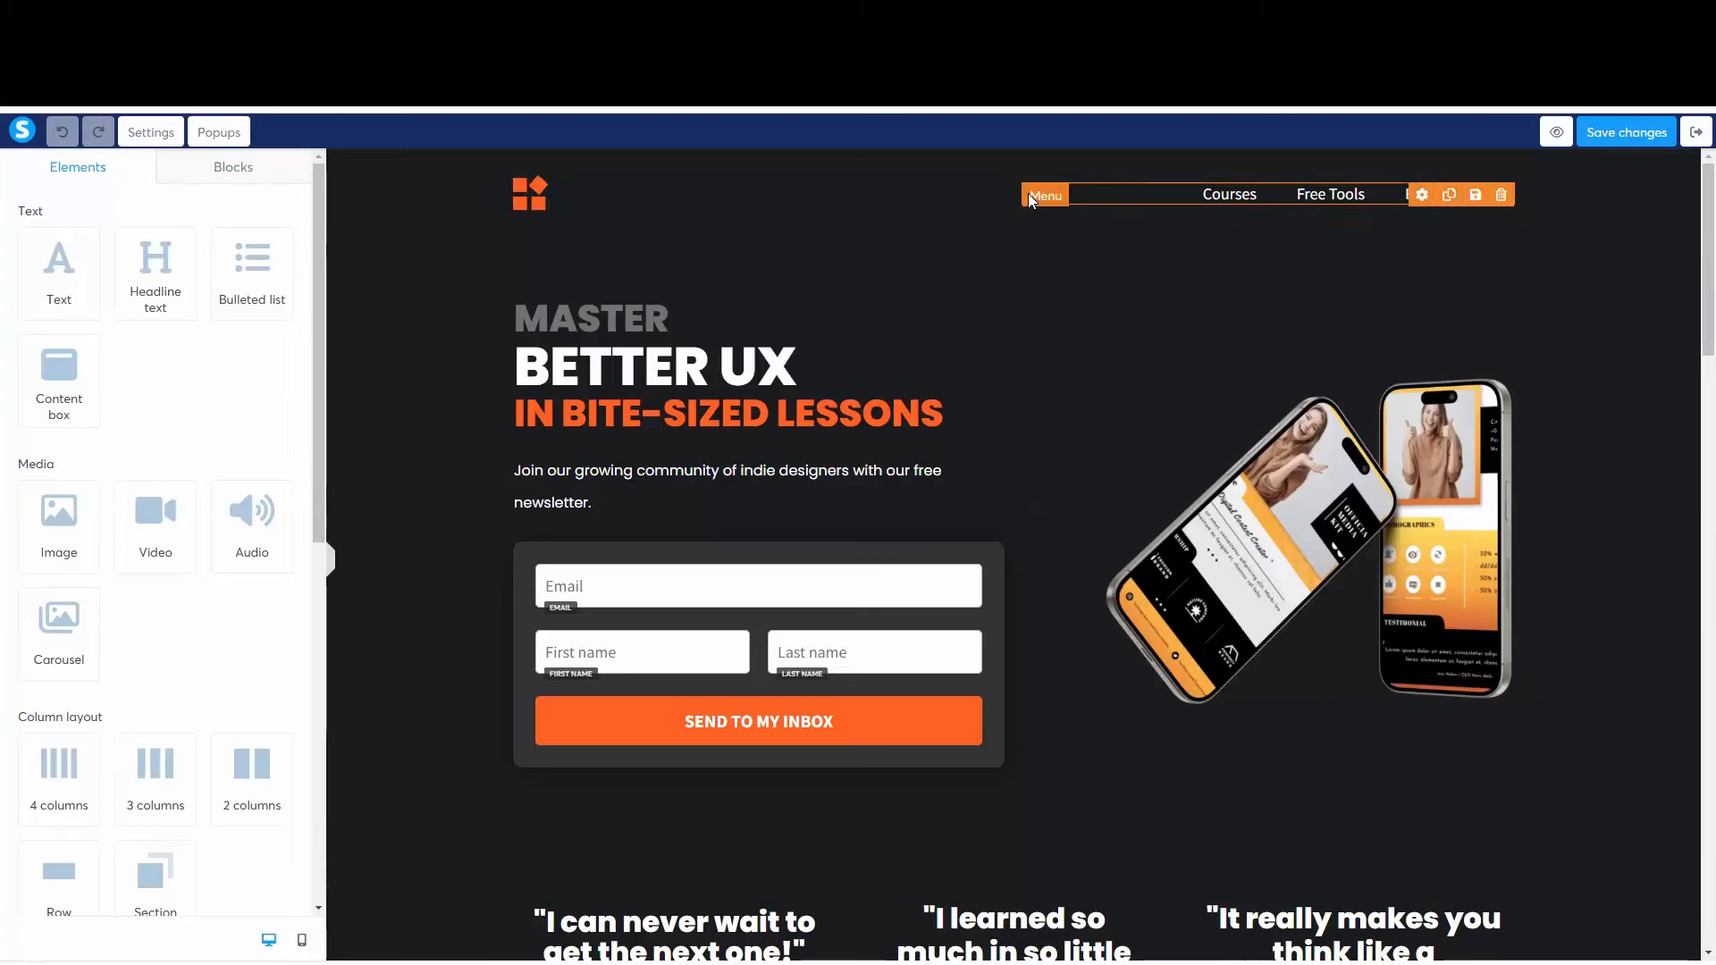
# Step: Delete the header with the logo and navigation menu, and the three-testimonial section directly below the hero
pyautogui.click(1502, 187)
pyautogui.click(934, 208)
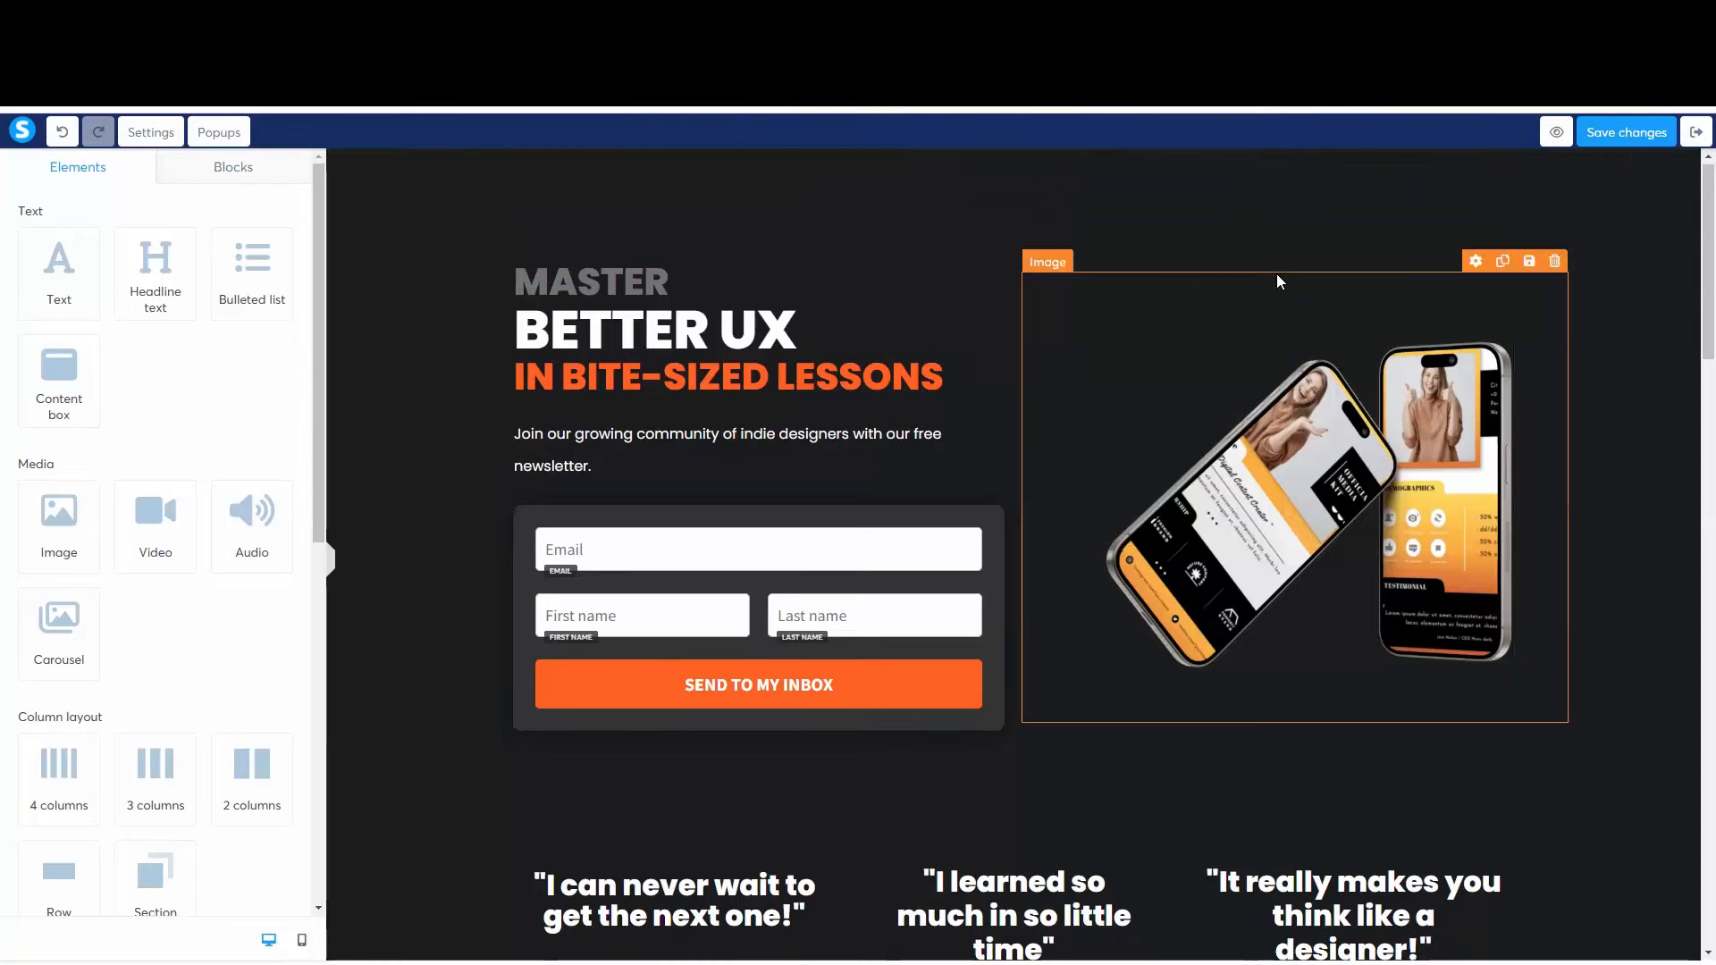
pyautogui.scroll(-3, 1276, 274)
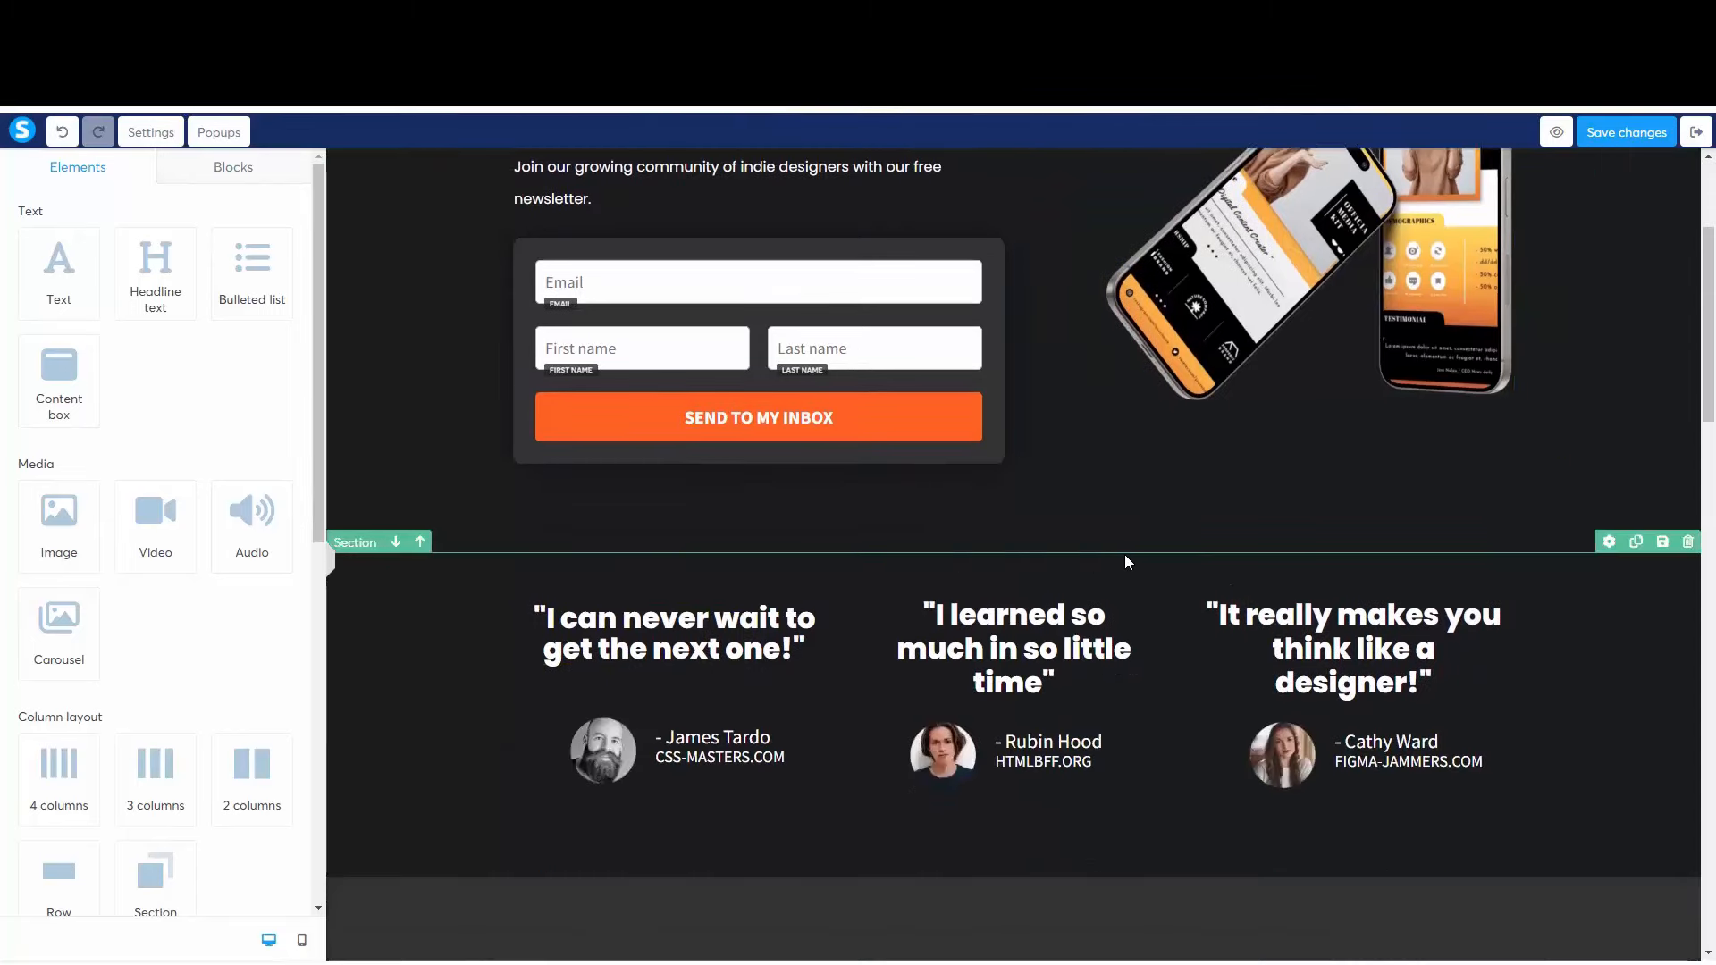
pyautogui.click(1686, 543)
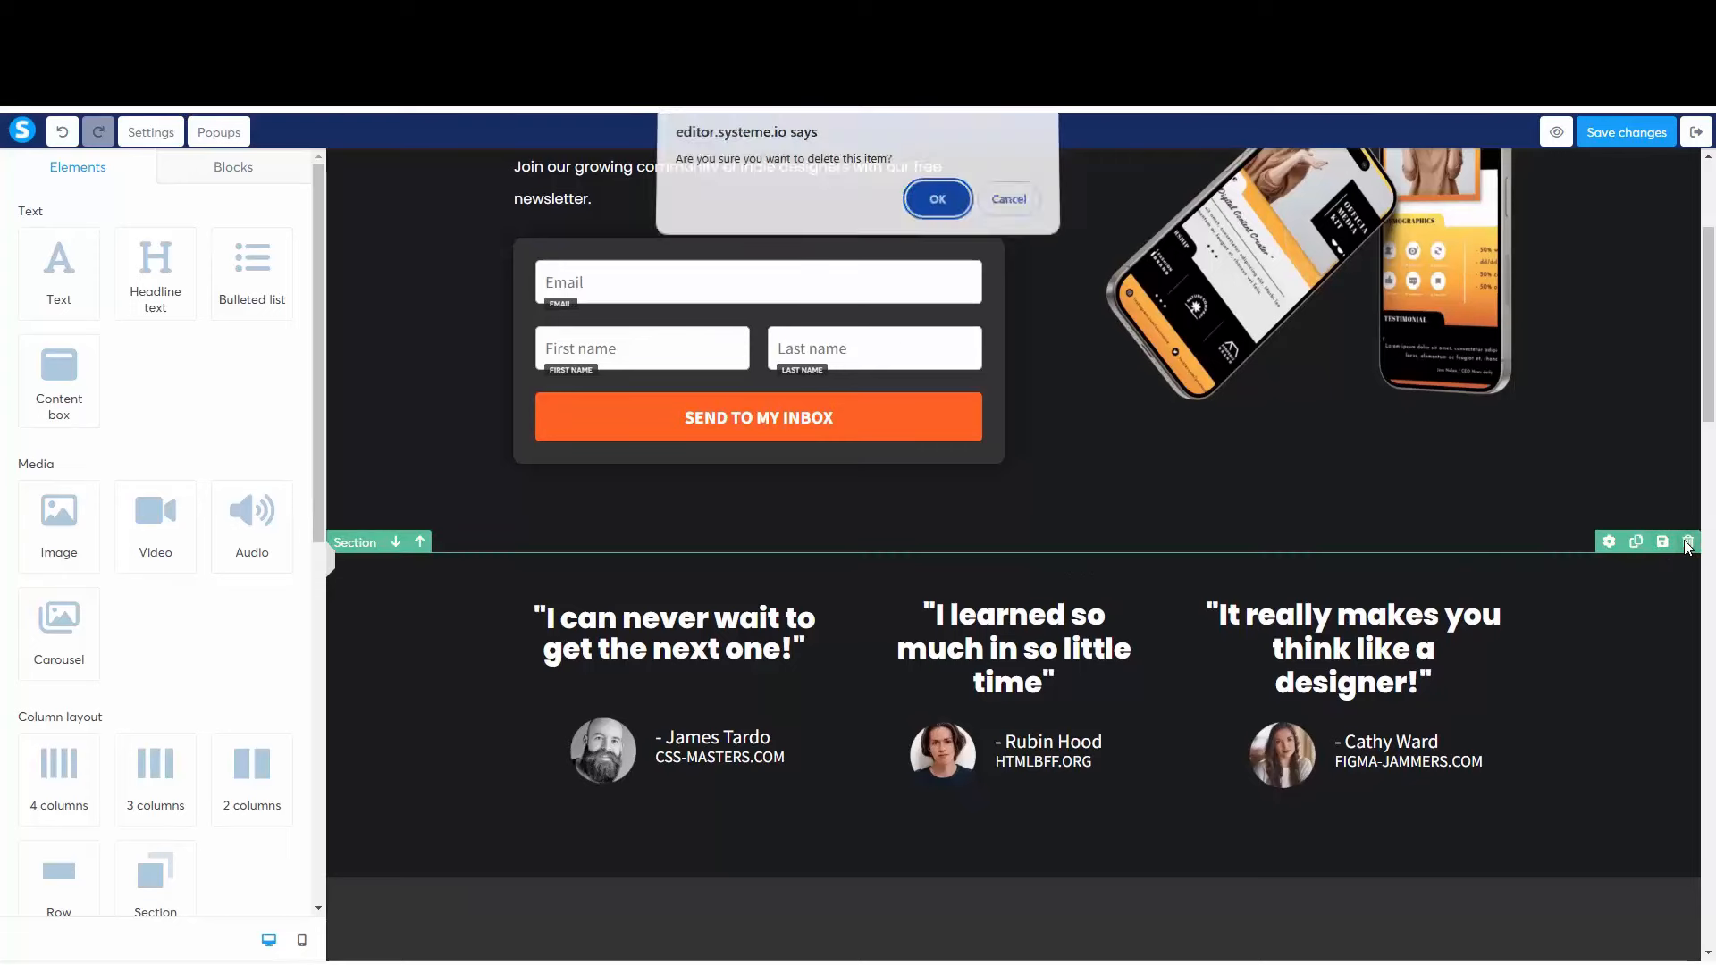
pyautogui.click(933, 202)
# Step: Delete the Our Partners section with the company logos
pyautogui.scroll(-1, 1519, 581)
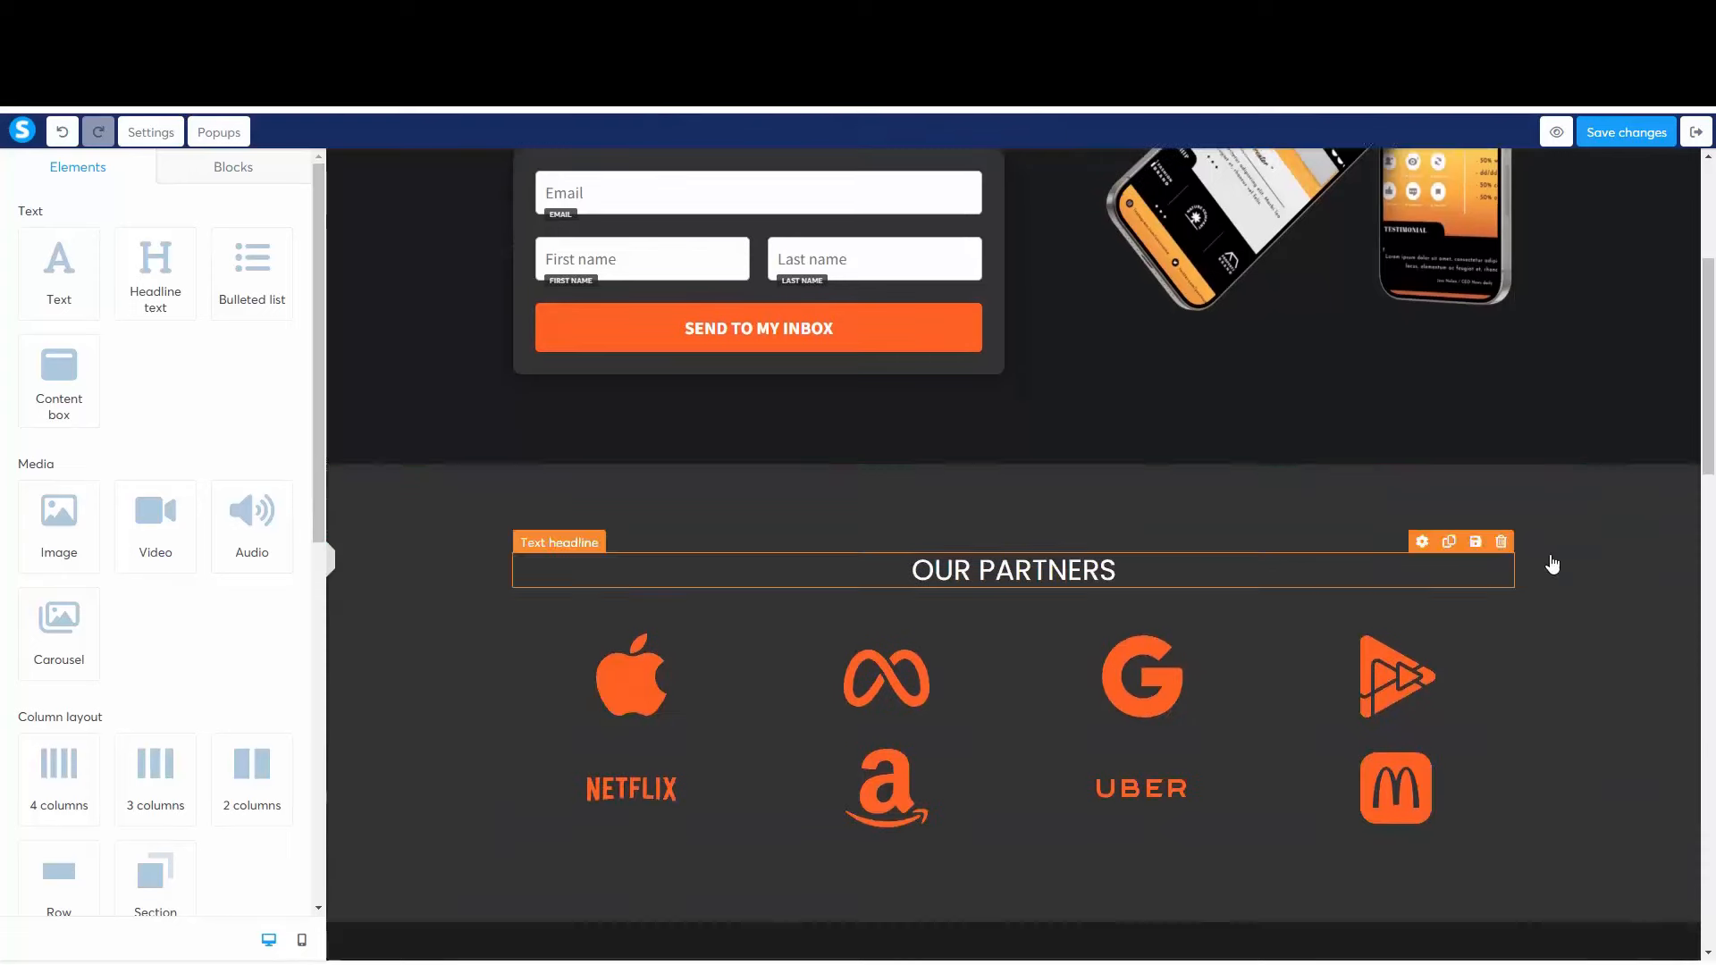
pyautogui.click(1687, 453)
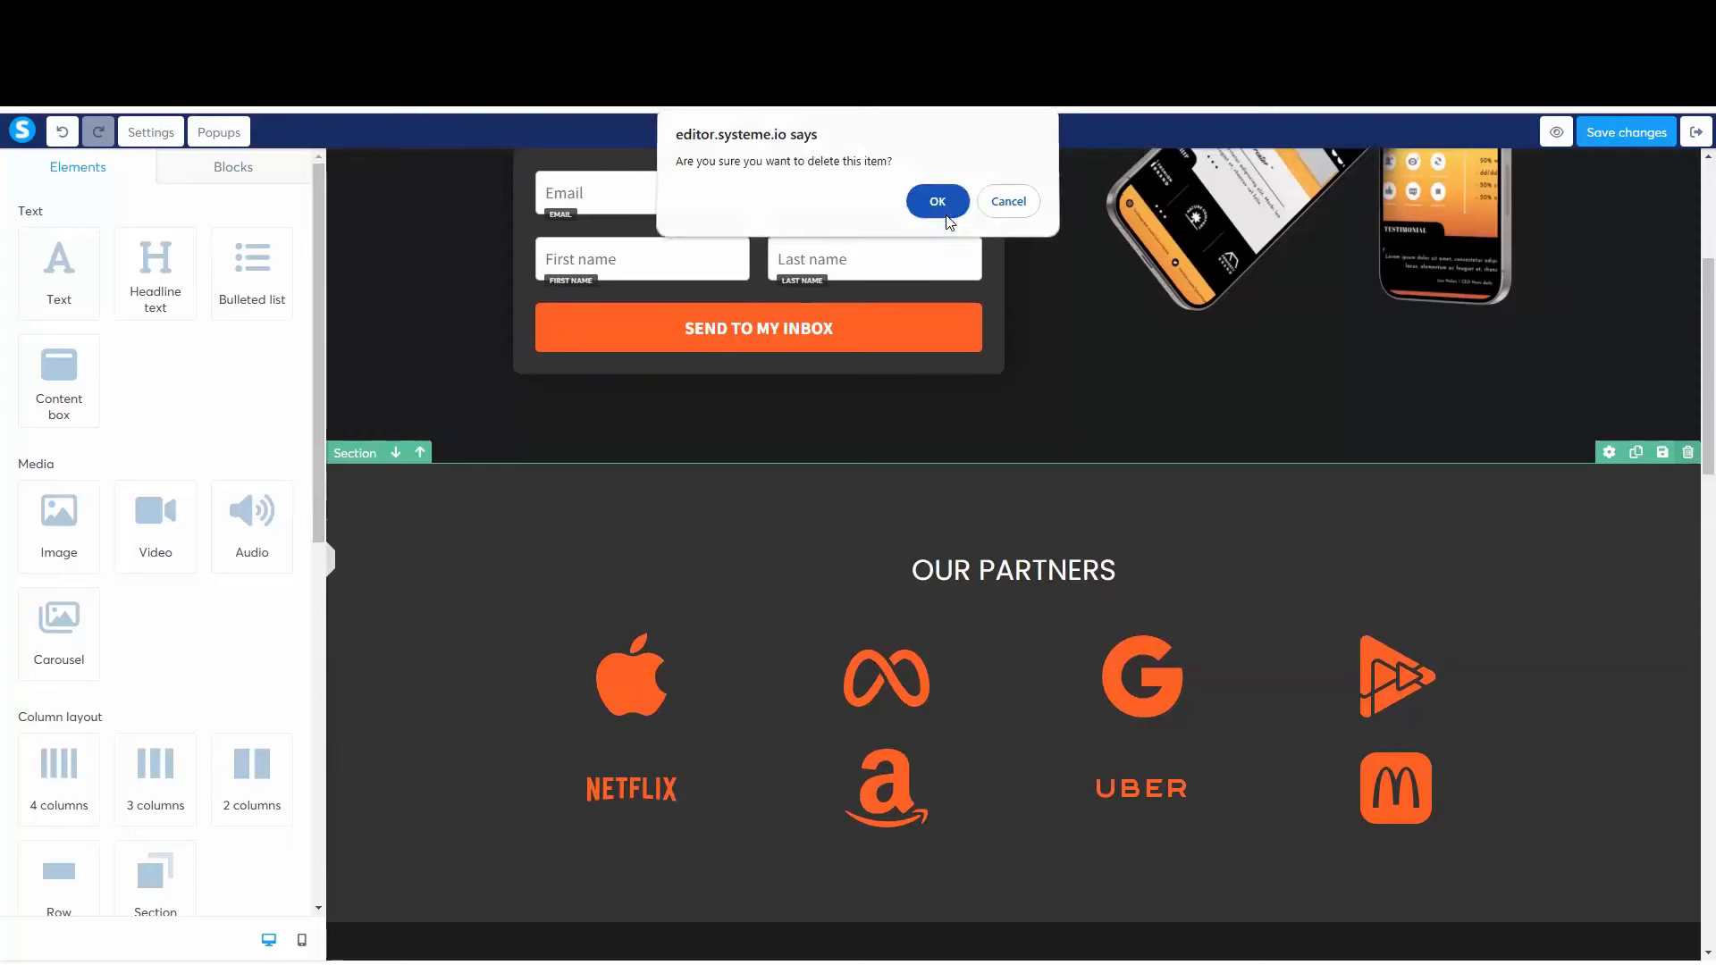
pyautogui.click(937, 205)
# Step: Delete the footer links section and the second sign-up form section above it
pyautogui.scroll(-8, 1367, 471)
pyautogui.scroll(-6, 1365, 471)
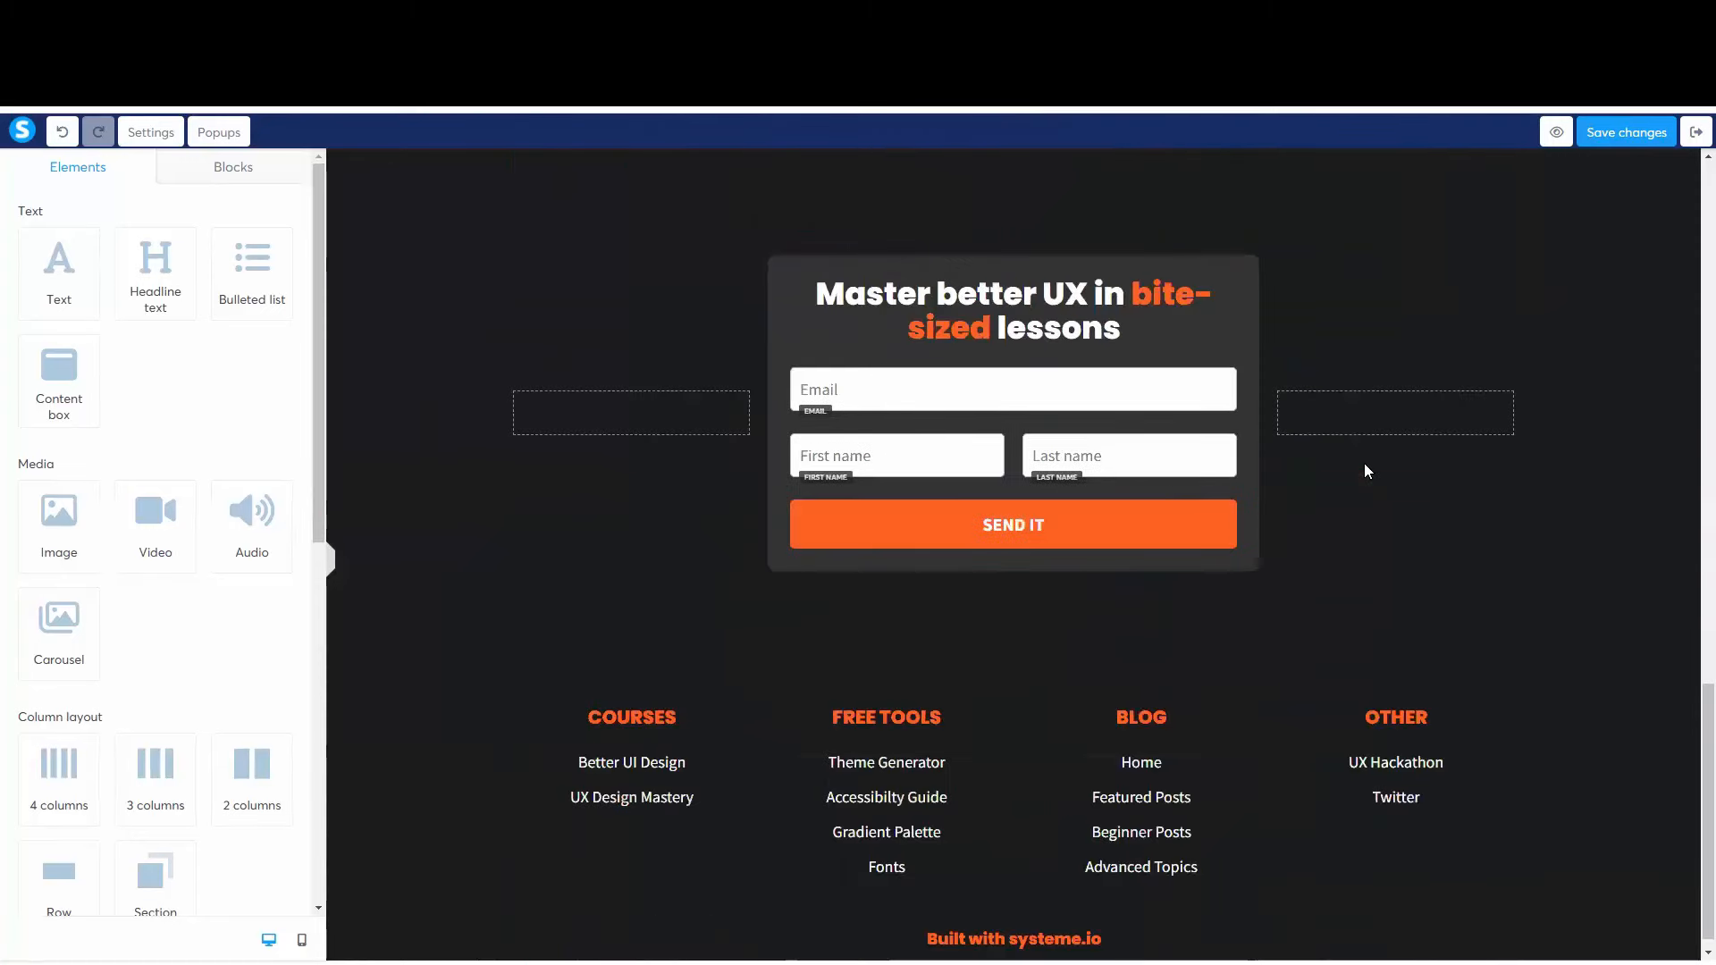
pyautogui.click(1689, 631)
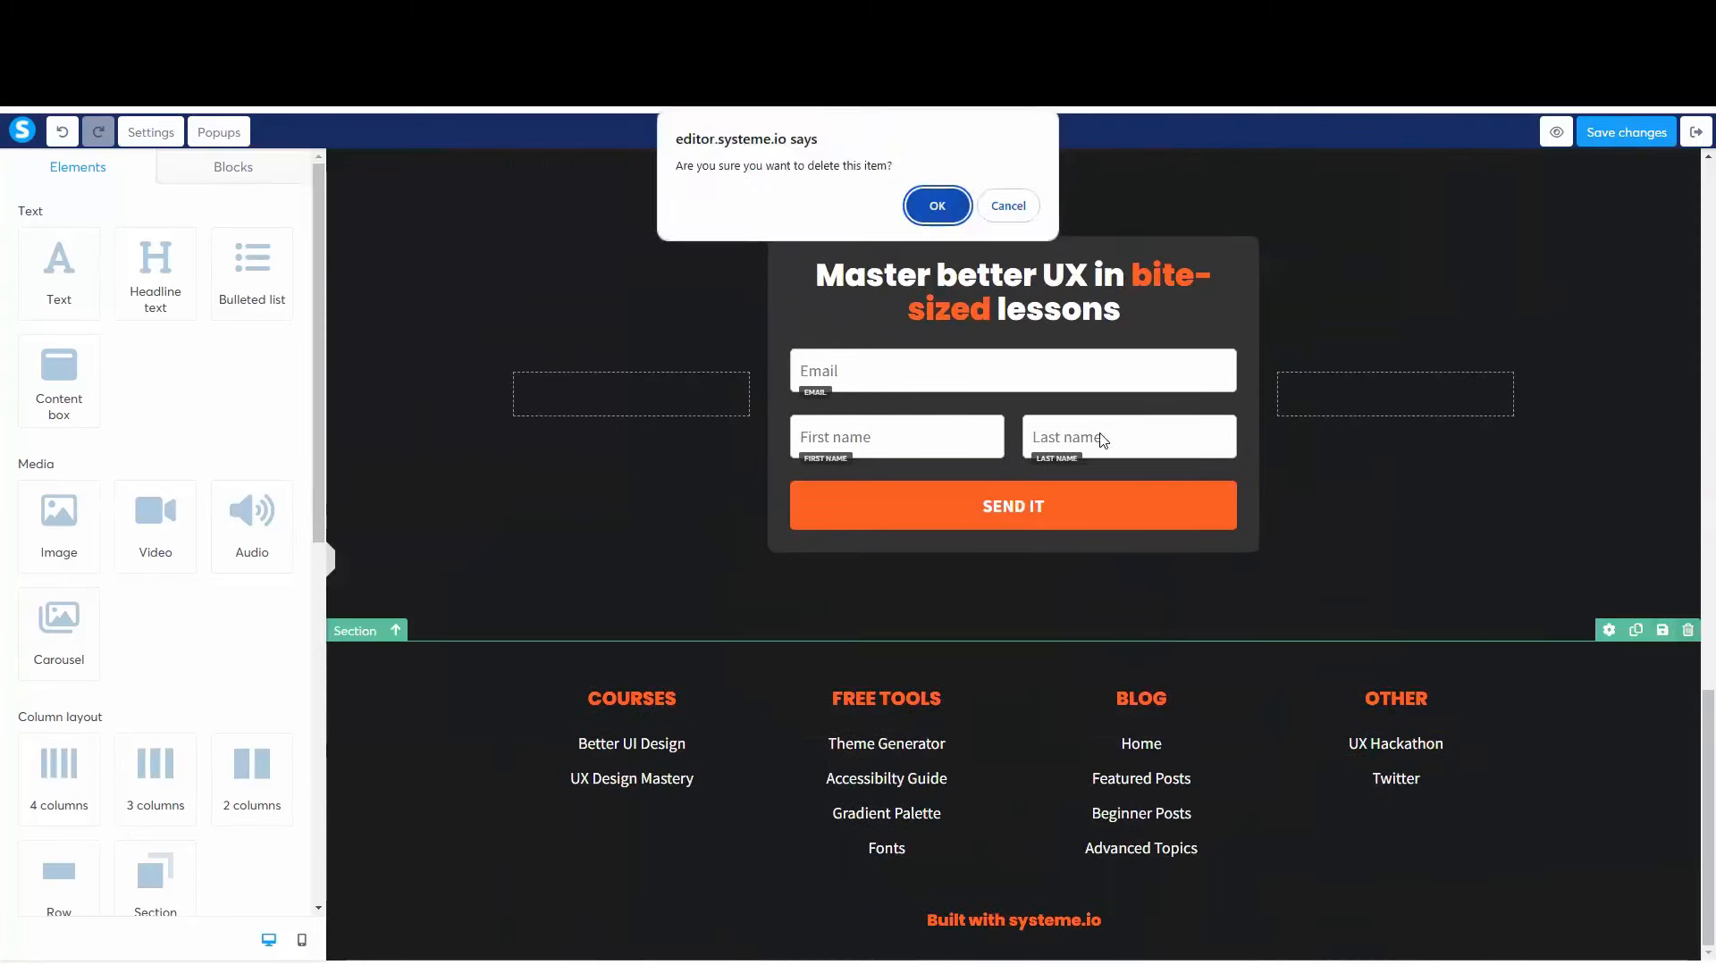
pyautogui.click(937, 204)
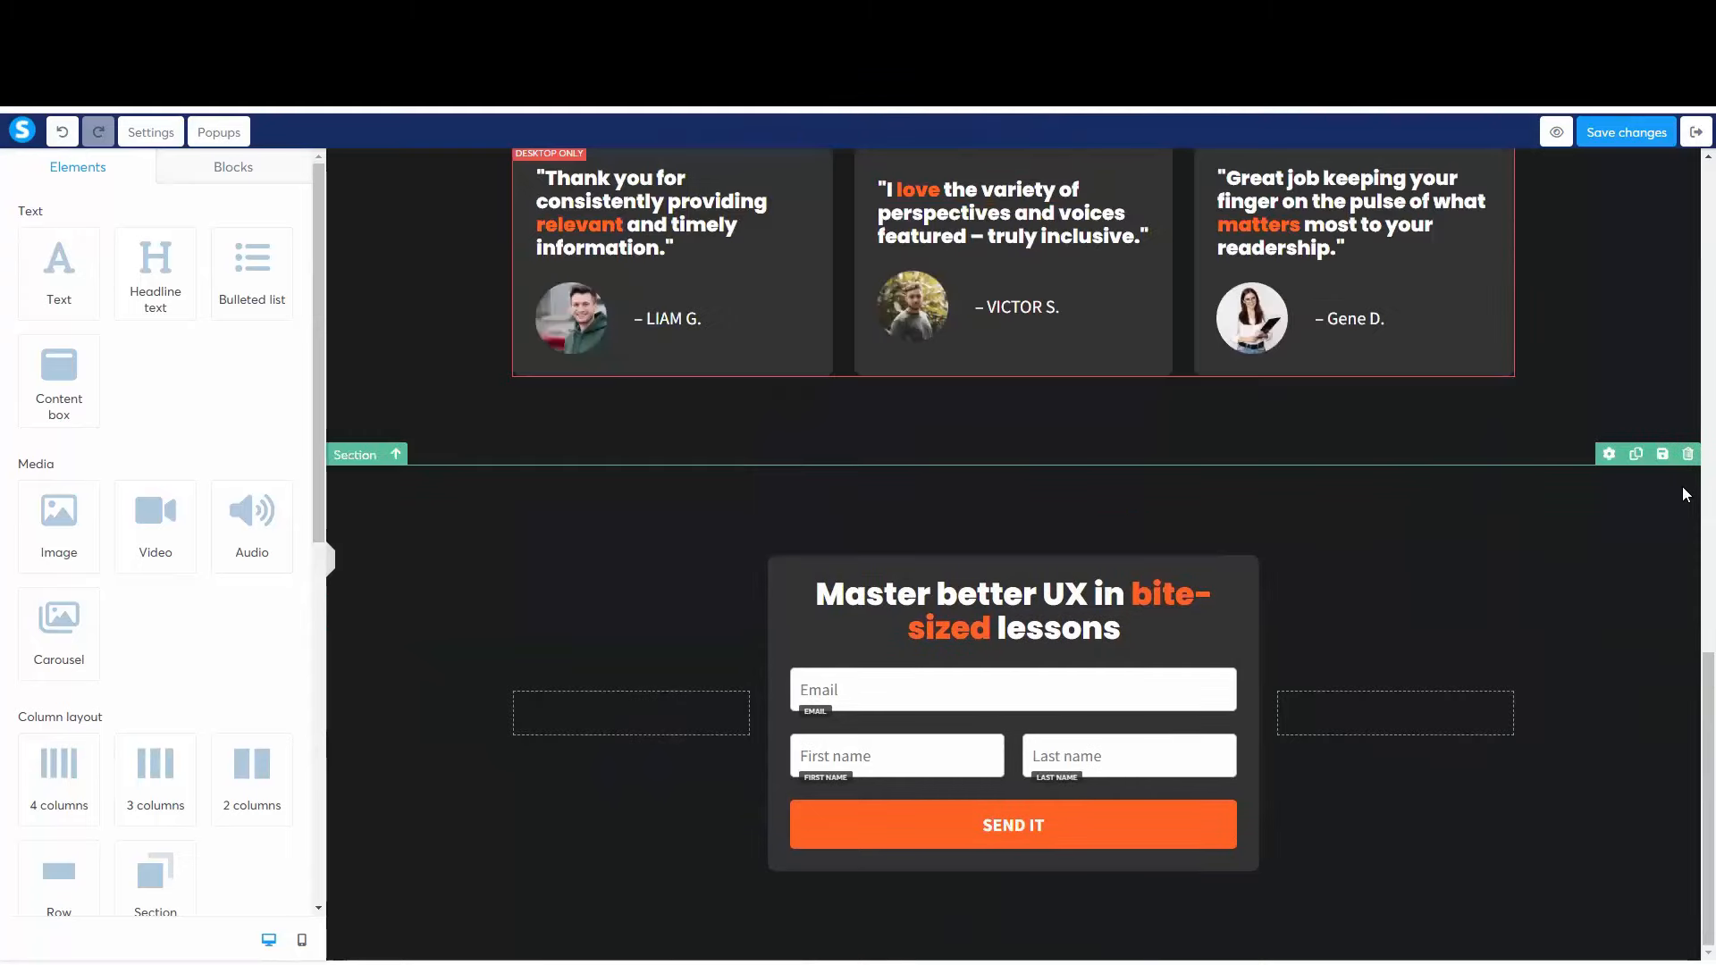
pyautogui.click(1688, 454)
pyautogui.click(941, 219)
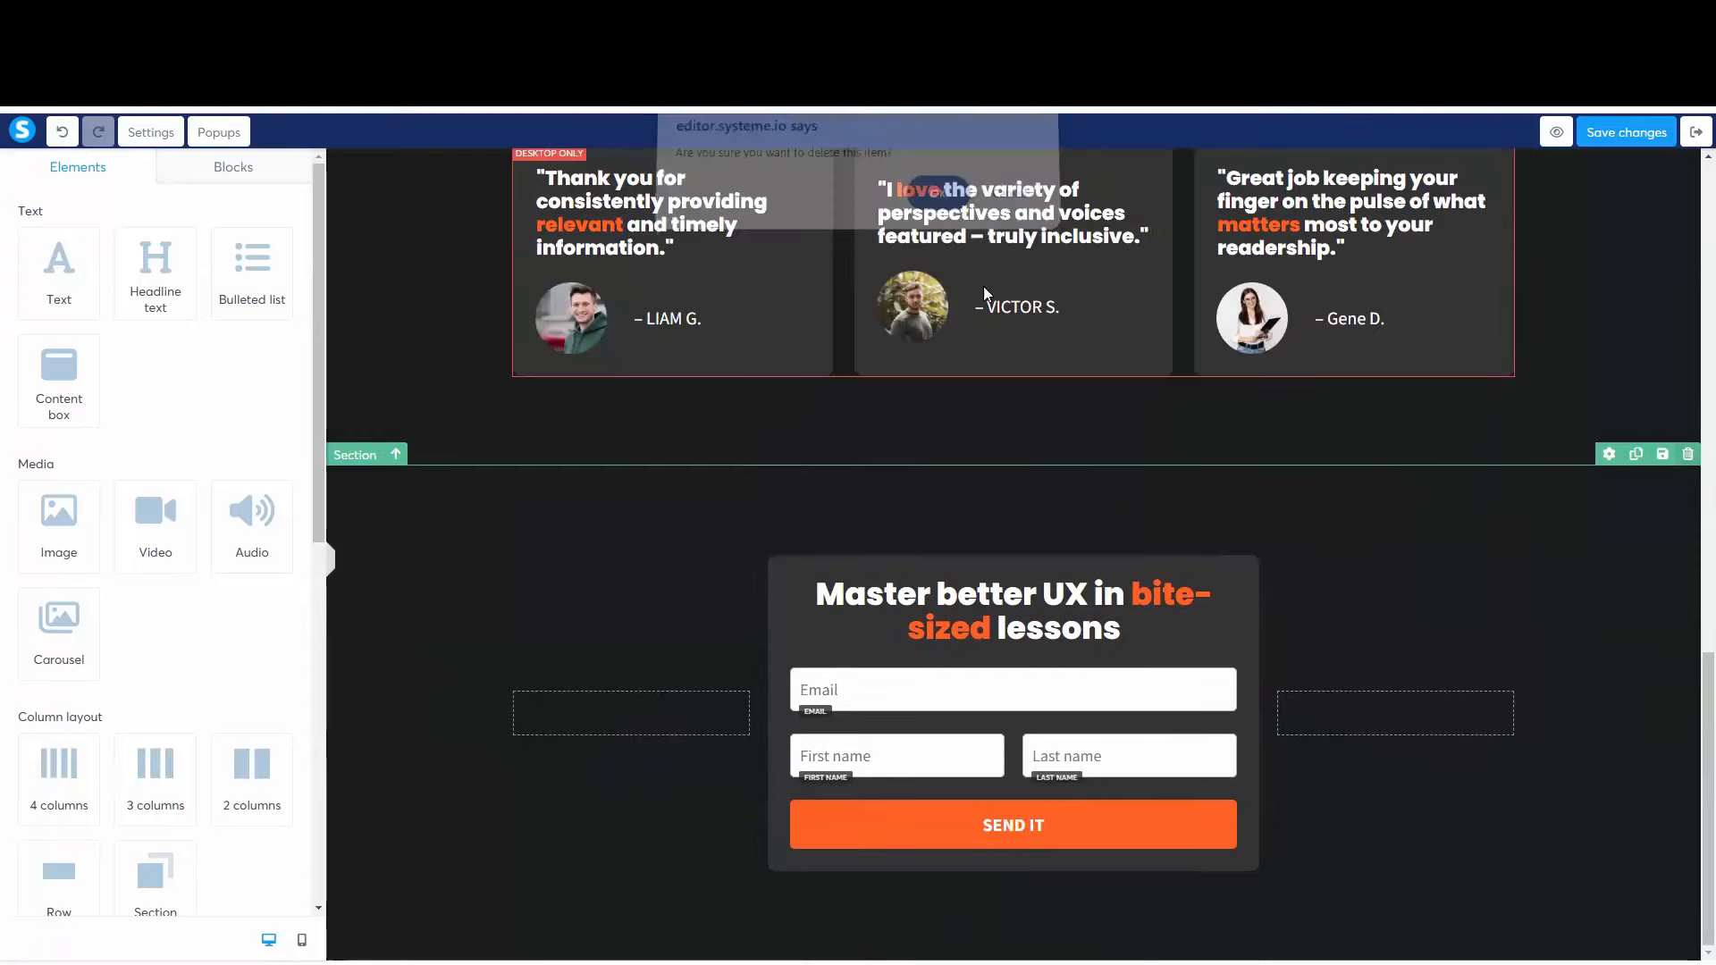
# Step: Delete the In Their Own Words testimonials section so the page ends after the hero
pyautogui.scroll(8, 1442, 490)
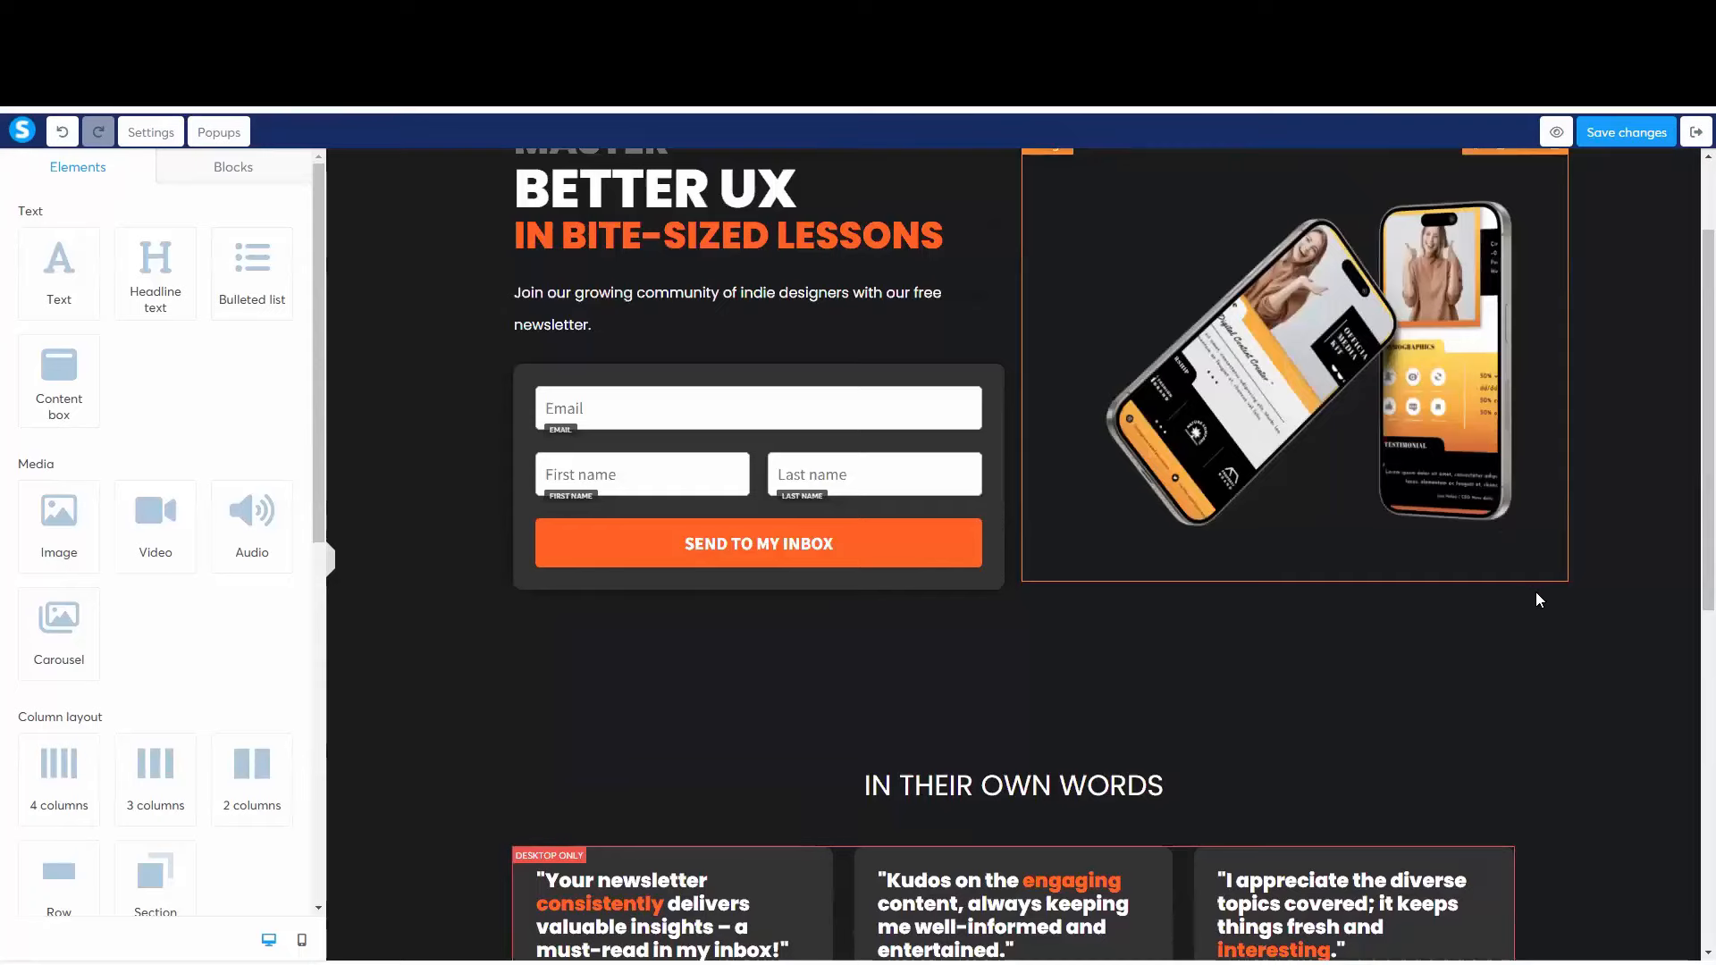
pyautogui.scroll(-2, 1539, 600)
pyautogui.click(1687, 489)
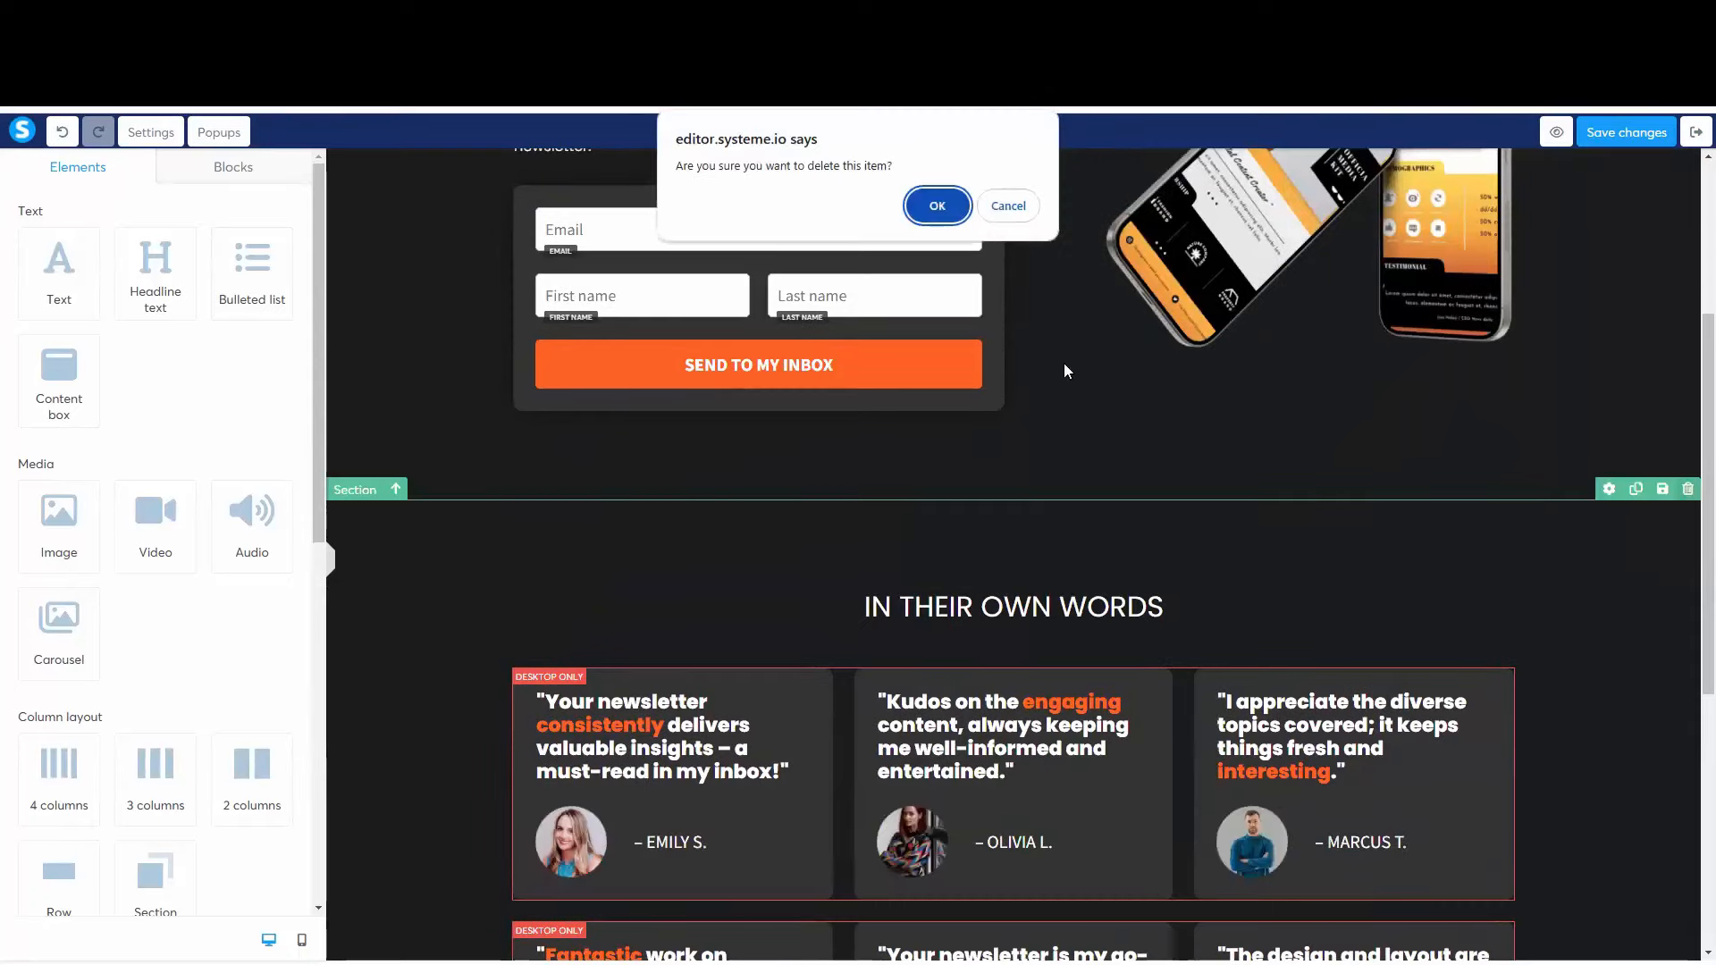
pyautogui.click(935, 207)
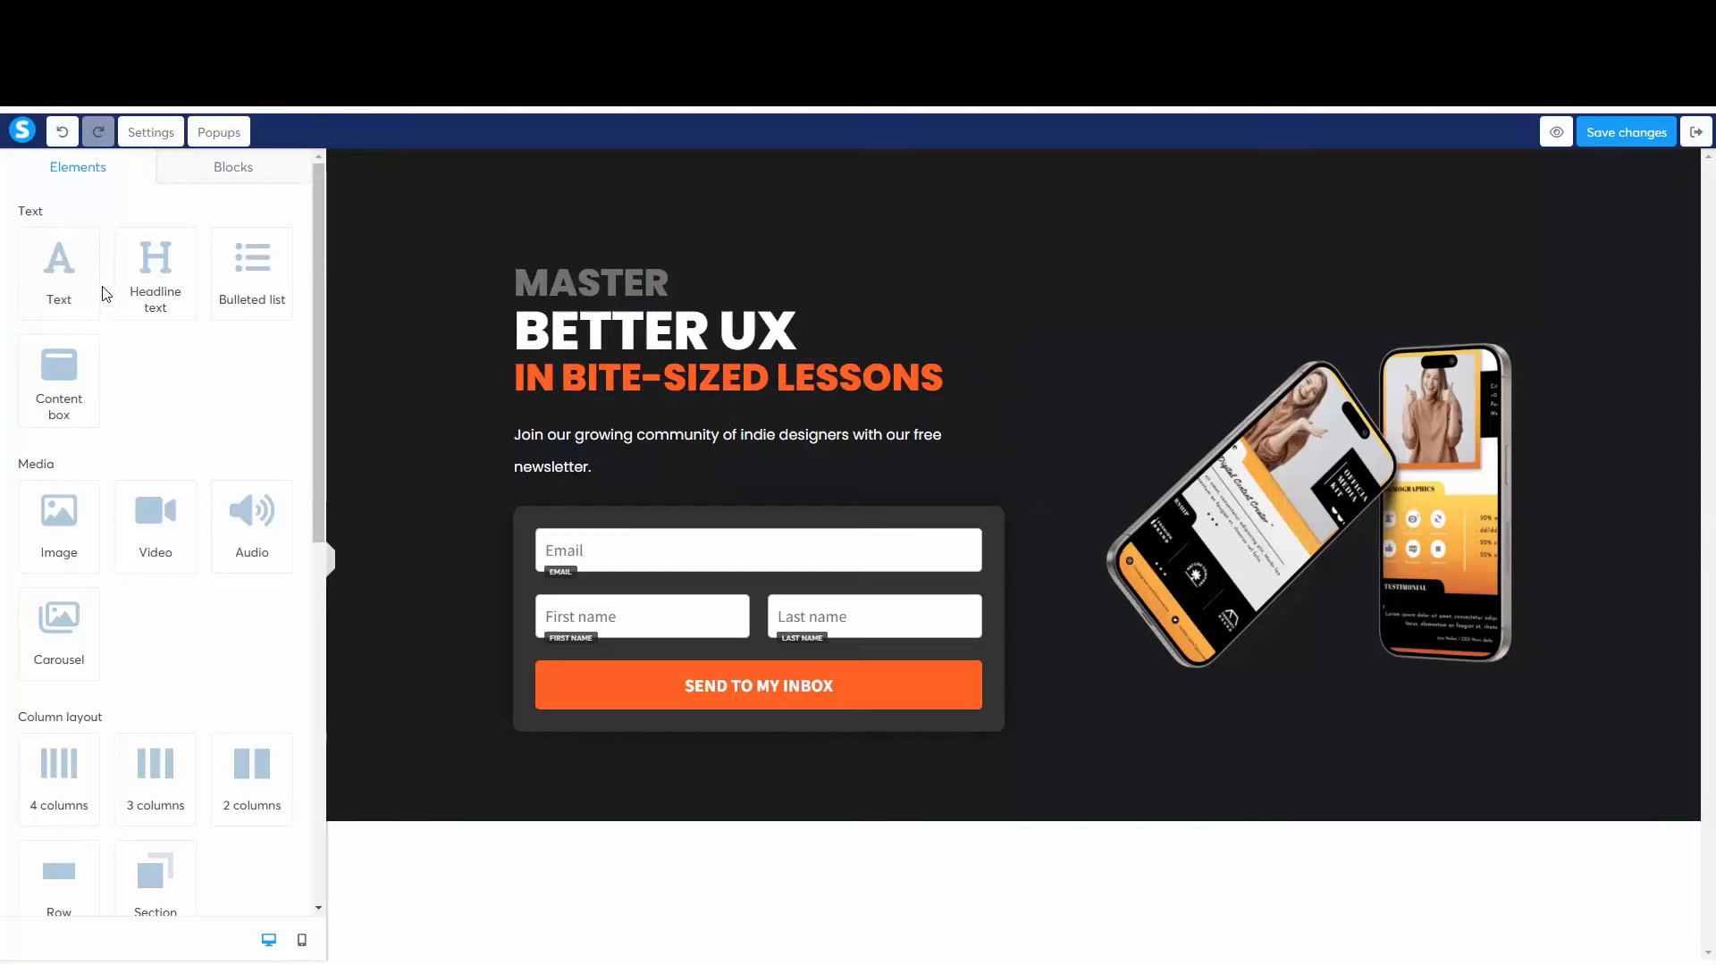
# Step: Try out a headline element beneath the orange hero title line and remove it again
pyautogui.moveTo(141, 277); pyautogui.dragTo(713, 447)
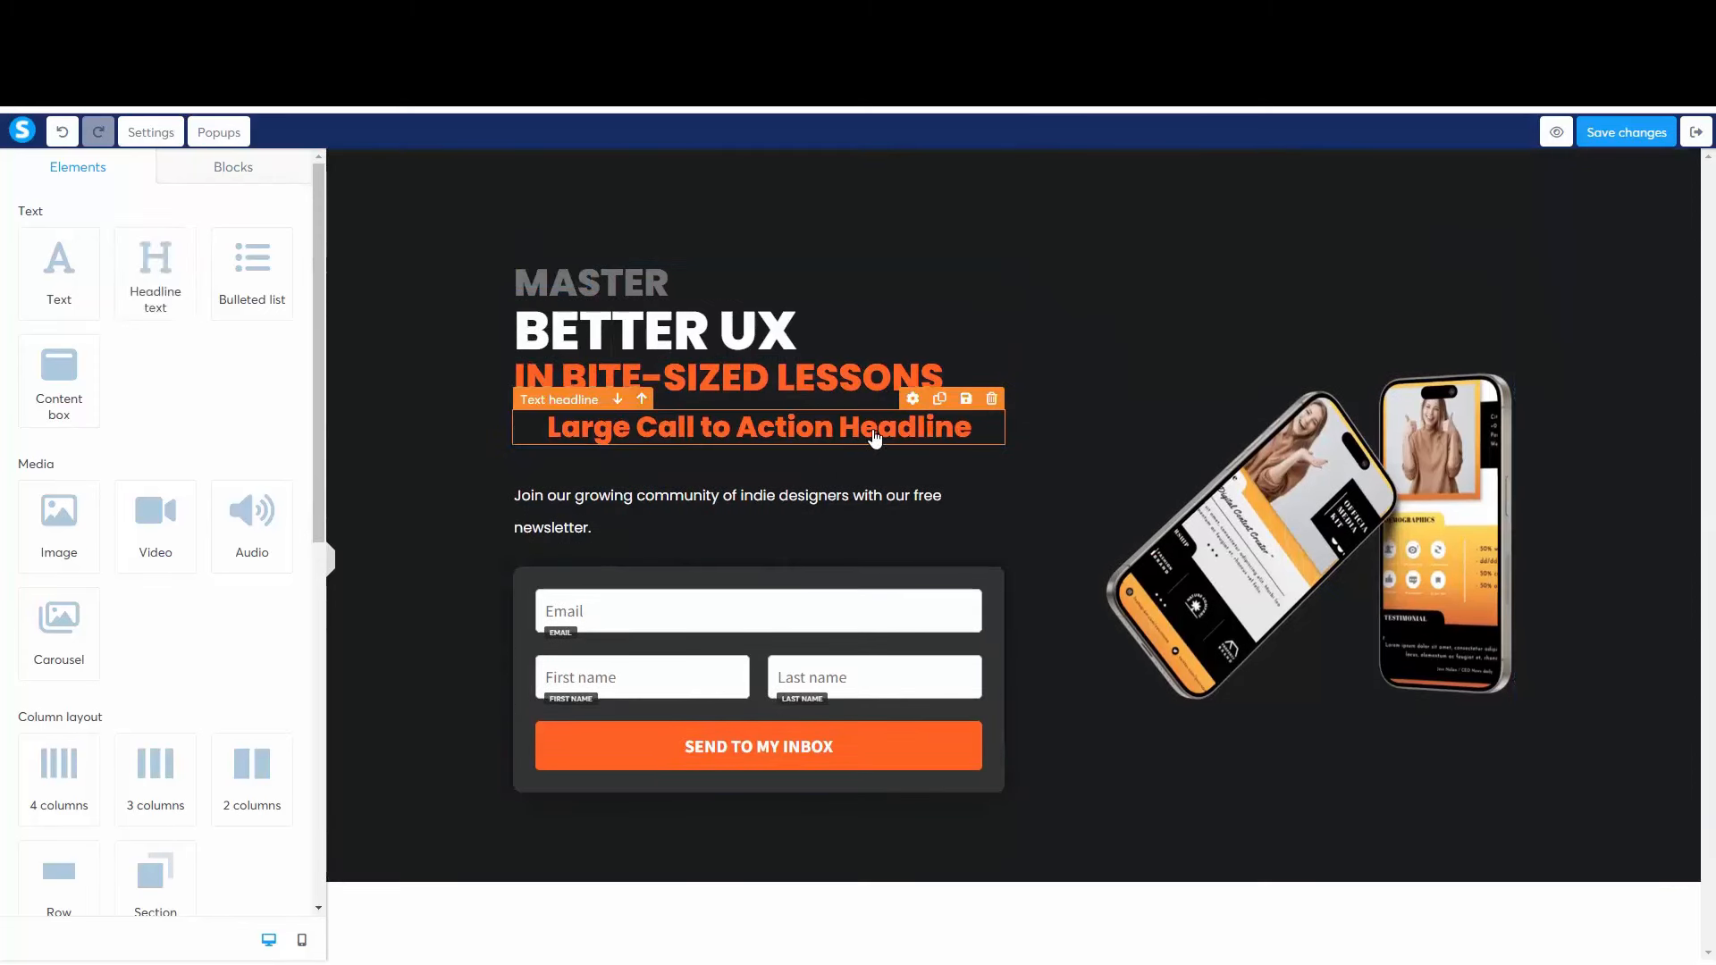
pyautogui.click(992, 398)
pyautogui.click(948, 212)
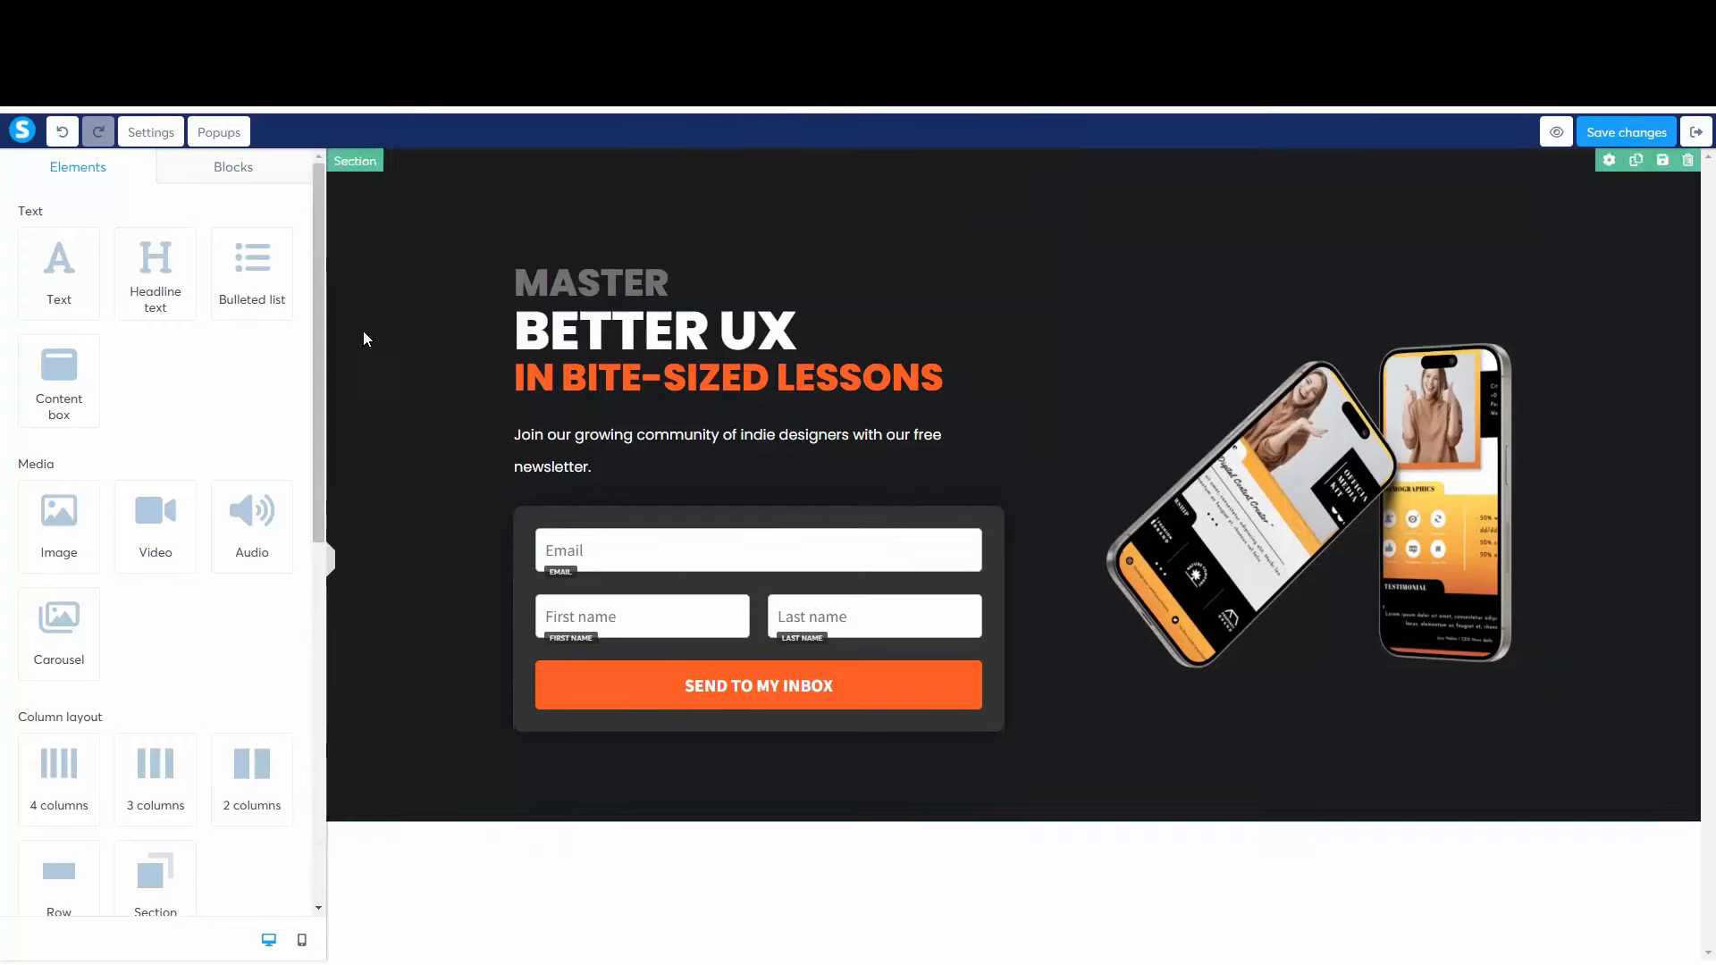
# Step: Try out a text element above the hero's phone image and remove it again
pyautogui.moveTo(67, 276); pyautogui.dragTo(1233, 283)
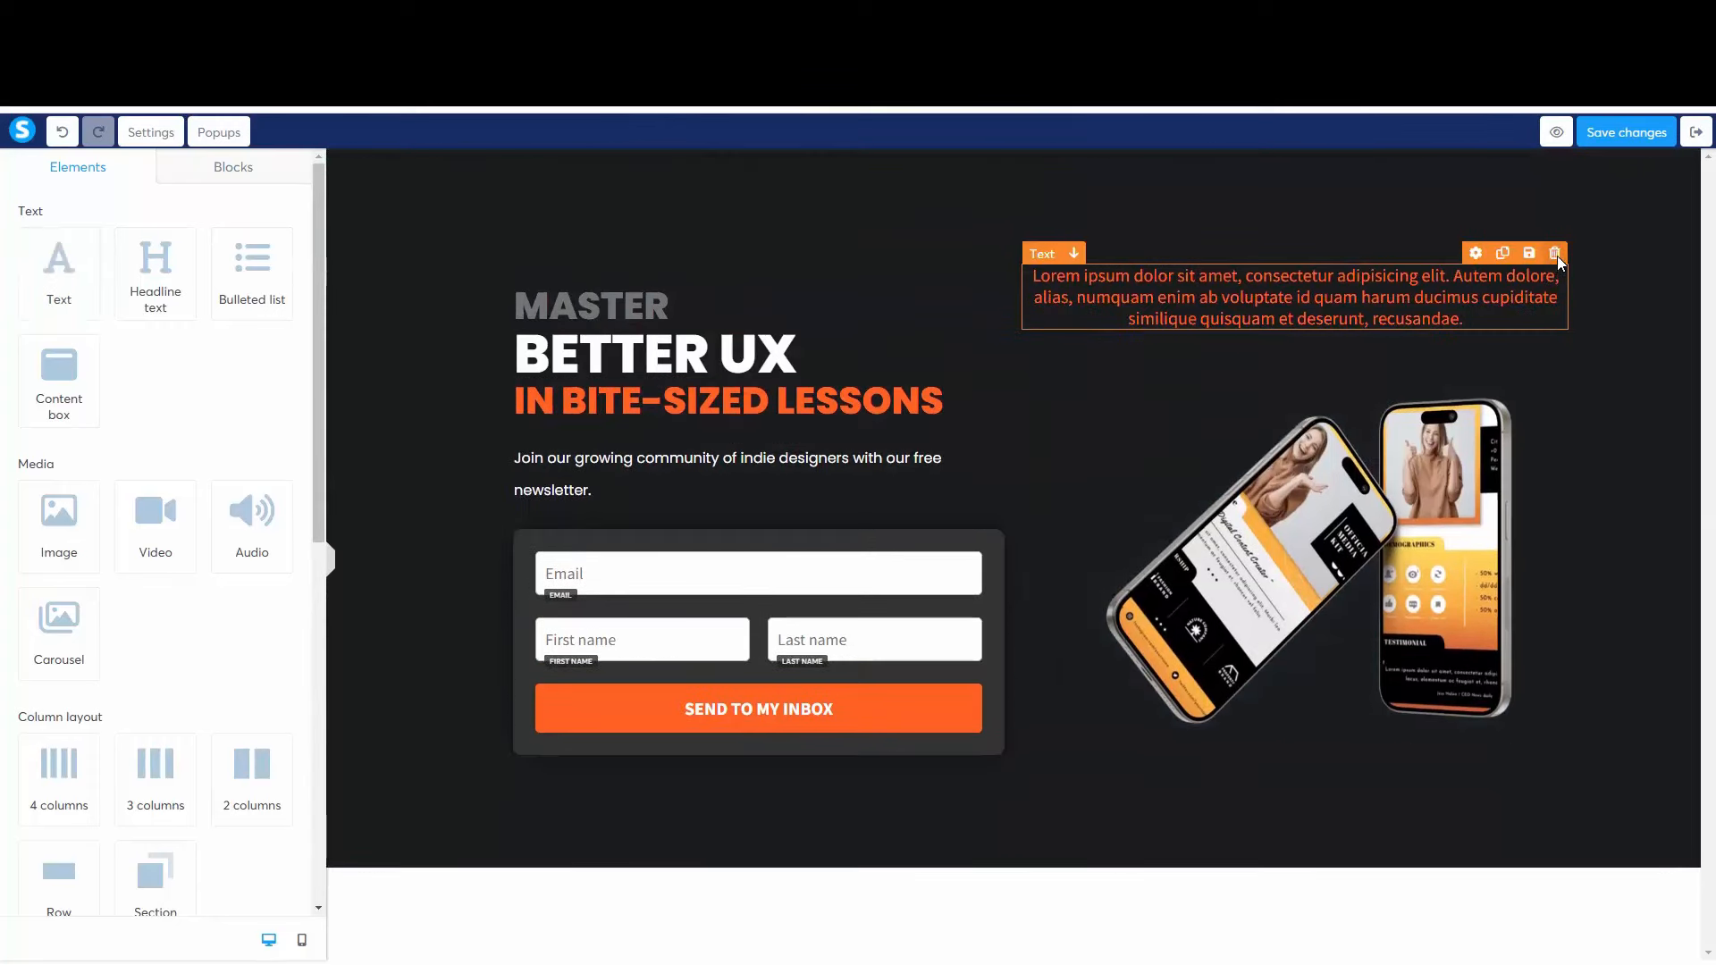
pyautogui.click(1556, 254)
pyautogui.click(935, 207)
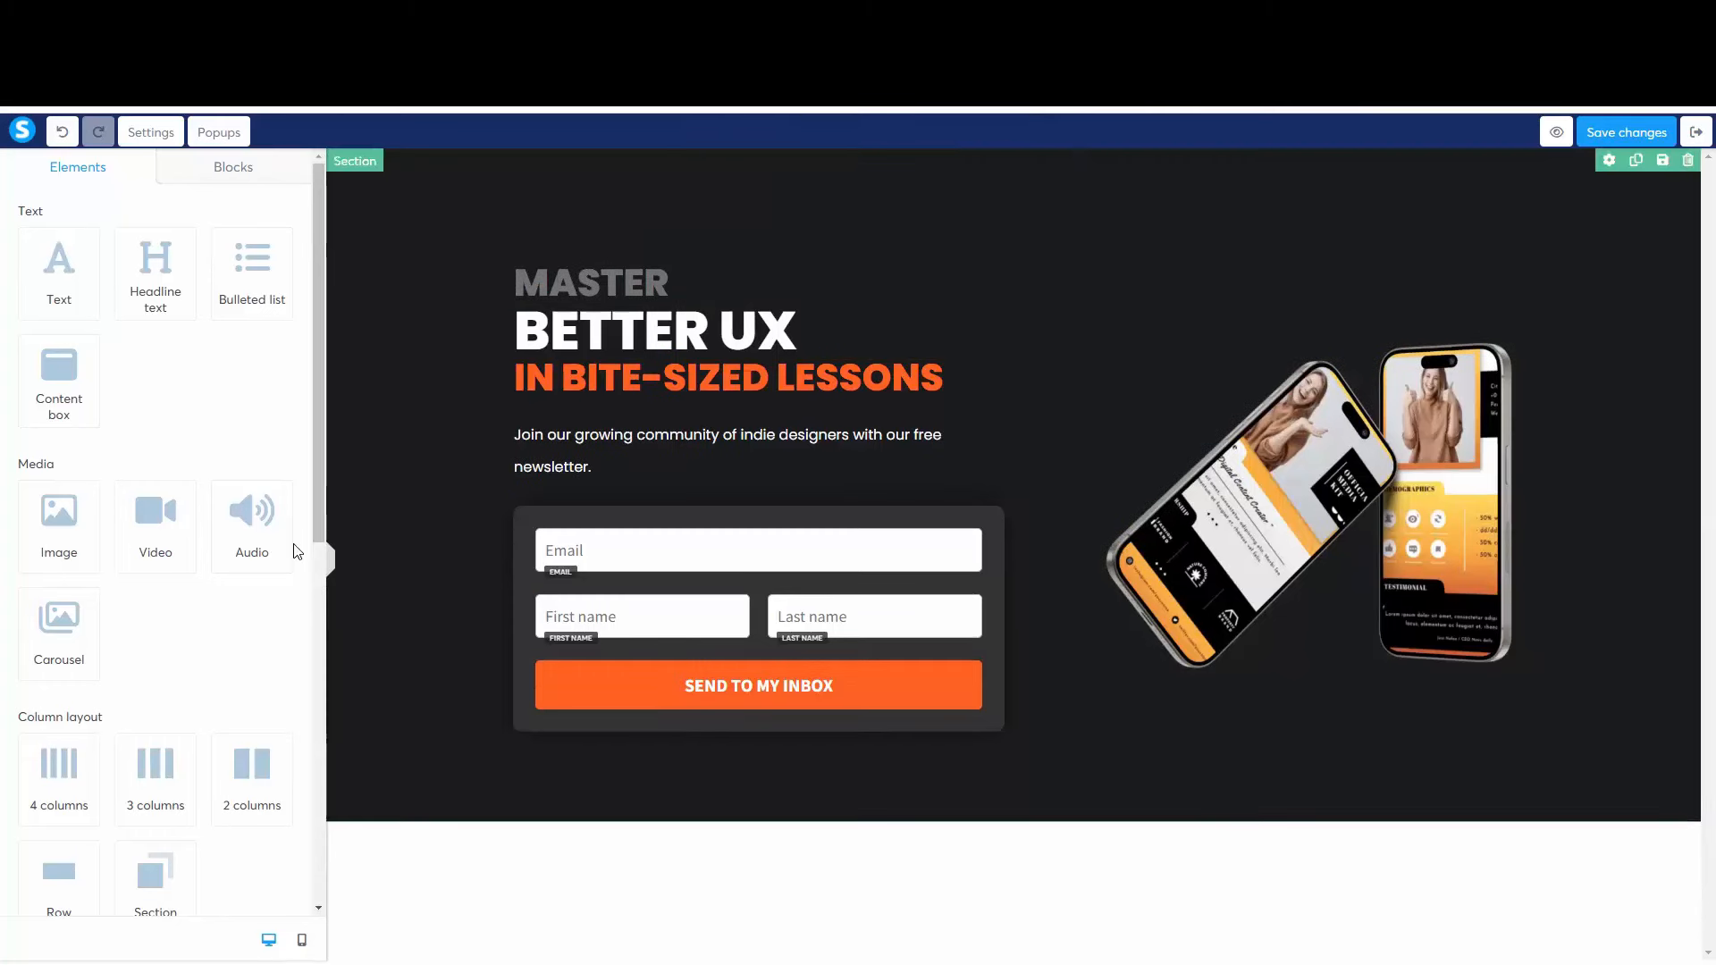
# Step: Add a new section below the hero and place a 4-column layout inside it
pyautogui.scroll(-2, 231, 626)
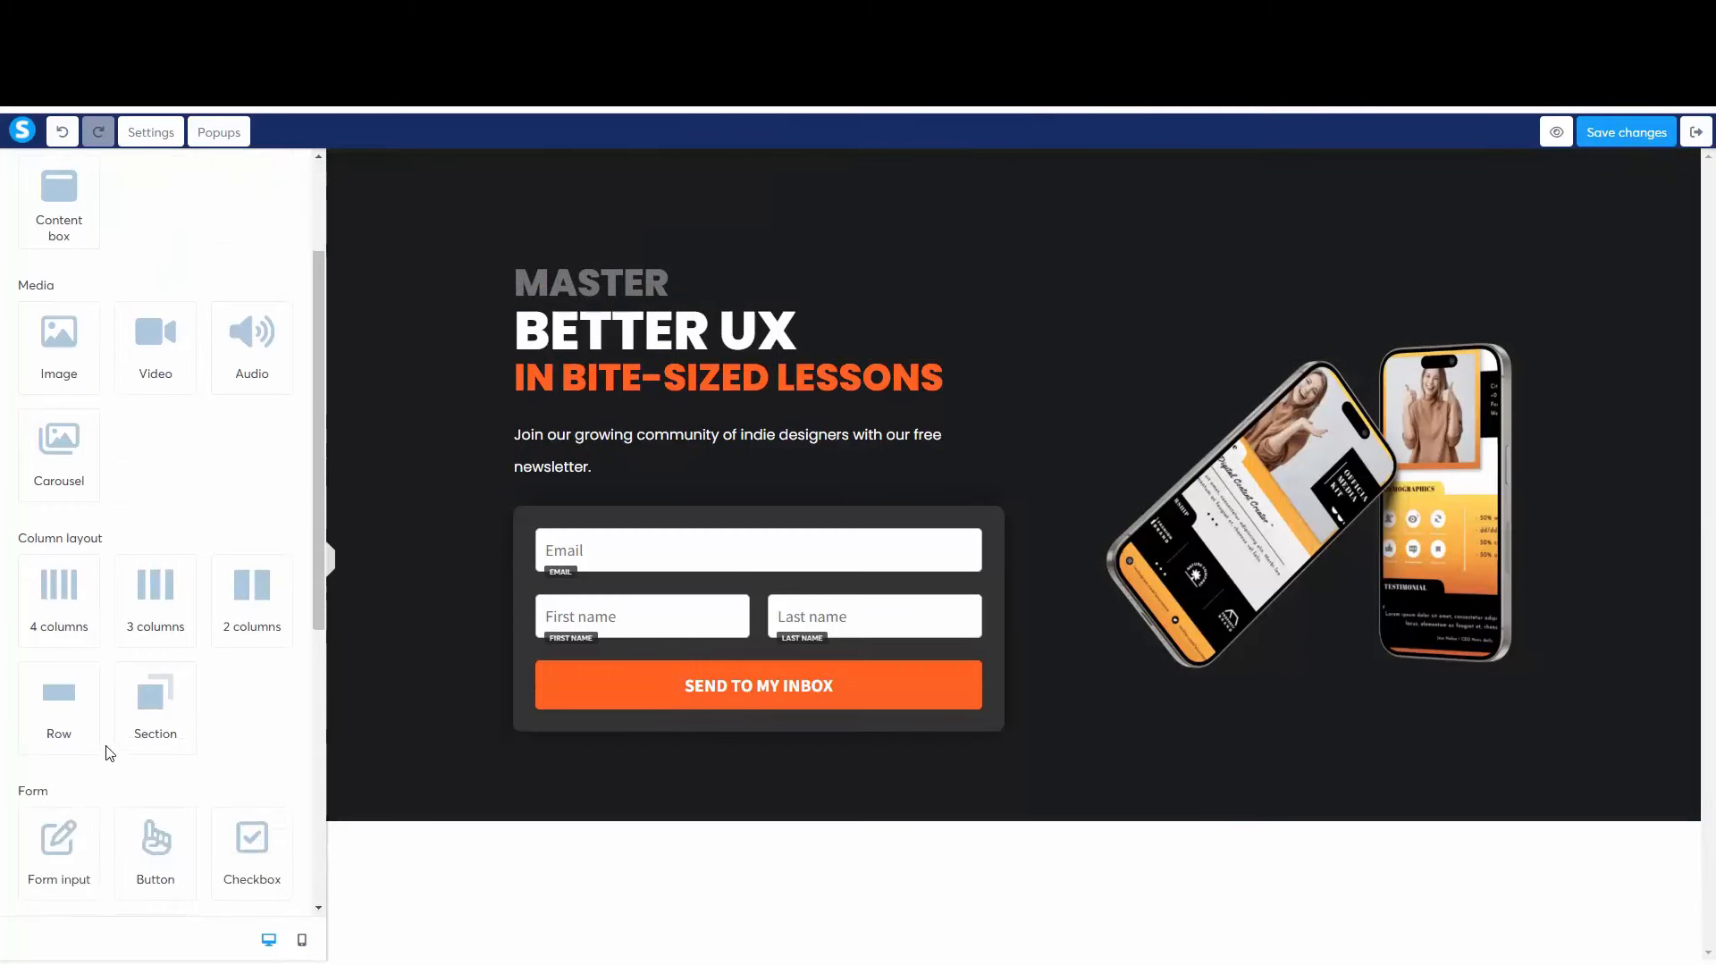
pyautogui.moveTo(147, 704); pyautogui.dragTo(609, 822)
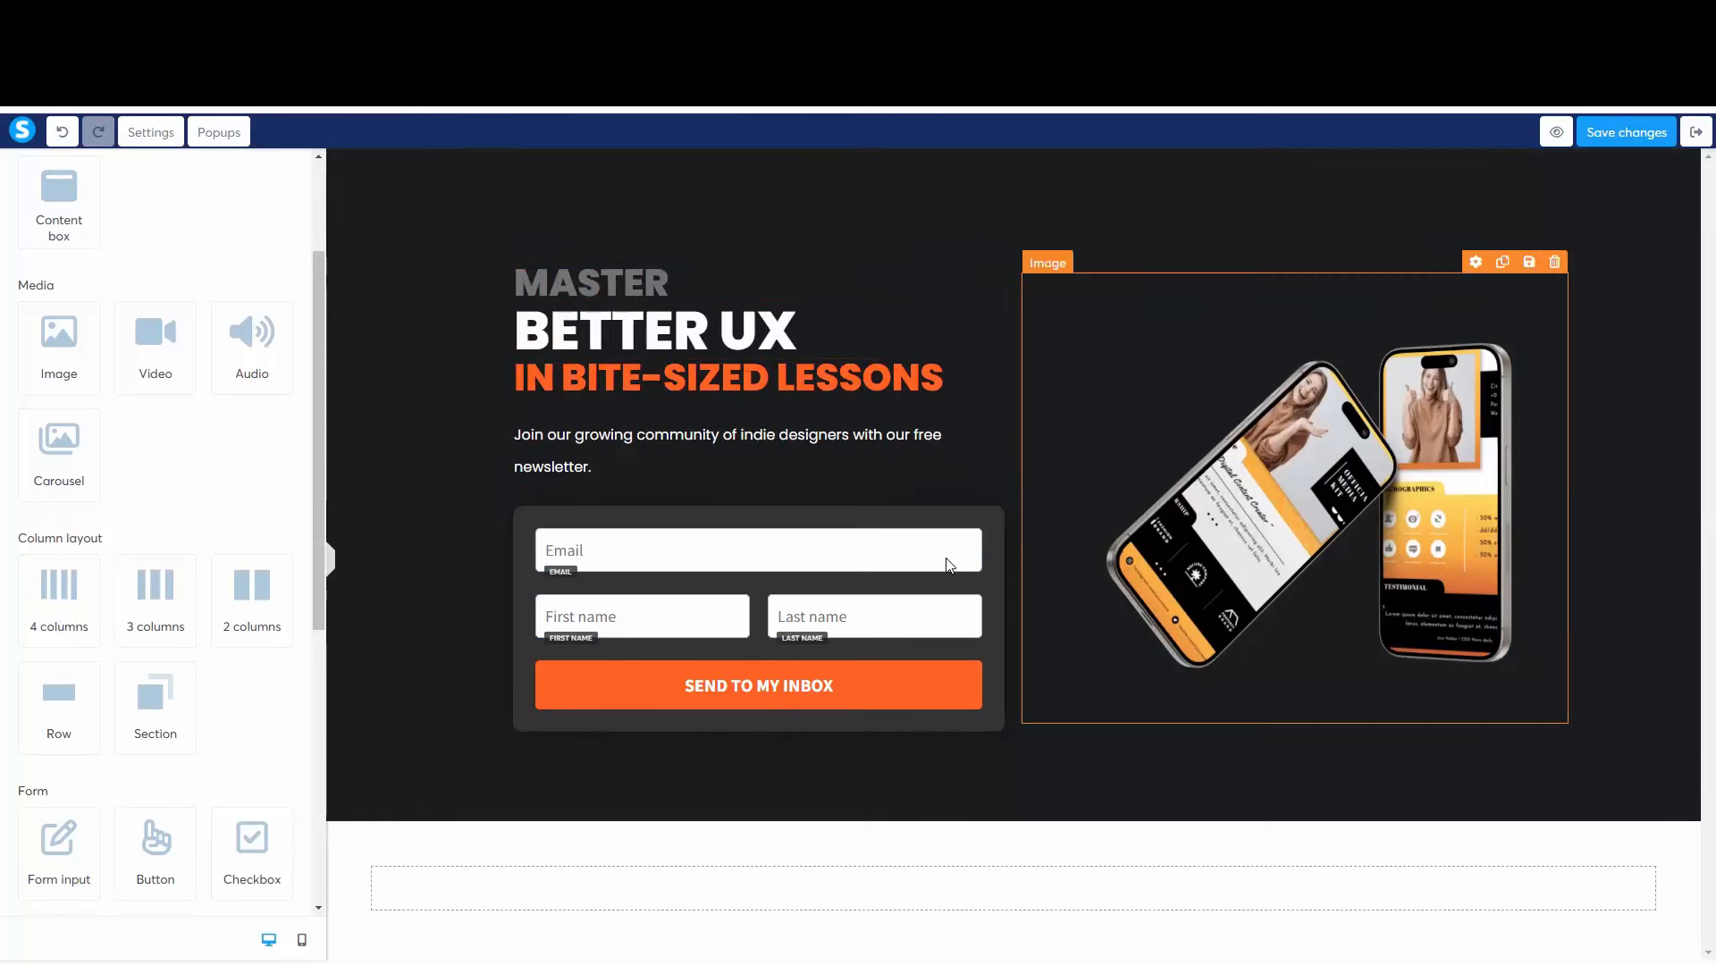
pyautogui.click(56, 604)
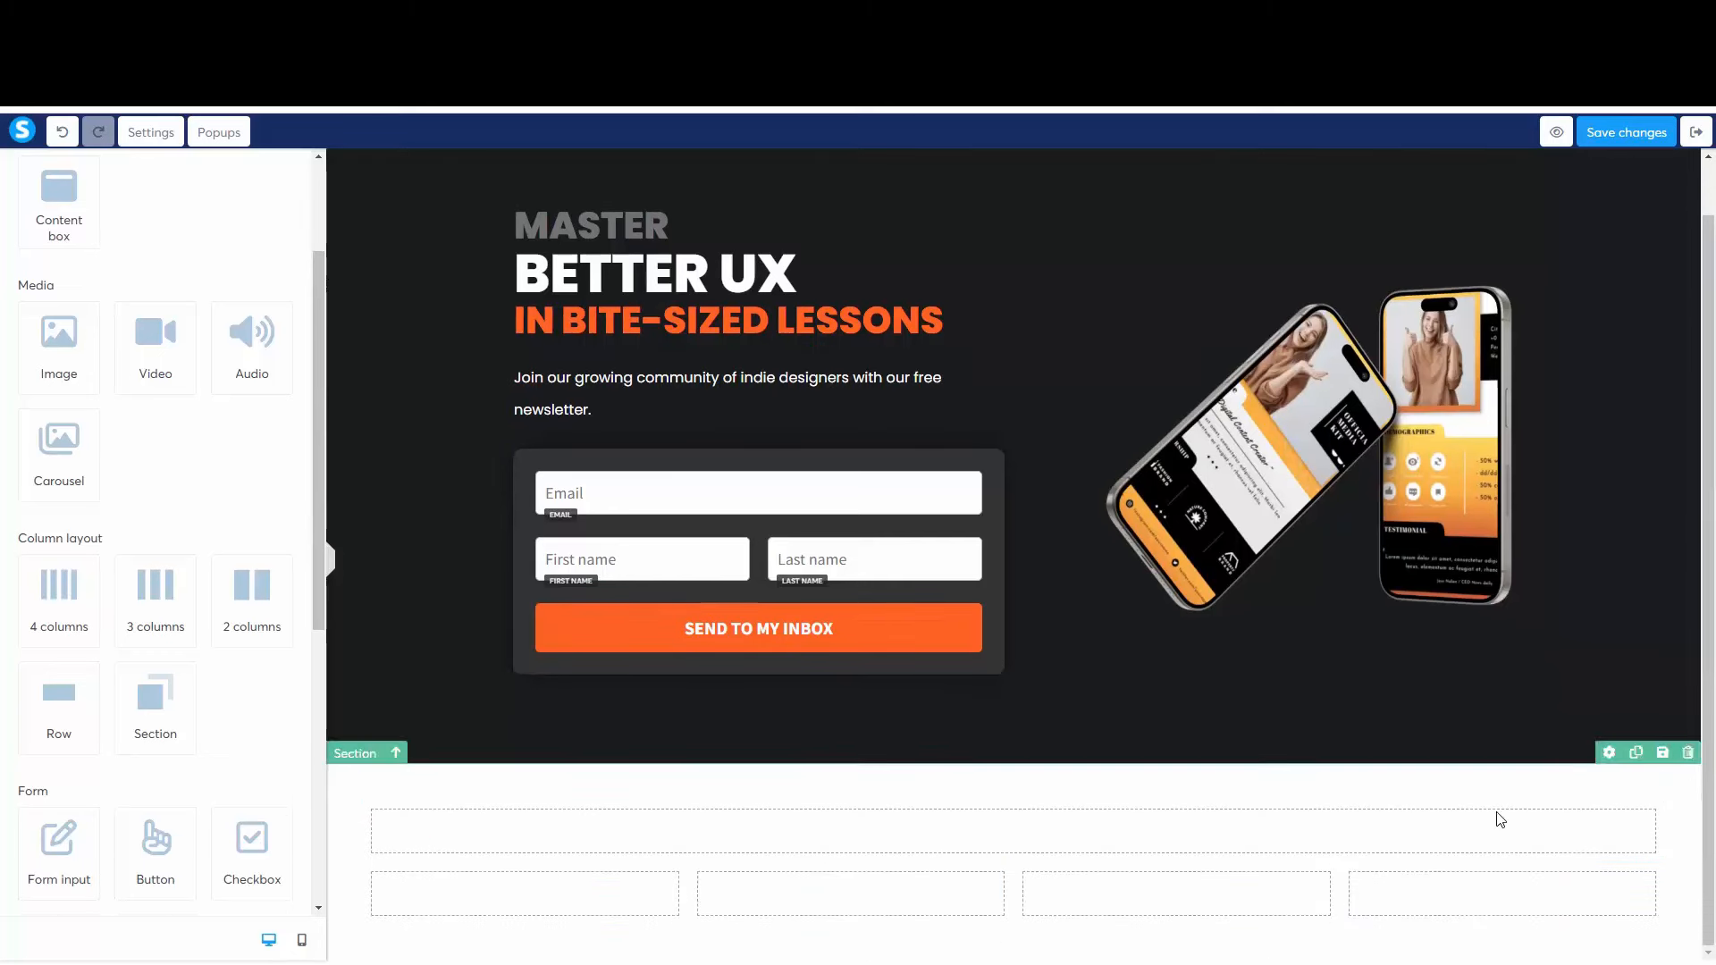
# Step: Place an image element in the first column and a text element in the second column of the new section
pyautogui.moveTo(68, 372); pyautogui.dragTo(503, 896)
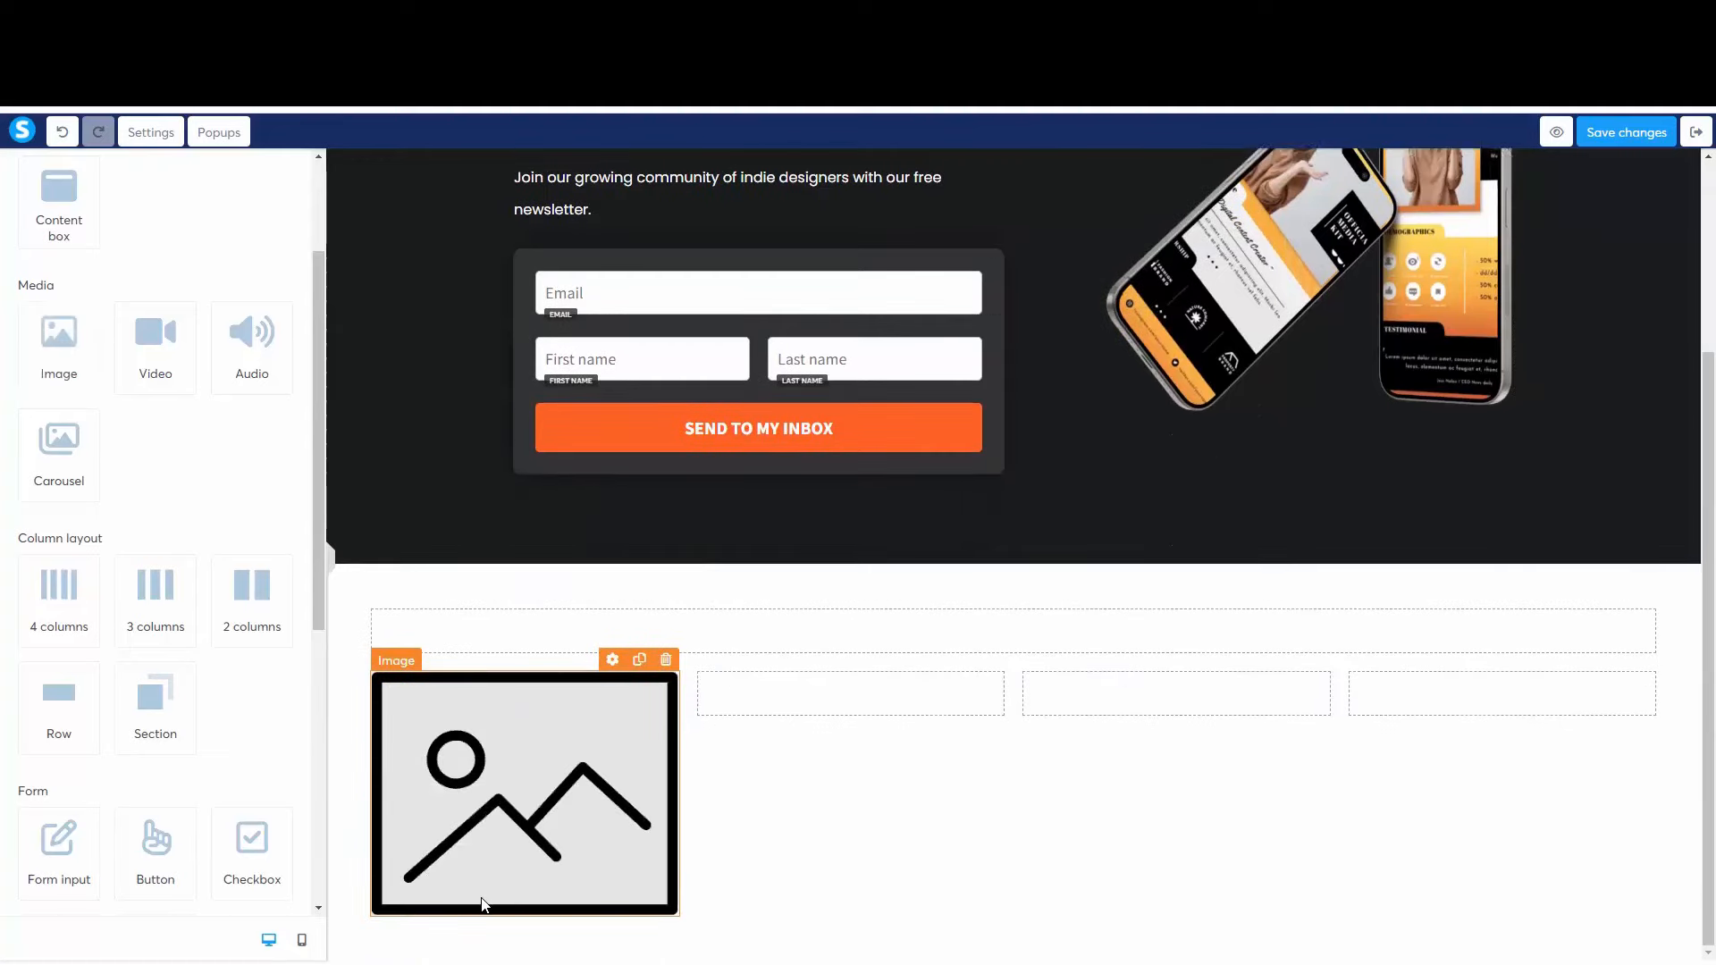
pyautogui.scroll(3, 74, 707)
pyautogui.moveTo(46, 290); pyautogui.dragTo(885, 715)
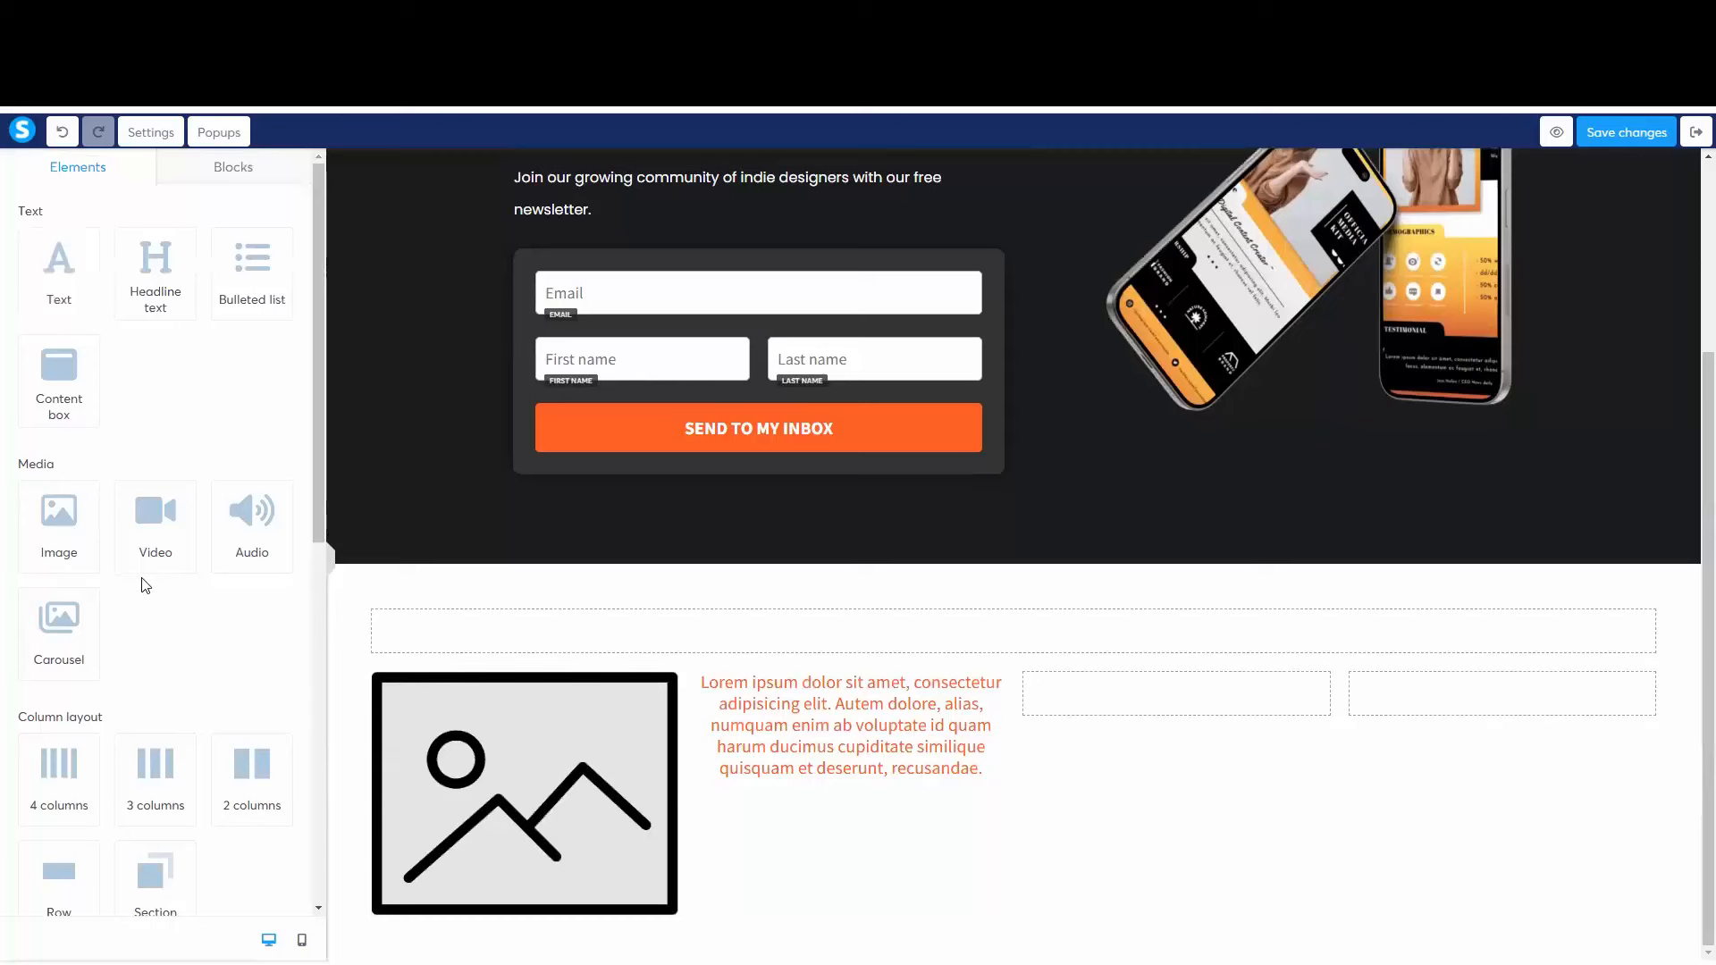
pyautogui.scroll(-8, 178, 646)
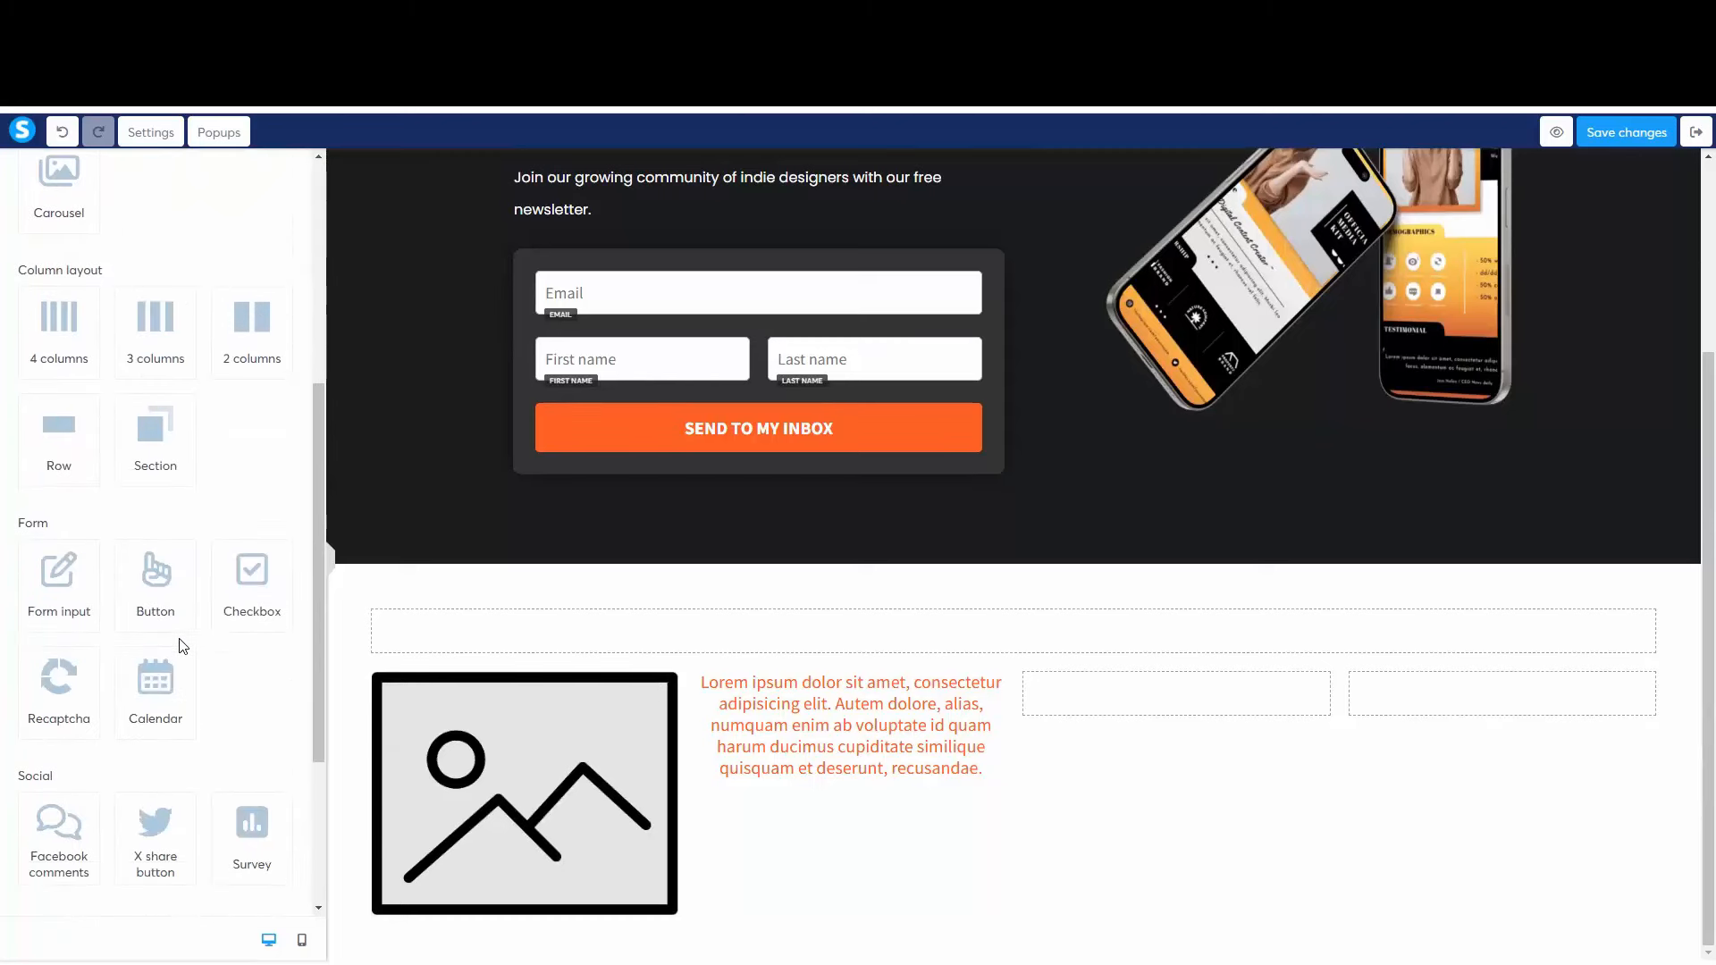
pyautogui.scroll(8, 183, 645)
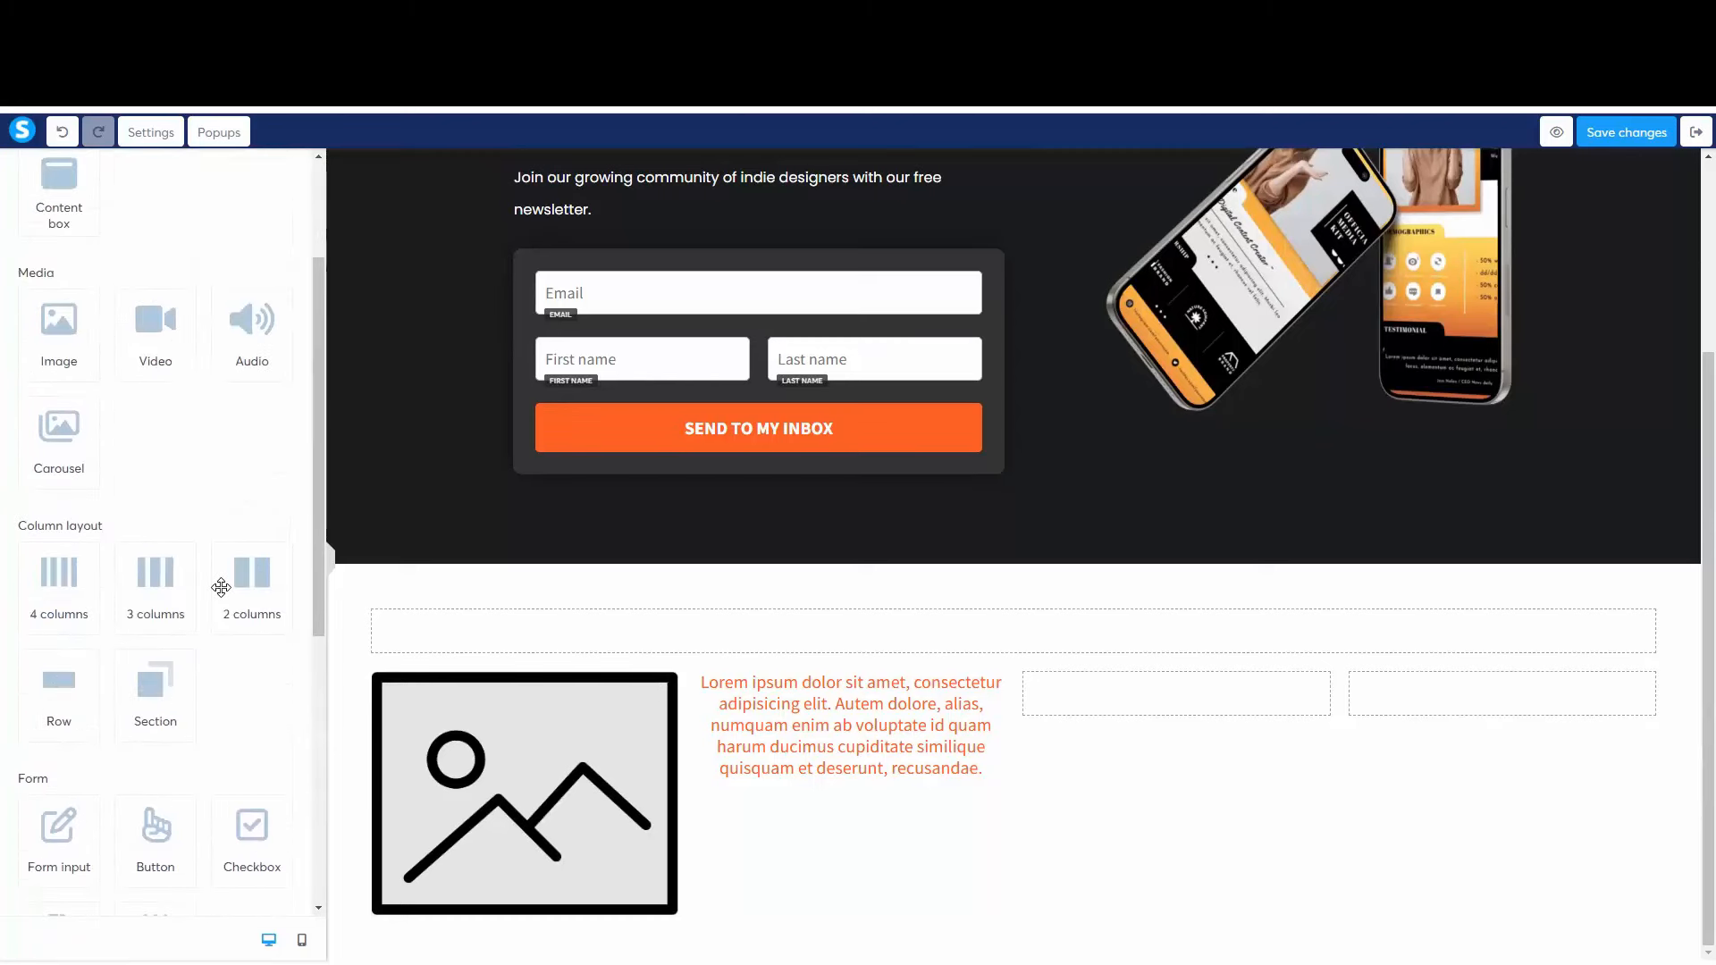
# Step: Place a headline in the third column and a text element in the fourth, and delete the whole section below the hero
pyautogui.moveTo(156, 273); pyautogui.dragTo(1123, 719)
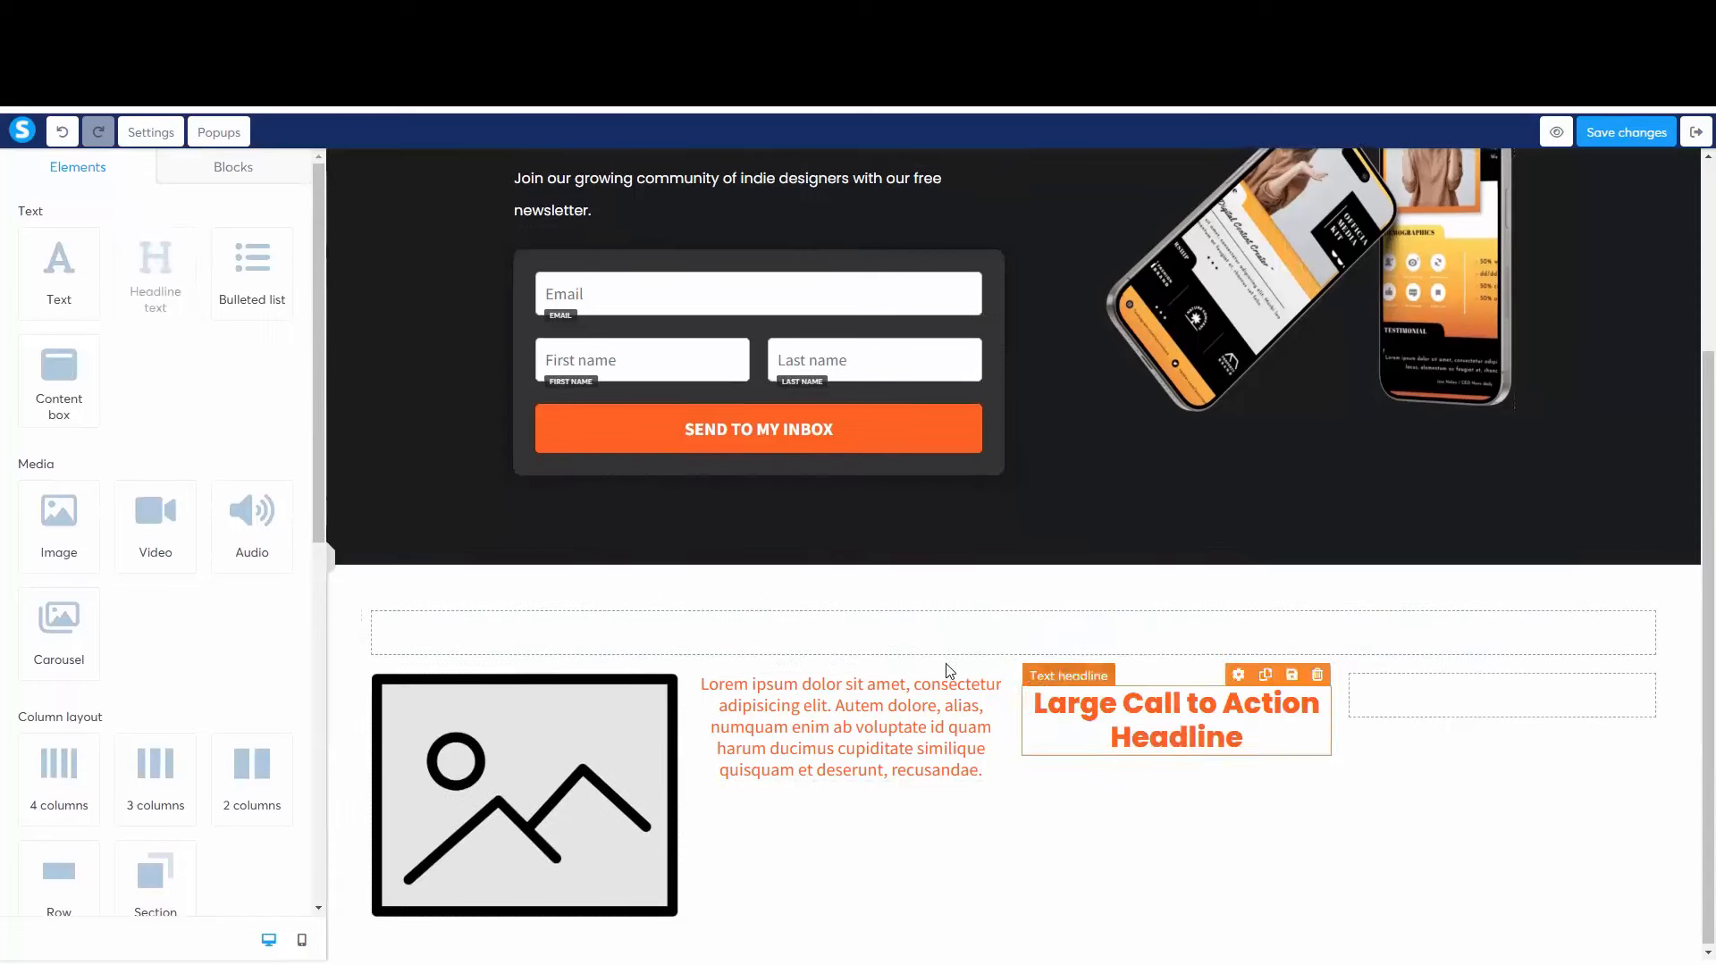
pyautogui.moveTo(154, 277); pyautogui.dragTo(1457, 694)
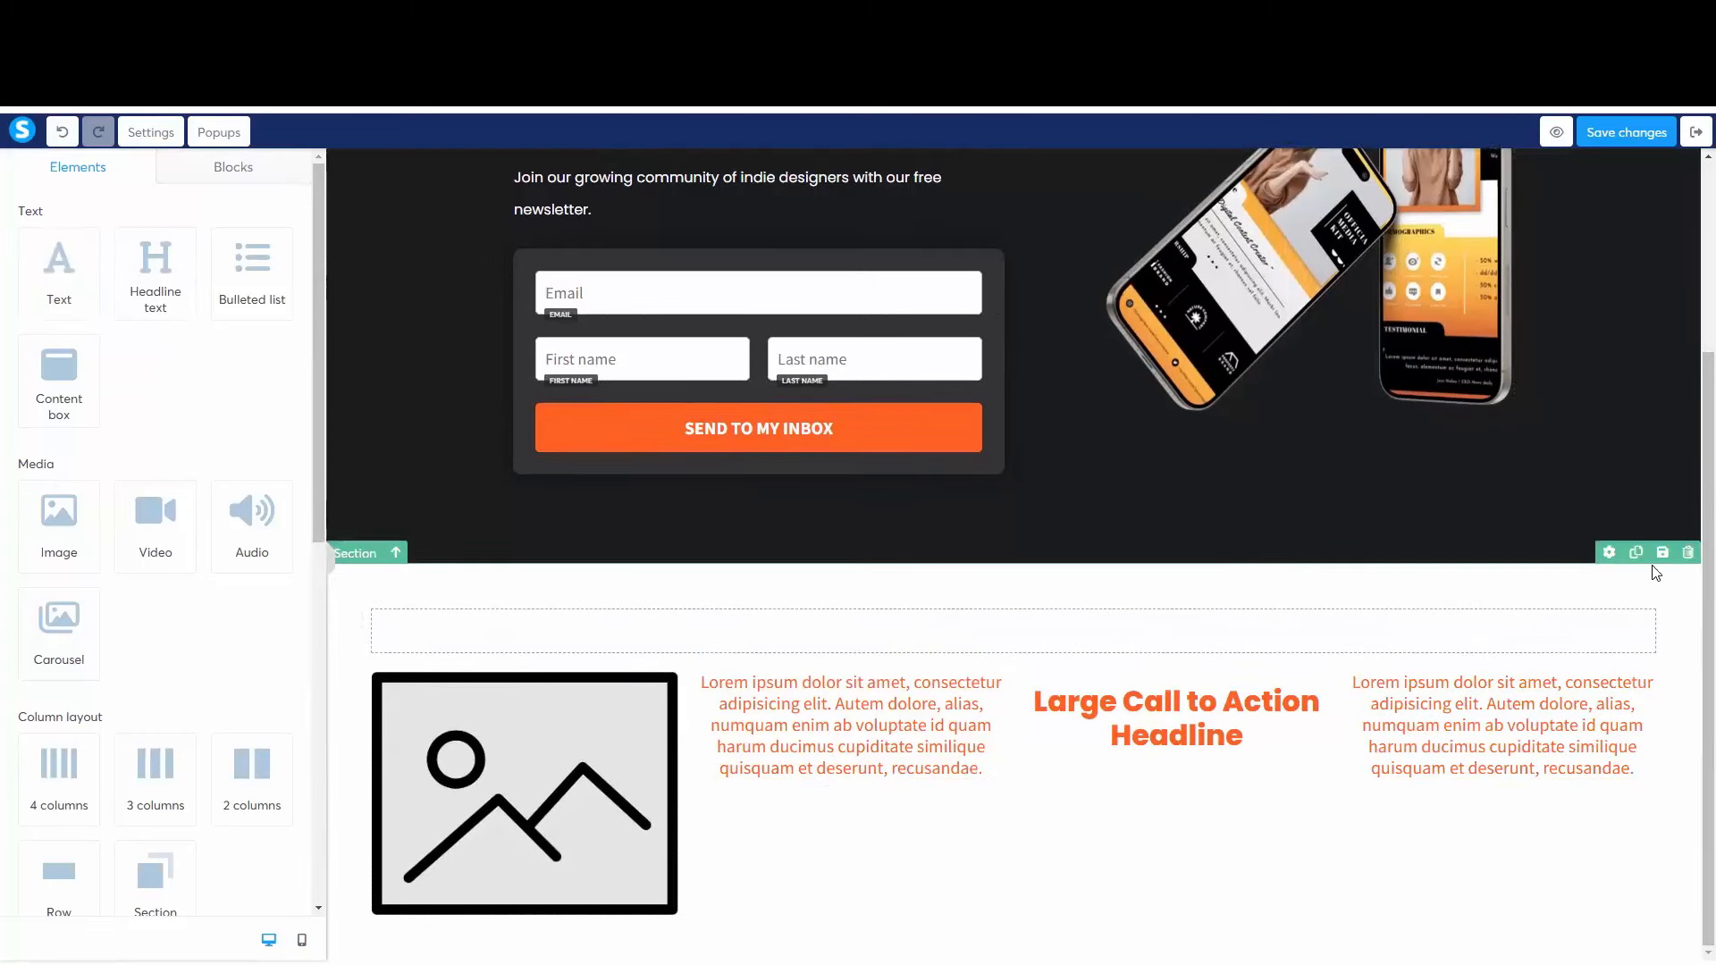
pyautogui.click(1687, 553)
pyautogui.click(937, 207)
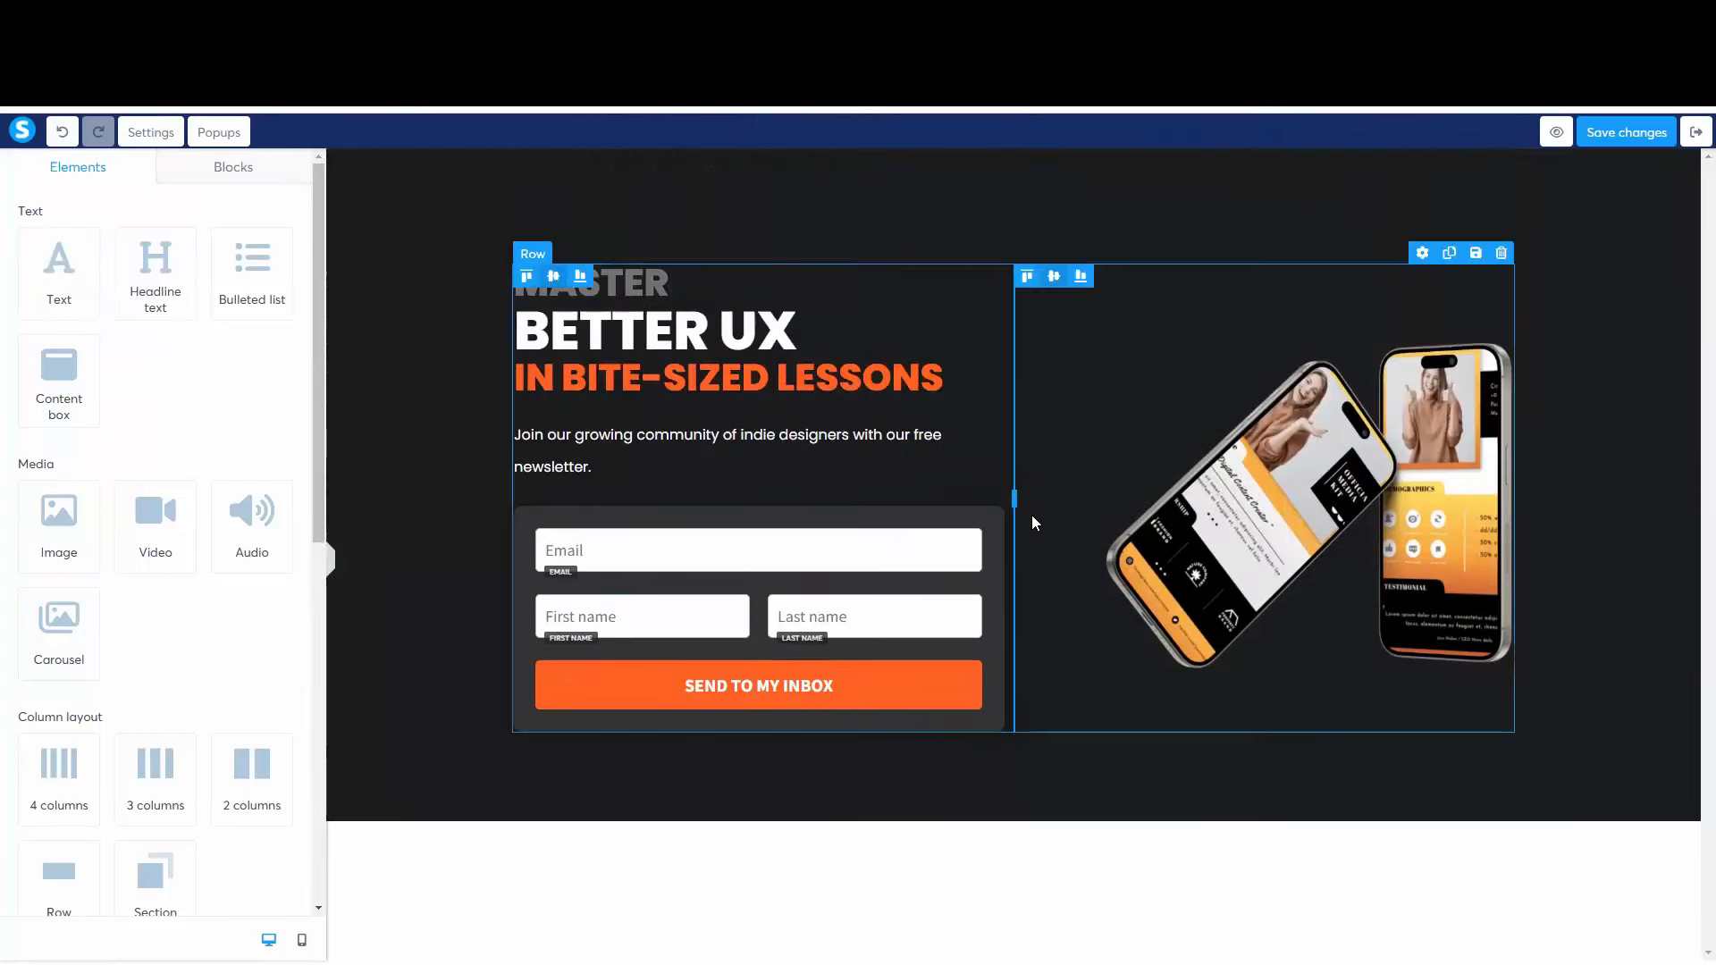
# Step: Inspect the hero phone image's settings, including its click link field and the image file upload dialog
pyautogui.click(1299, 449)
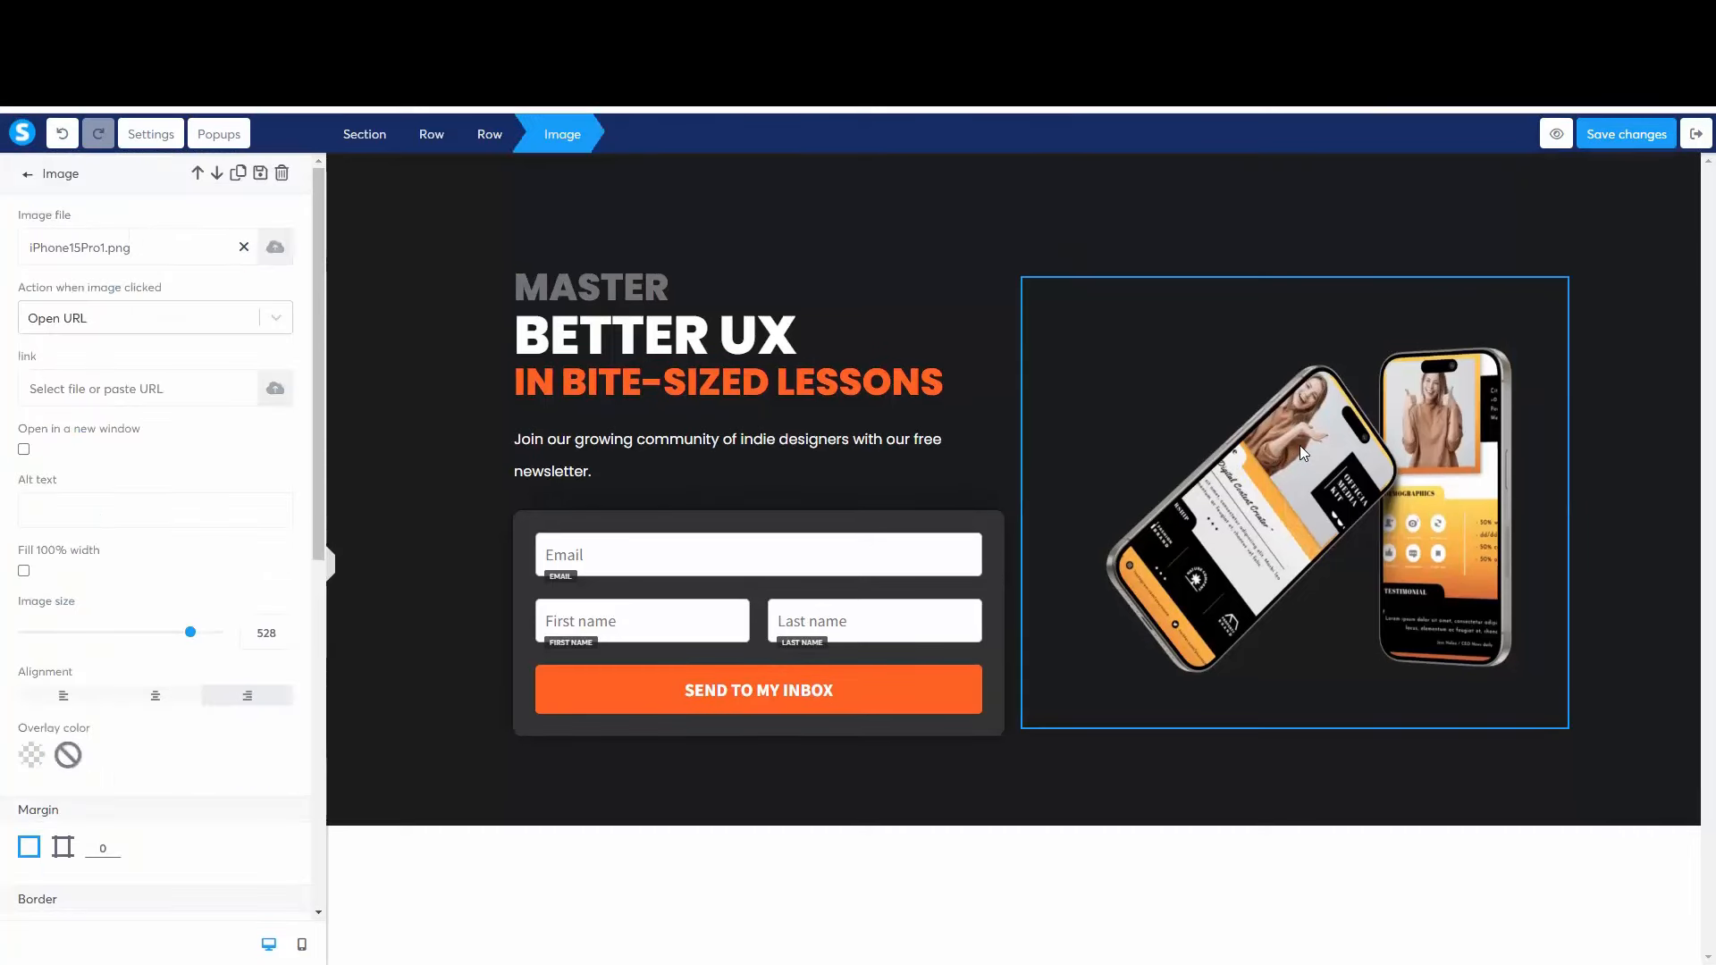
pyautogui.press('Print')
pyautogui.moveTo(11, 186); pyautogui.dragTo(422, 459)
pyautogui.moveTo(279, 388)
pyautogui.mouseDown()
pyautogui.moveTo(272, 241)
pyautogui.moveTo(279, 261)
pyautogui.moveTo(103, 313)
pyautogui.moveTo(78, 295)
pyautogui.moveTo(104, 392)
pyautogui.mouseUp()
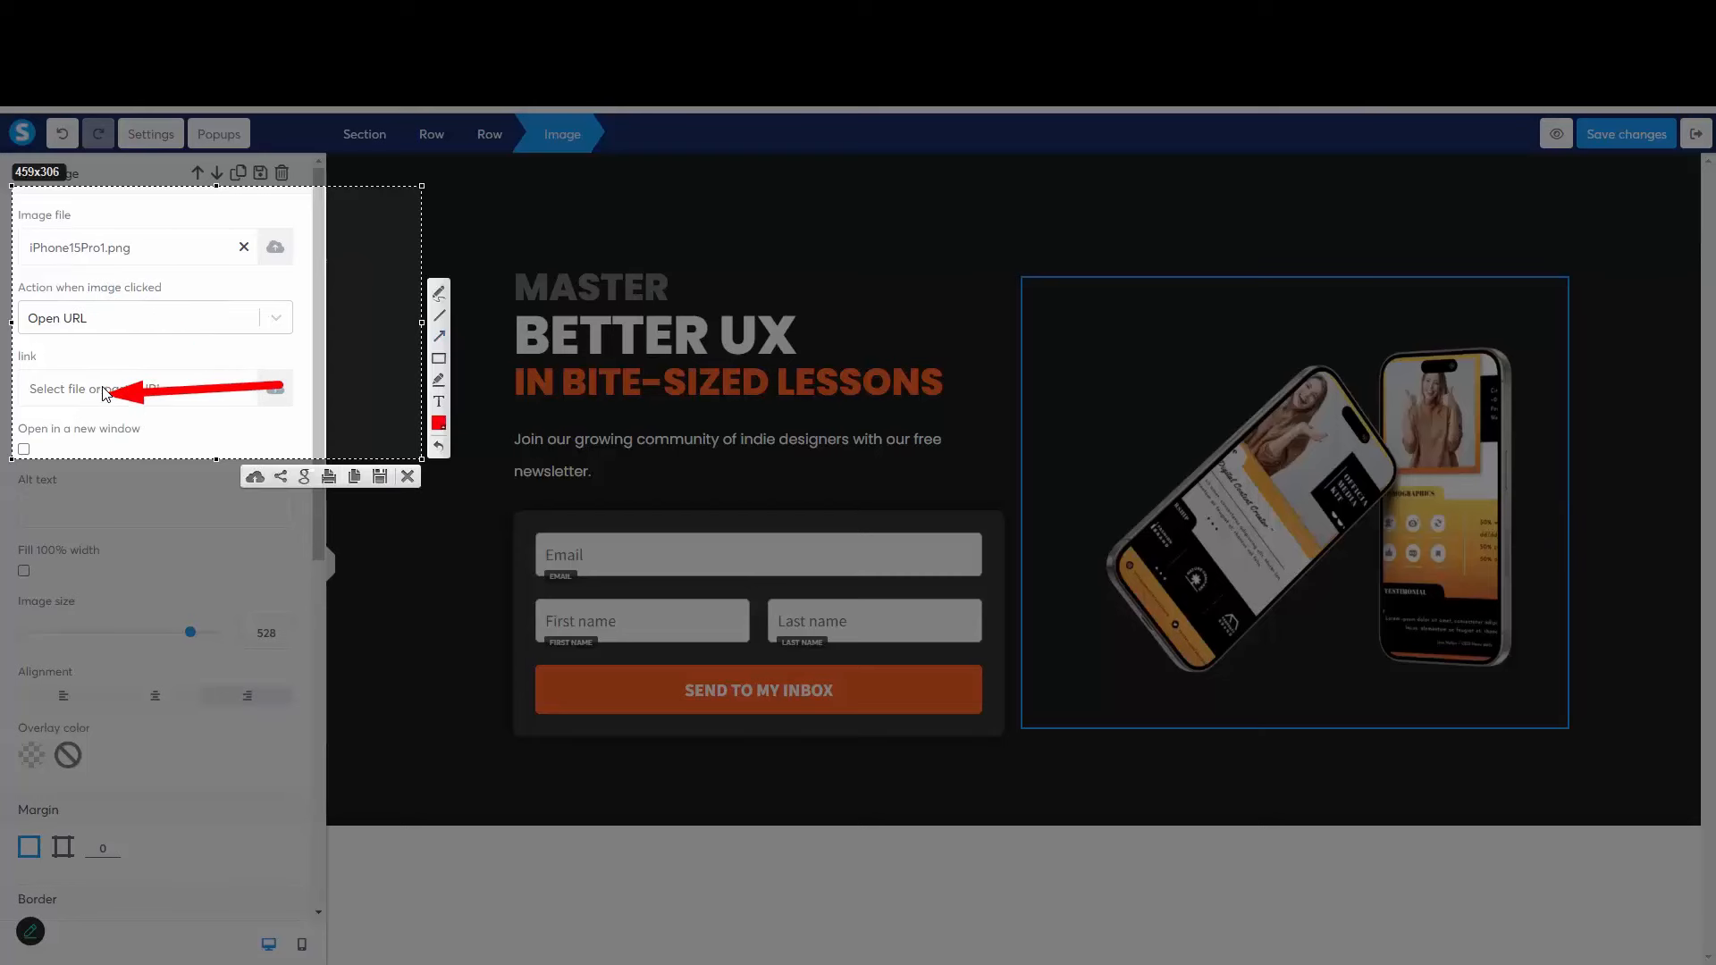
pyautogui.press('Escape')
pyautogui.click(275, 247)
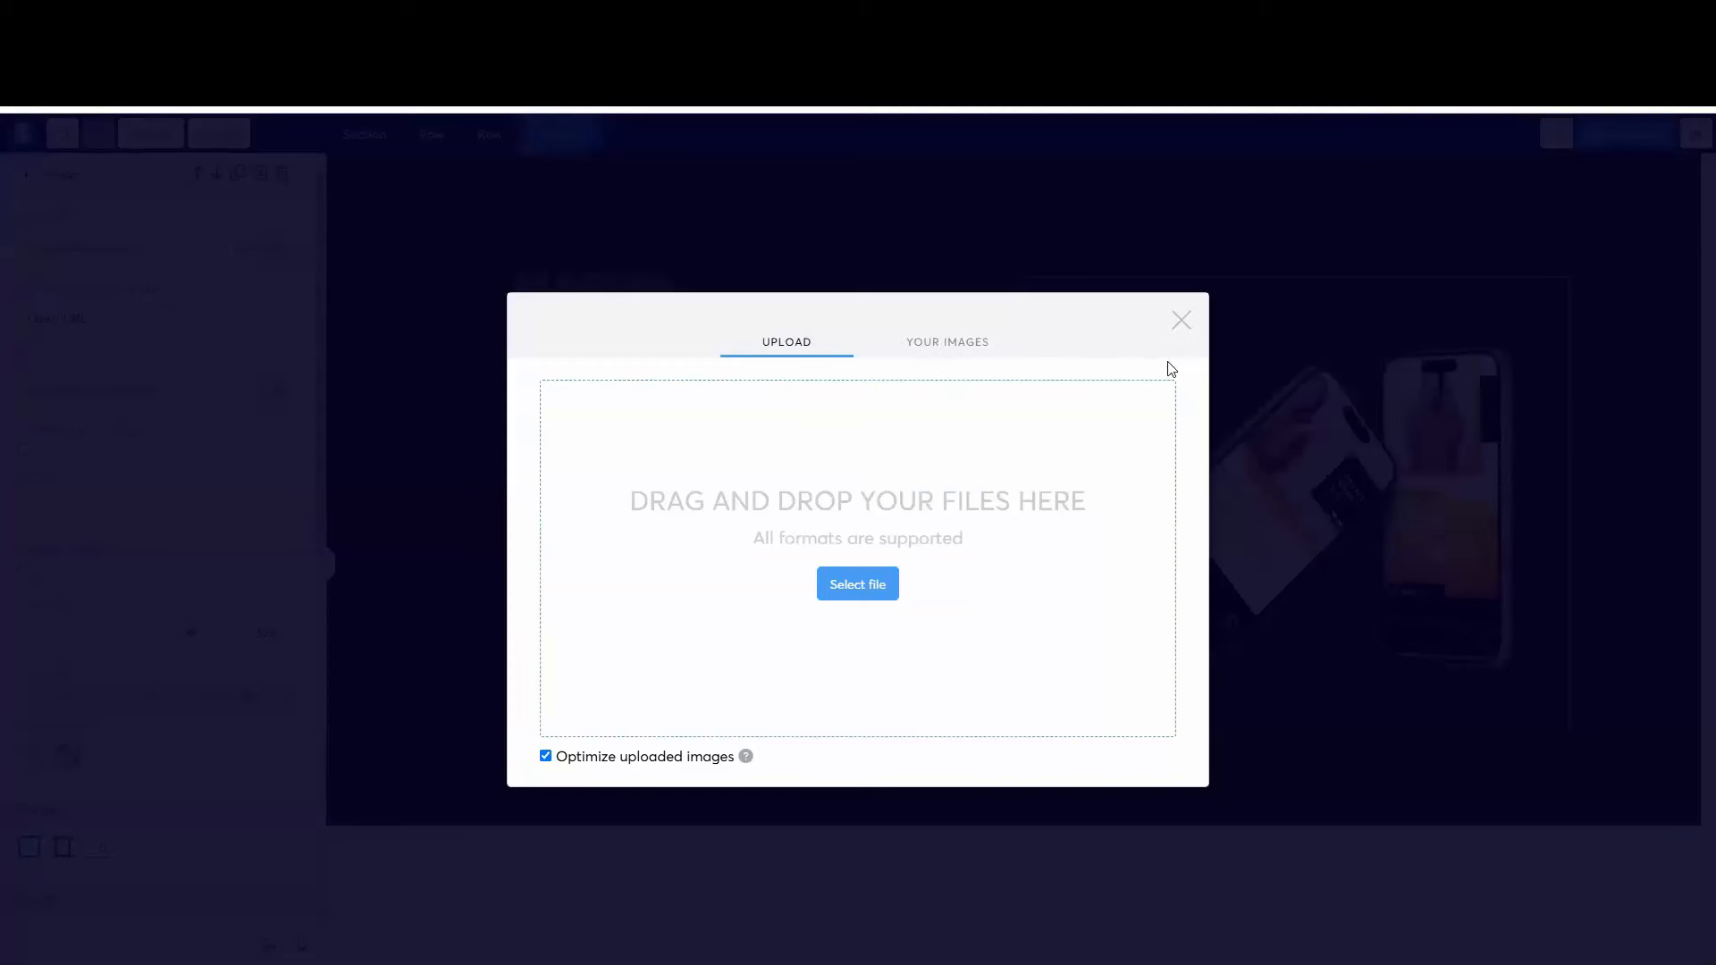
pyautogui.click(1185, 325)
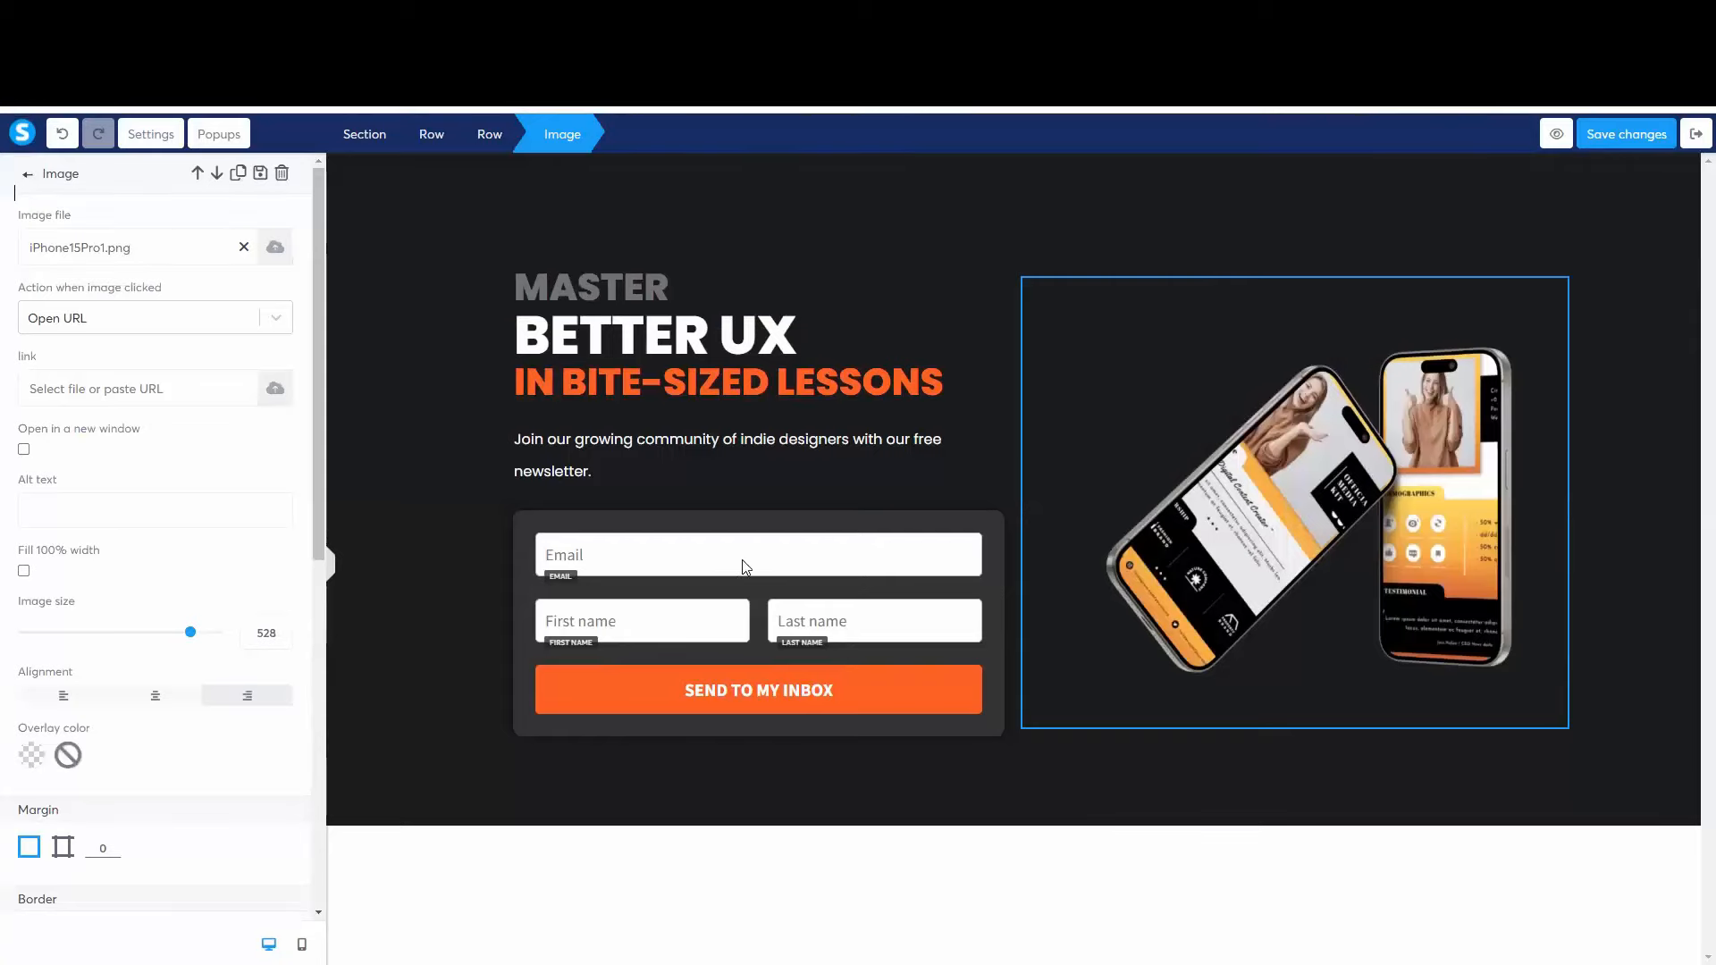
pyautogui.click(783, 536)
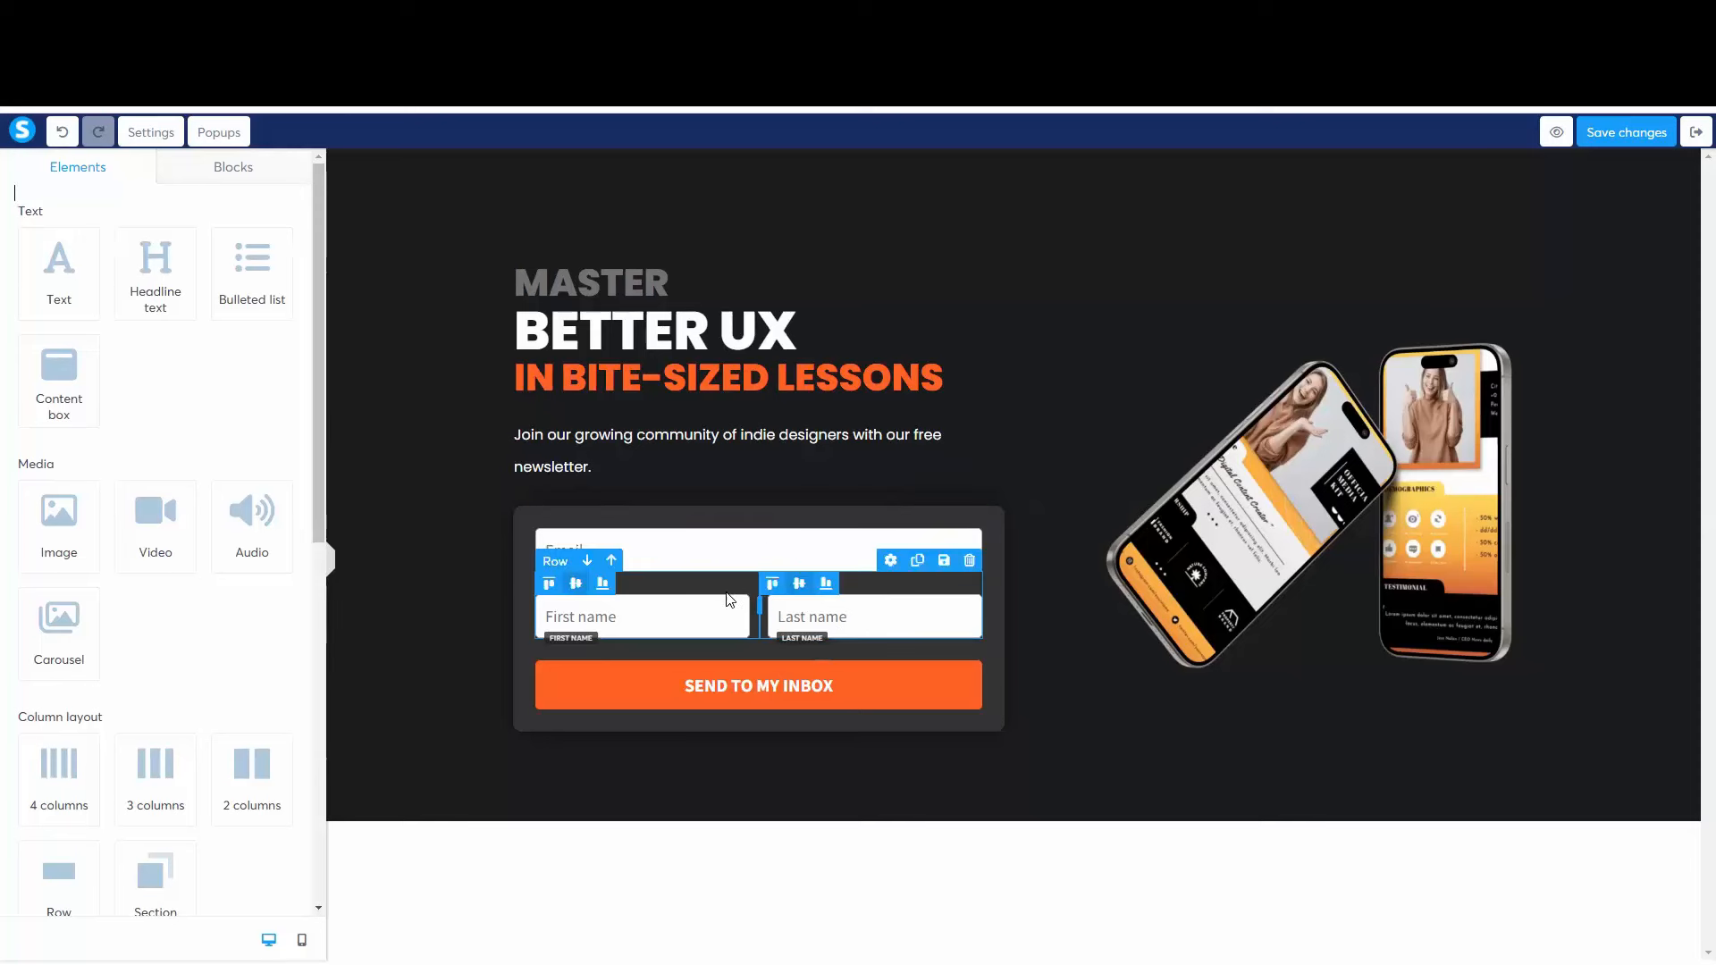
# Step: Delete the Last name input and the row holding the First name input from the opt-in form
pyautogui.click(968, 583)
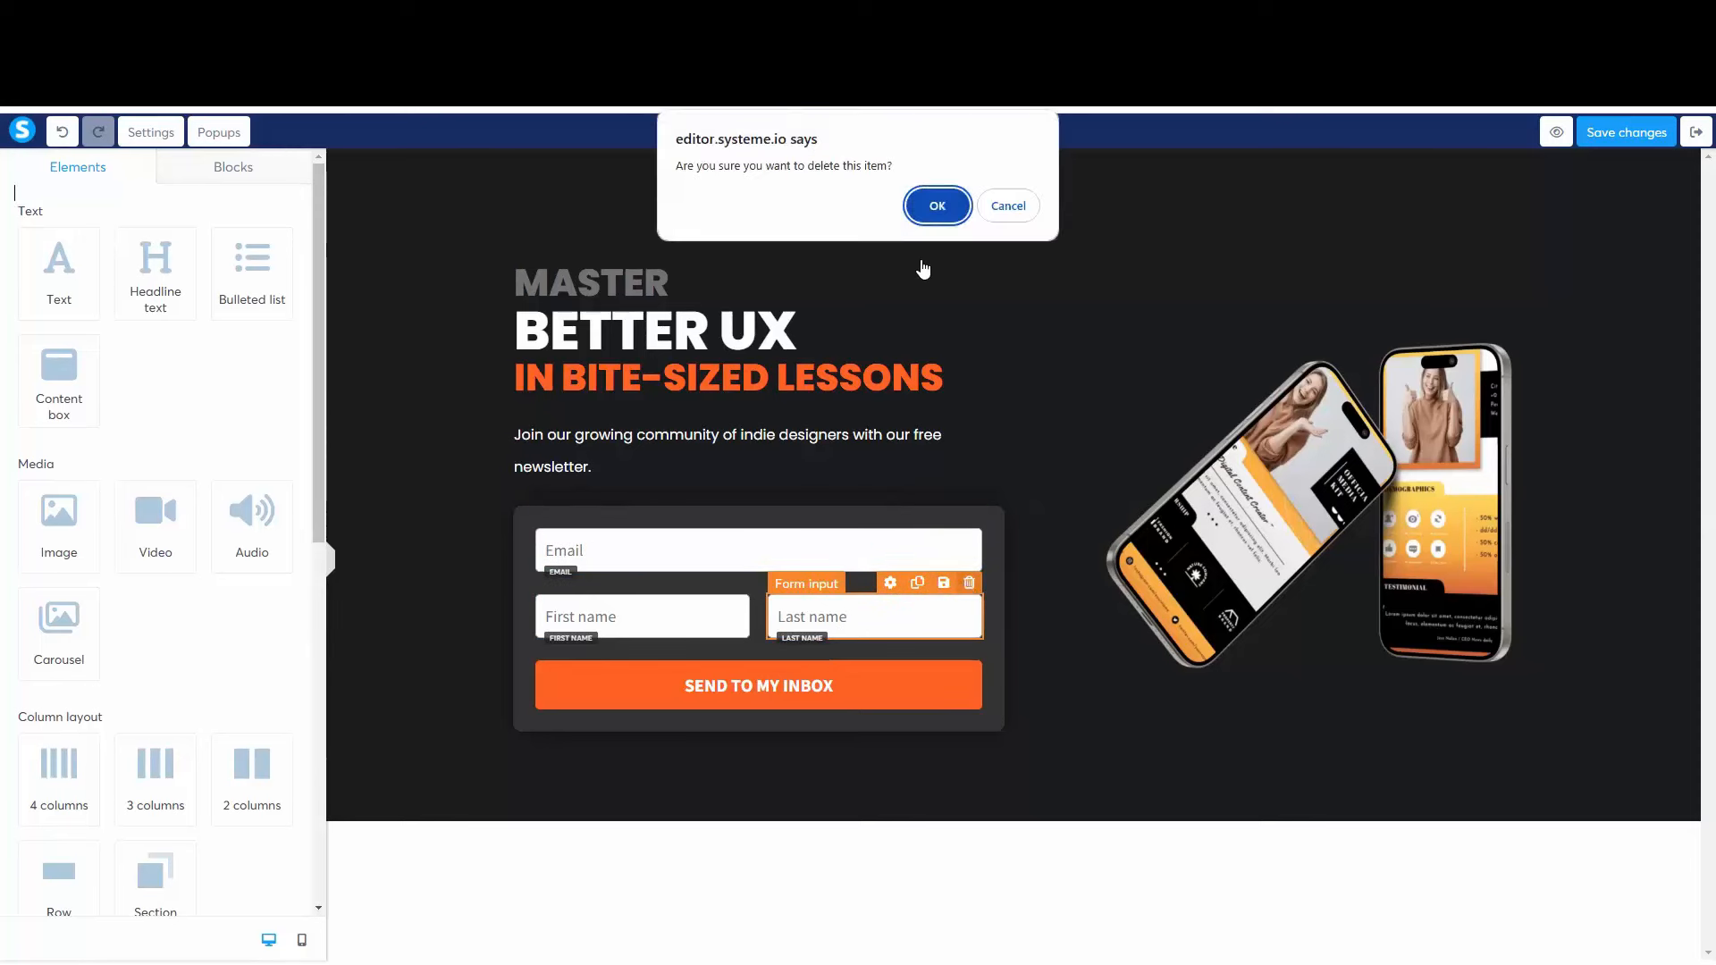
pyautogui.click(935, 208)
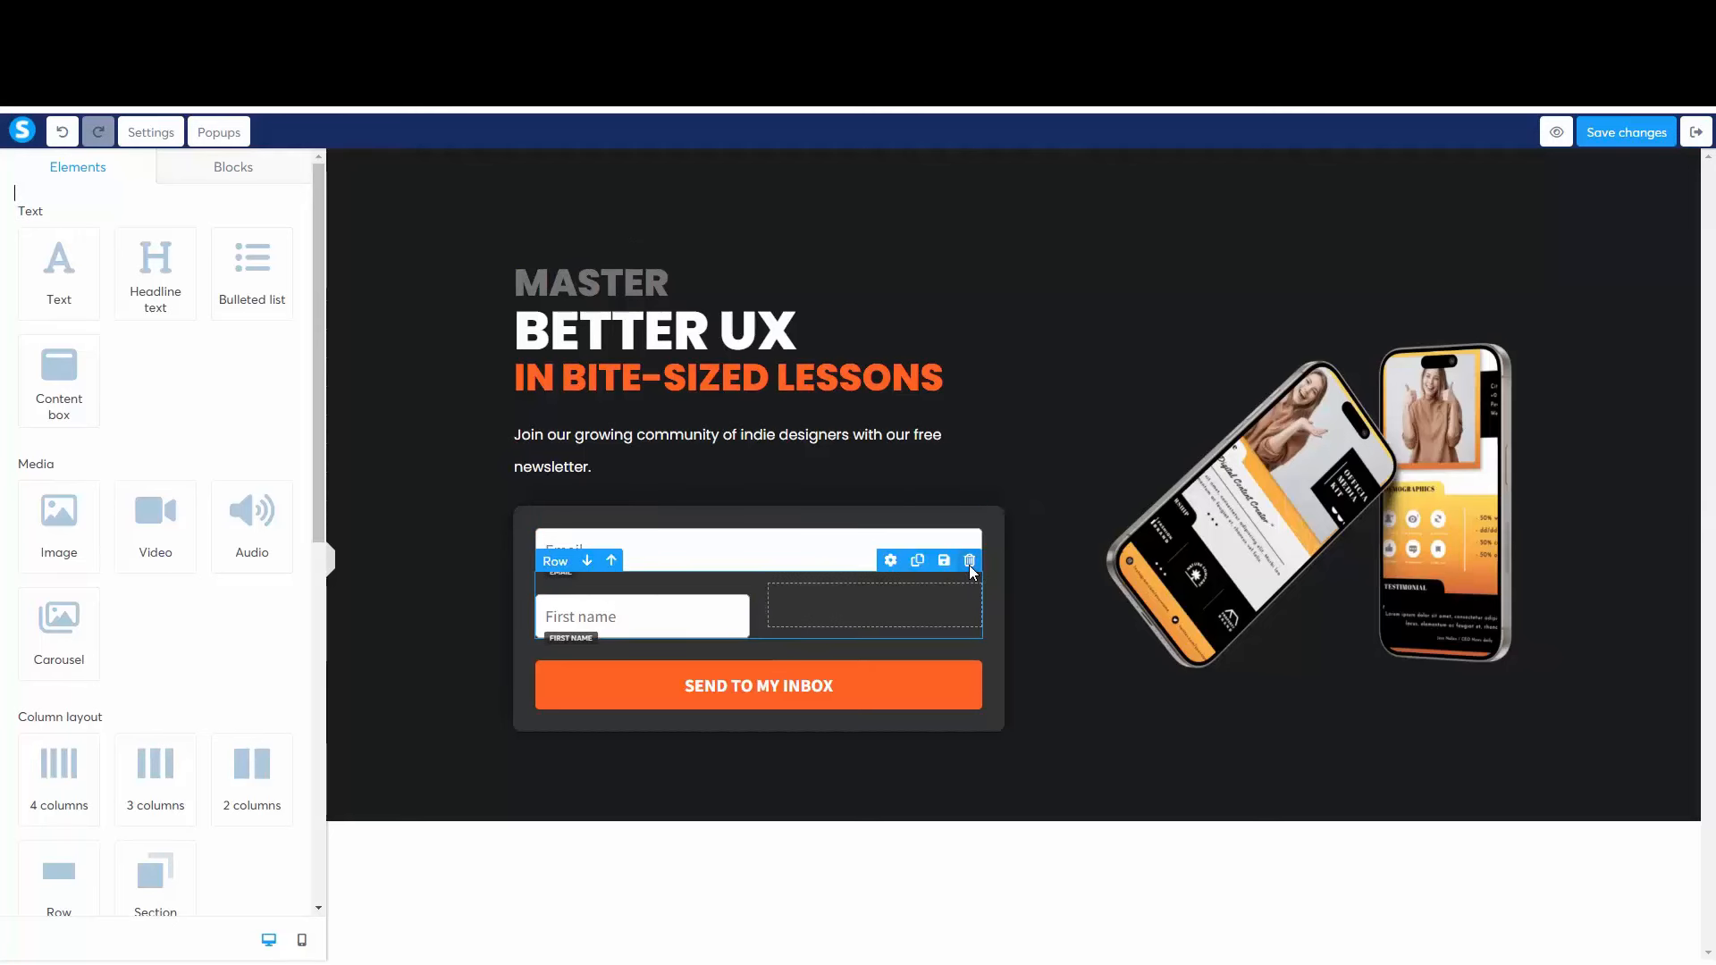
pyautogui.click(970, 563)
pyautogui.click(936, 207)
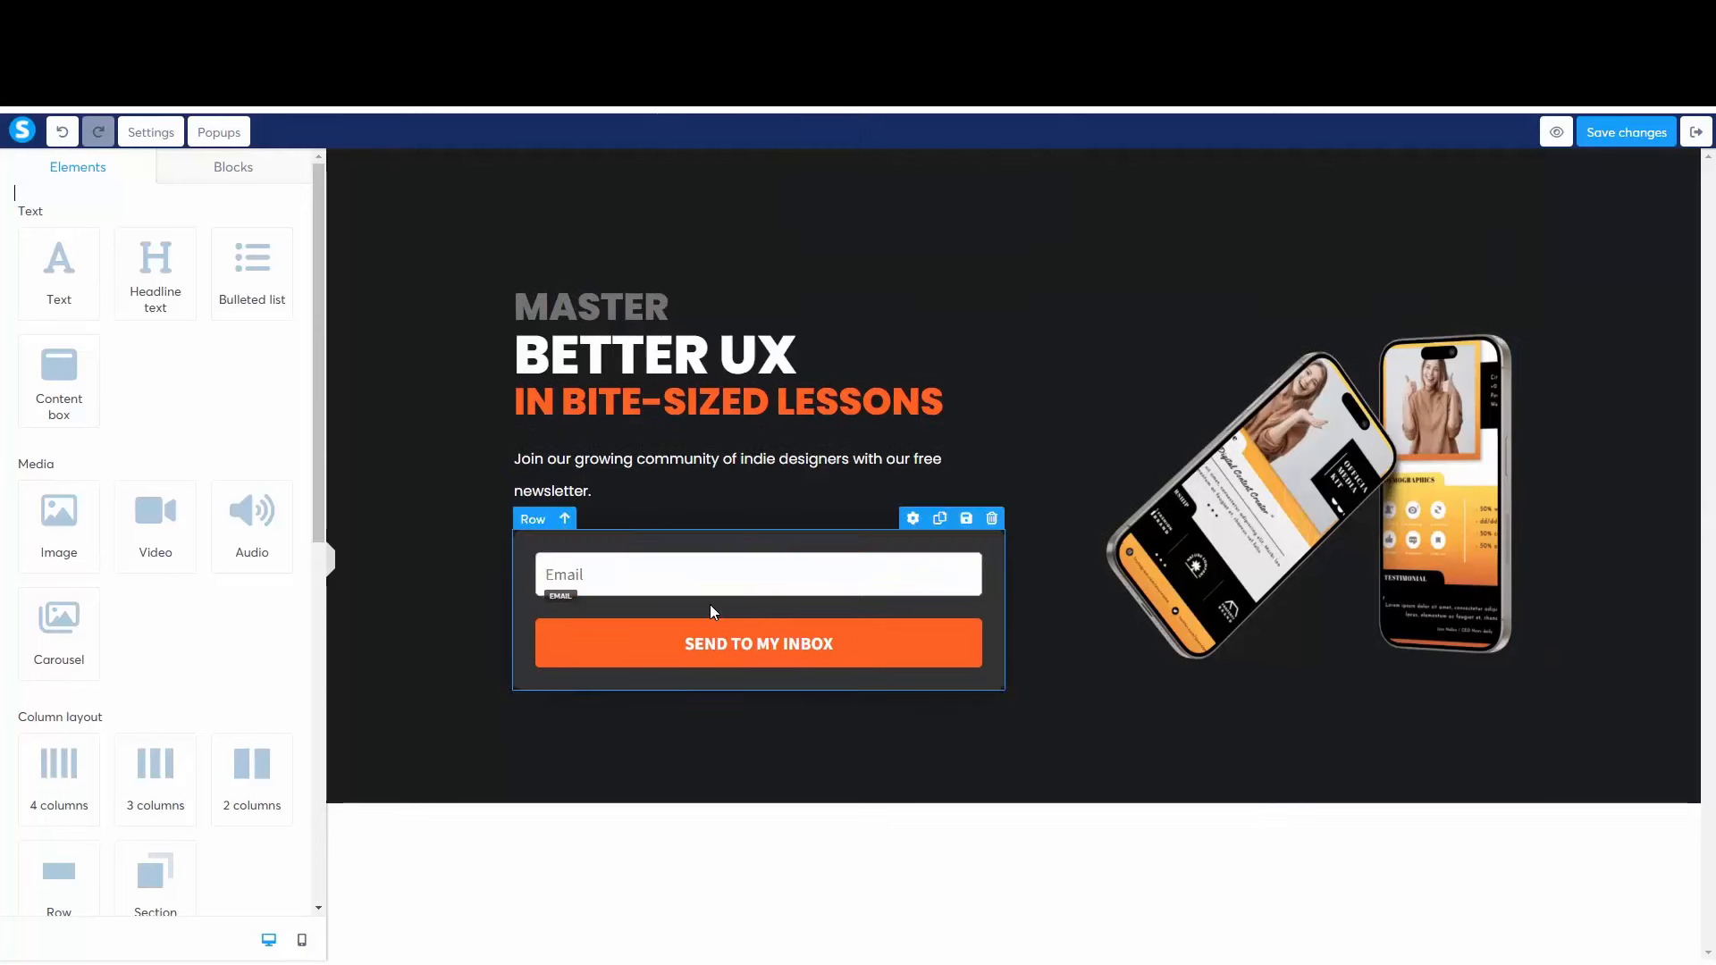
# Step: Look at the settings of the opt-in form's Email input
pyautogui.click(628, 585)
pyautogui.click(888, 581)
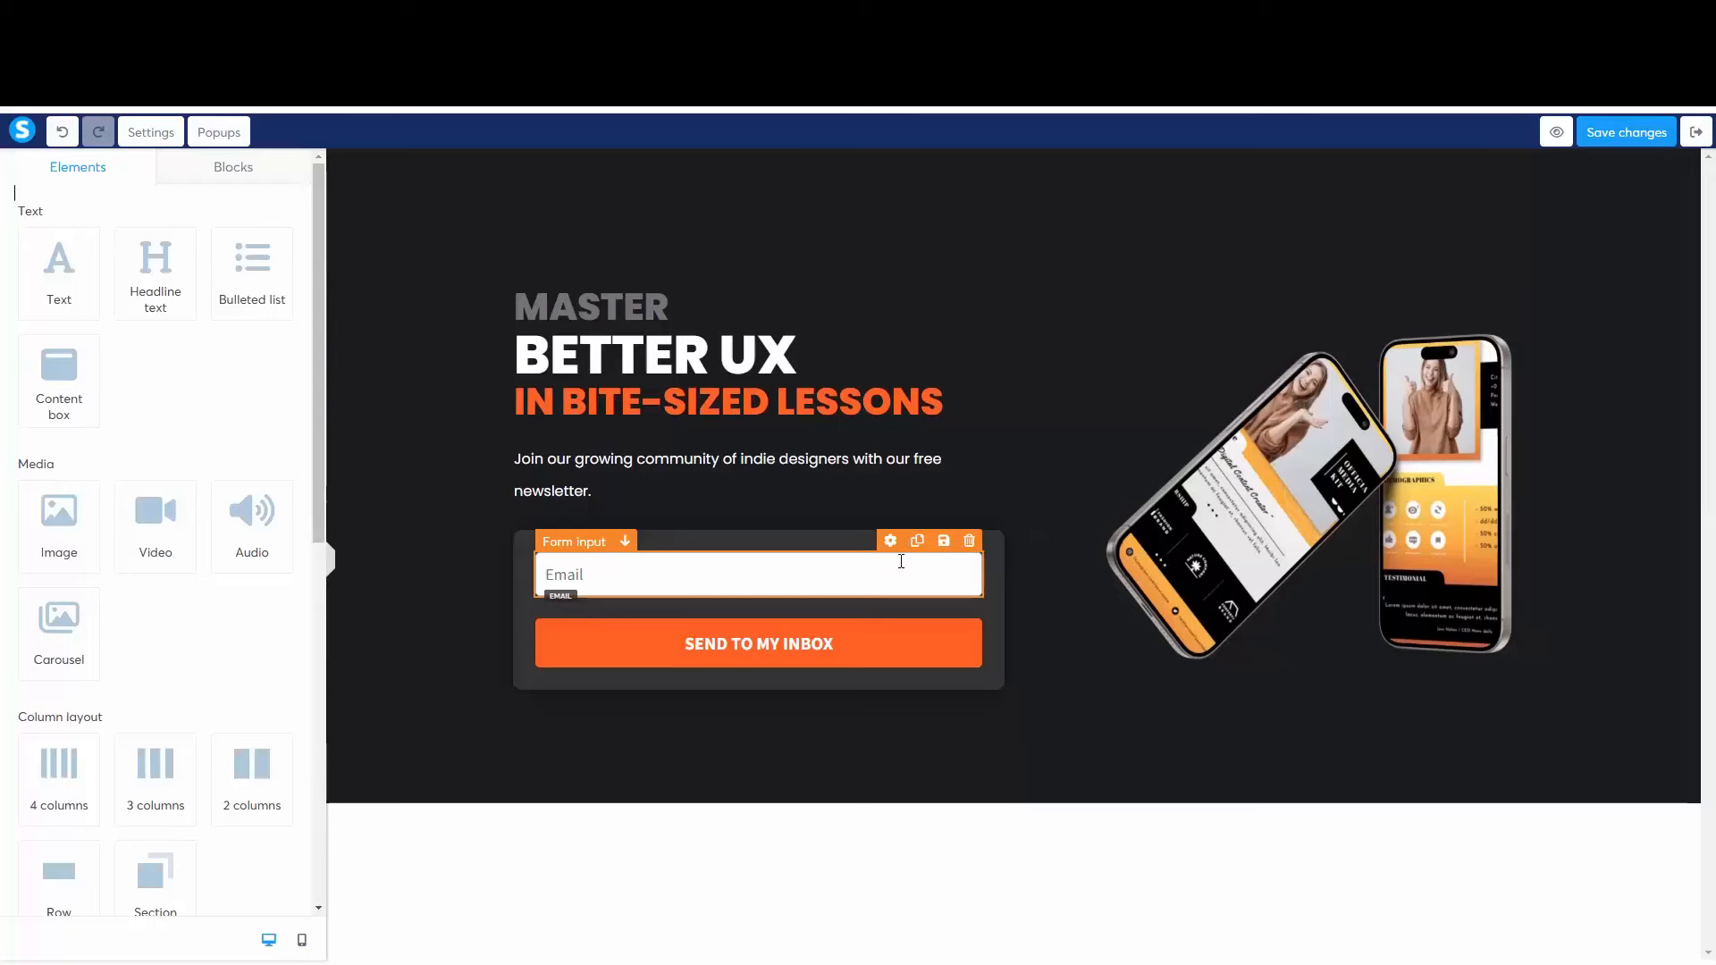
pyautogui.click(891, 578)
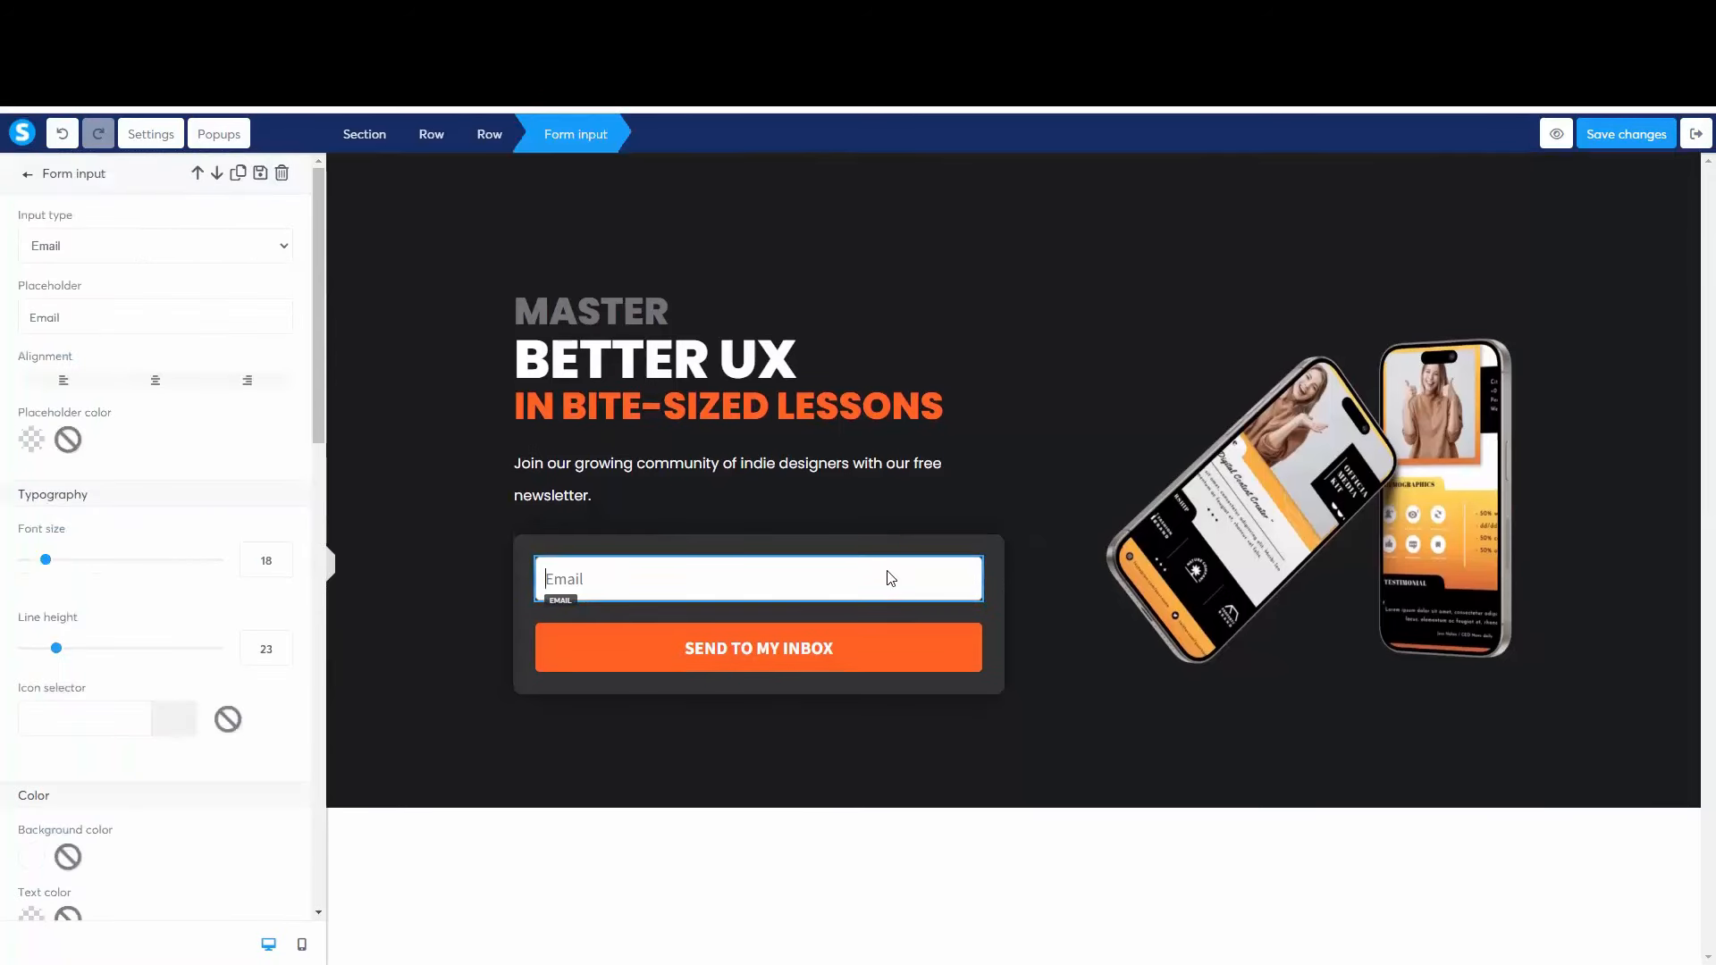
pyautogui.click(746, 609)
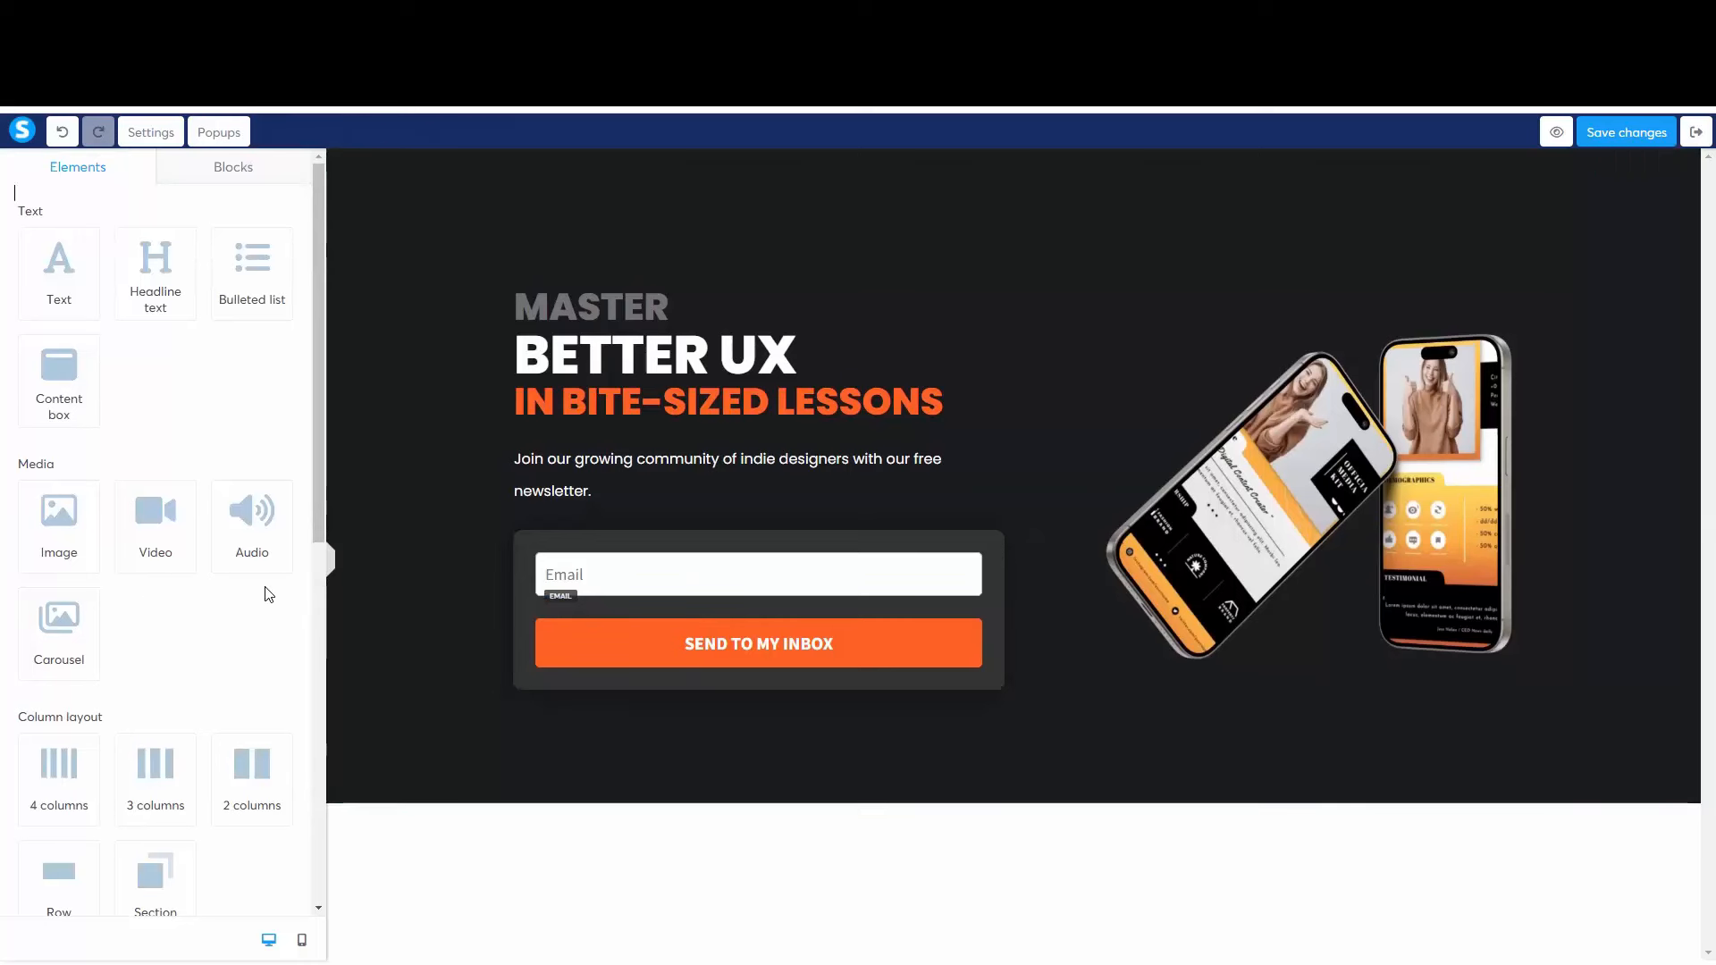
# Step: Add a form input above the Email field and set its input type to First name
pyautogui.scroll(-7, 215, 540)
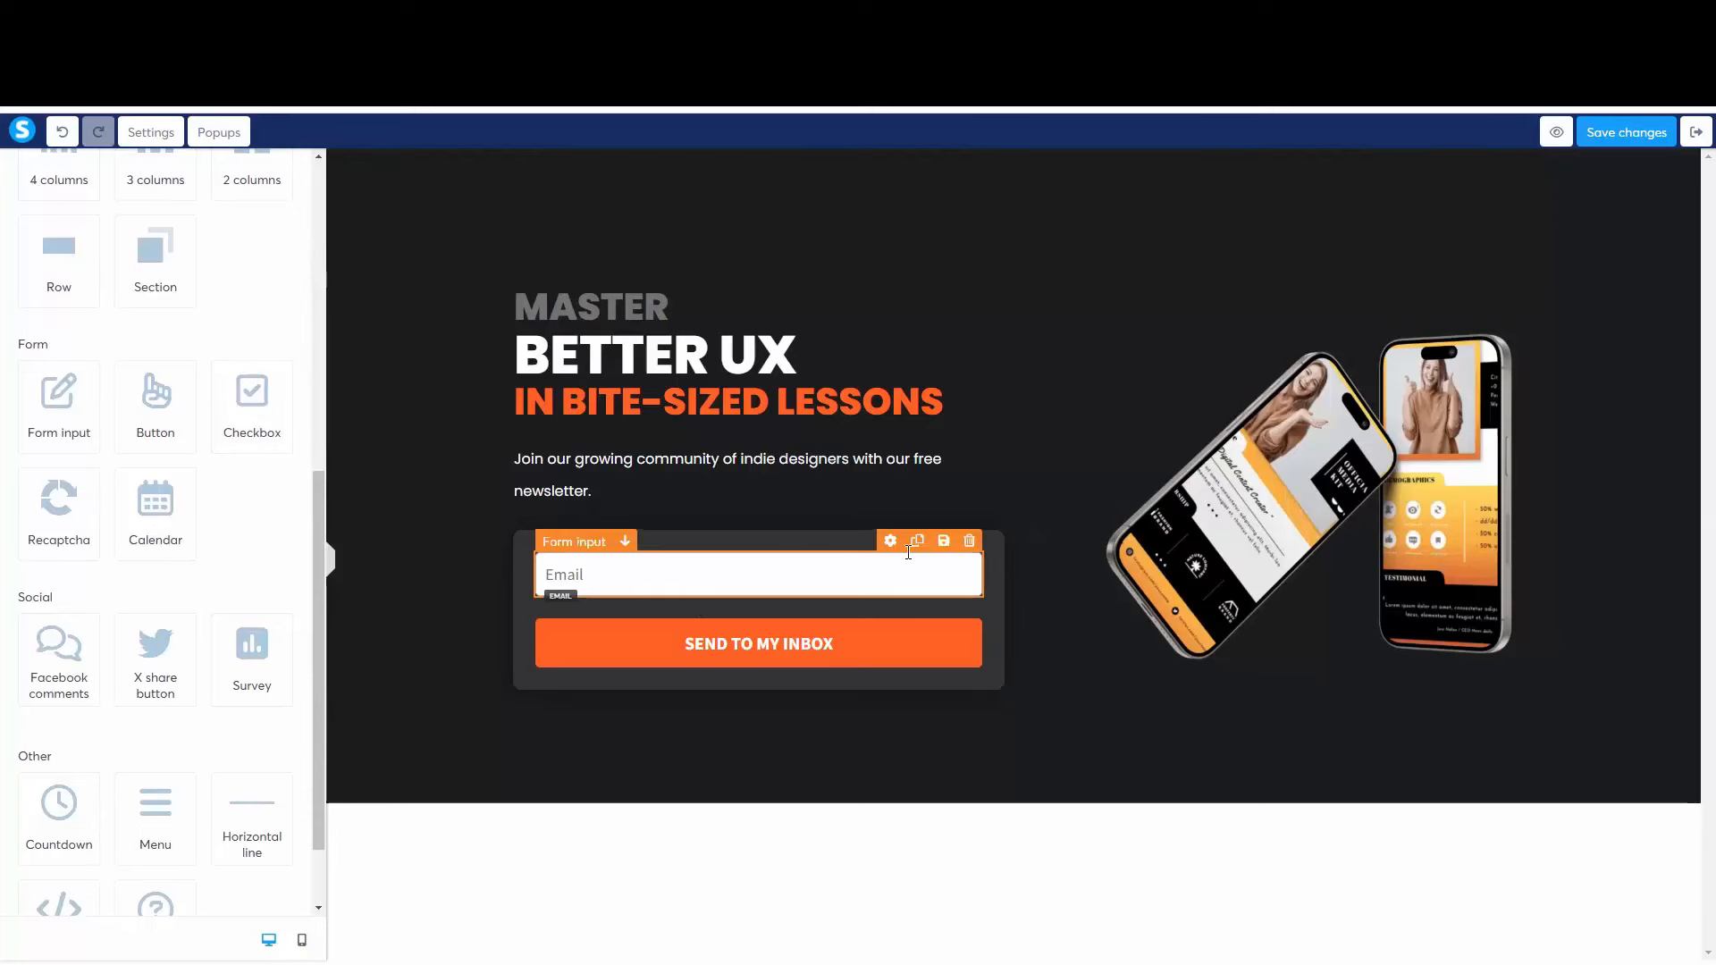
pyautogui.moveTo(53, 409); pyautogui.dragTo(658, 549)
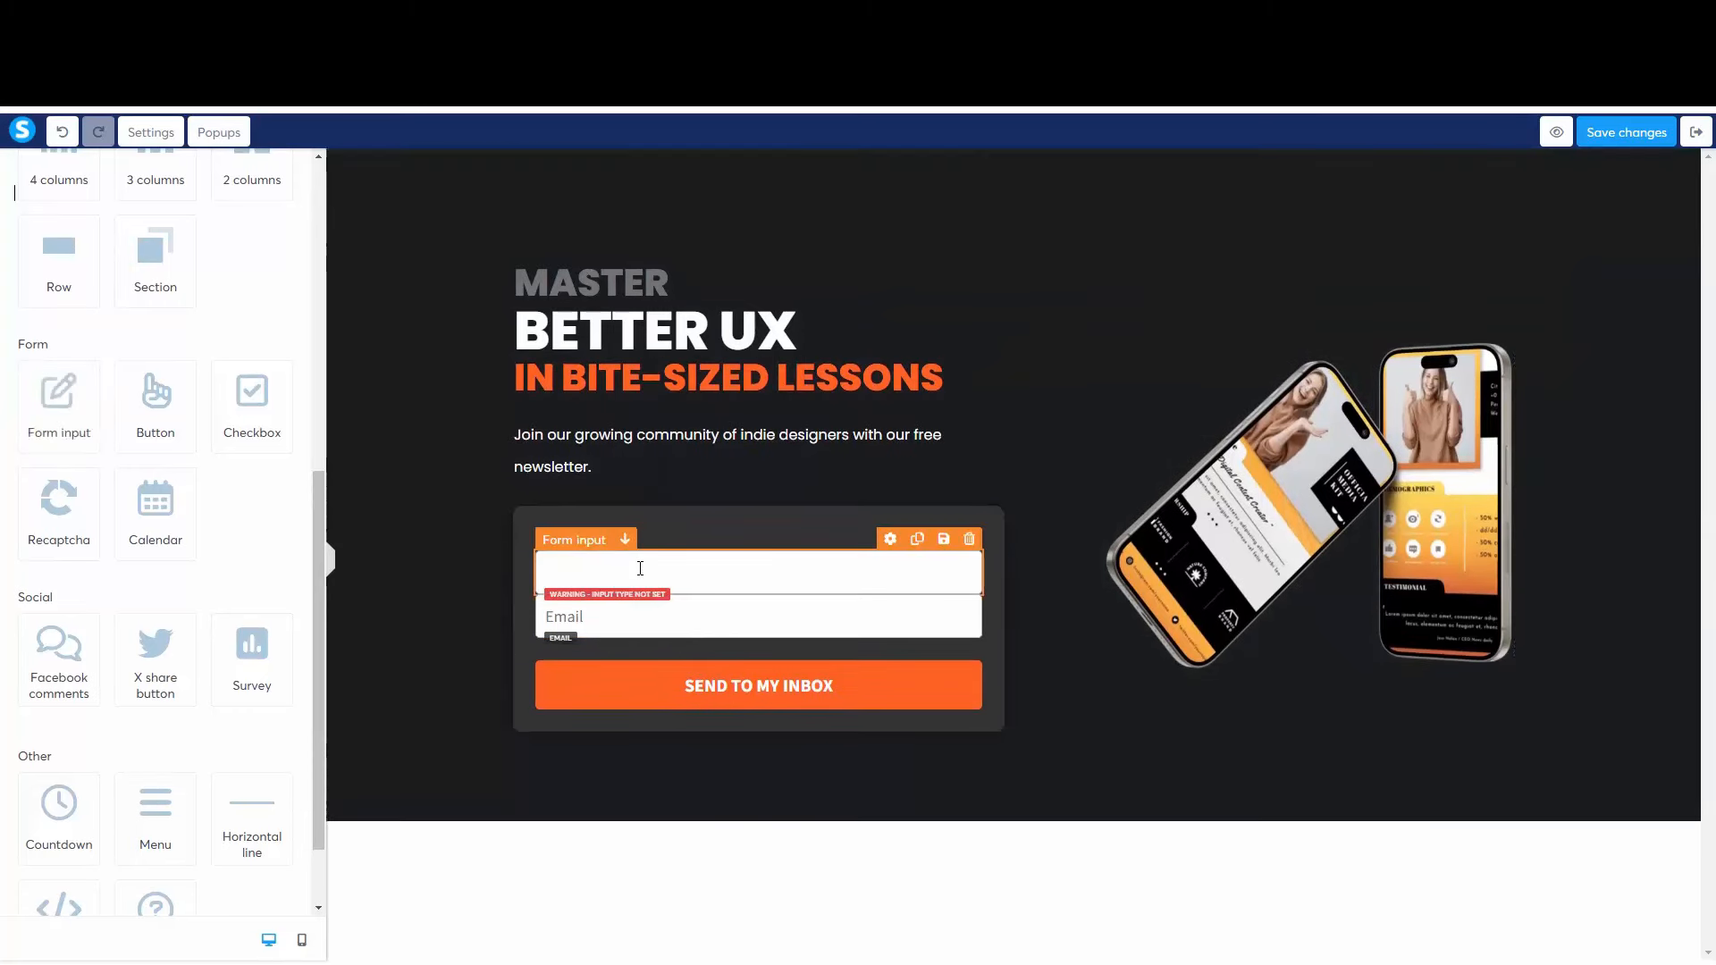
pyautogui.click(662, 579)
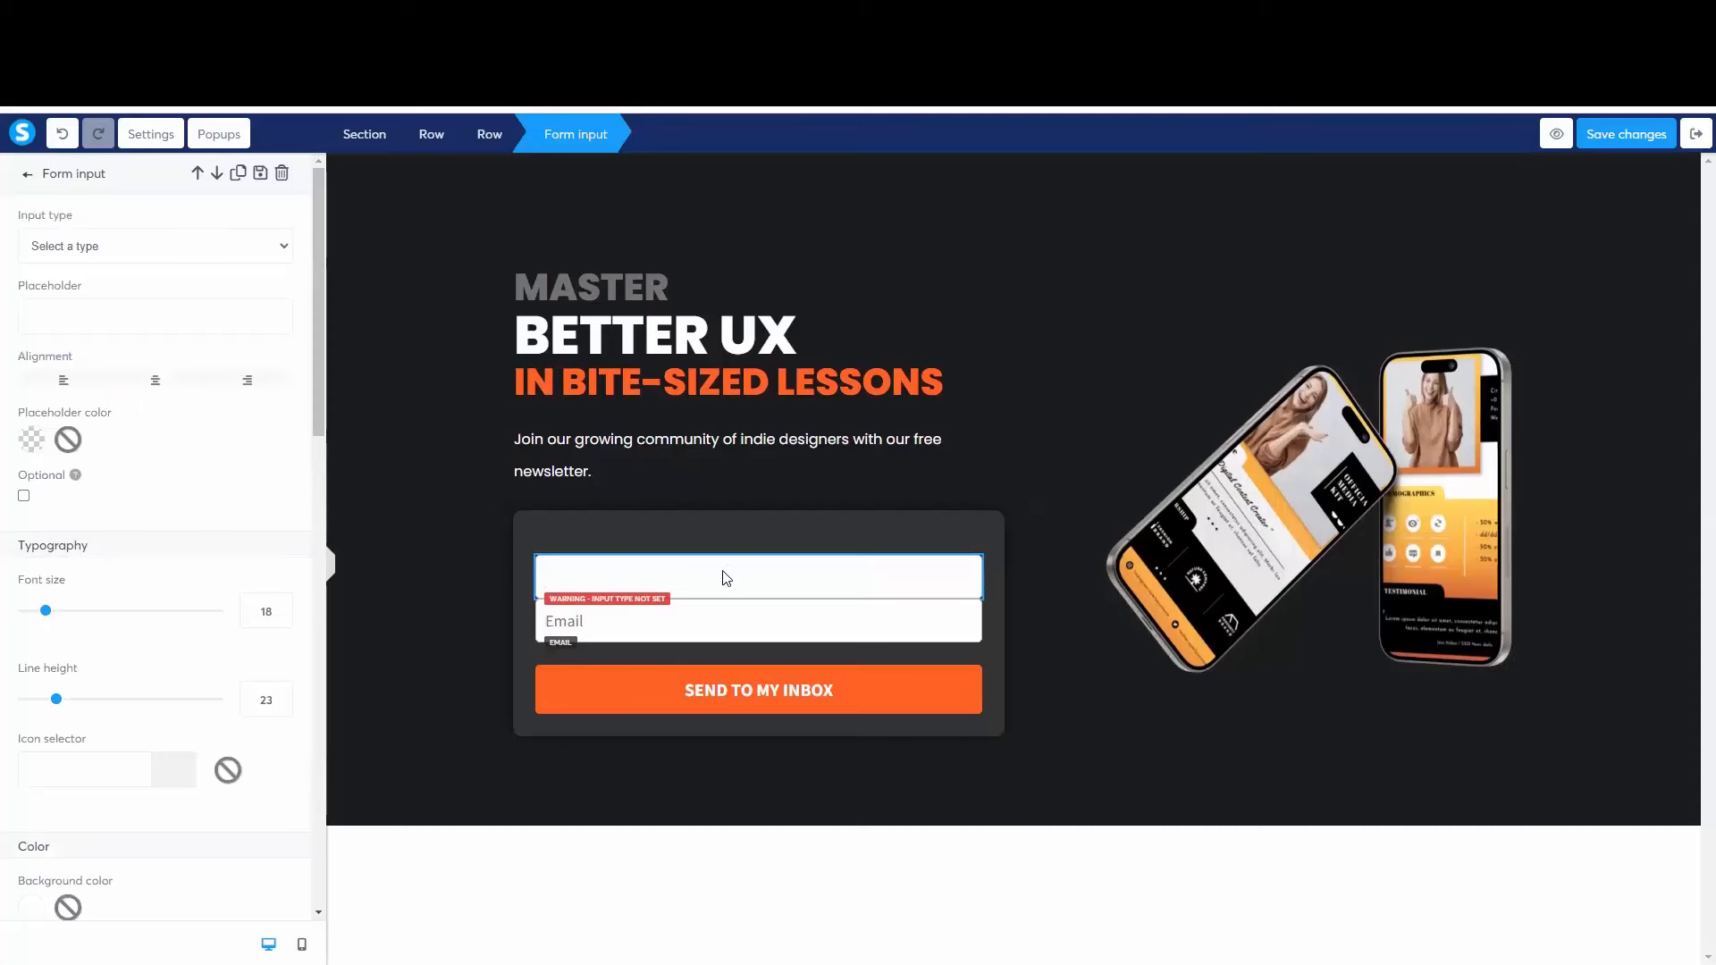
pyautogui.click(725, 577)
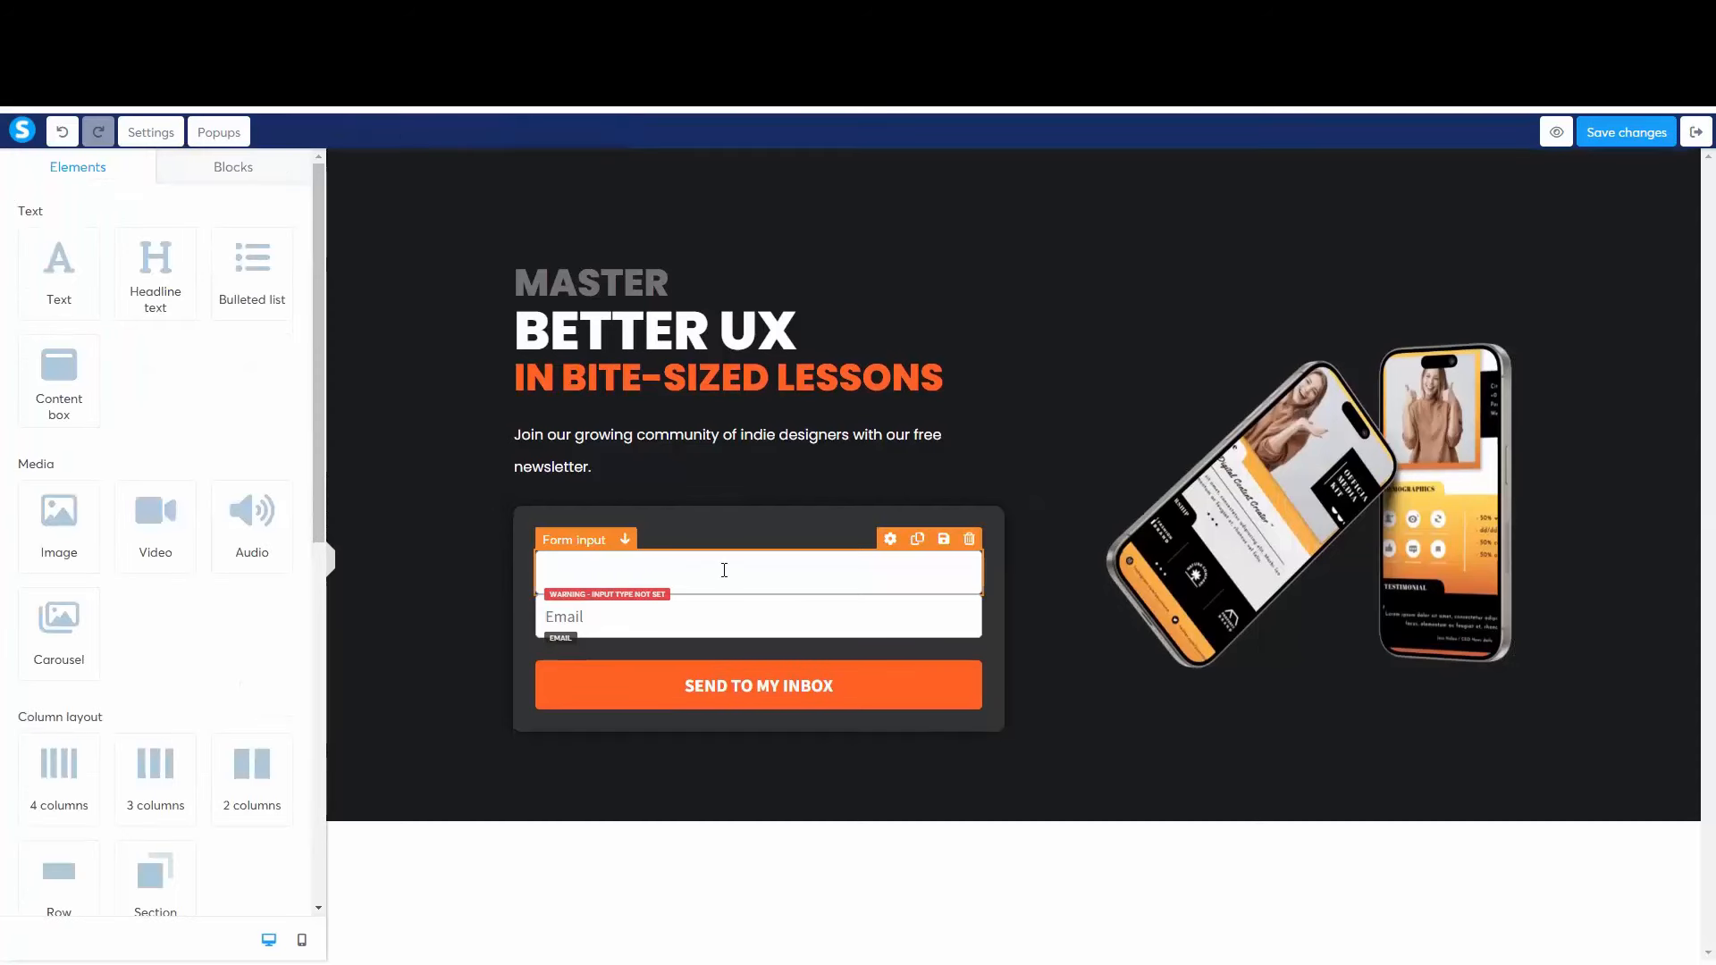
pyautogui.click(889, 539)
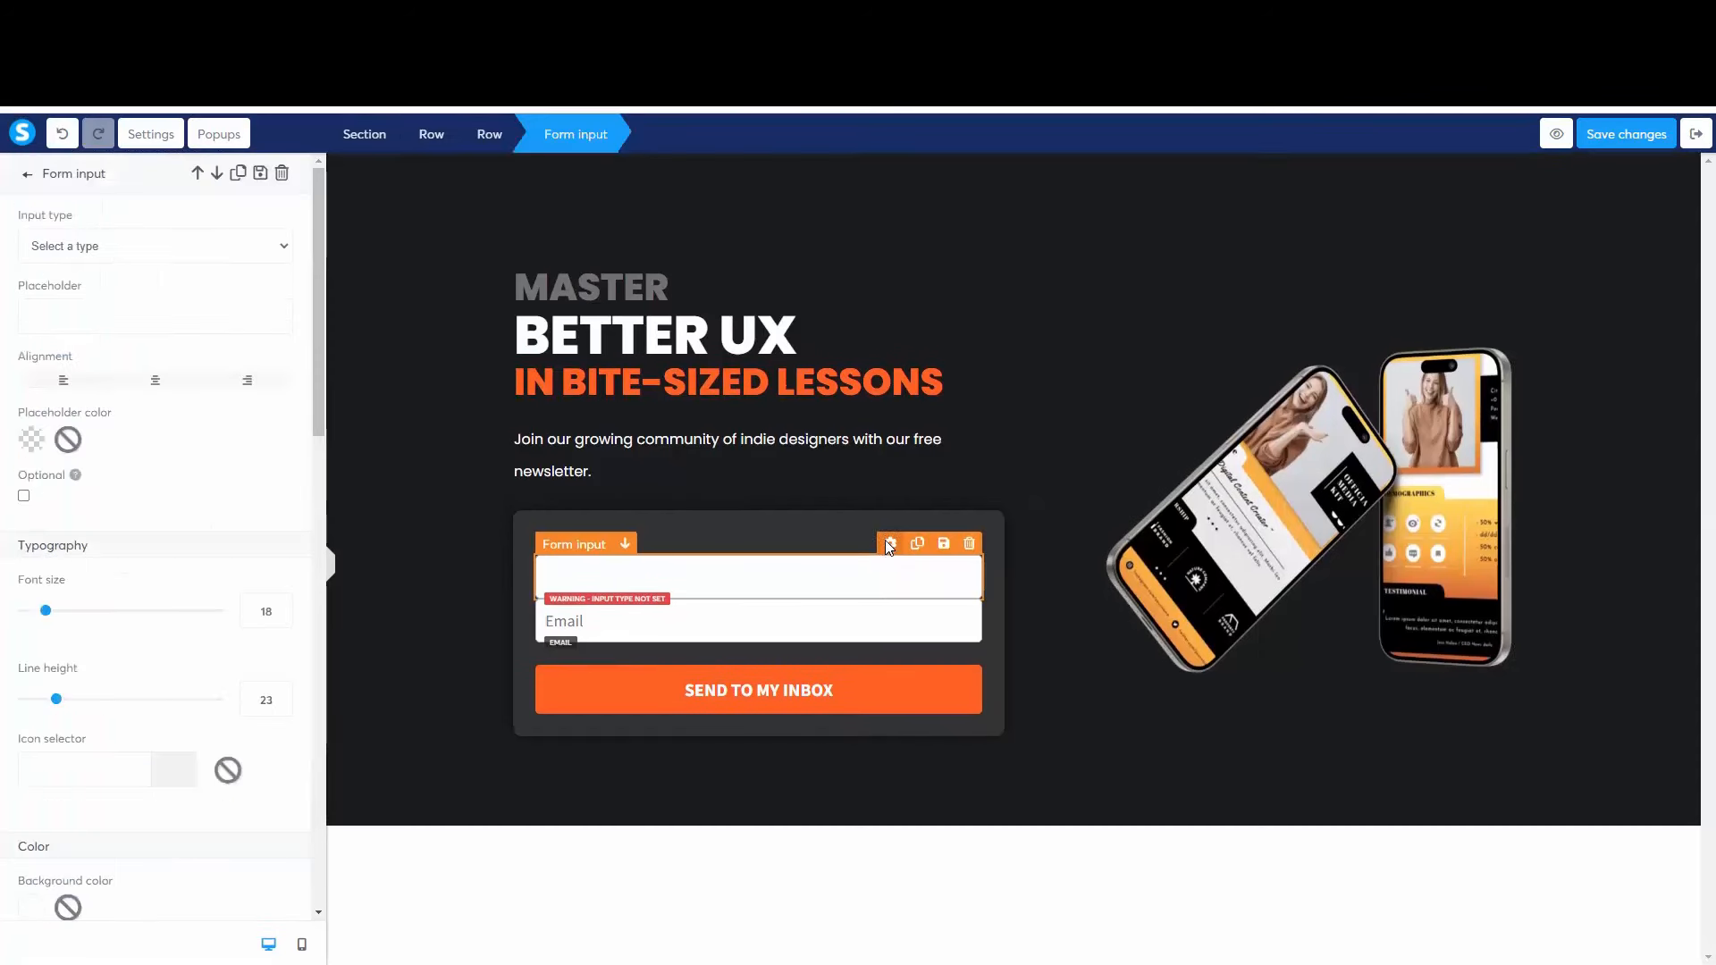
pyautogui.click(79, 248)
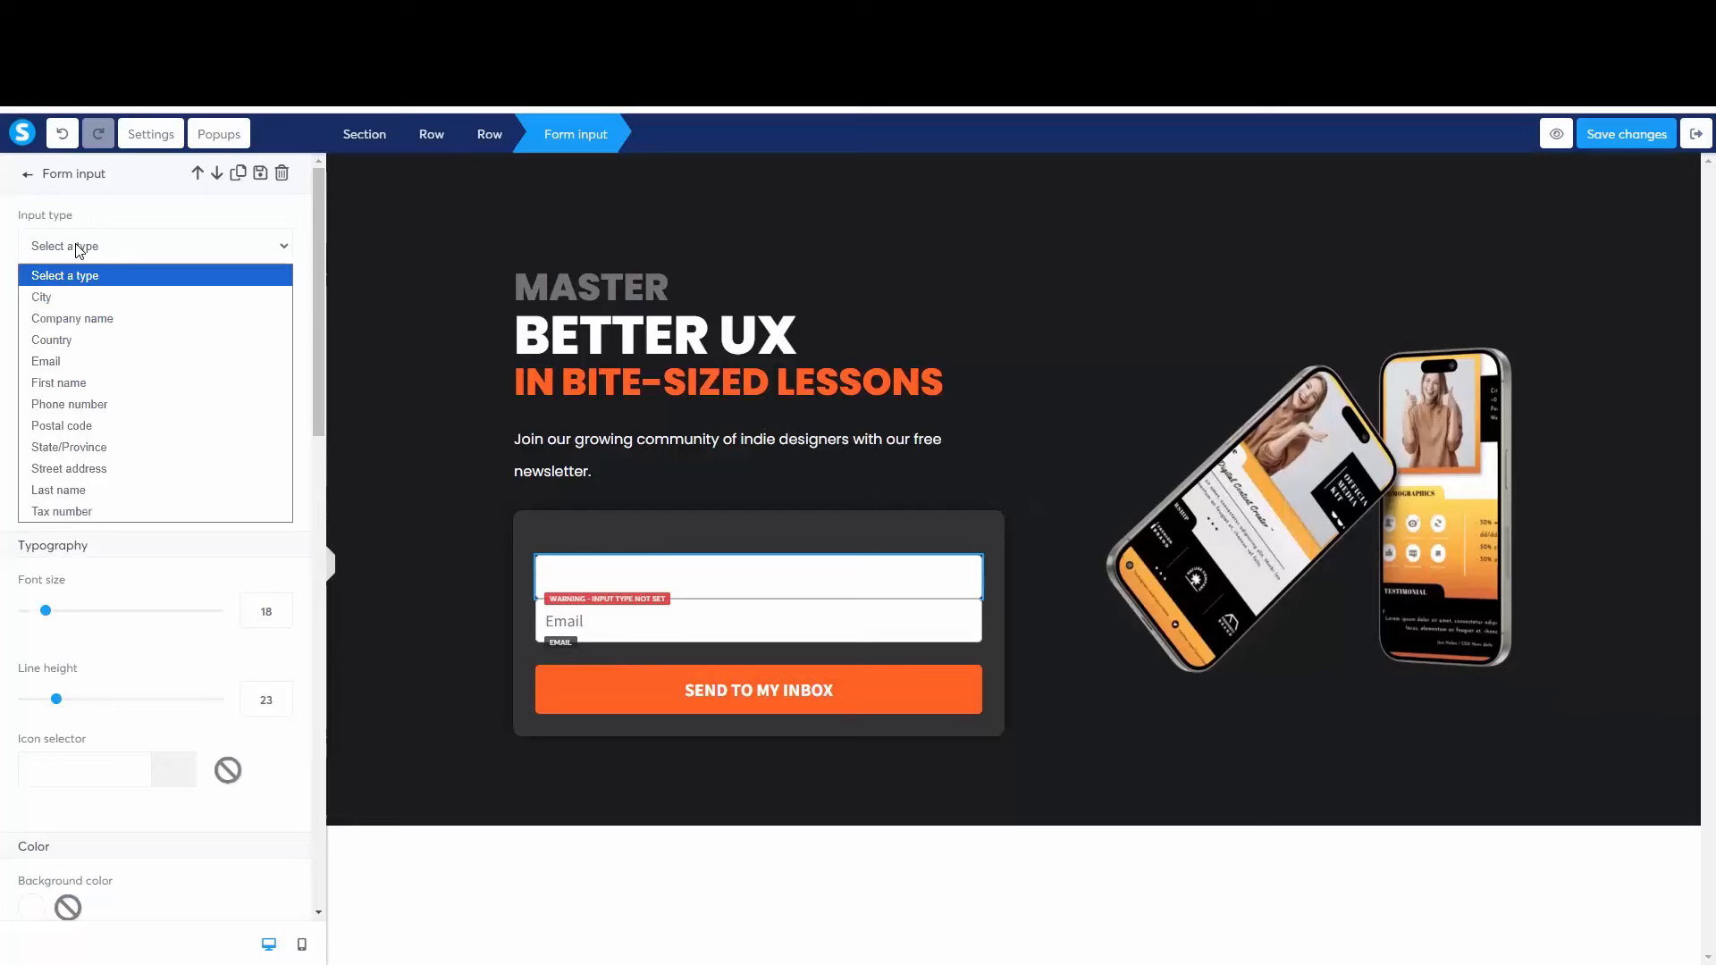
pyautogui.click(86, 384)
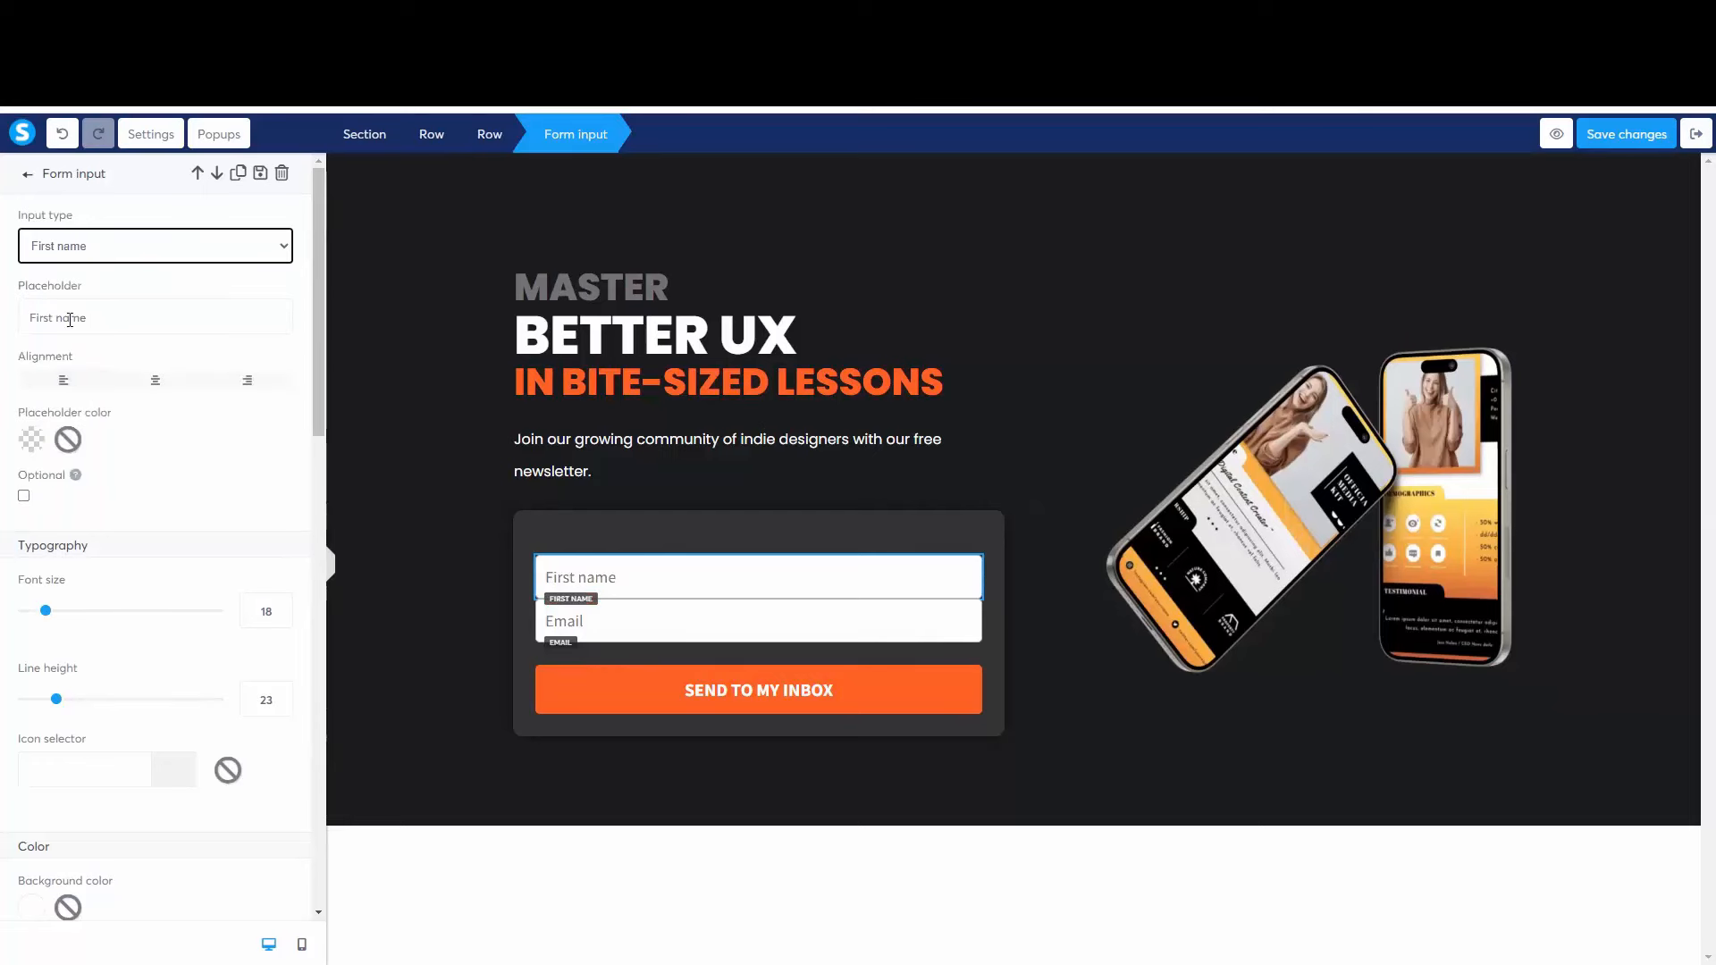
pyautogui.click(703, 625)
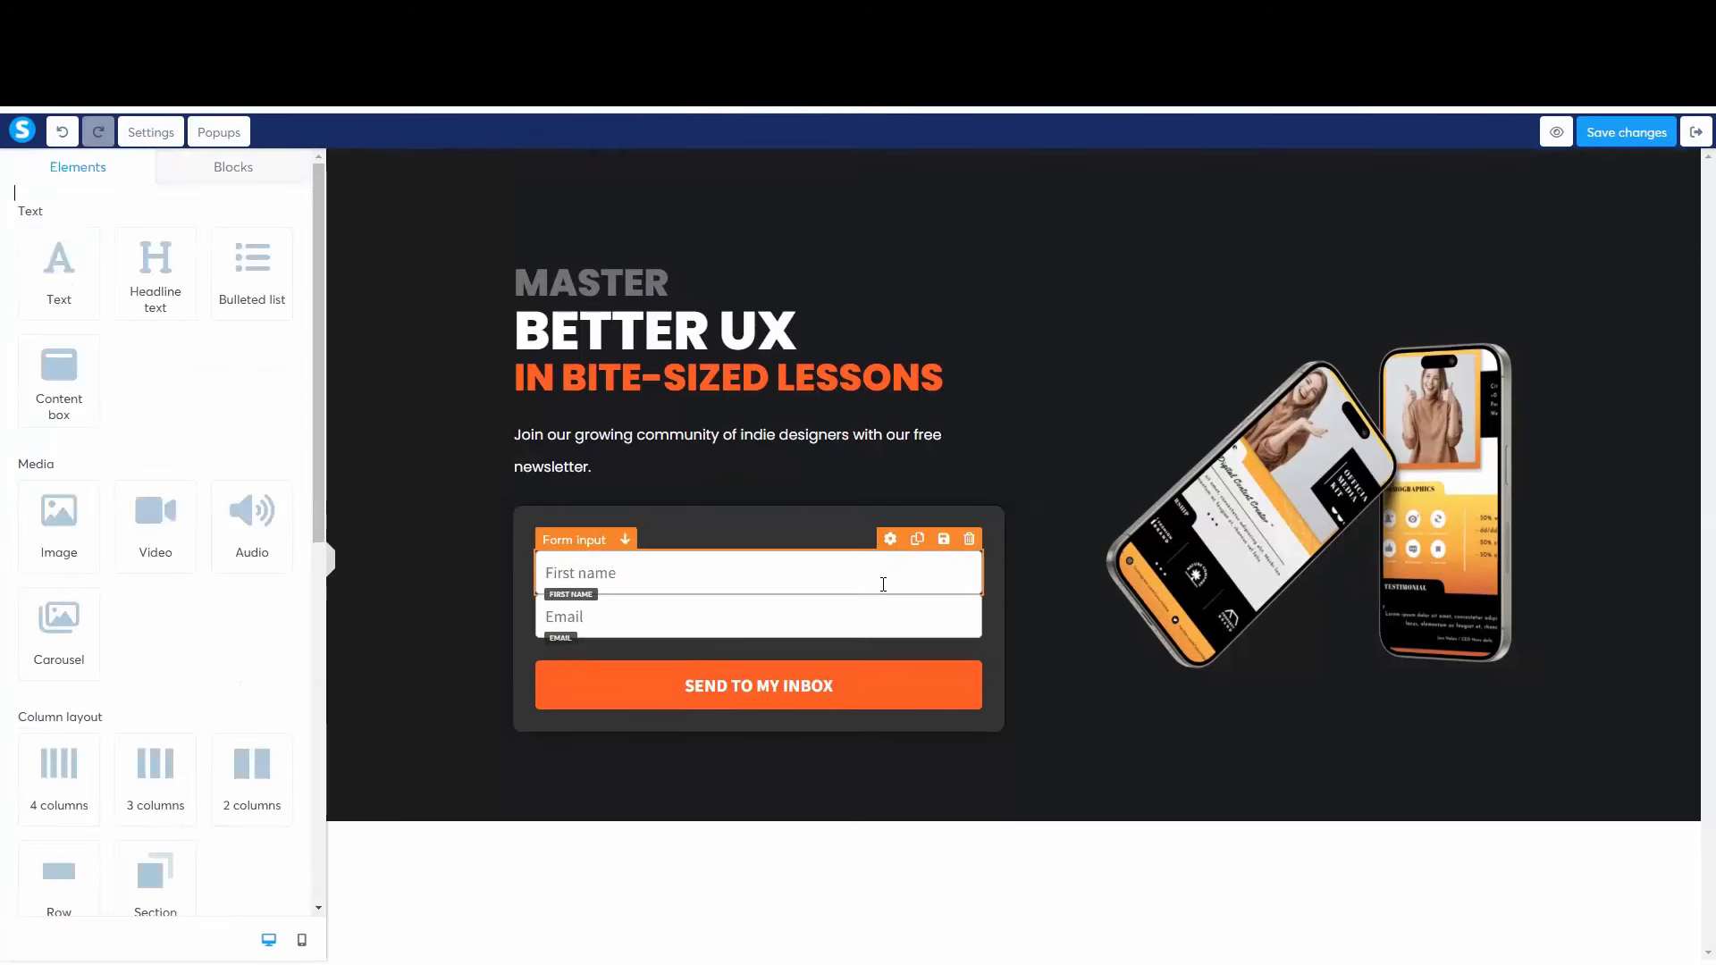
# Step: Space the Email input away from the First name input with a top margin of about 24
pyautogui.click(890, 583)
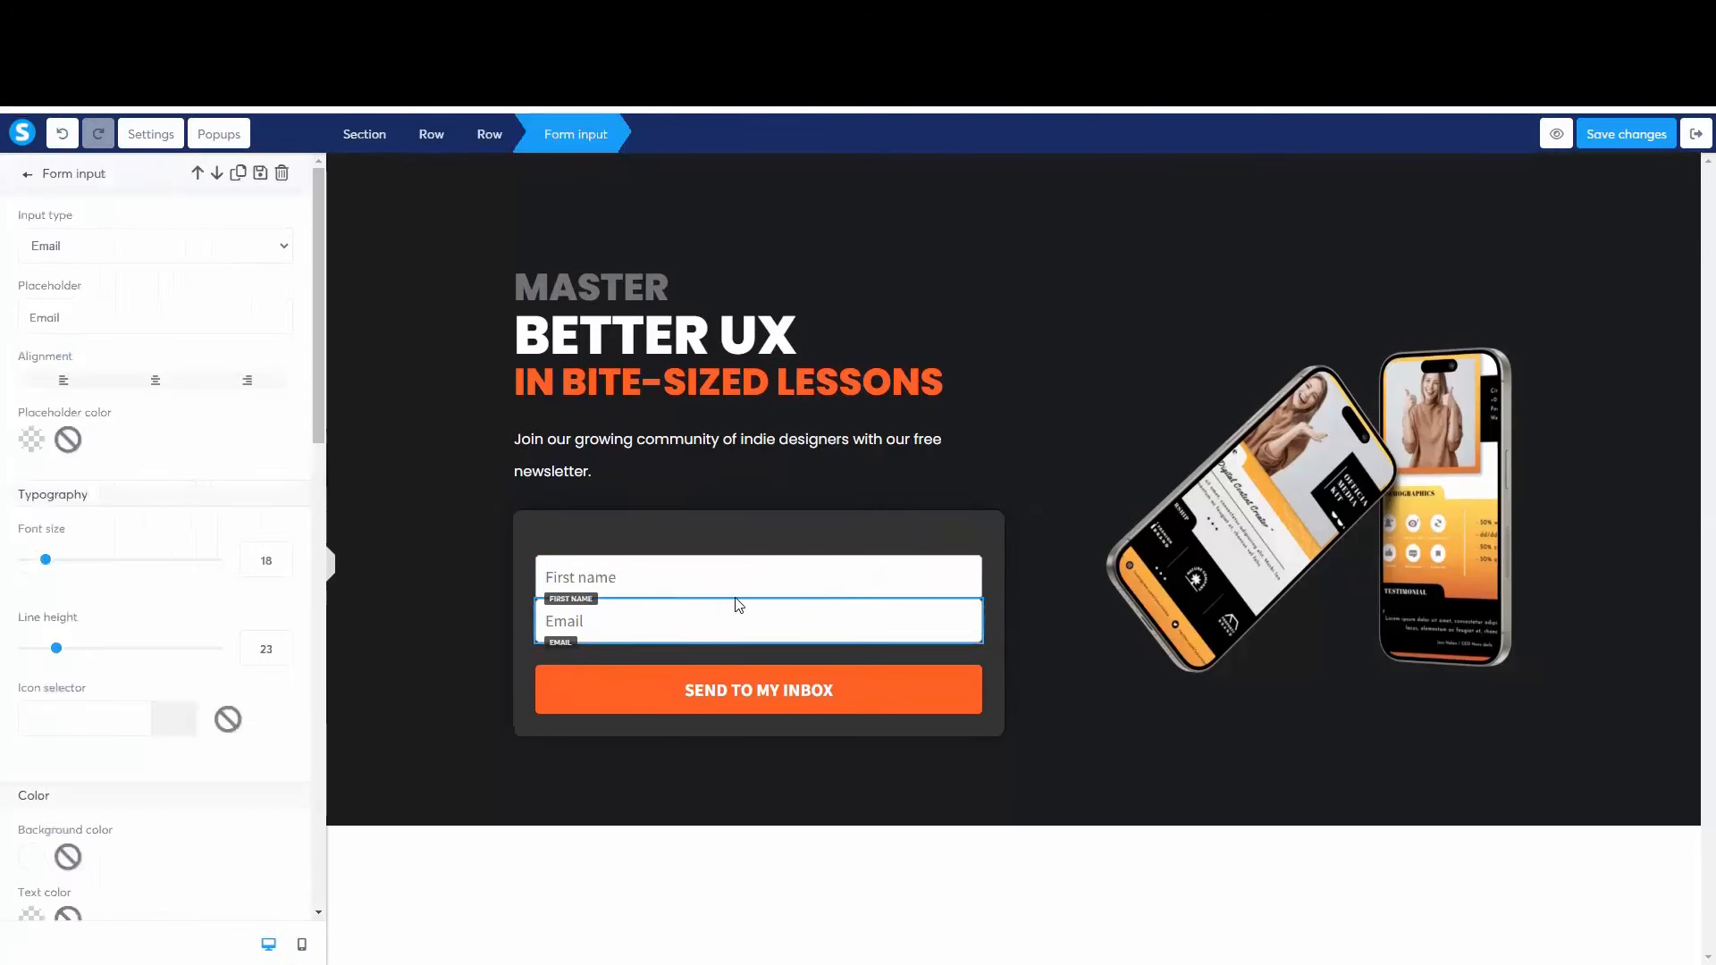
pyautogui.scroll(-1, 112, 617)
pyautogui.scroll(-3, 119, 600)
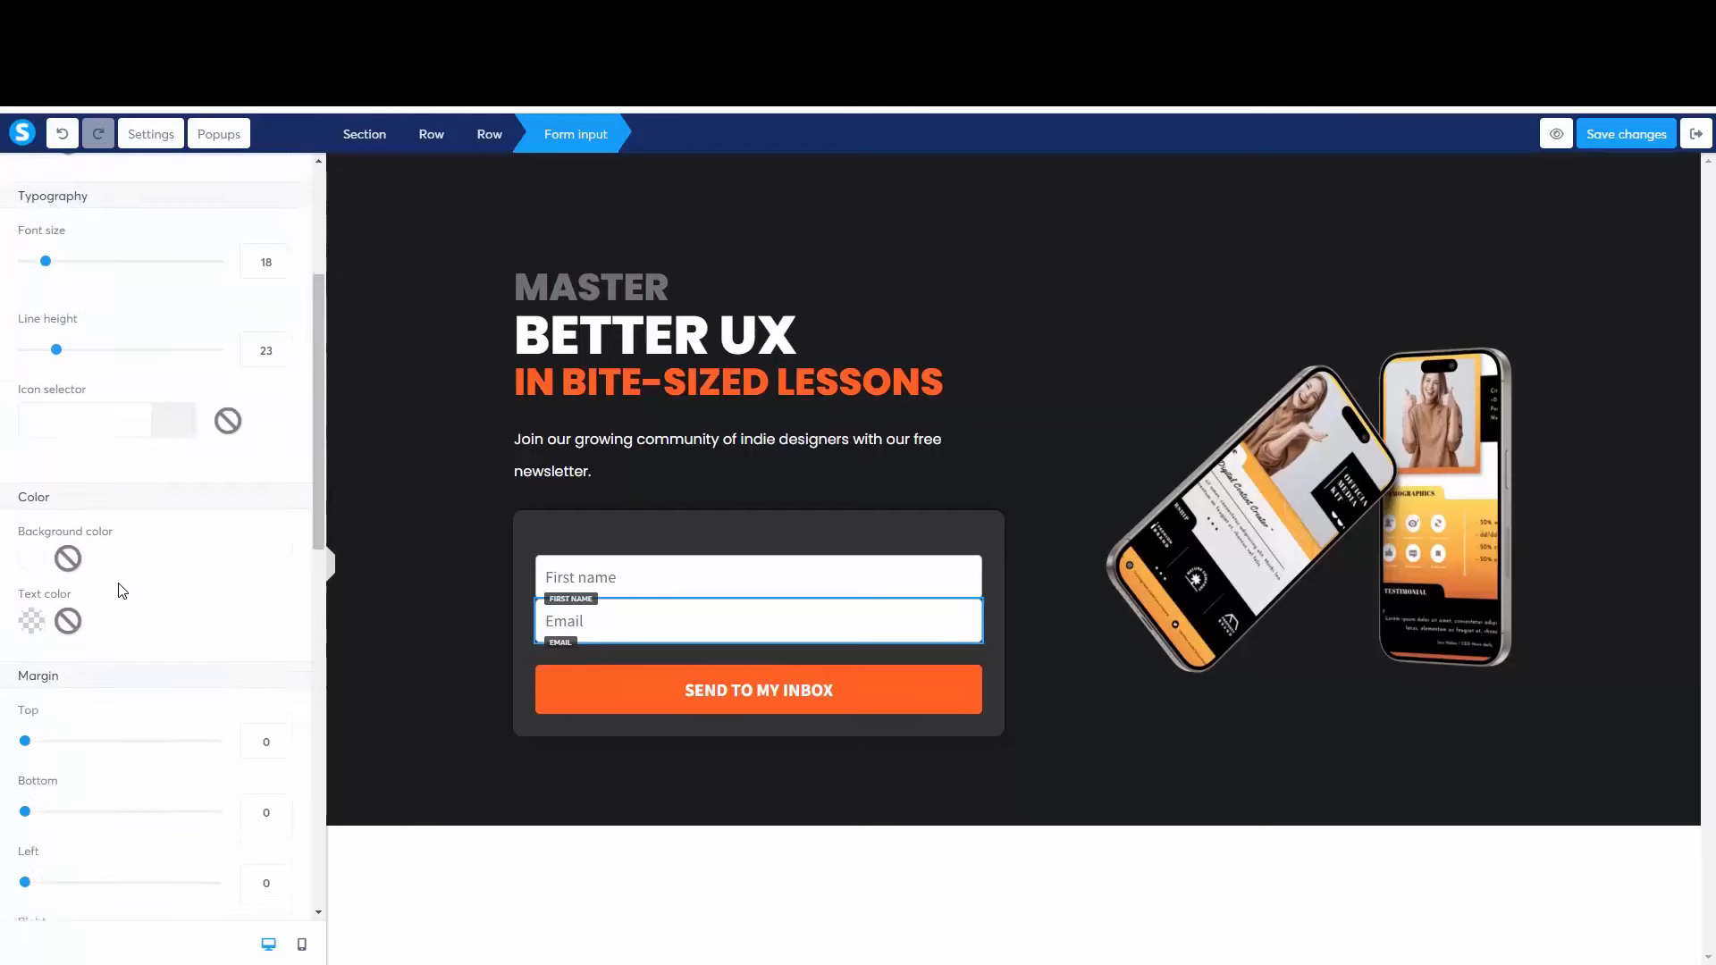
pyautogui.moveTo(28, 598); pyautogui.dragTo(44, 597)
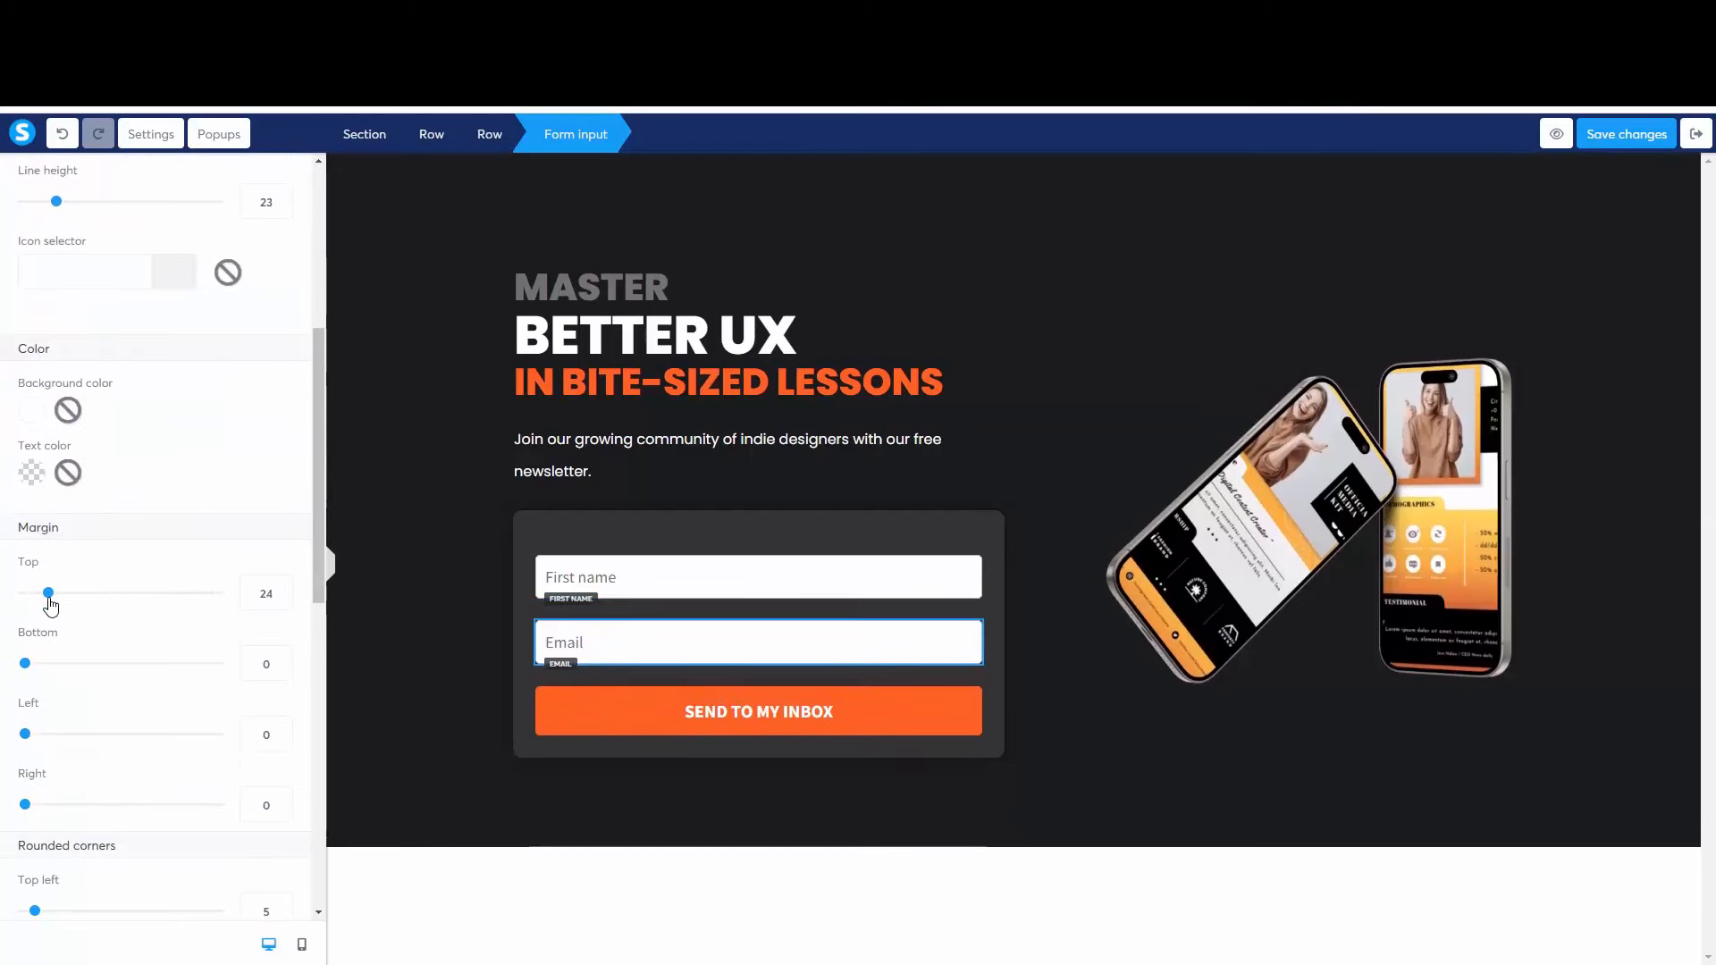
pyautogui.click(833, 594)
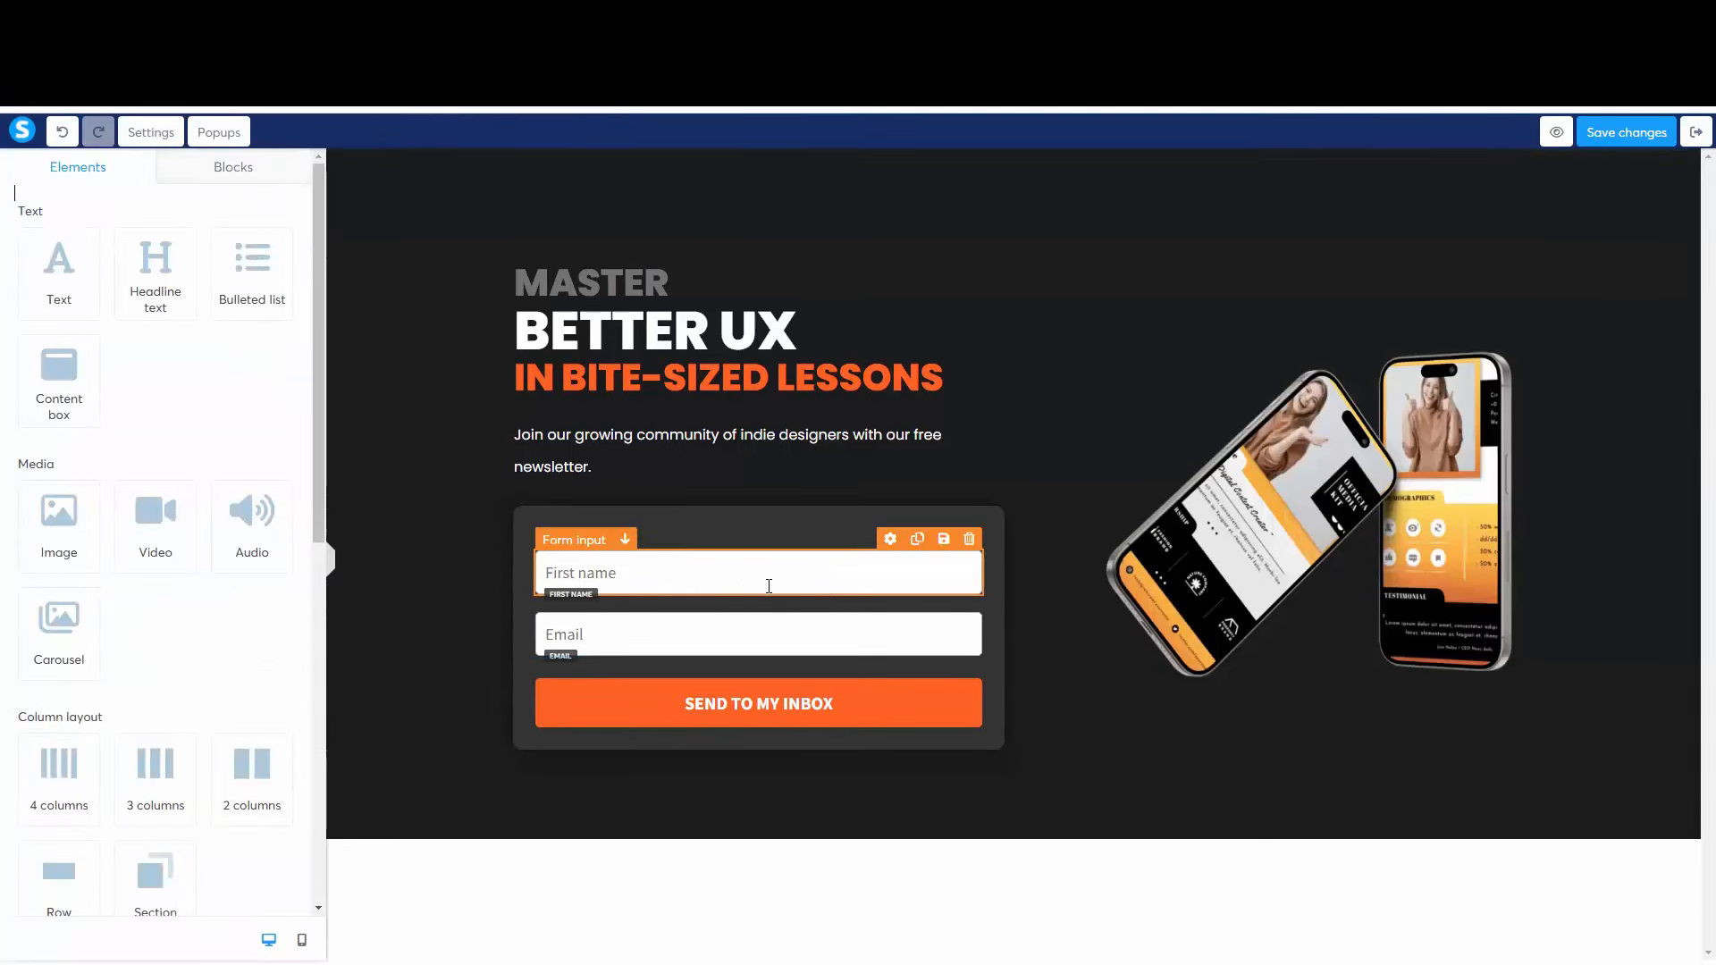
# Step: Review the First name input's settings, from typography and margins down to border and device visibility
pyautogui.click(888, 541)
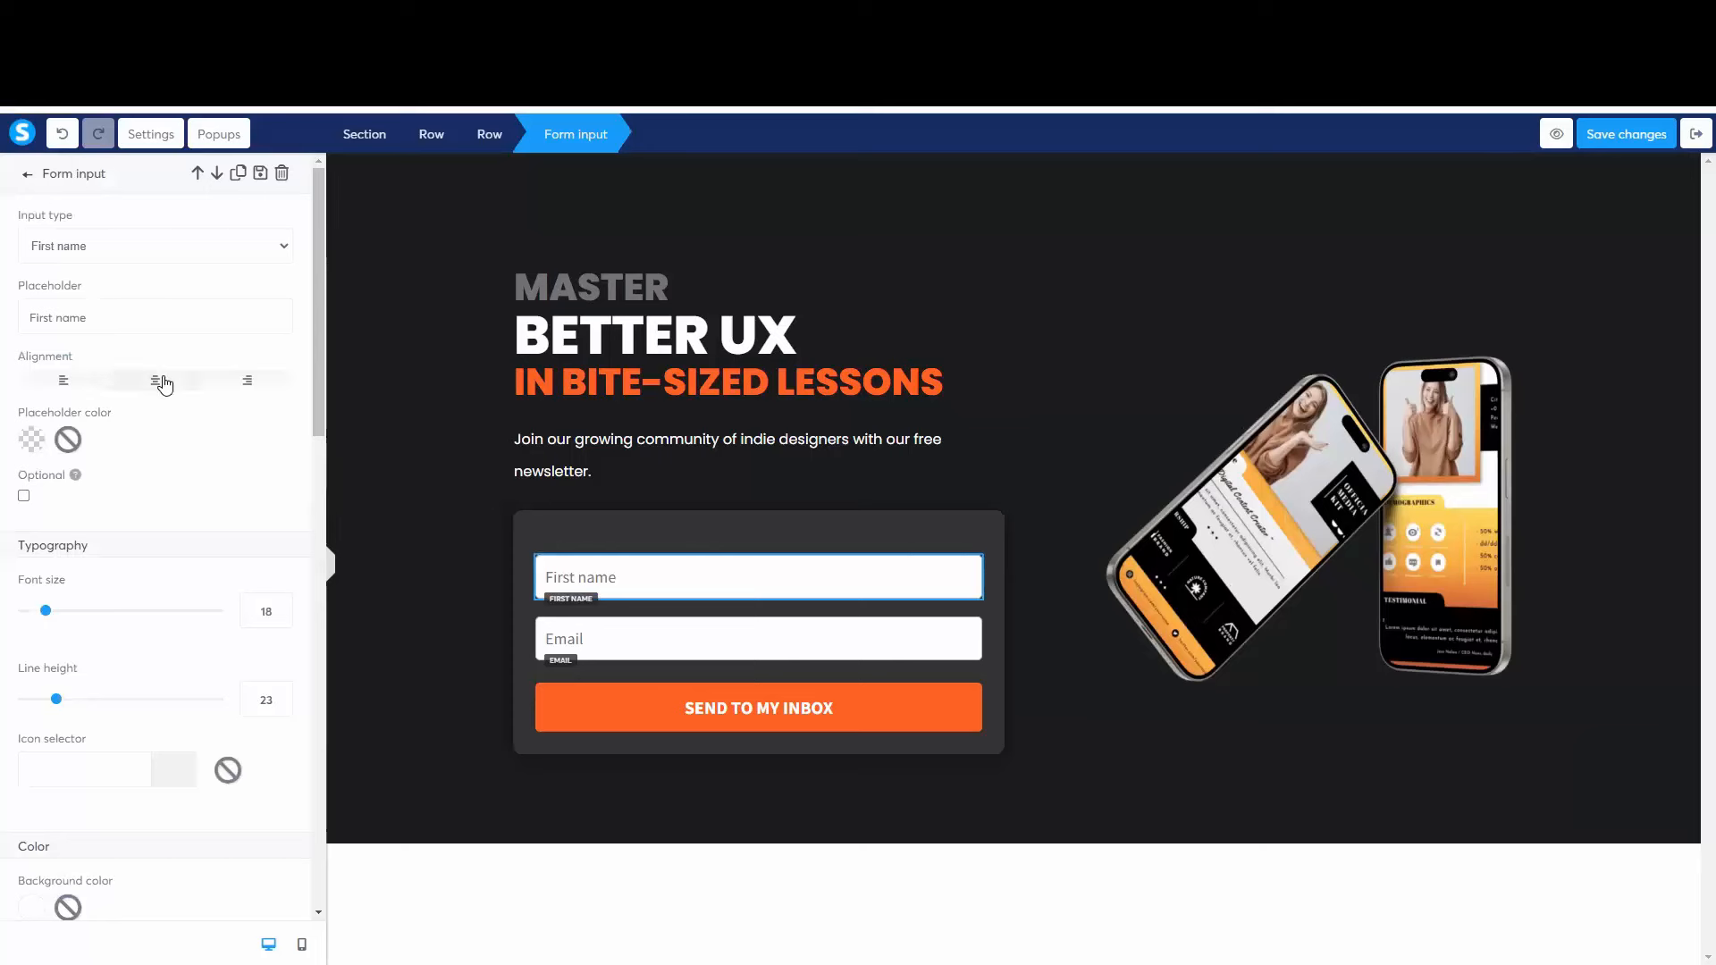
pyautogui.scroll(-1, 188, 601)
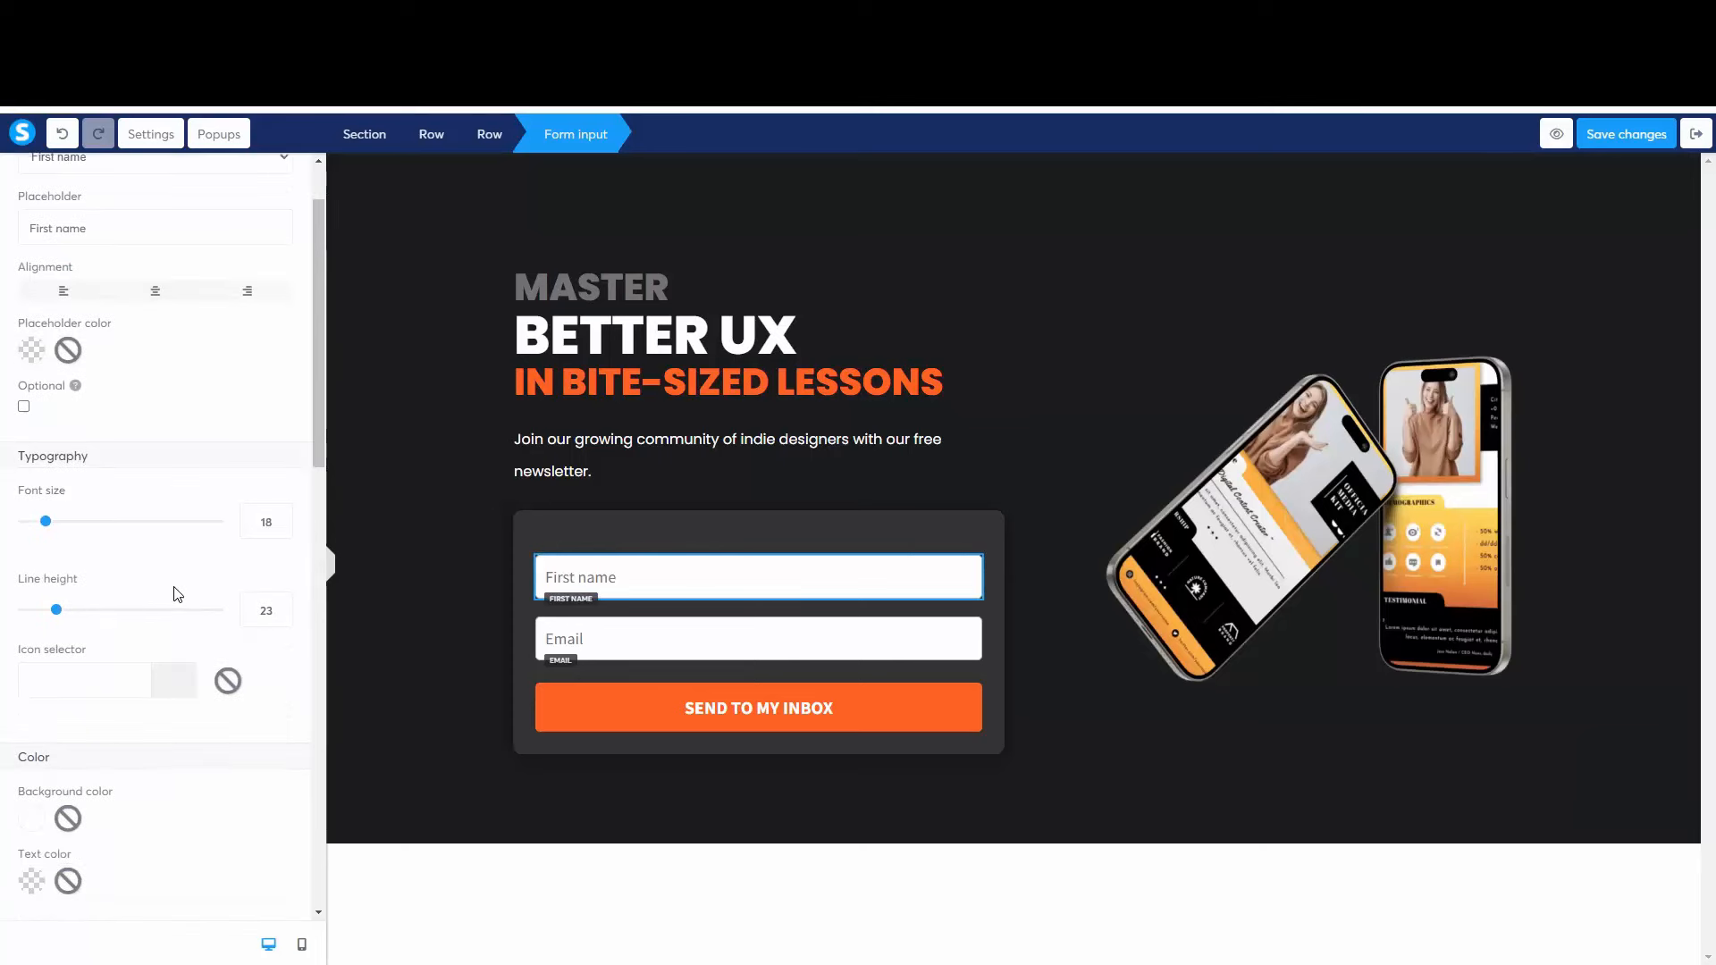
pyautogui.scroll(-3, 105, 554)
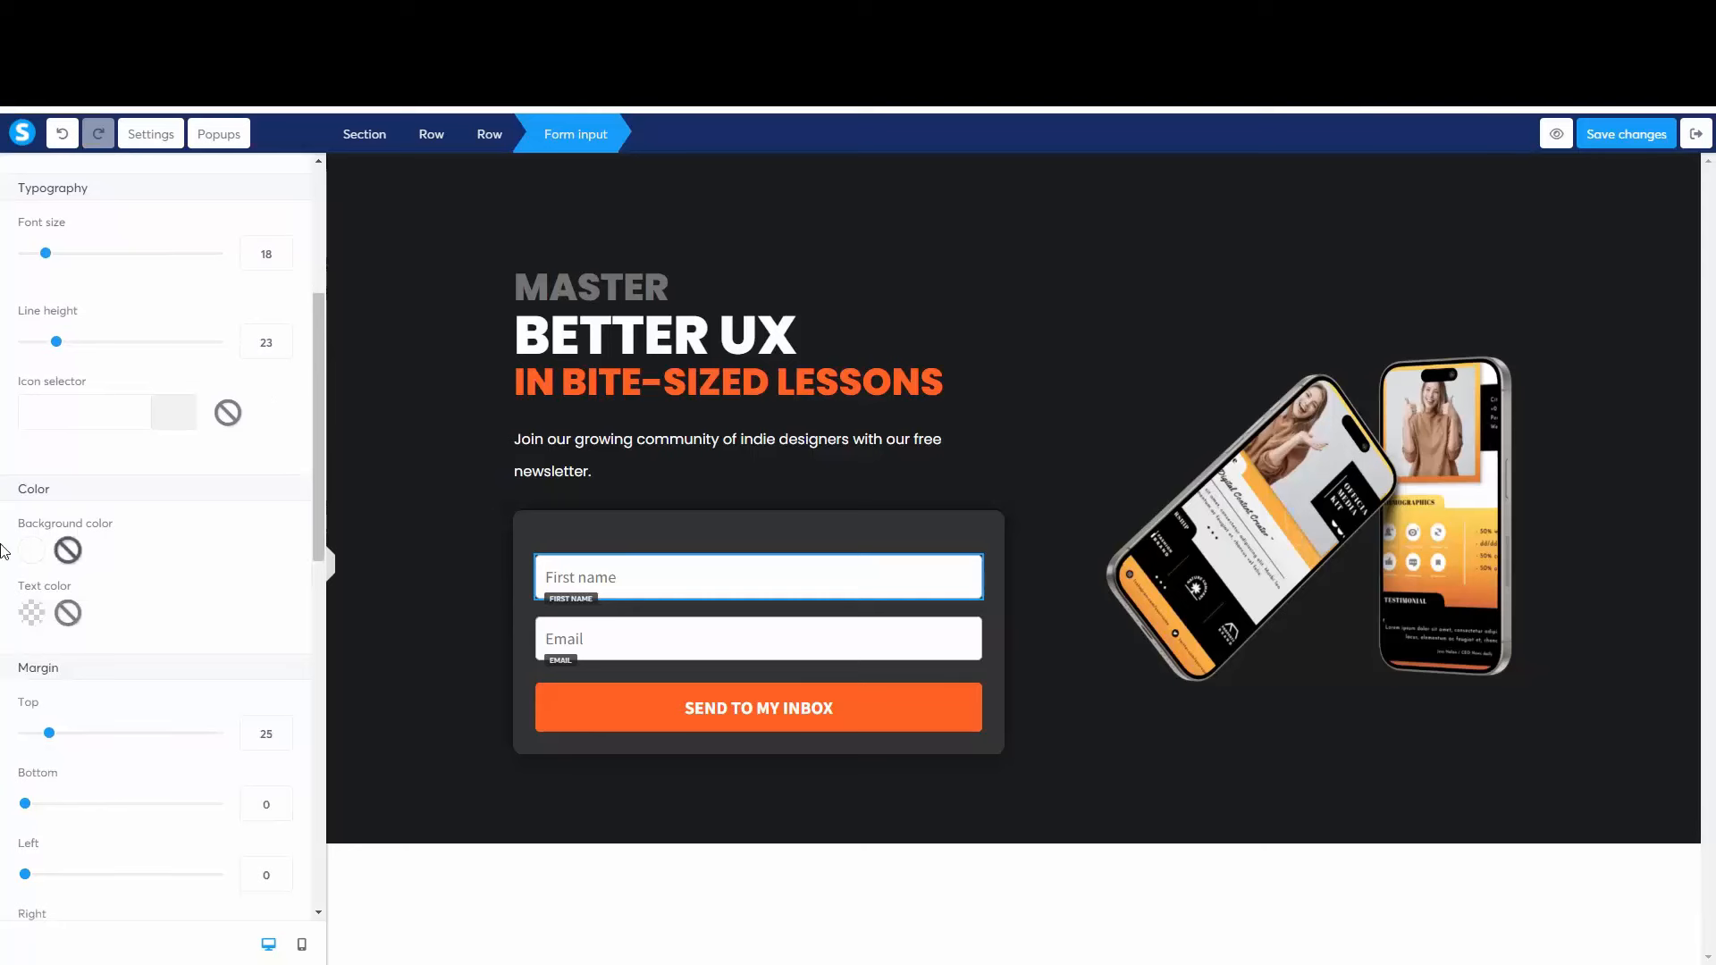
pyautogui.scroll(-10, 89, 651)
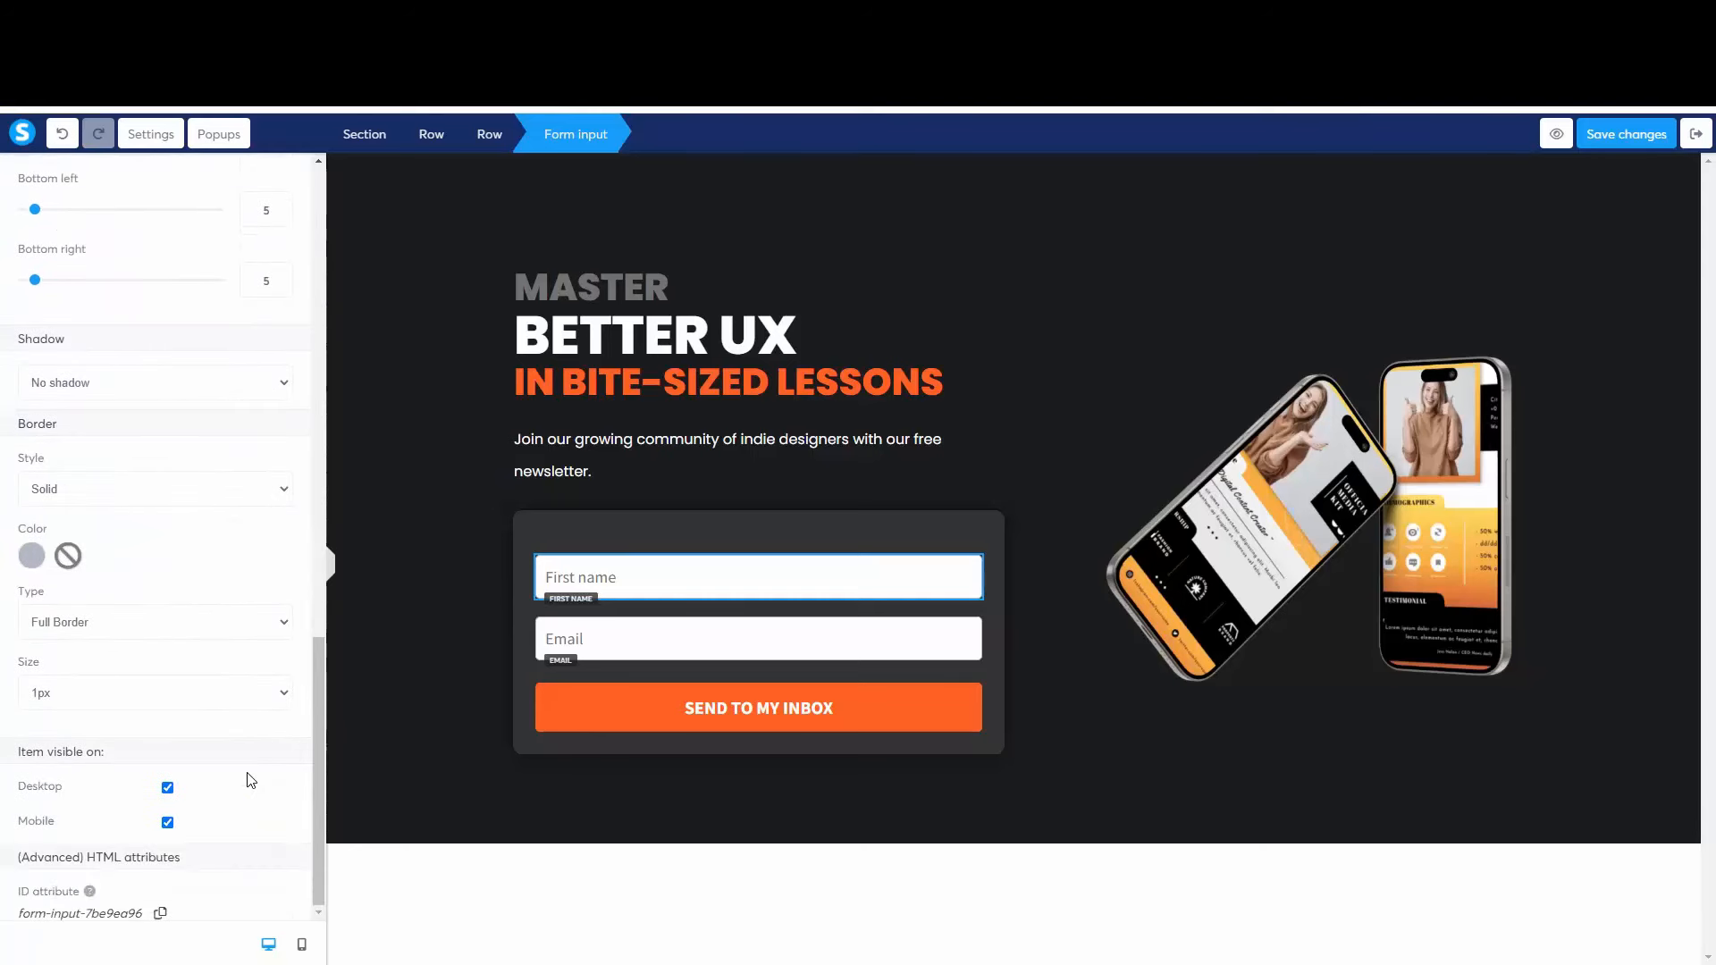
pyautogui.click(706, 707)
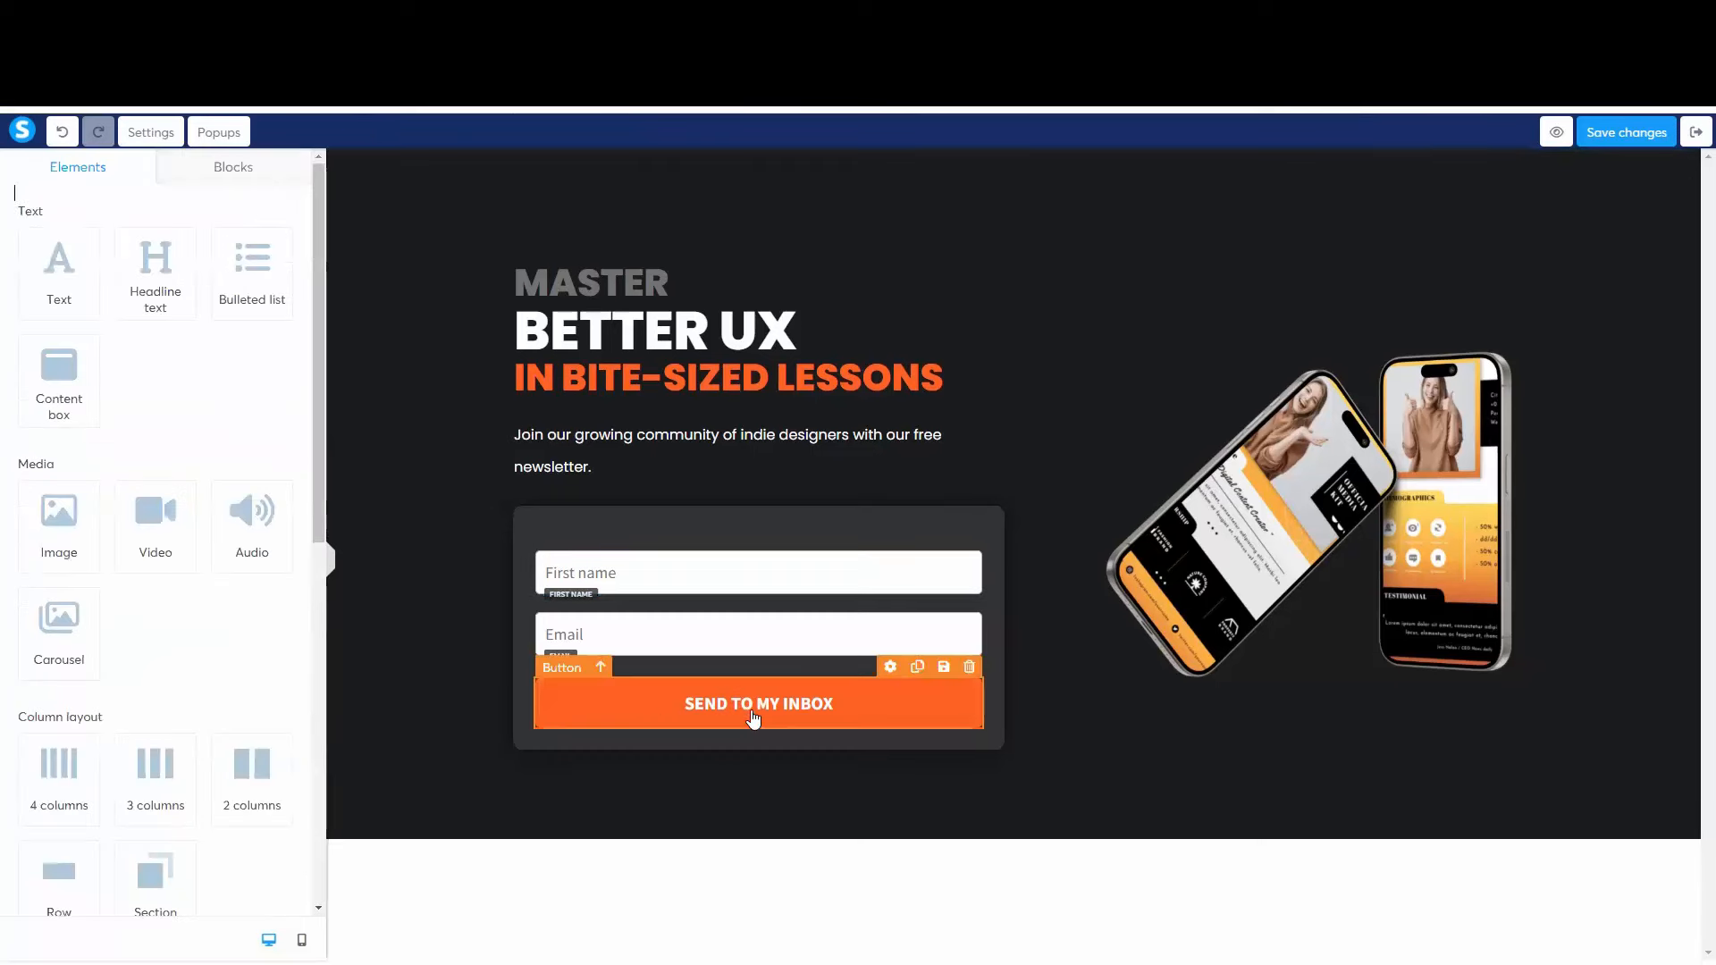
# Step: Examine the SEND TO MY INBOX button's settings, focusing on its click action, alignment and width
pyautogui.click(749, 704)
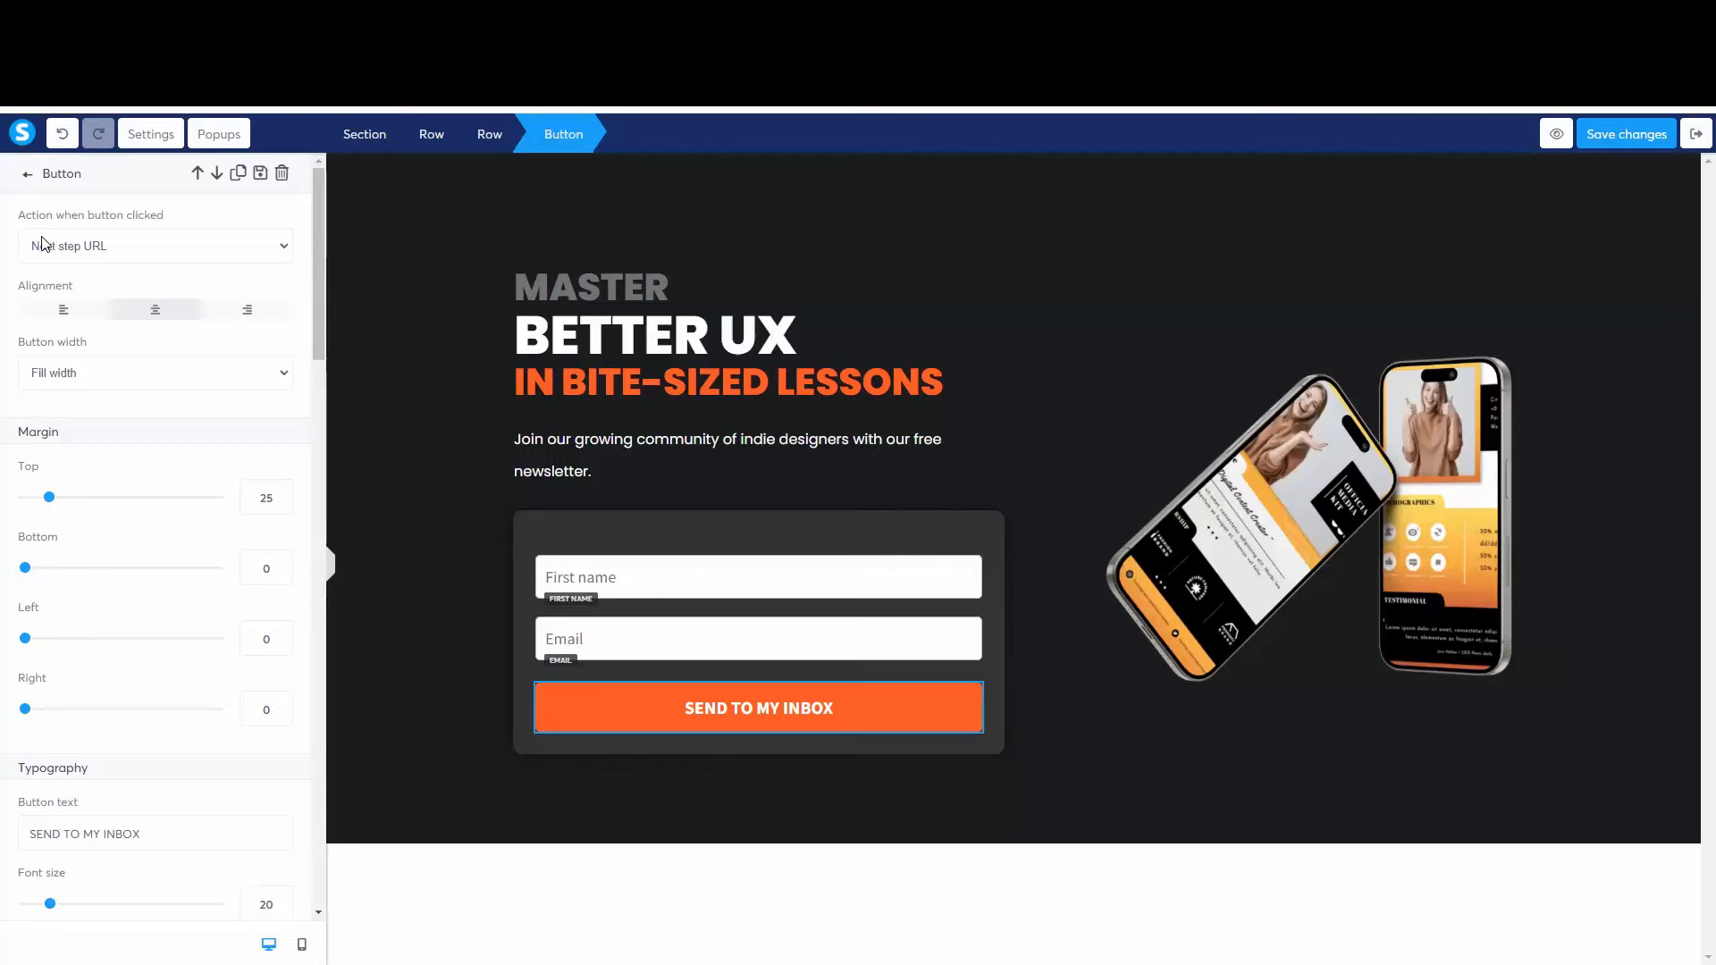
pyautogui.press('Print')
pyautogui.moveTo(7, 181); pyautogui.dragTo(299, 397)
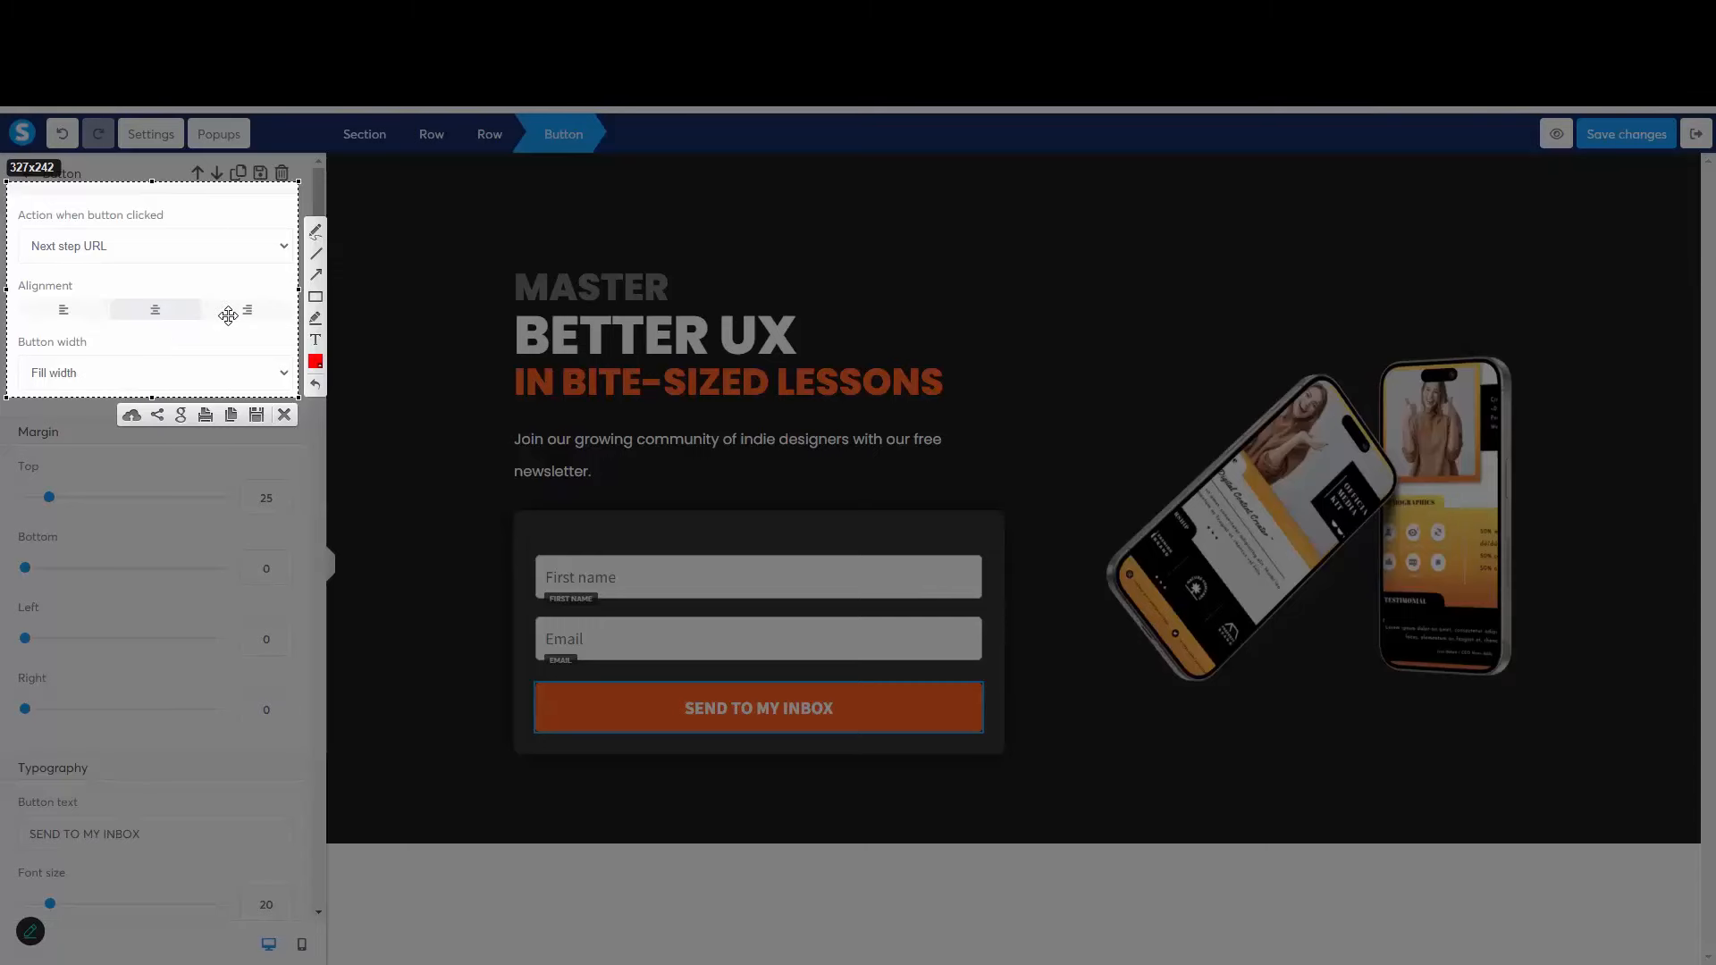
pyautogui.press('Escape')
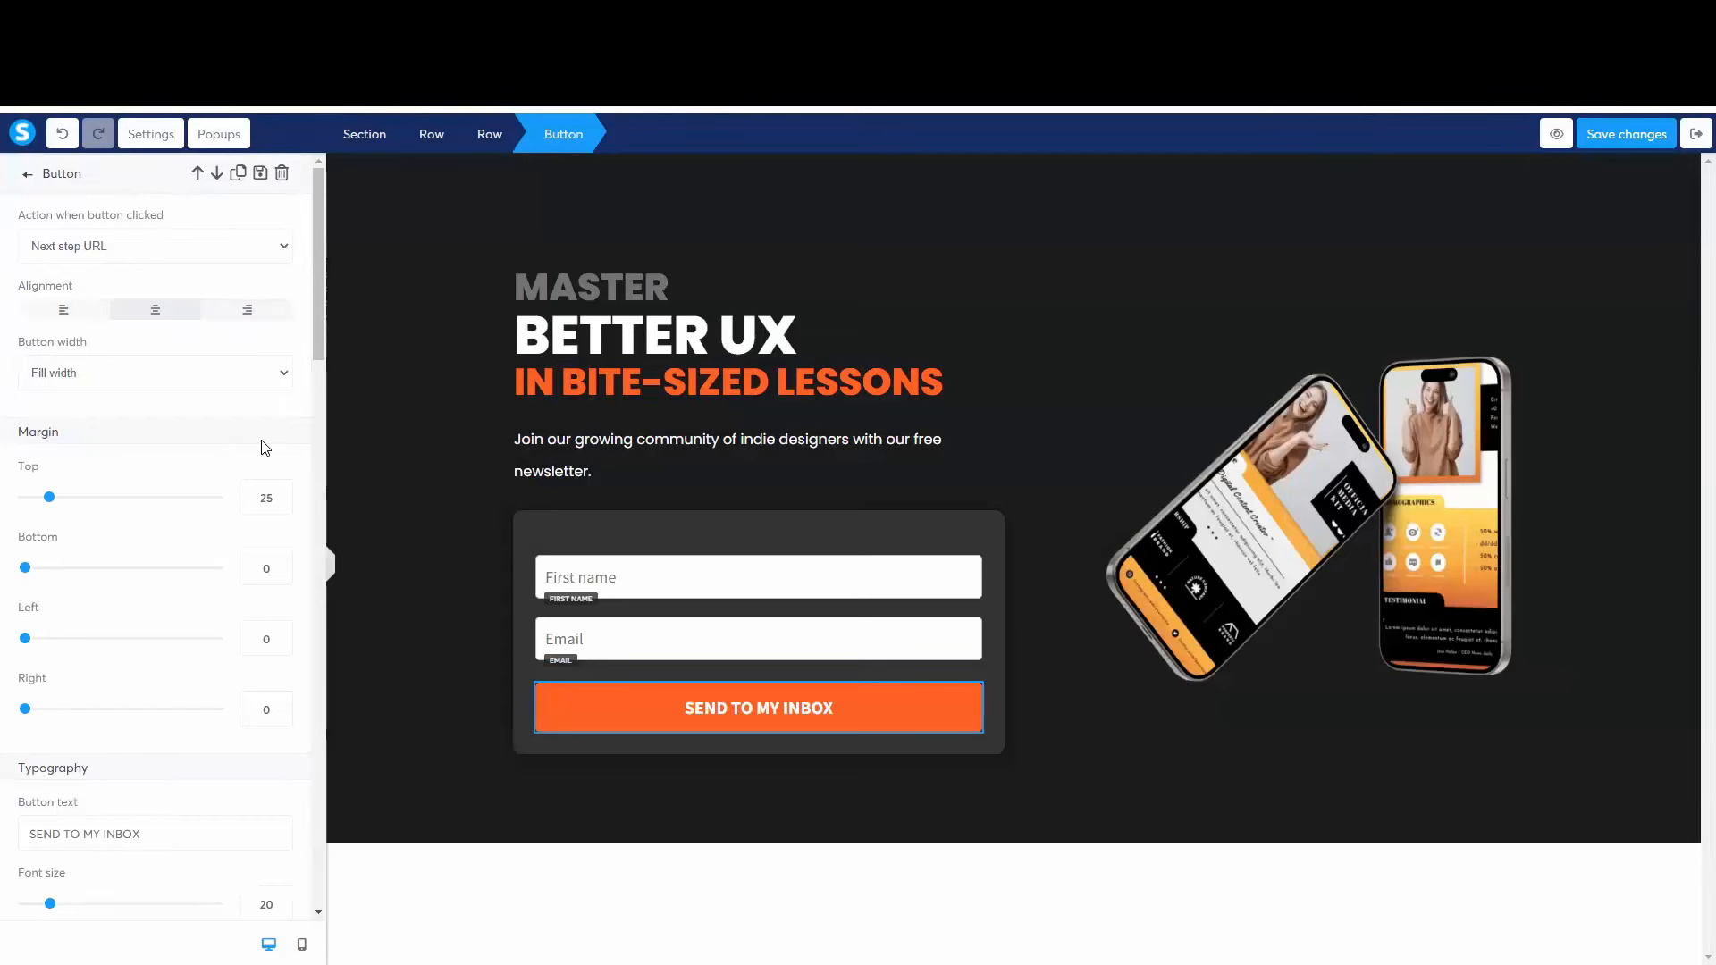
pyautogui.click(697, 698)
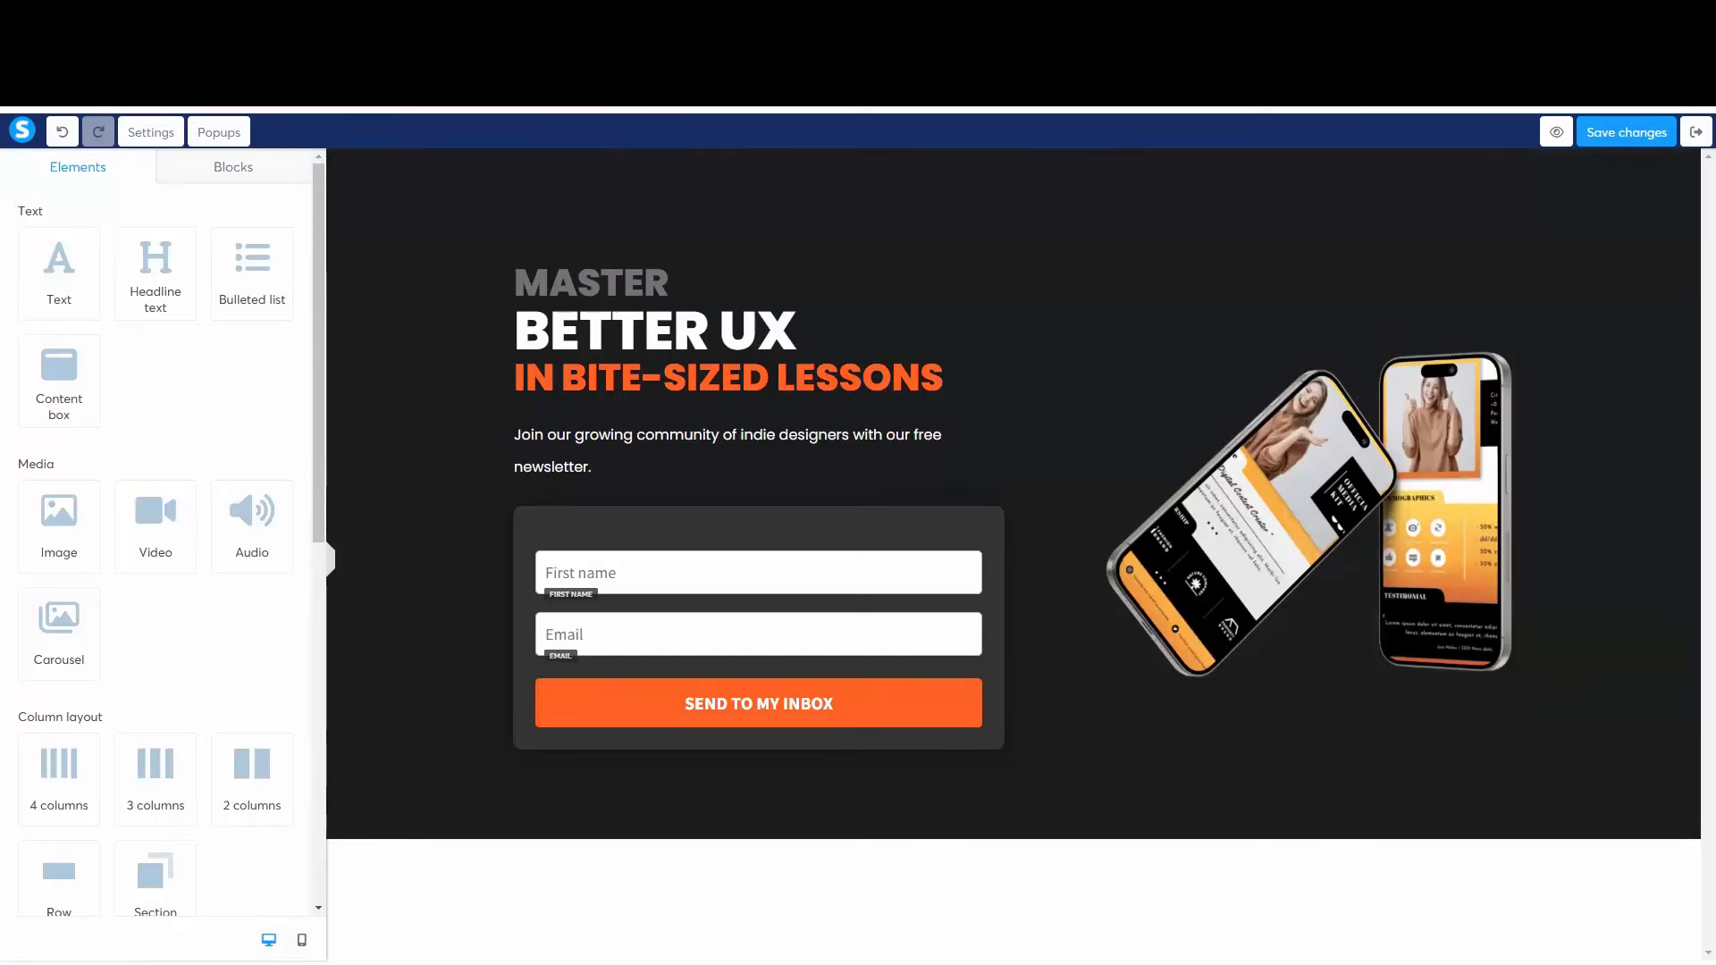
# Step: Switch the squeeze page to its mobile layout and open the settings of the form's Email input
pyautogui.click(302, 939)
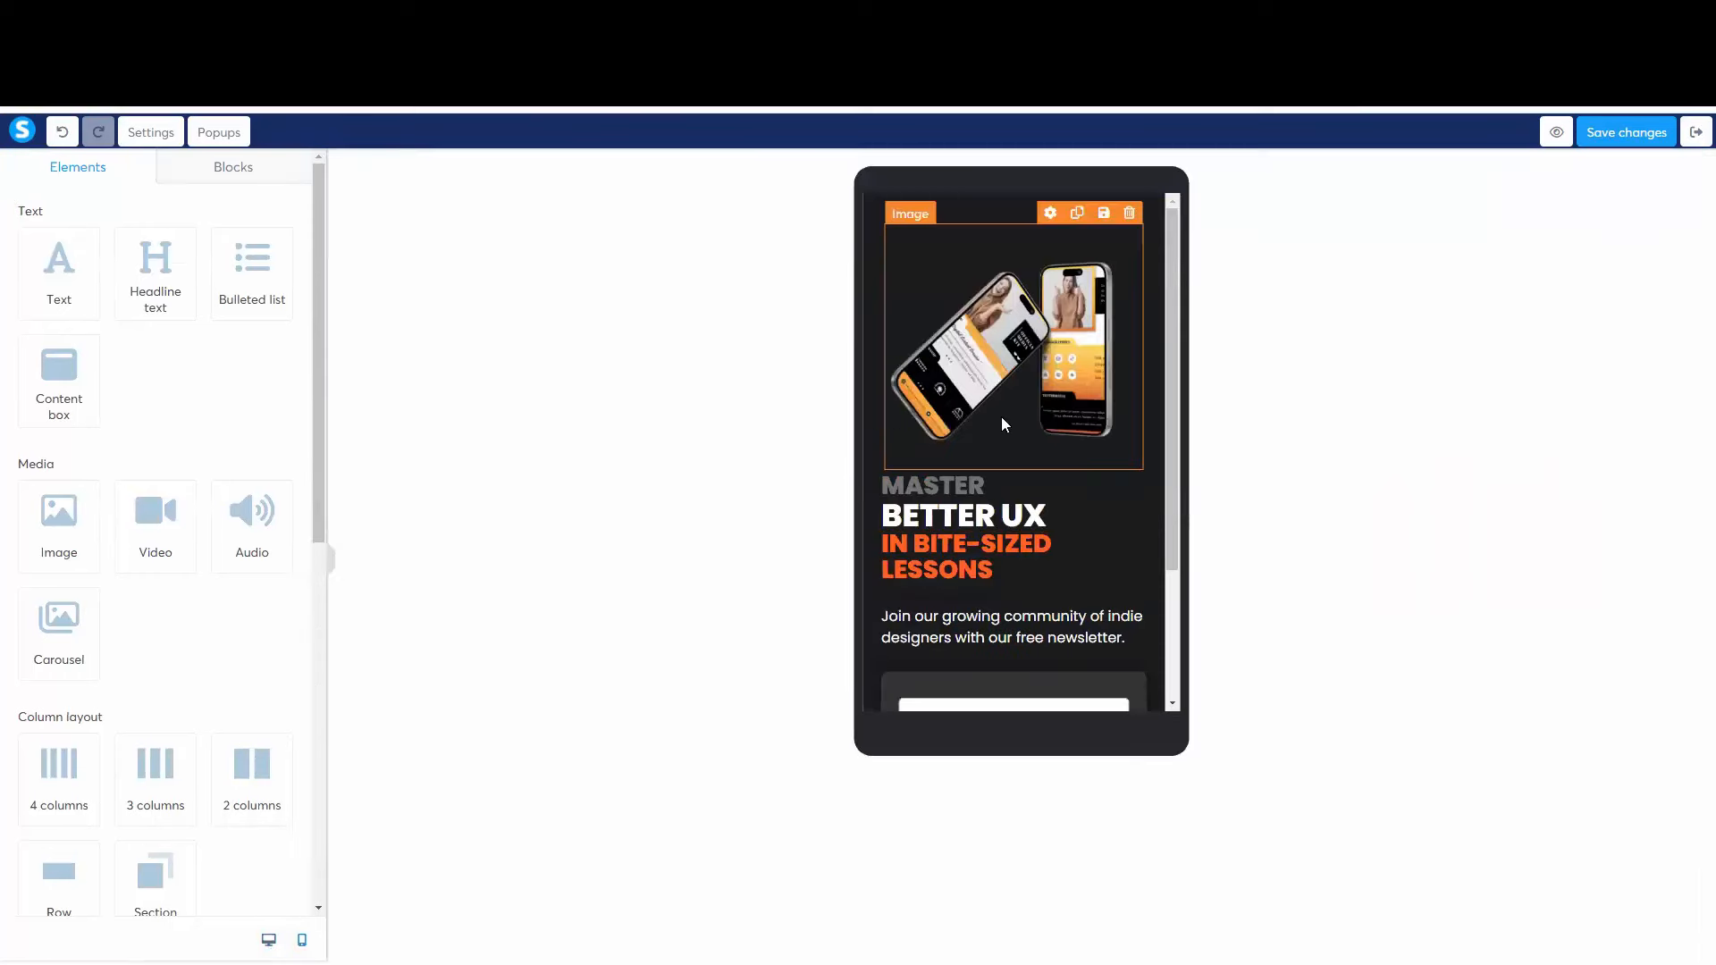
pyautogui.scroll(-2, 1007, 413)
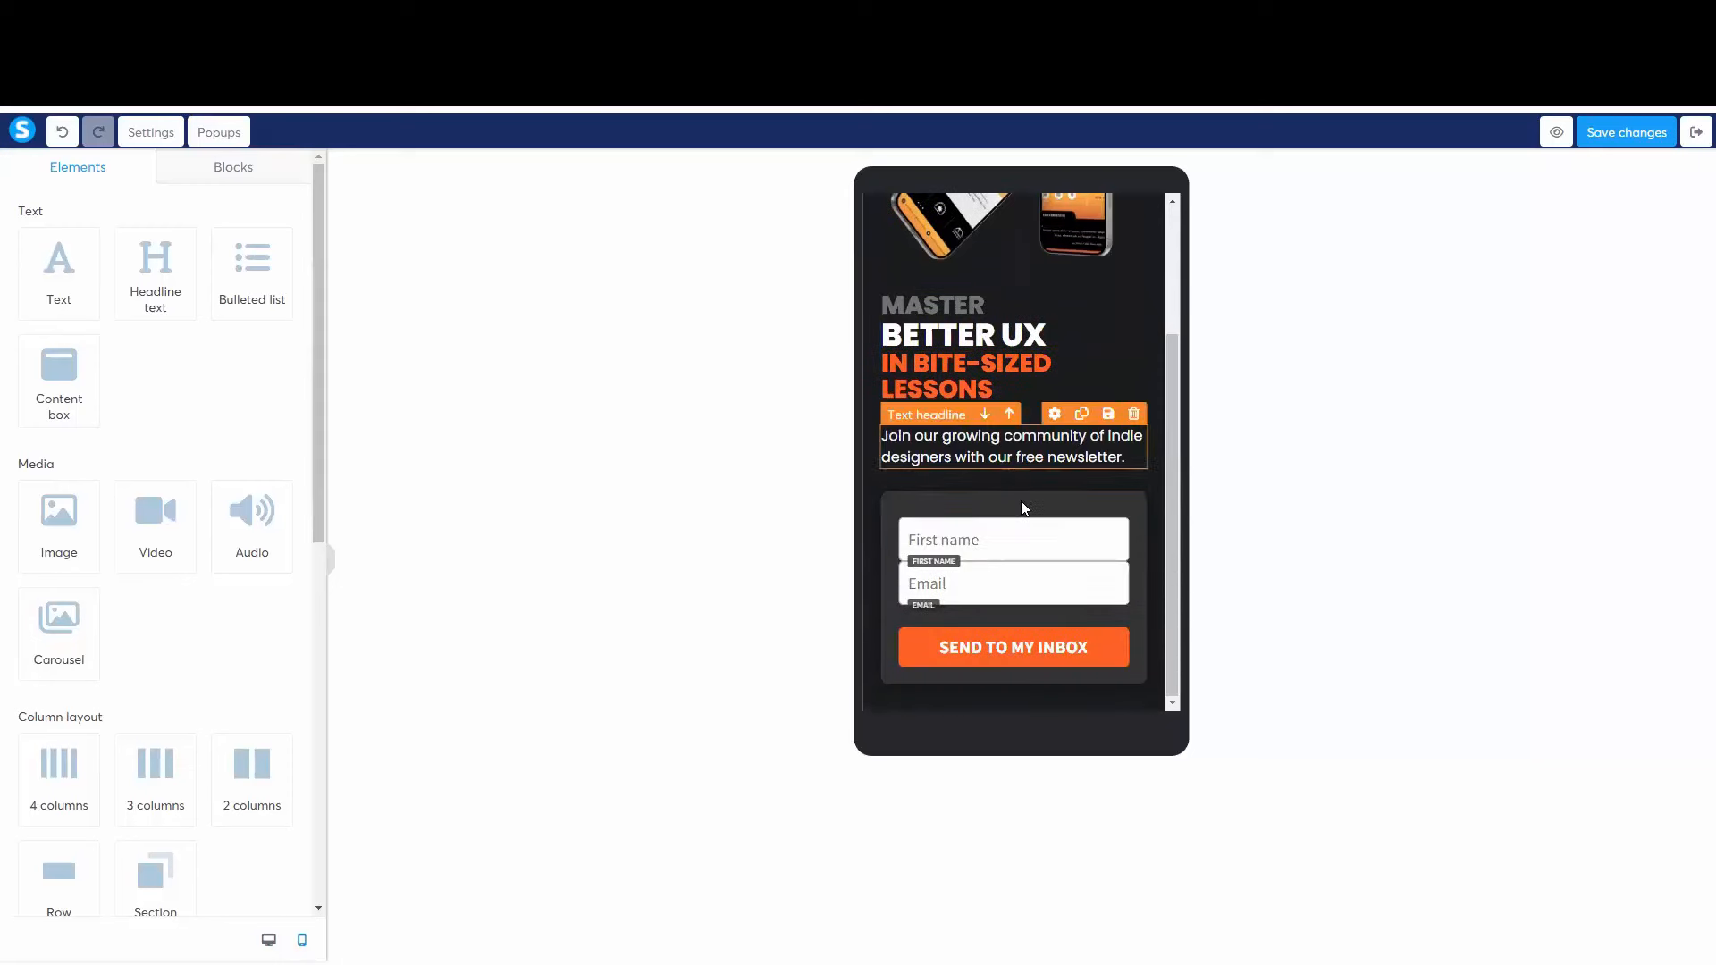
pyautogui.click(1061, 591)
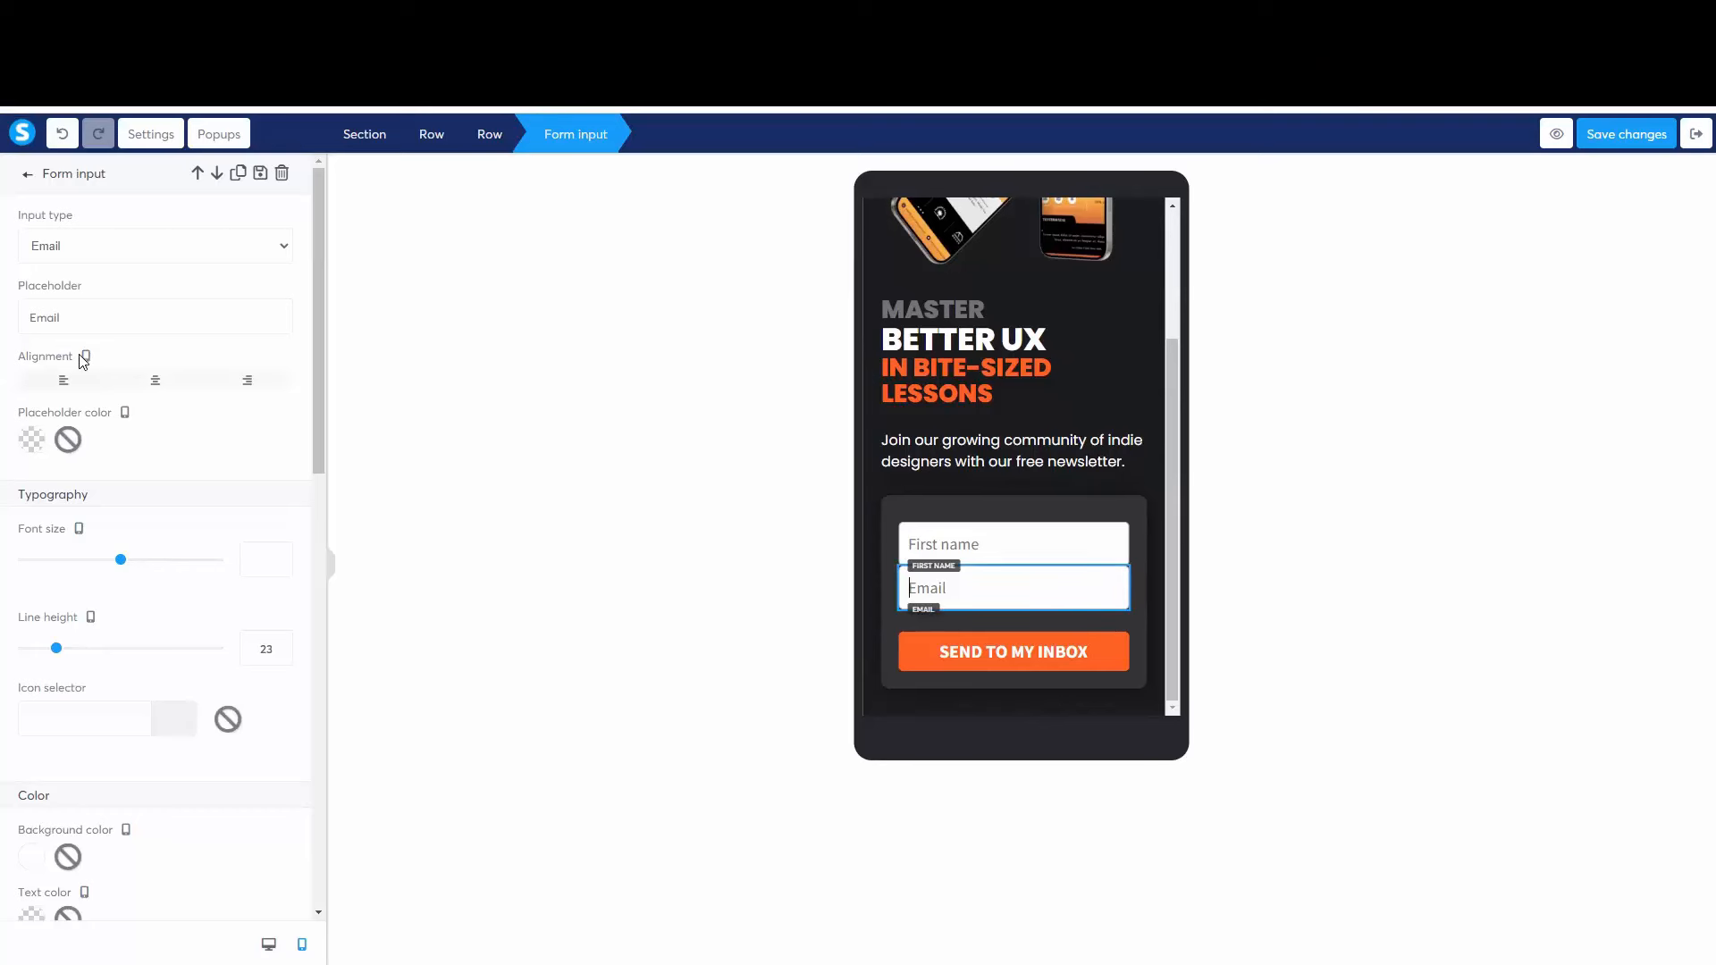
# Step: Capture the Alignment and Placeholder color settings in a screenshot, mark the mobile icon with a red arrow and copy it
pyautogui.press('Print')
pyautogui.moveTo(1, 314); pyautogui.dragTo(272, 521)
pyautogui.moveTo(205, 347)
pyautogui.mouseDown()
pyautogui.moveTo(142, 399)
pyautogui.moveTo(93, 360)
pyautogui.moveTo(284, 944)
pyautogui.moveTo(299, 934)
pyautogui.moveTo(126, 493)
pyautogui.moveTo(134, 400)
pyautogui.mouseUp()
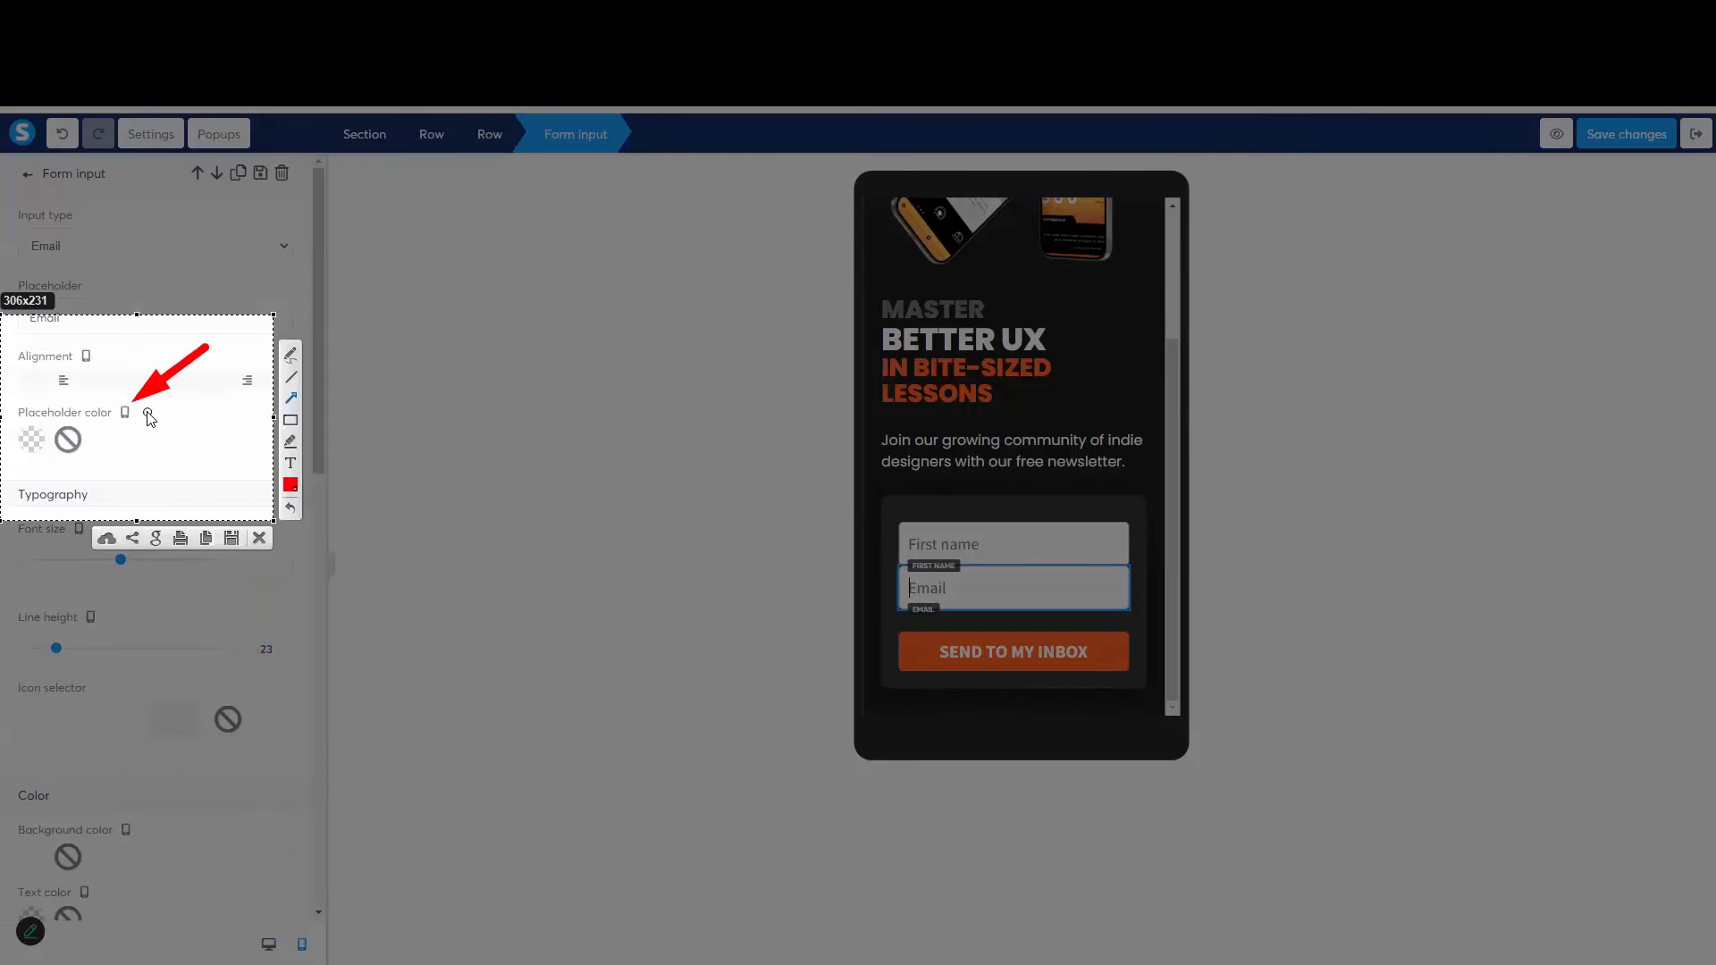
pyautogui.click(204, 537)
# Step: Set the Email input's top margin to about 11 in the mobile layout and save the page changes
pyautogui.scroll(-6, 253, 636)
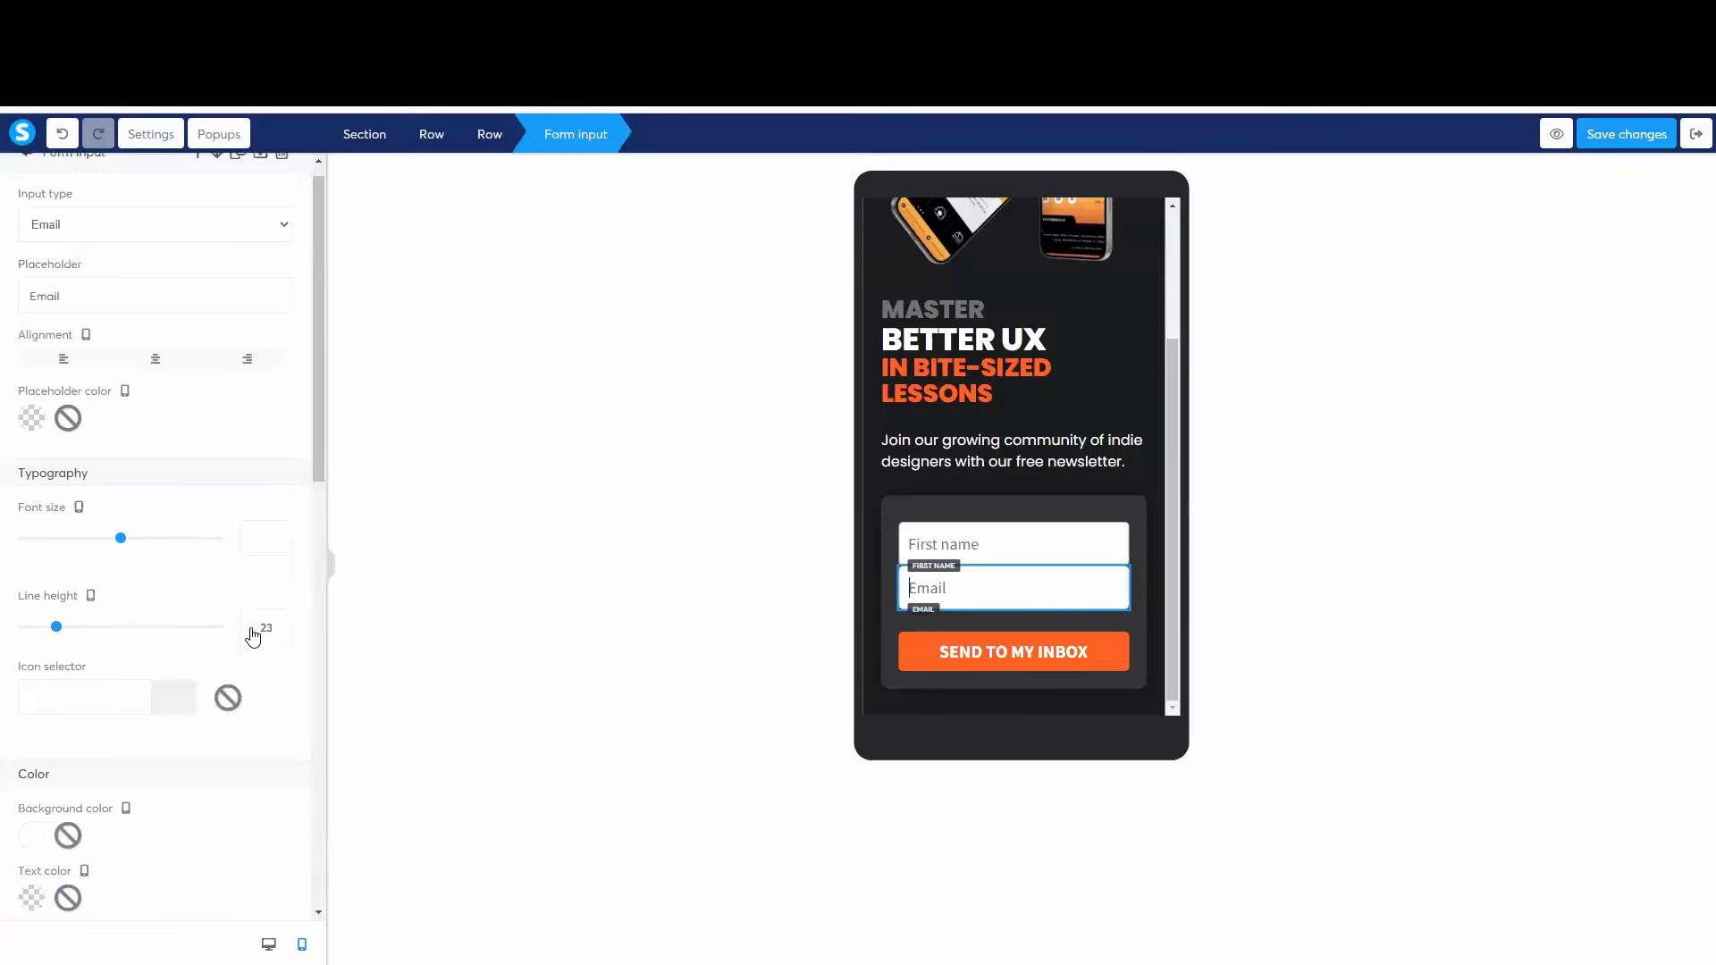
pyautogui.moveTo(24, 508); pyautogui.dragTo(38, 508)
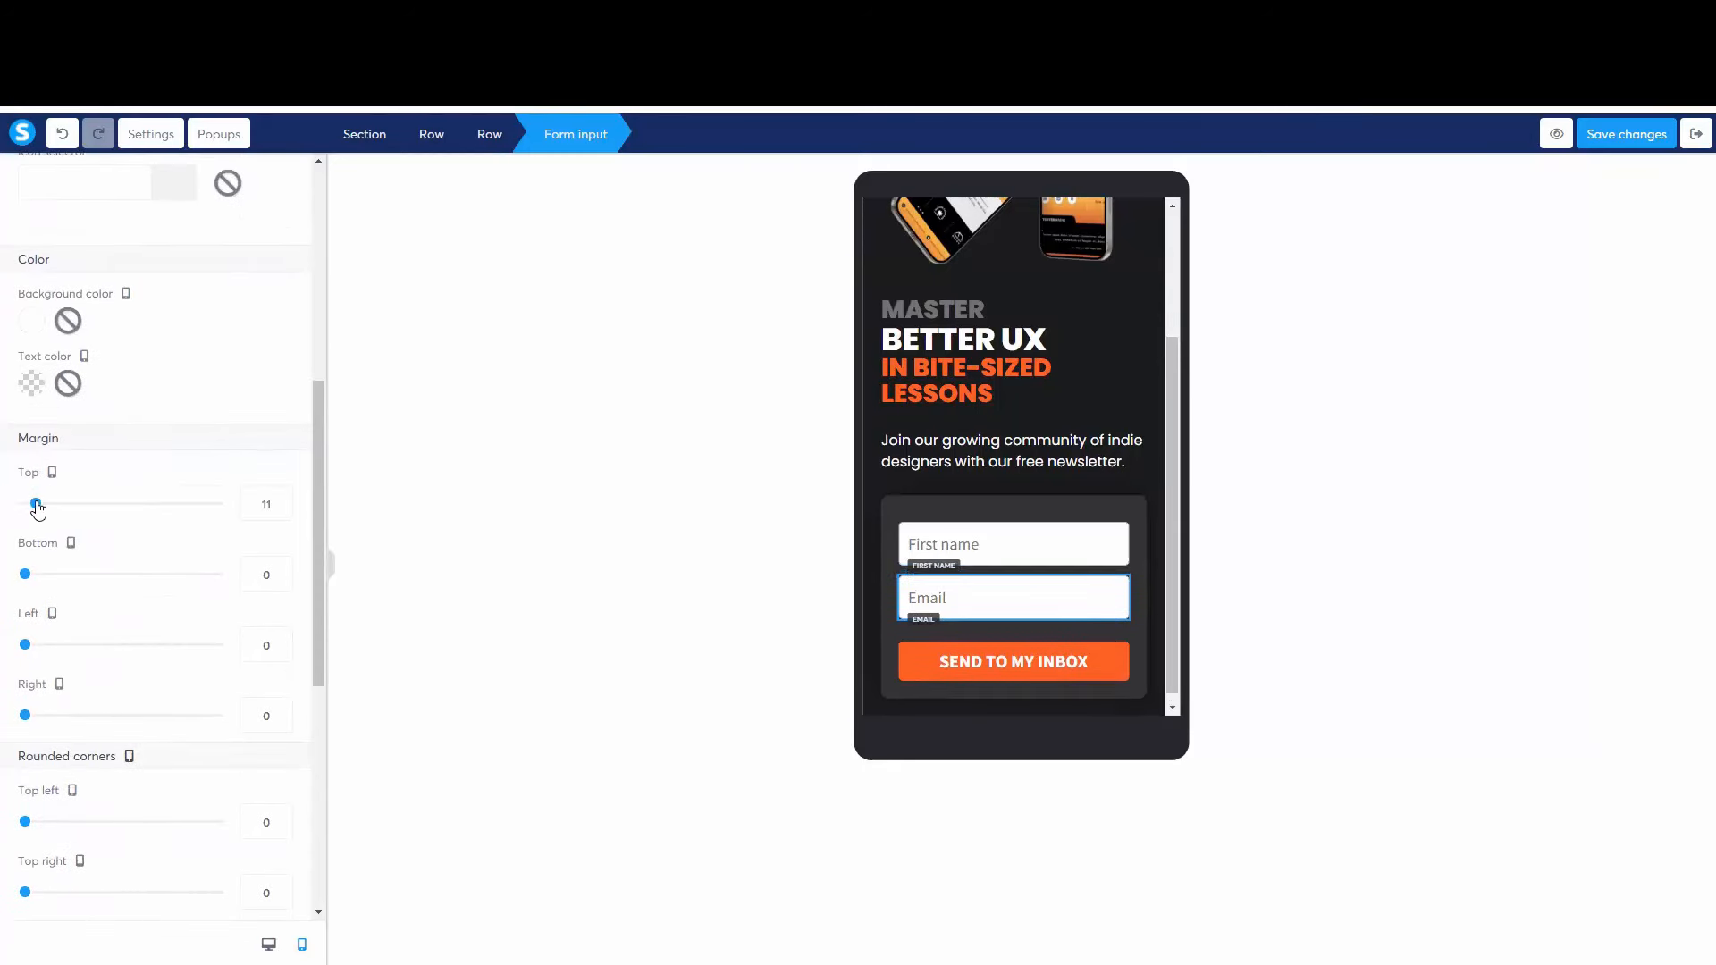
pyautogui.click(619, 577)
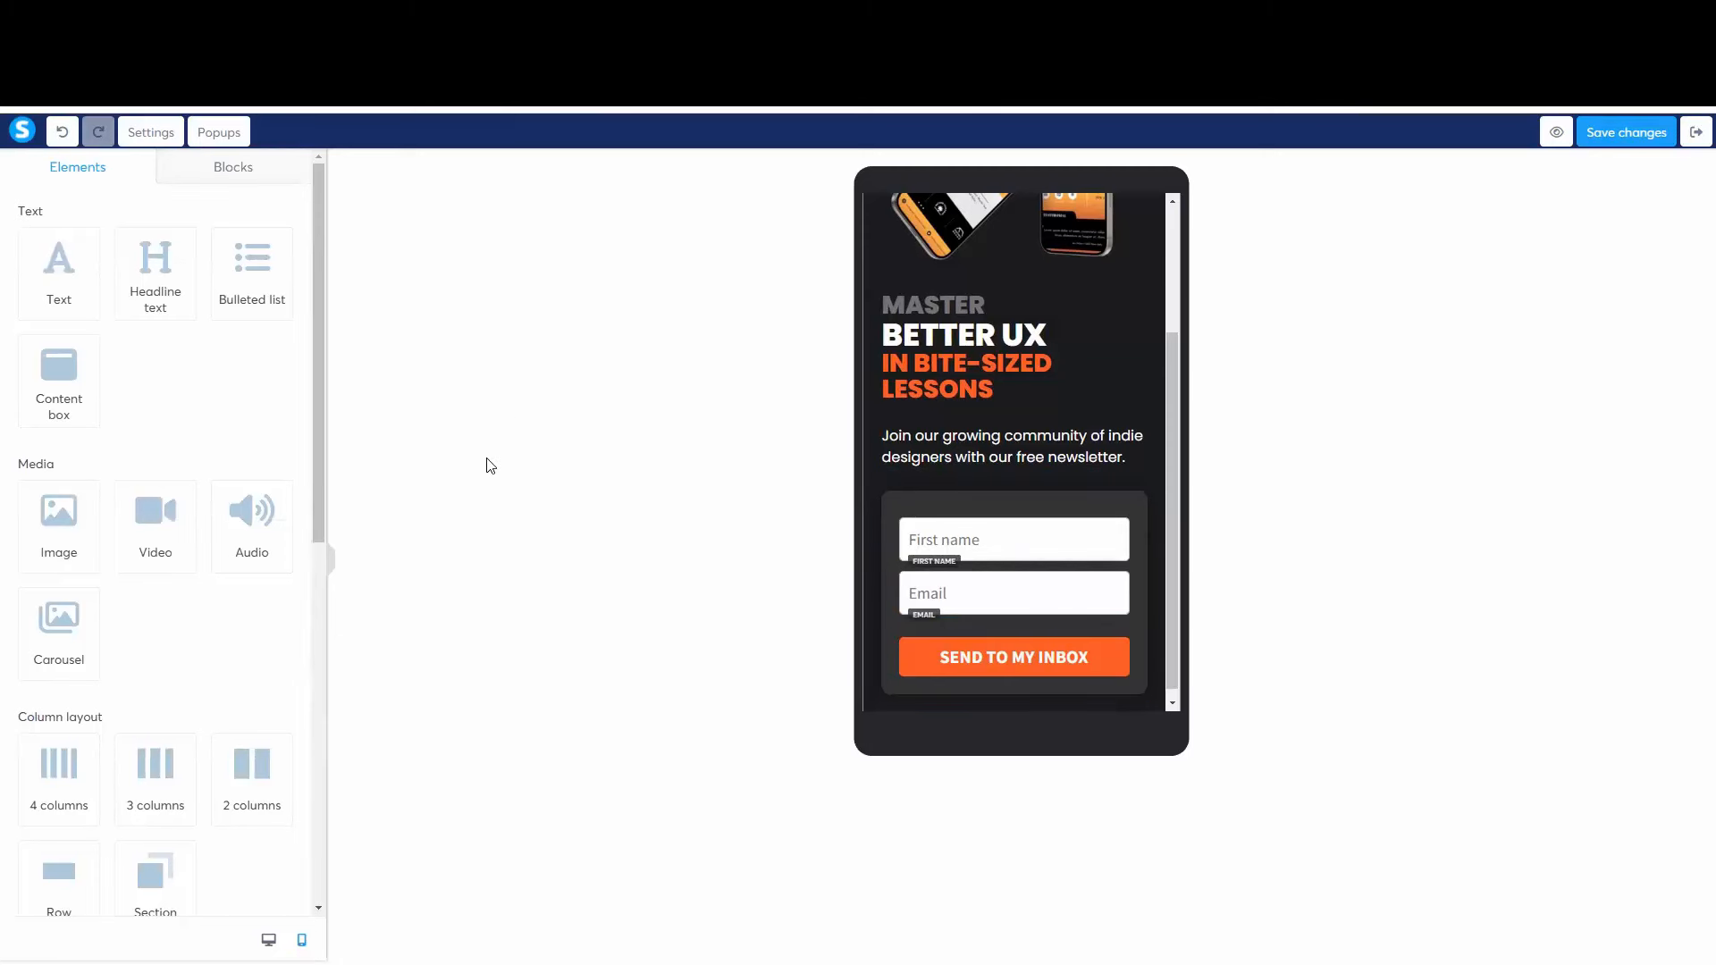
pyautogui.click(1632, 136)
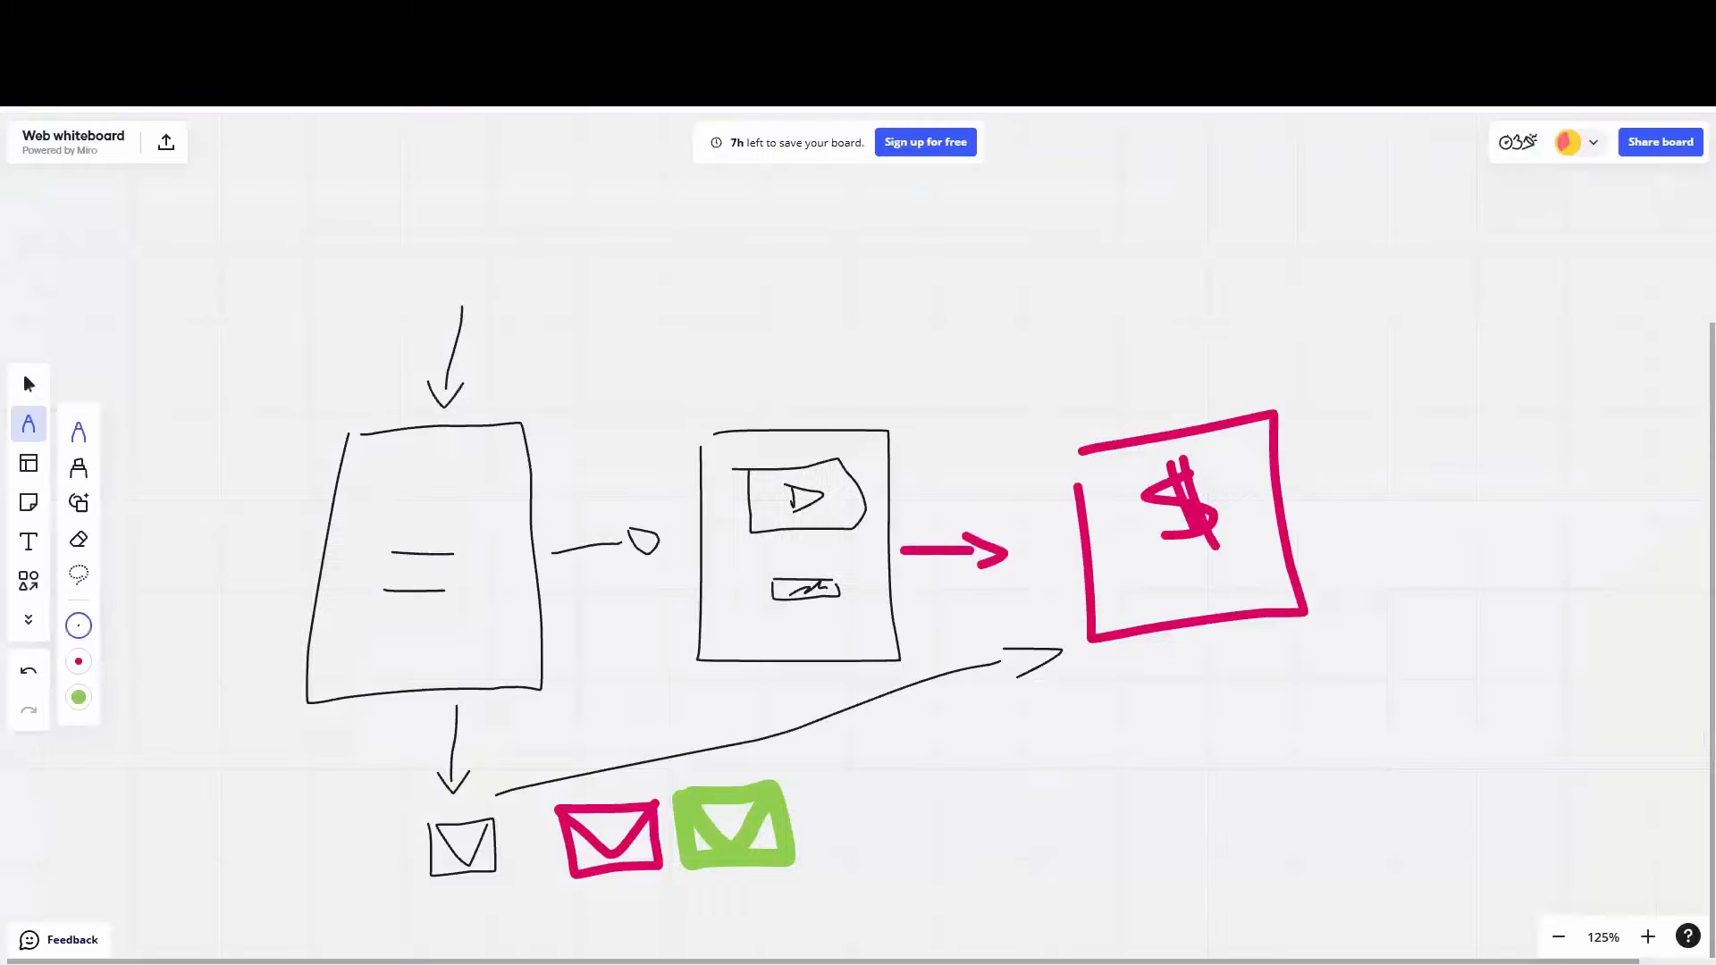
# Step: Switch to the Web whiteboard and draw a downward arrow above the second page sketch
pyautogui.moveTo(810, 313)
pyautogui.mouseDown()
pyautogui.moveTo(804, 382)
pyautogui.moveTo(822, 380)
pyautogui.mouseUp()
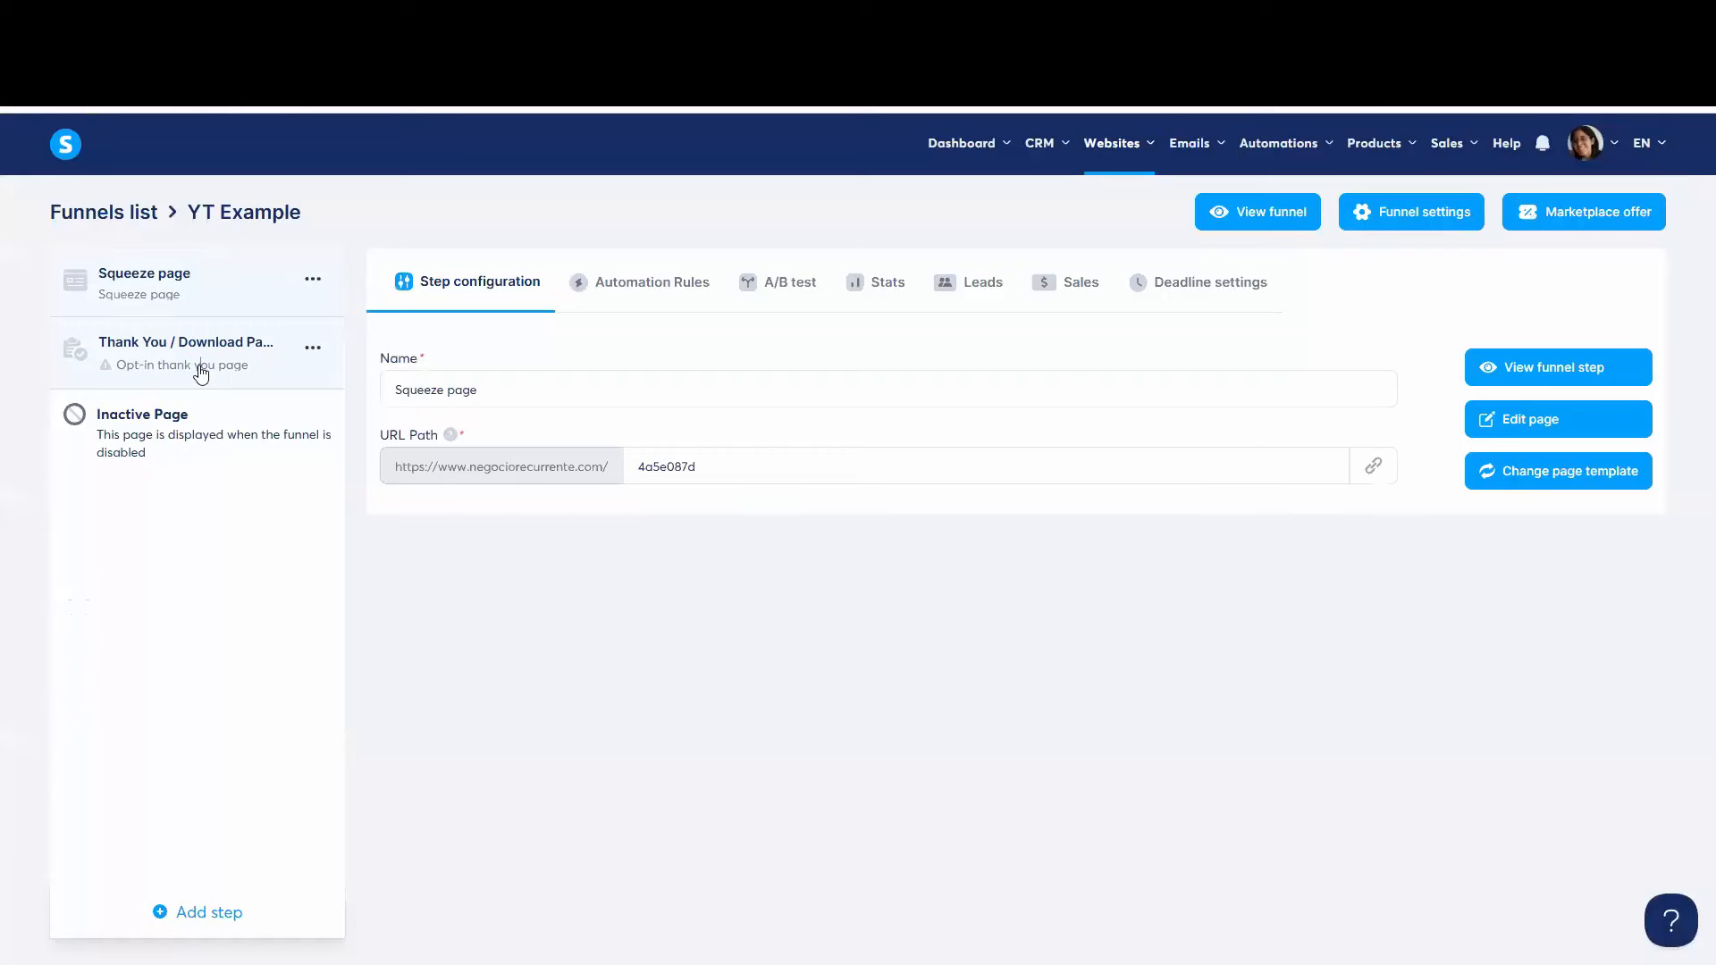
# Step: Open the funnel's Thank You / Download Page step and show 30 templates at once
pyautogui.click(201, 373)
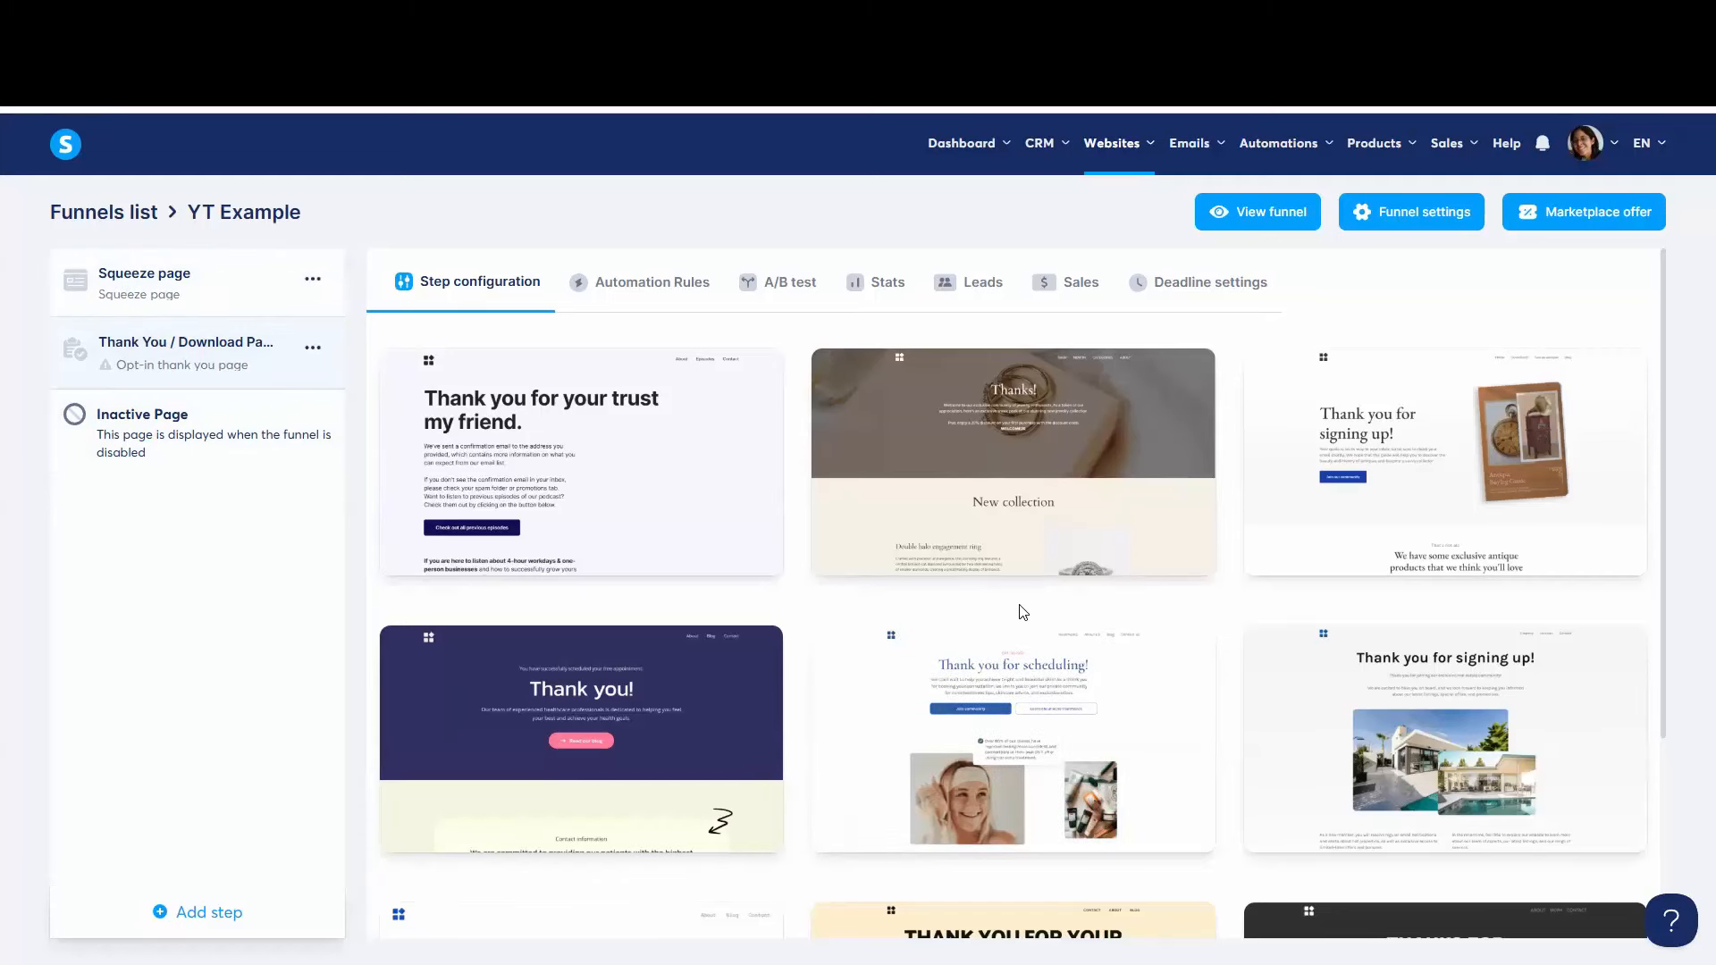
pyautogui.scroll(-3, 1023, 612)
pyautogui.moveTo(560, 732)
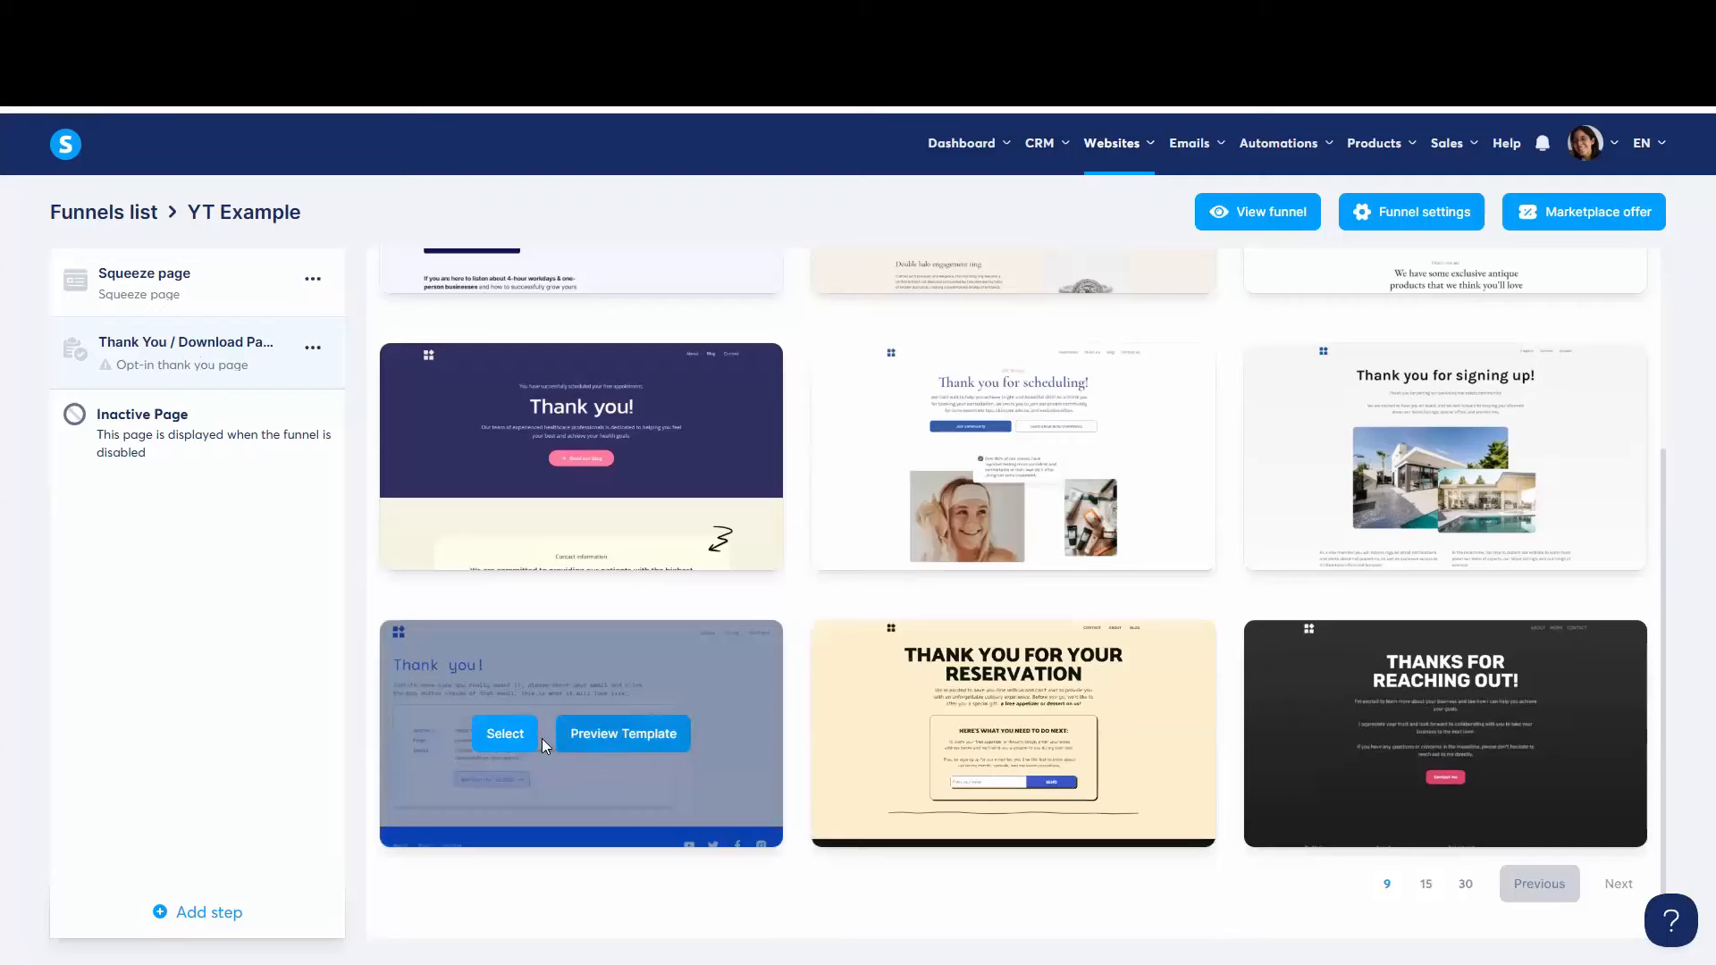
pyautogui.click(1466, 885)
pyautogui.moveTo(1122, 754)
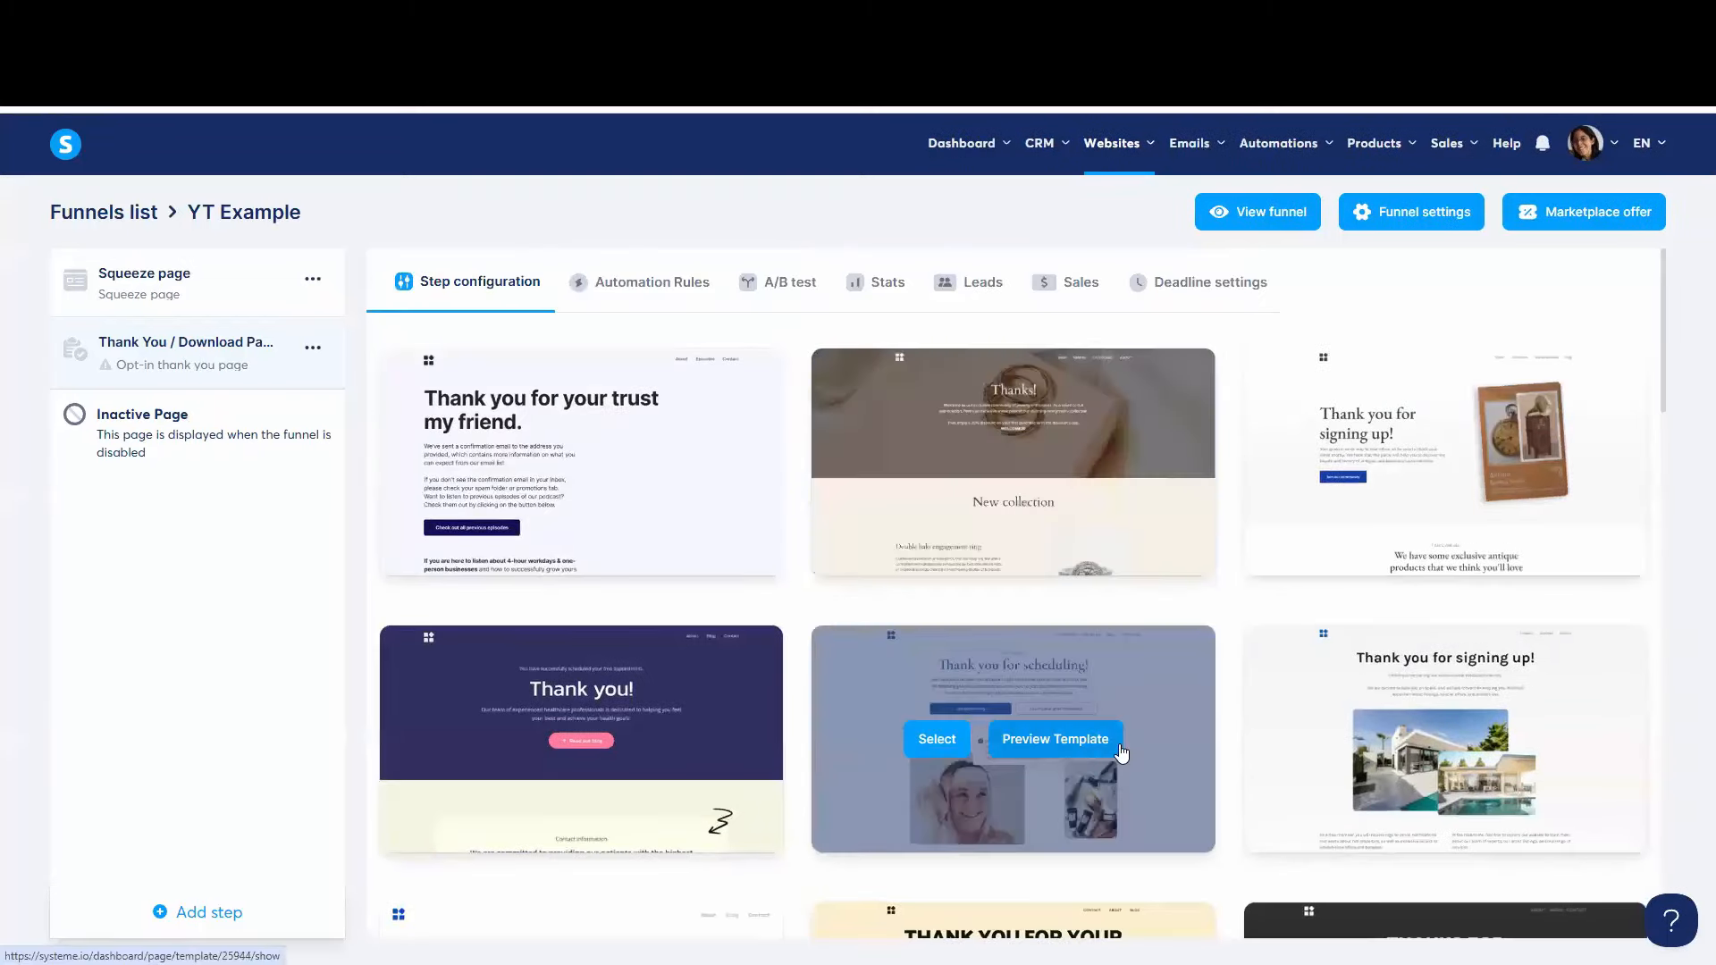
# Step: Look through the thank-you page templates and preview the "Thanks For Showing Interest!" design from start to end
pyautogui.scroll(-9, 1116, 713)
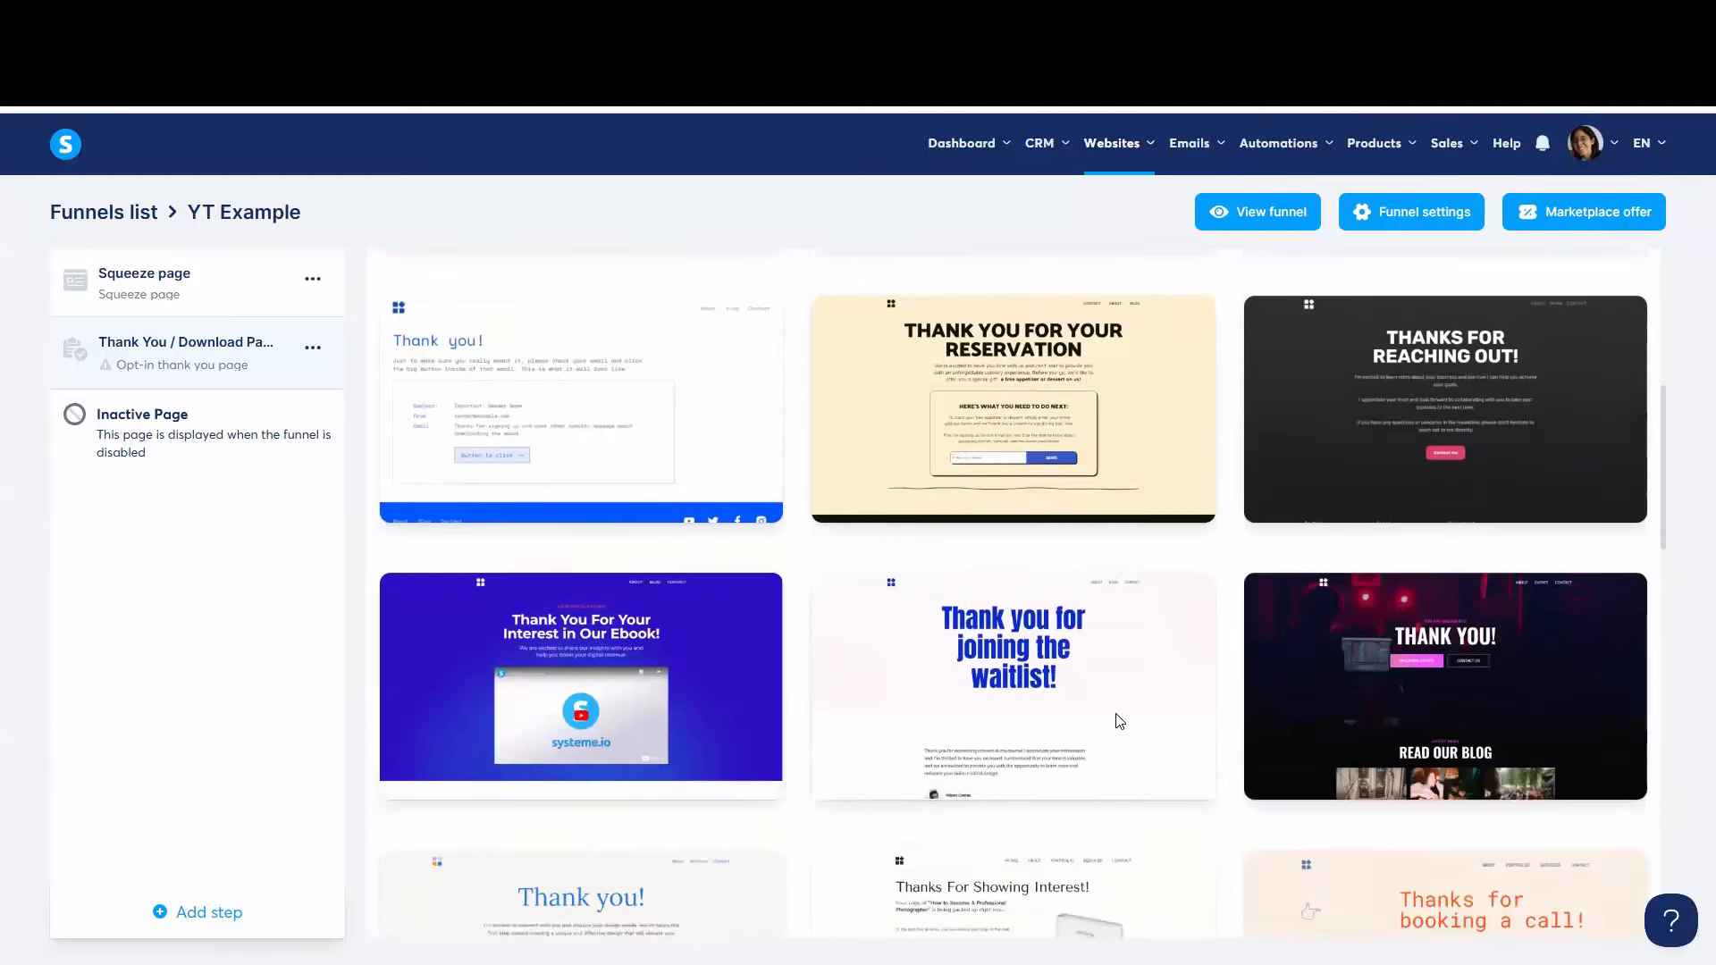
pyautogui.scroll(-5, 1116, 714)
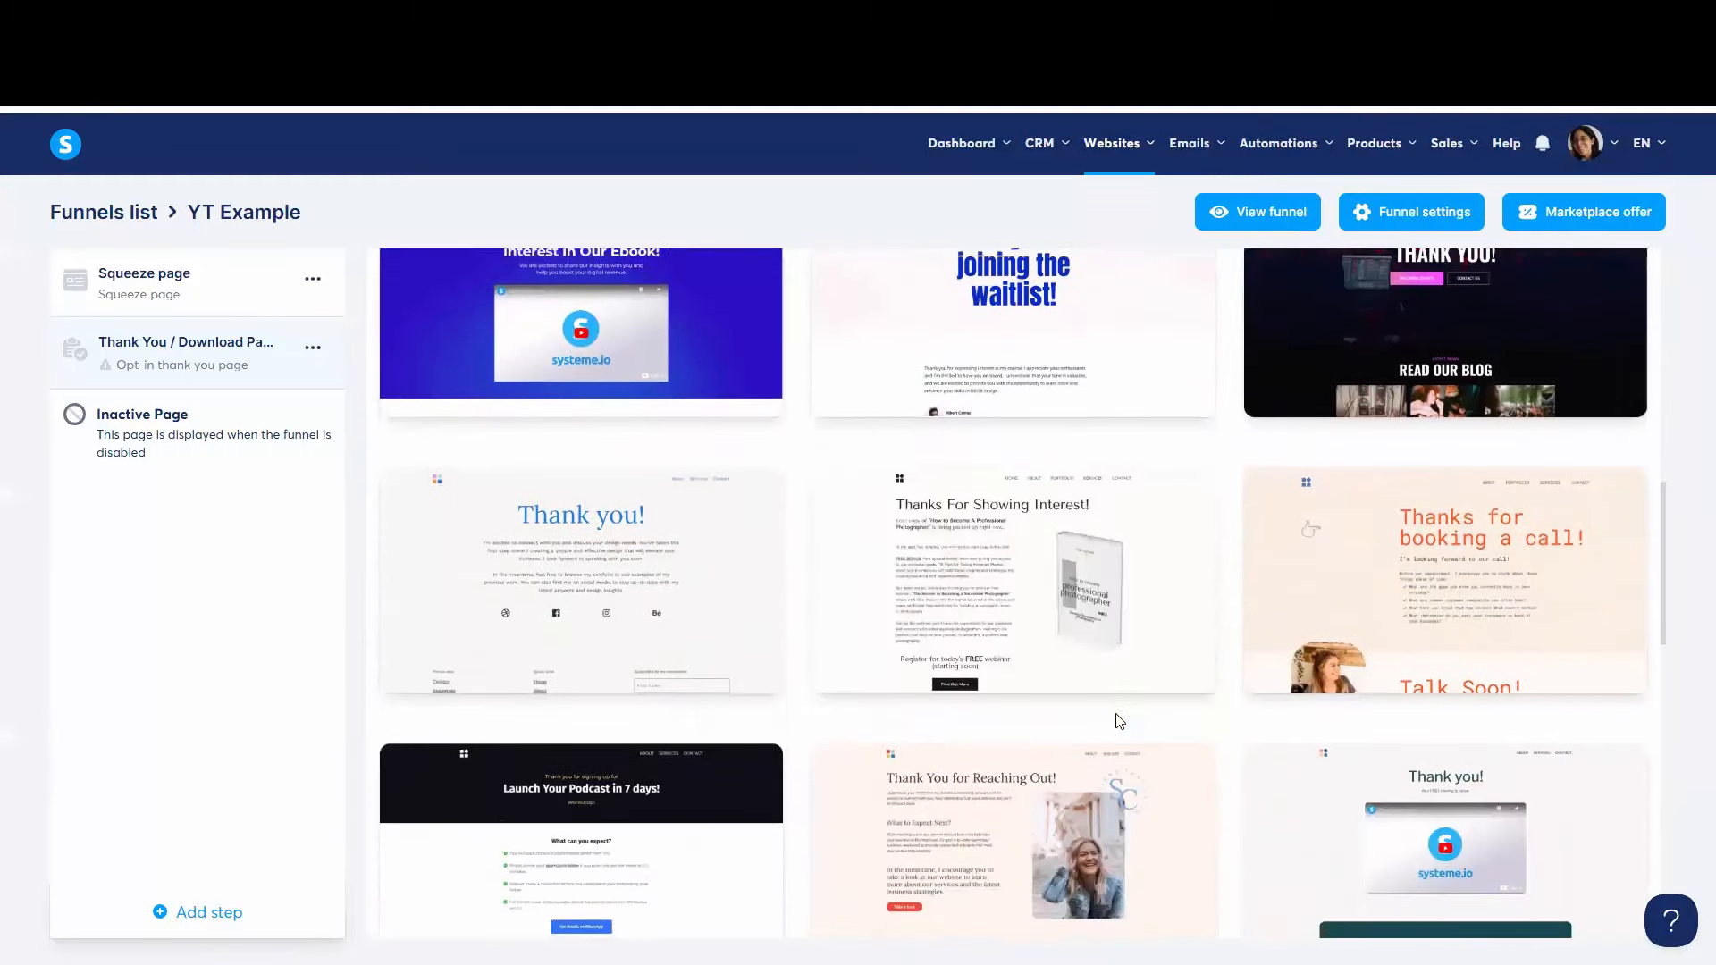
pyautogui.scroll(-1, 1116, 714)
pyautogui.scroll(3, 1113, 710)
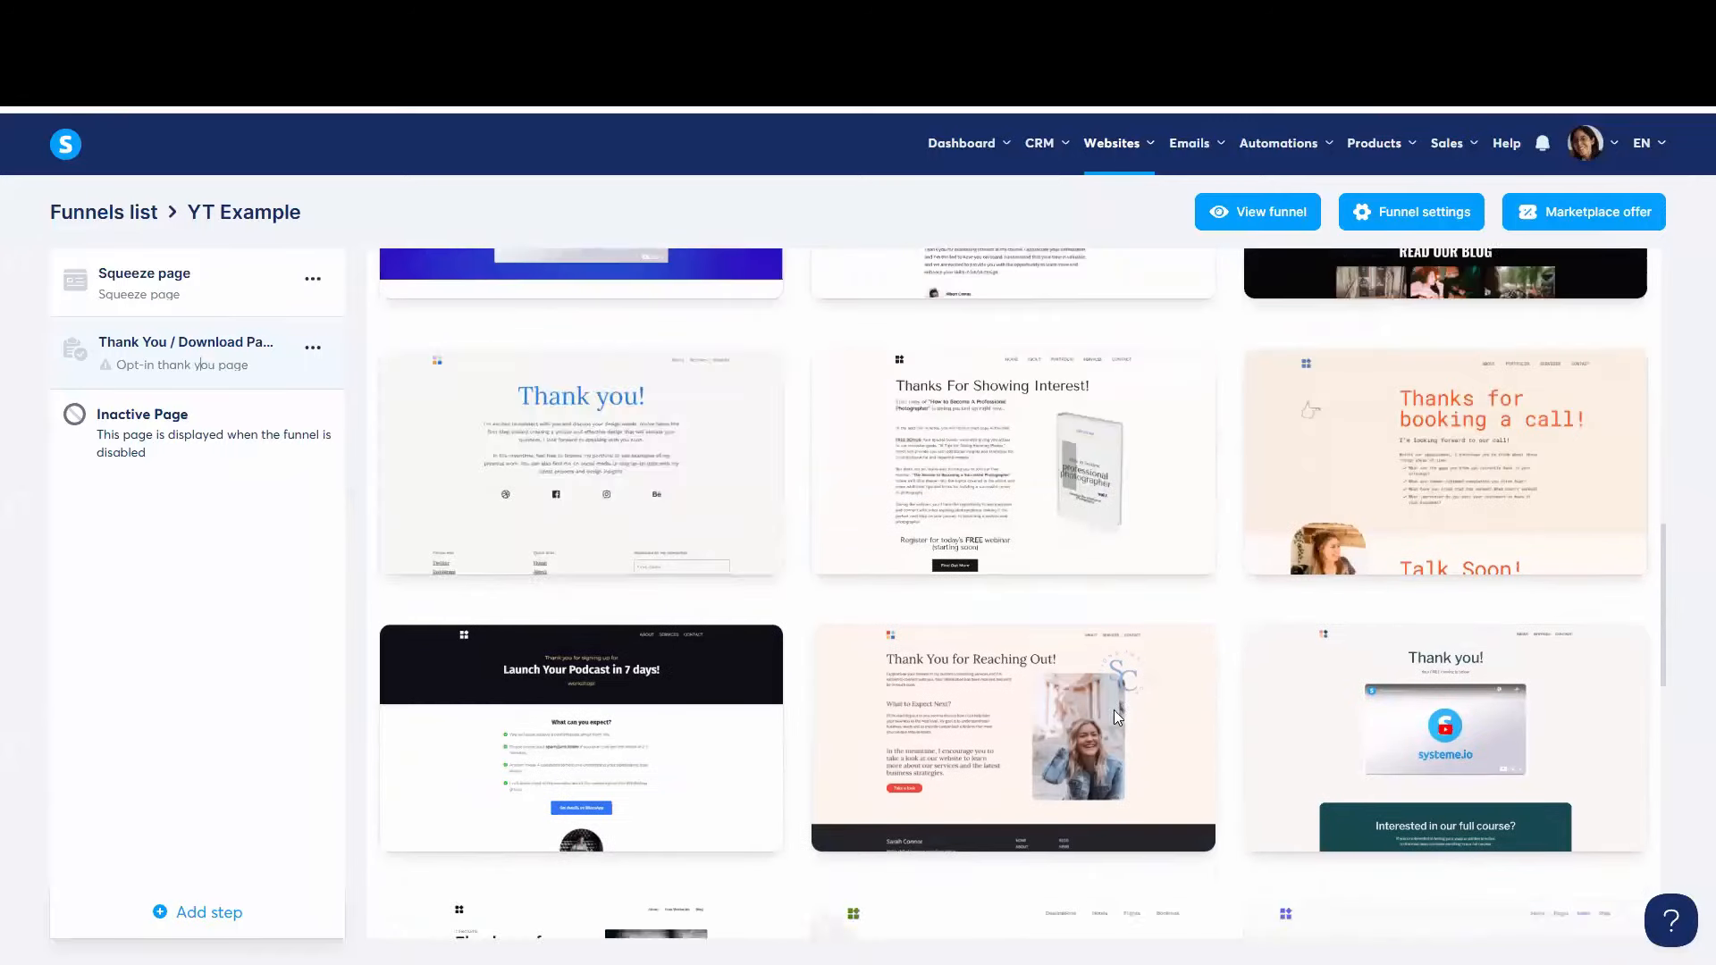
pyautogui.moveTo(577, 501)
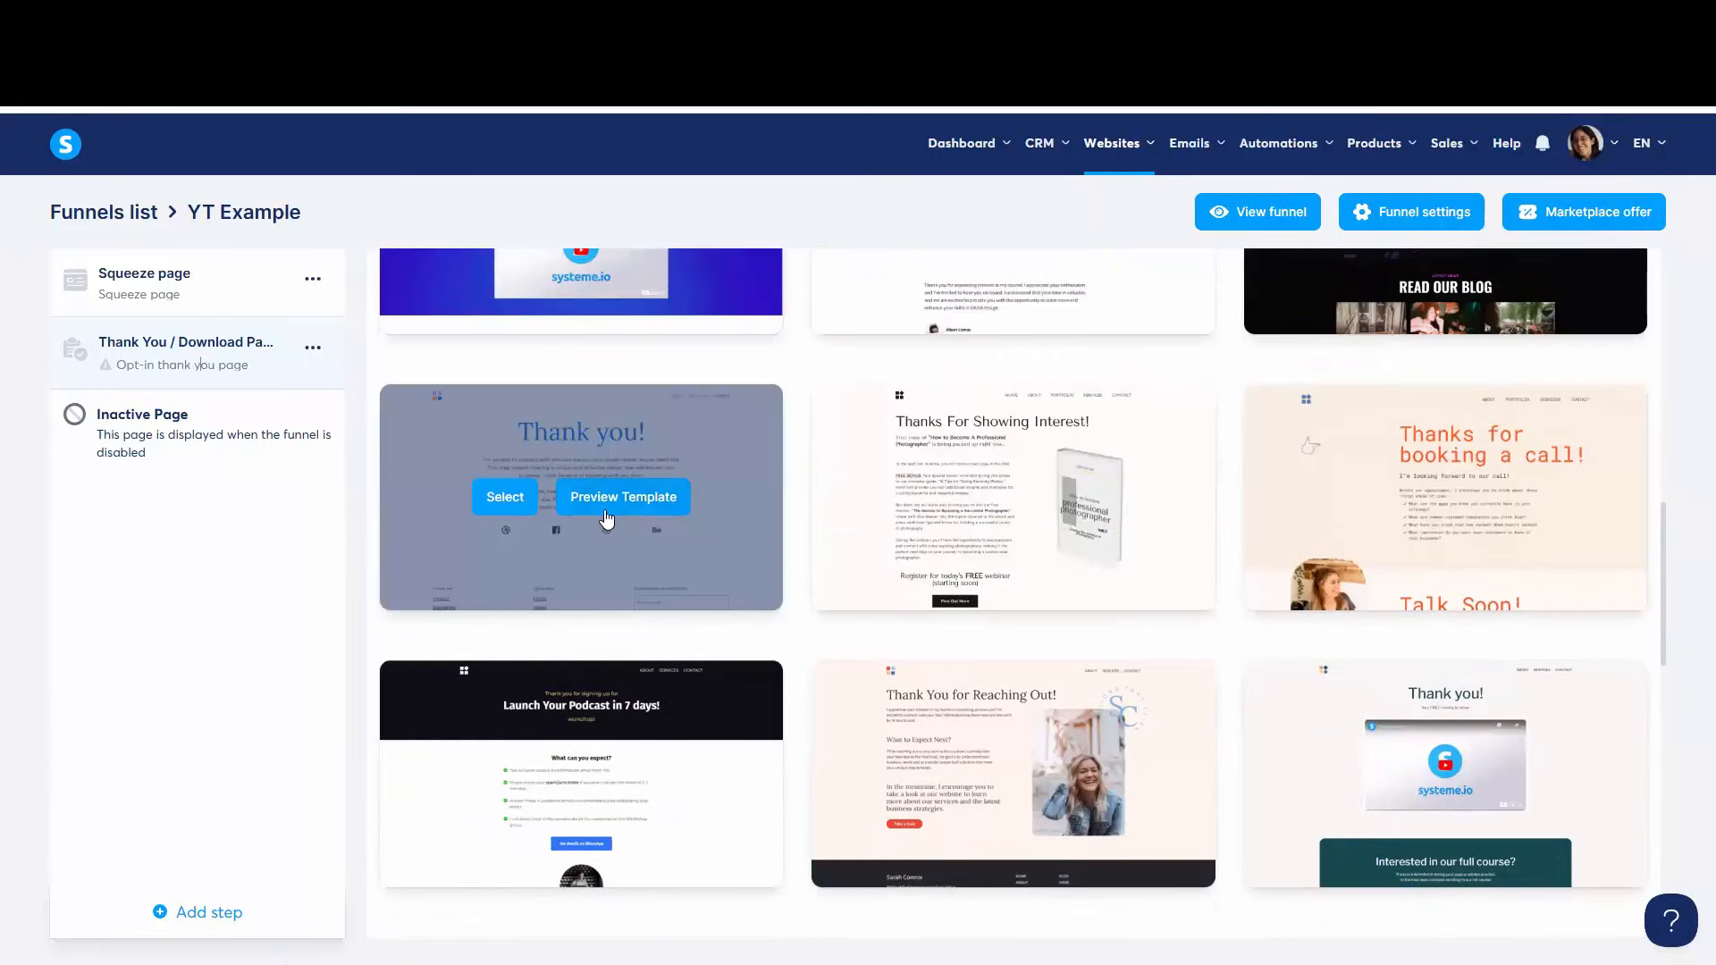
pyautogui.scroll(2, 616, 438)
pyautogui.scroll(-2, 1218, 613)
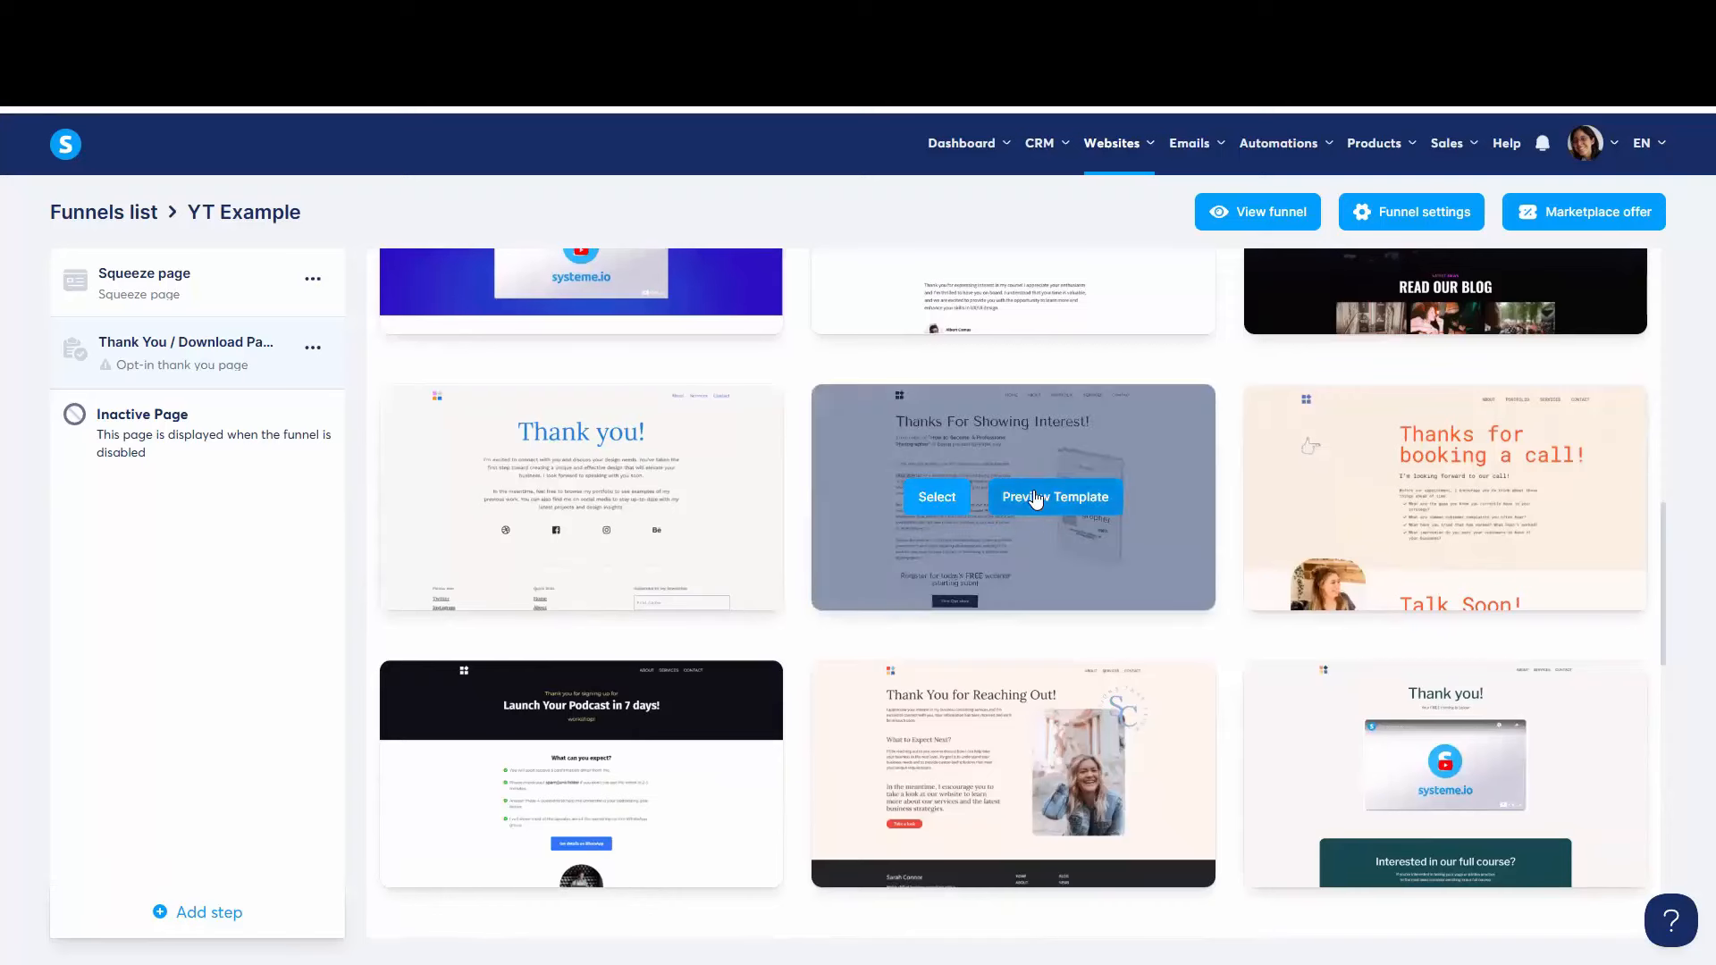
pyautogui.click(1034, 498)
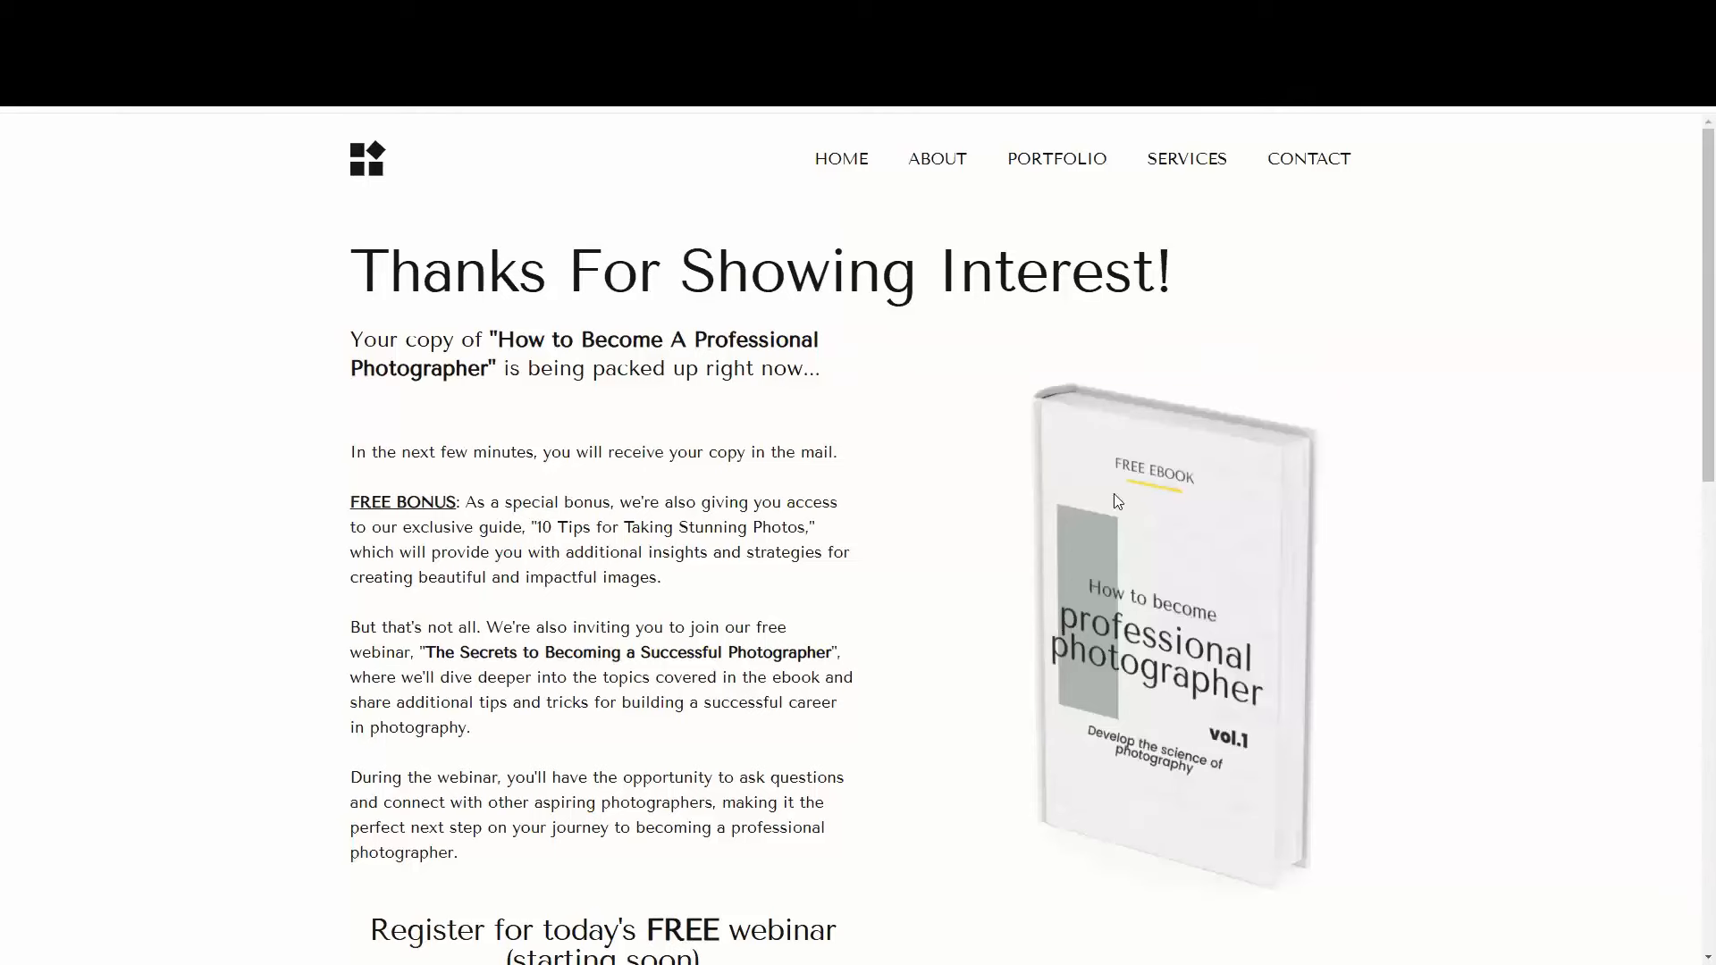
pyautogui.scroll(-8, 1108, 499)
pyautogui.scroll(5, 1111, 399)
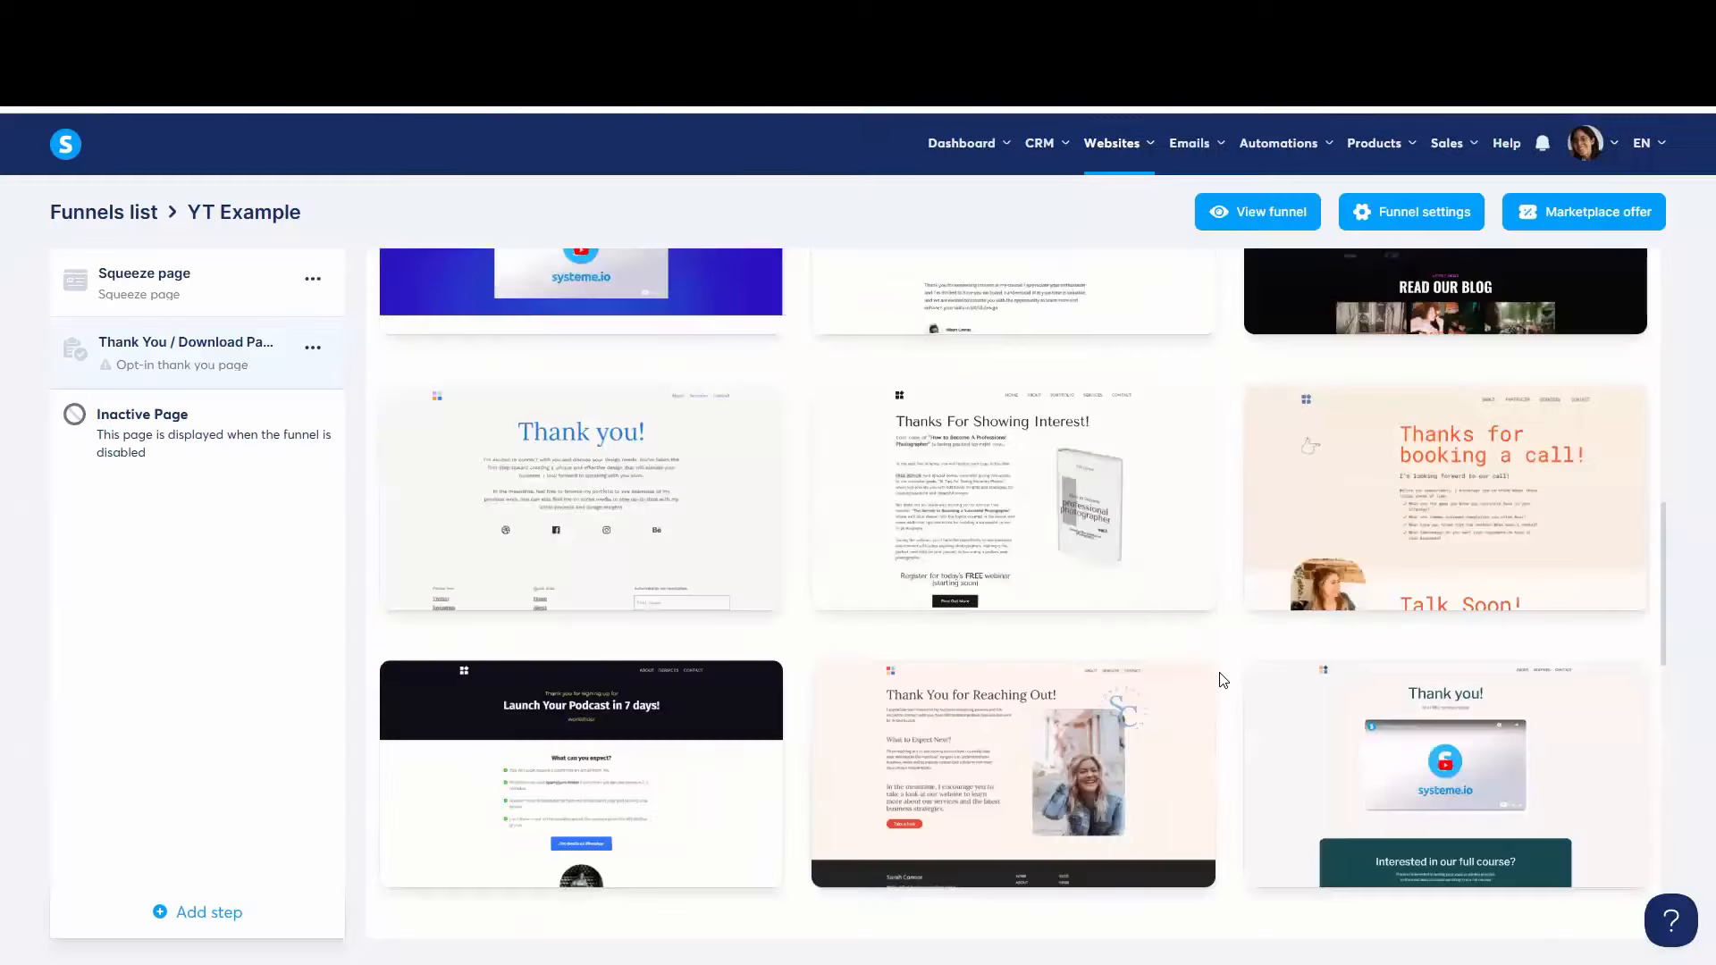
# Step: Choose the "Thanks for Signing Up!" video template for the thank-you page and open it for editing
pyautogui.scroll(-9, 1223, 681)
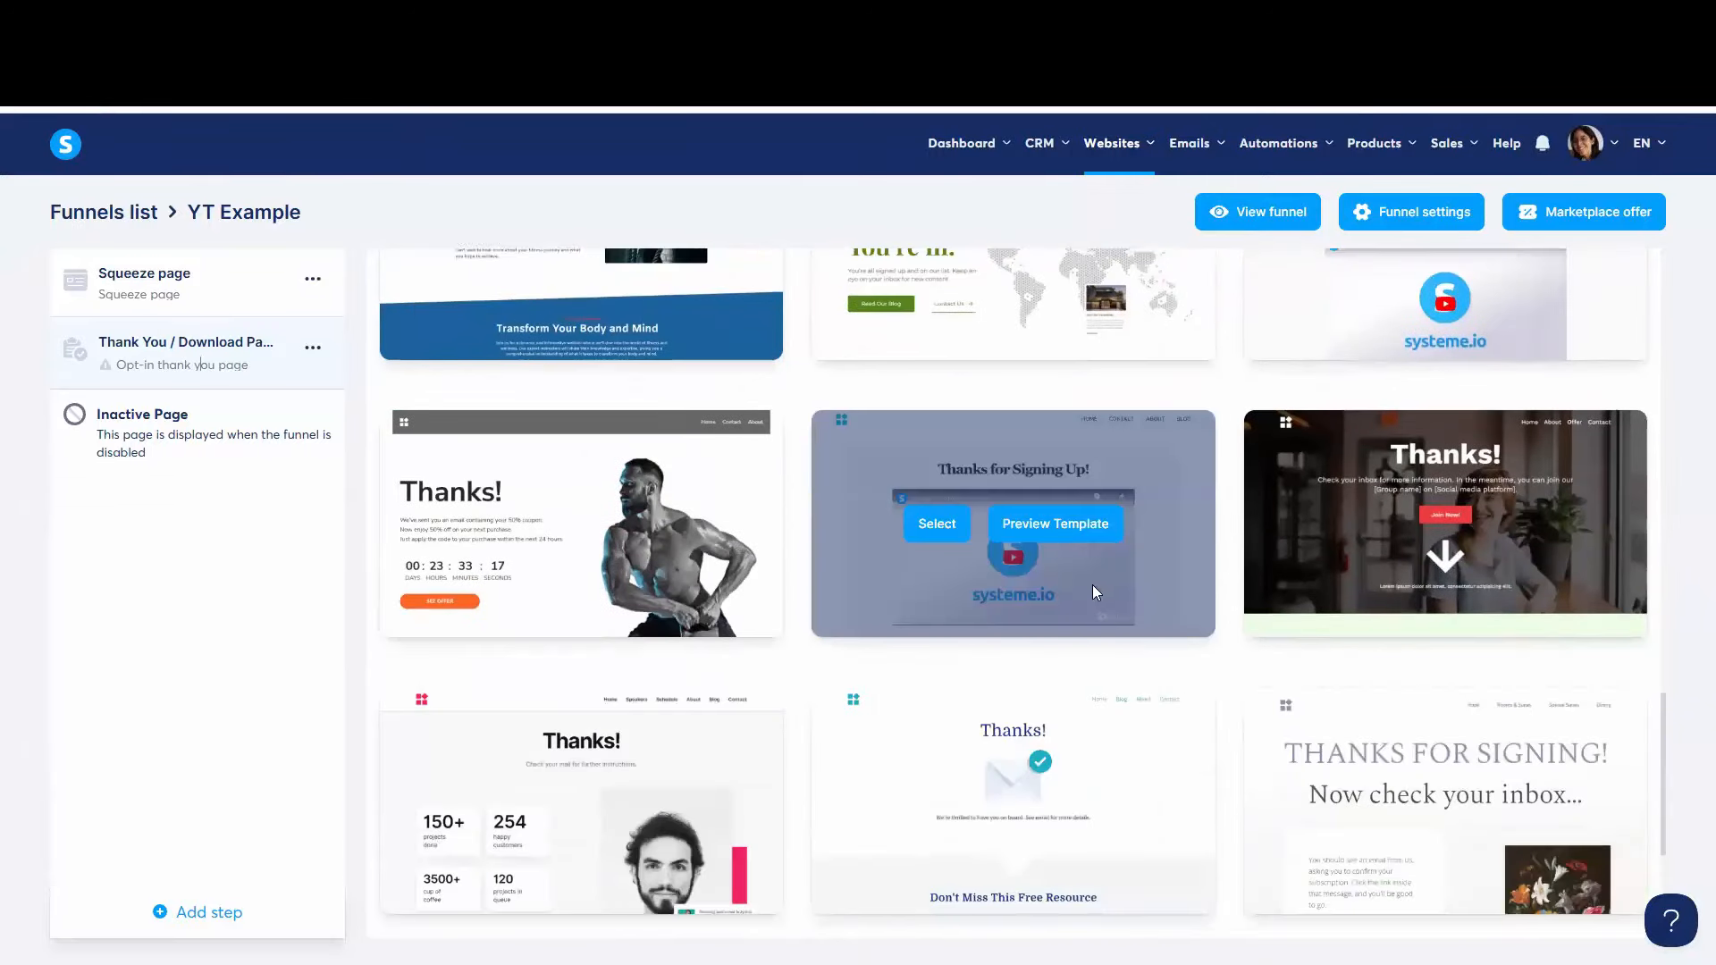
pyautogui.click(944, 524)
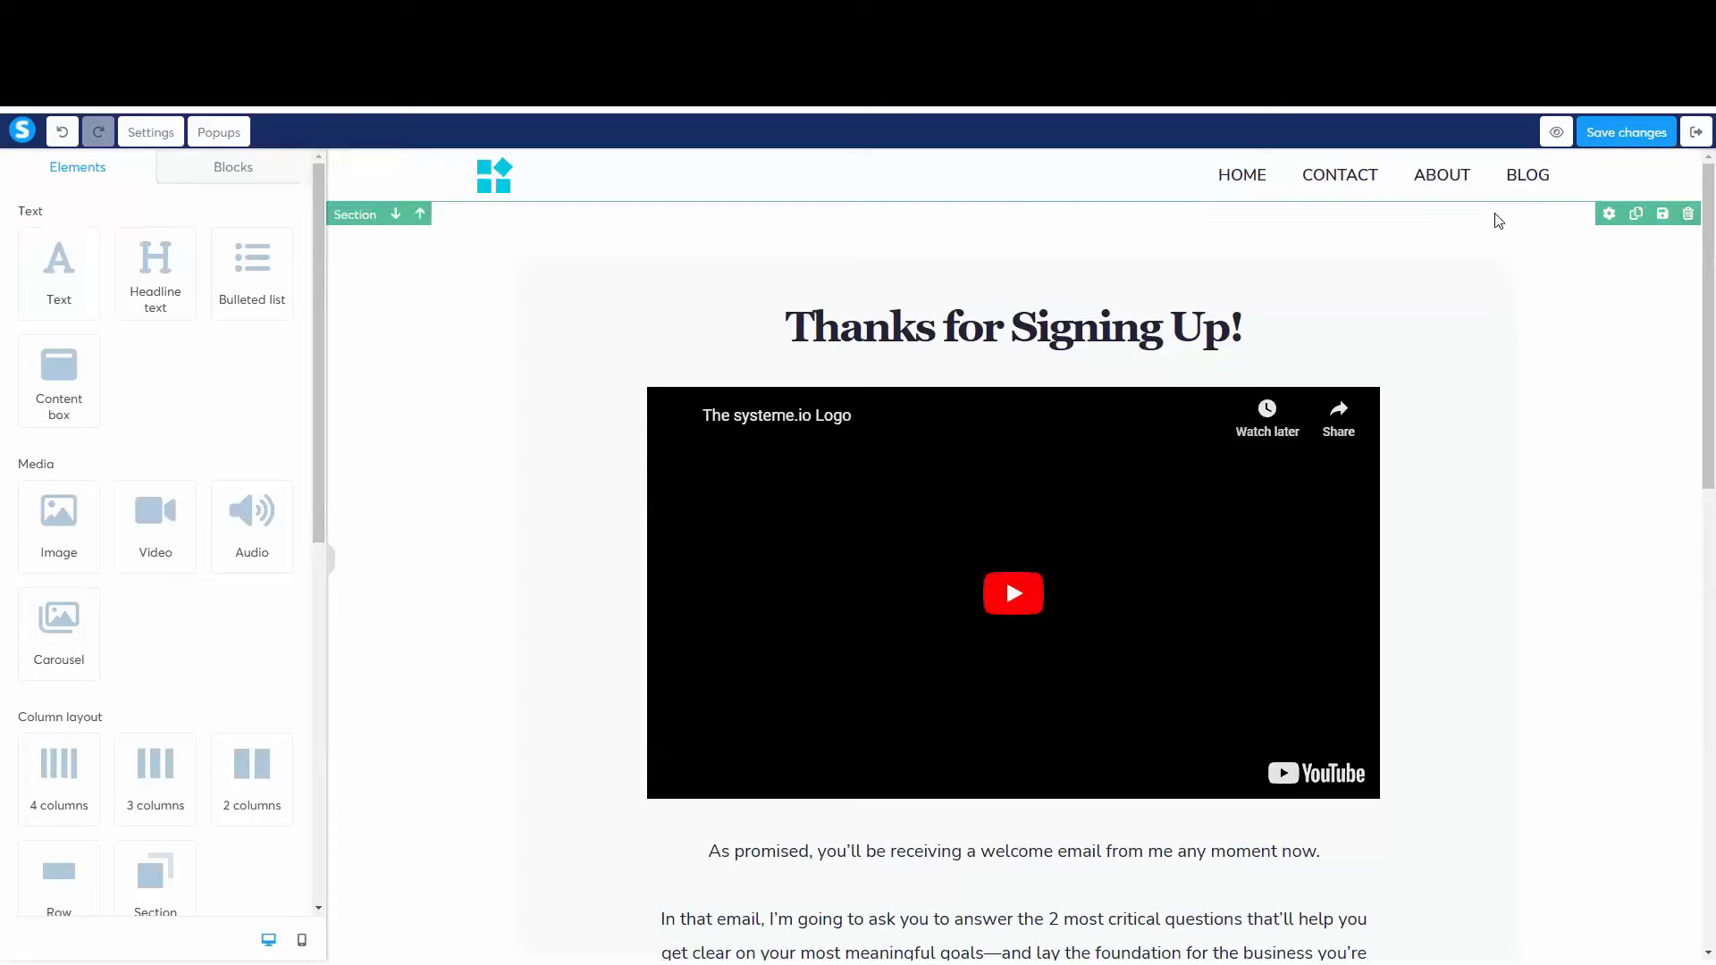
# Step: Delete the navigation header, the From the Blog / Popular Posts section and the footer section from the thank-you page
pyautogui.click(1689, 160)
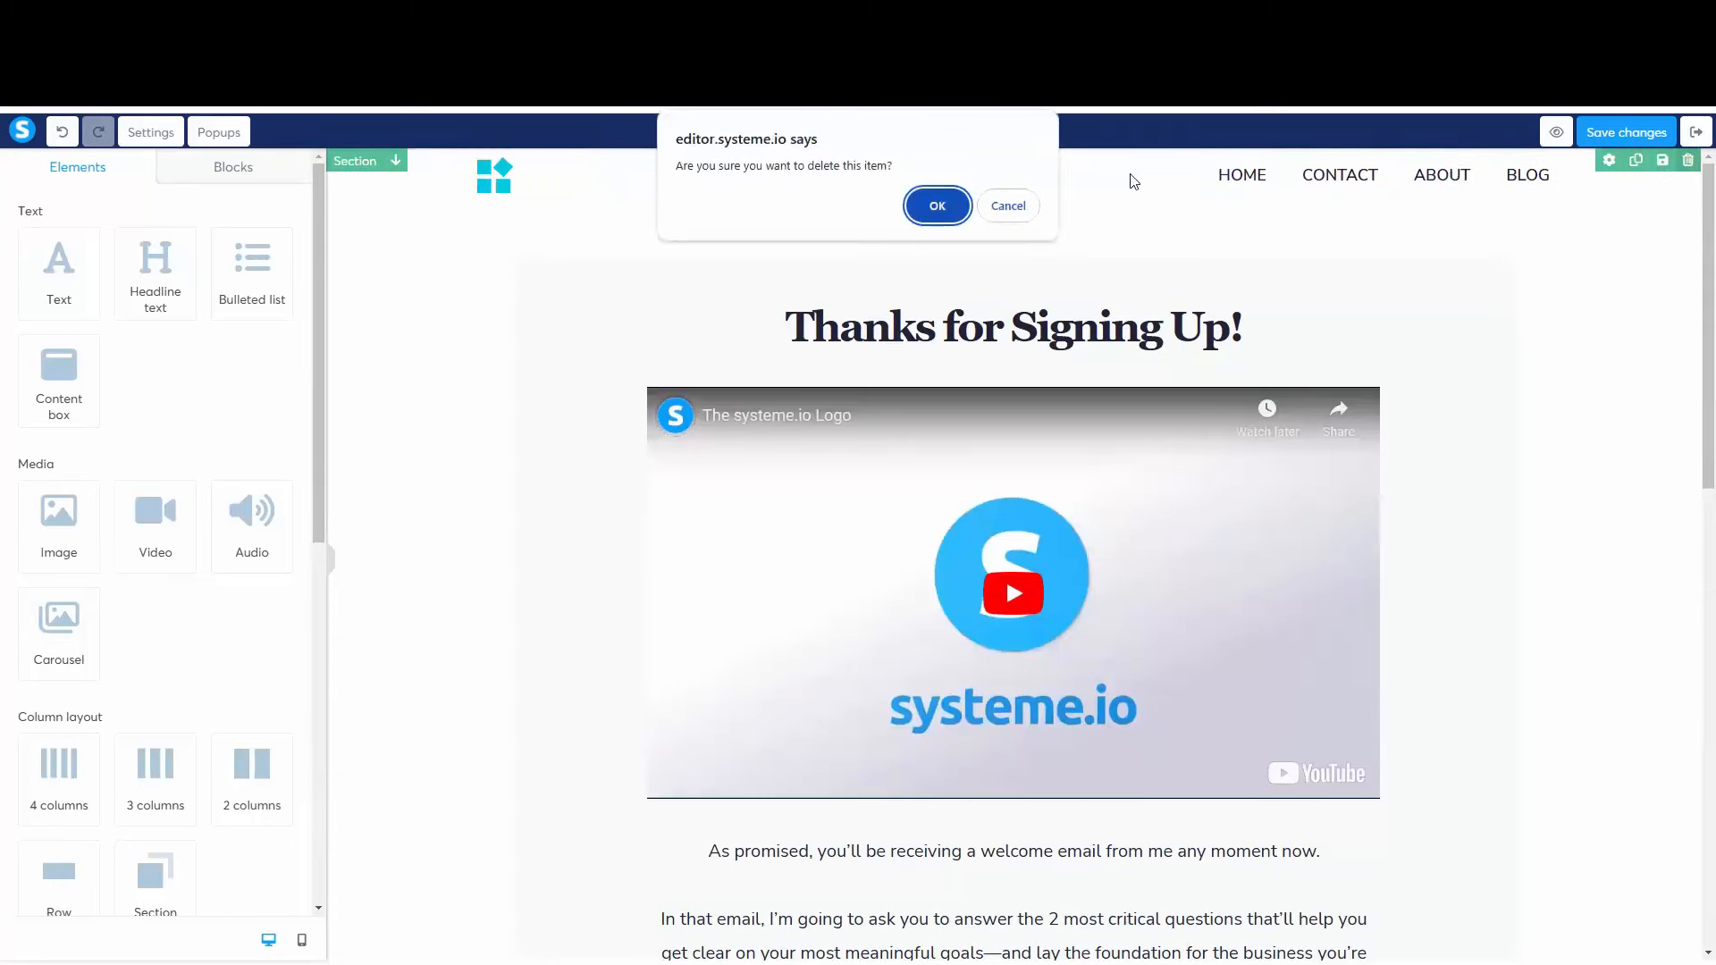
pyautogui.click(934, 204)
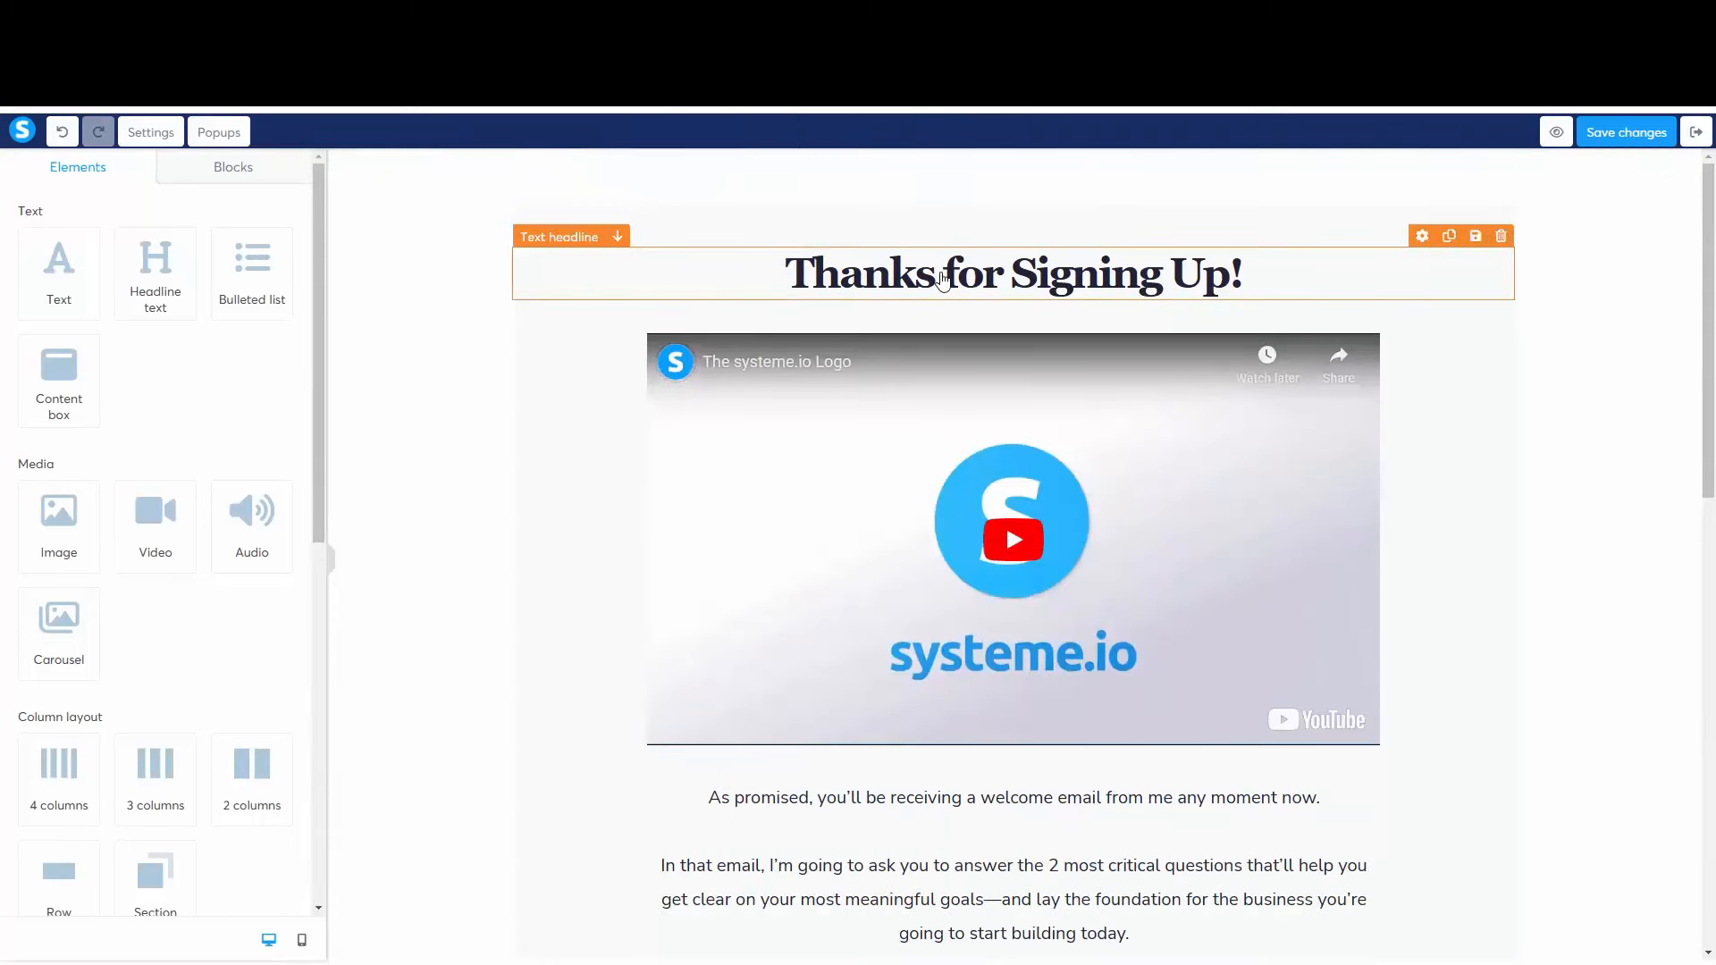
pyautogui.scroll(-6, 923, 554)
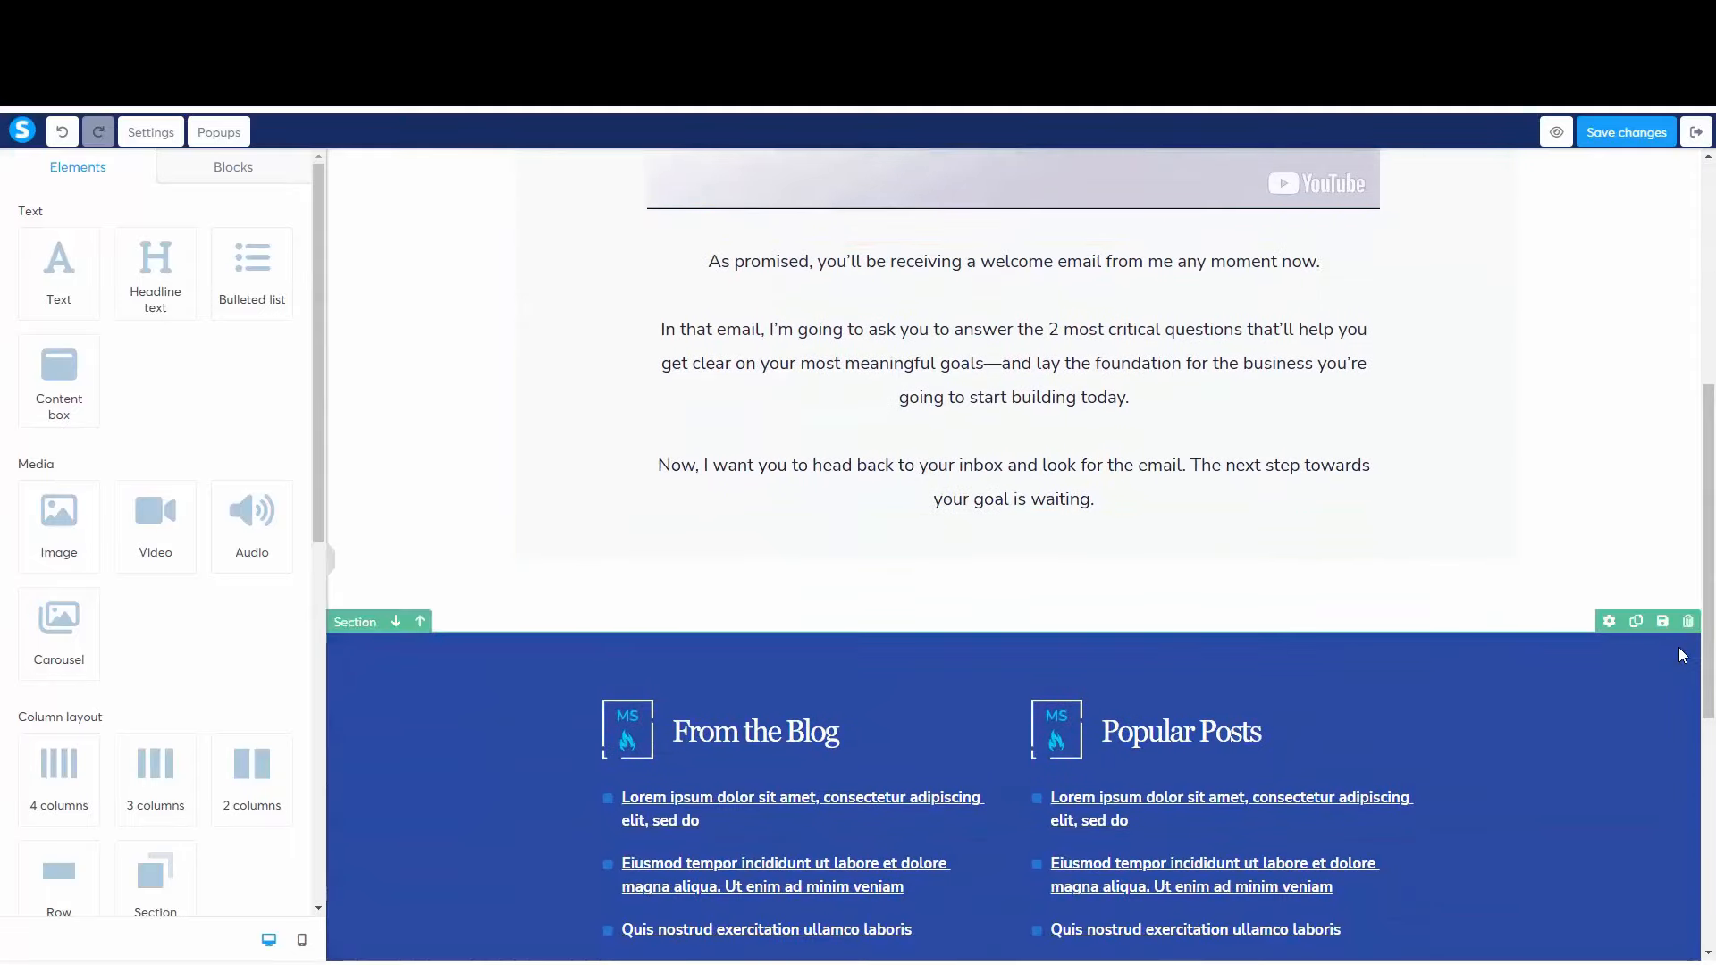
pyautogui.click(1688, 621)
pyautogui.click(941, 213)
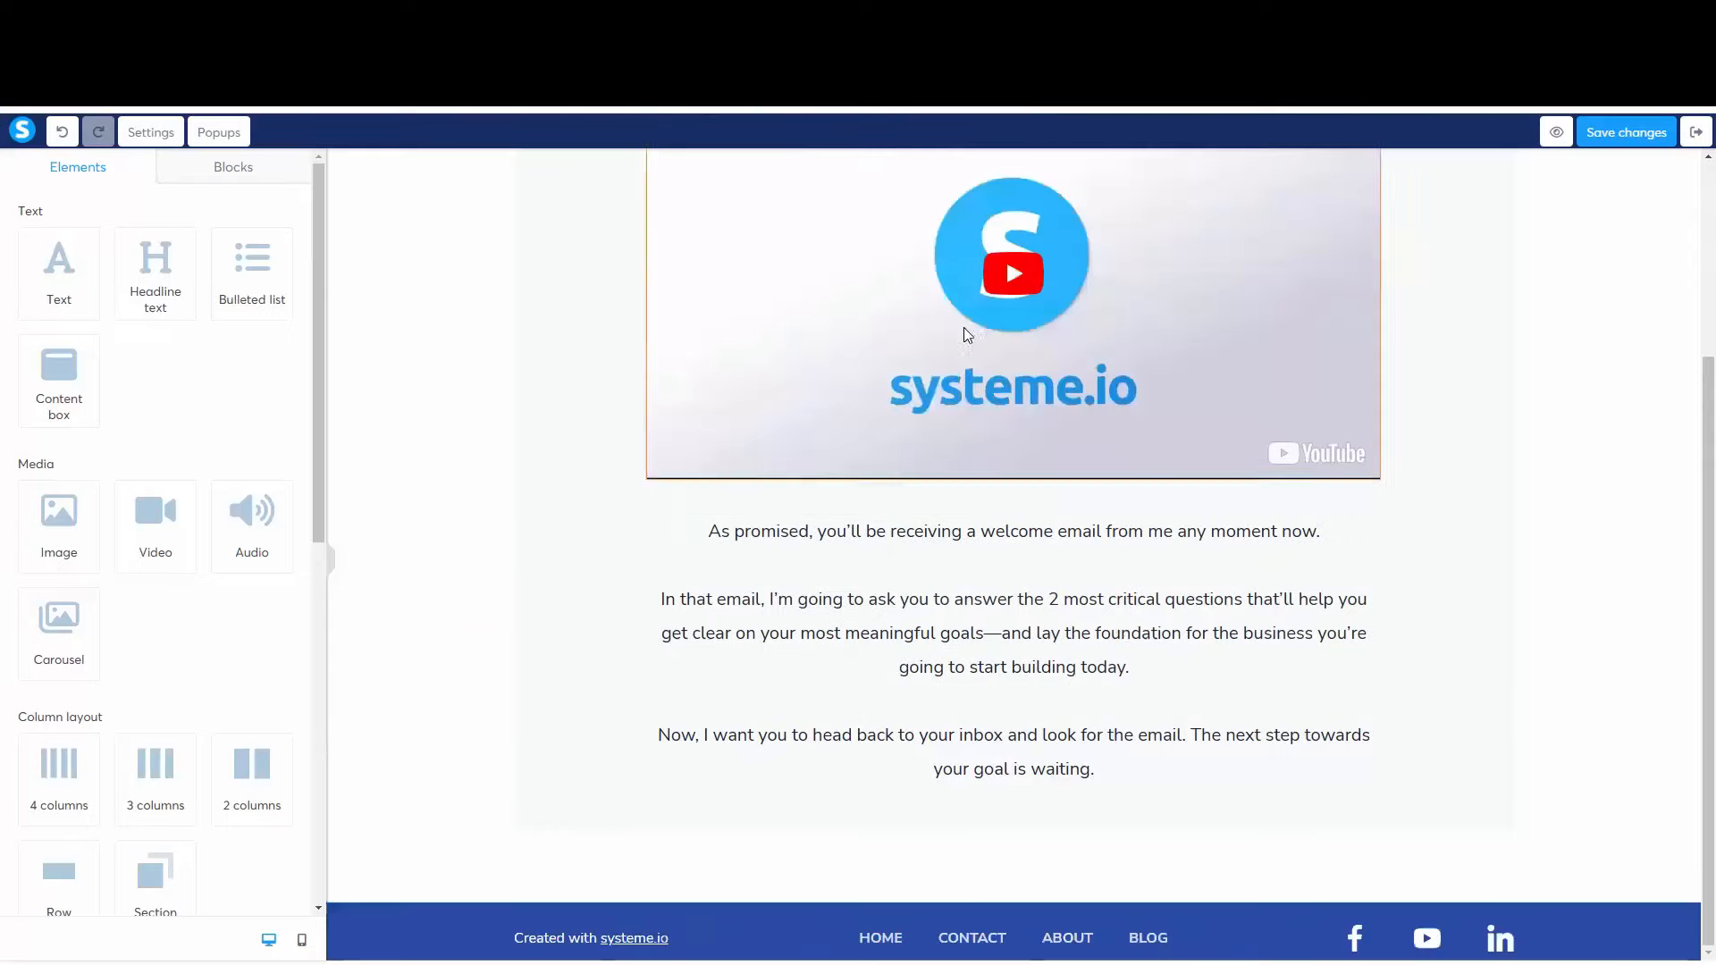
pyautogui.click(1687, 891)
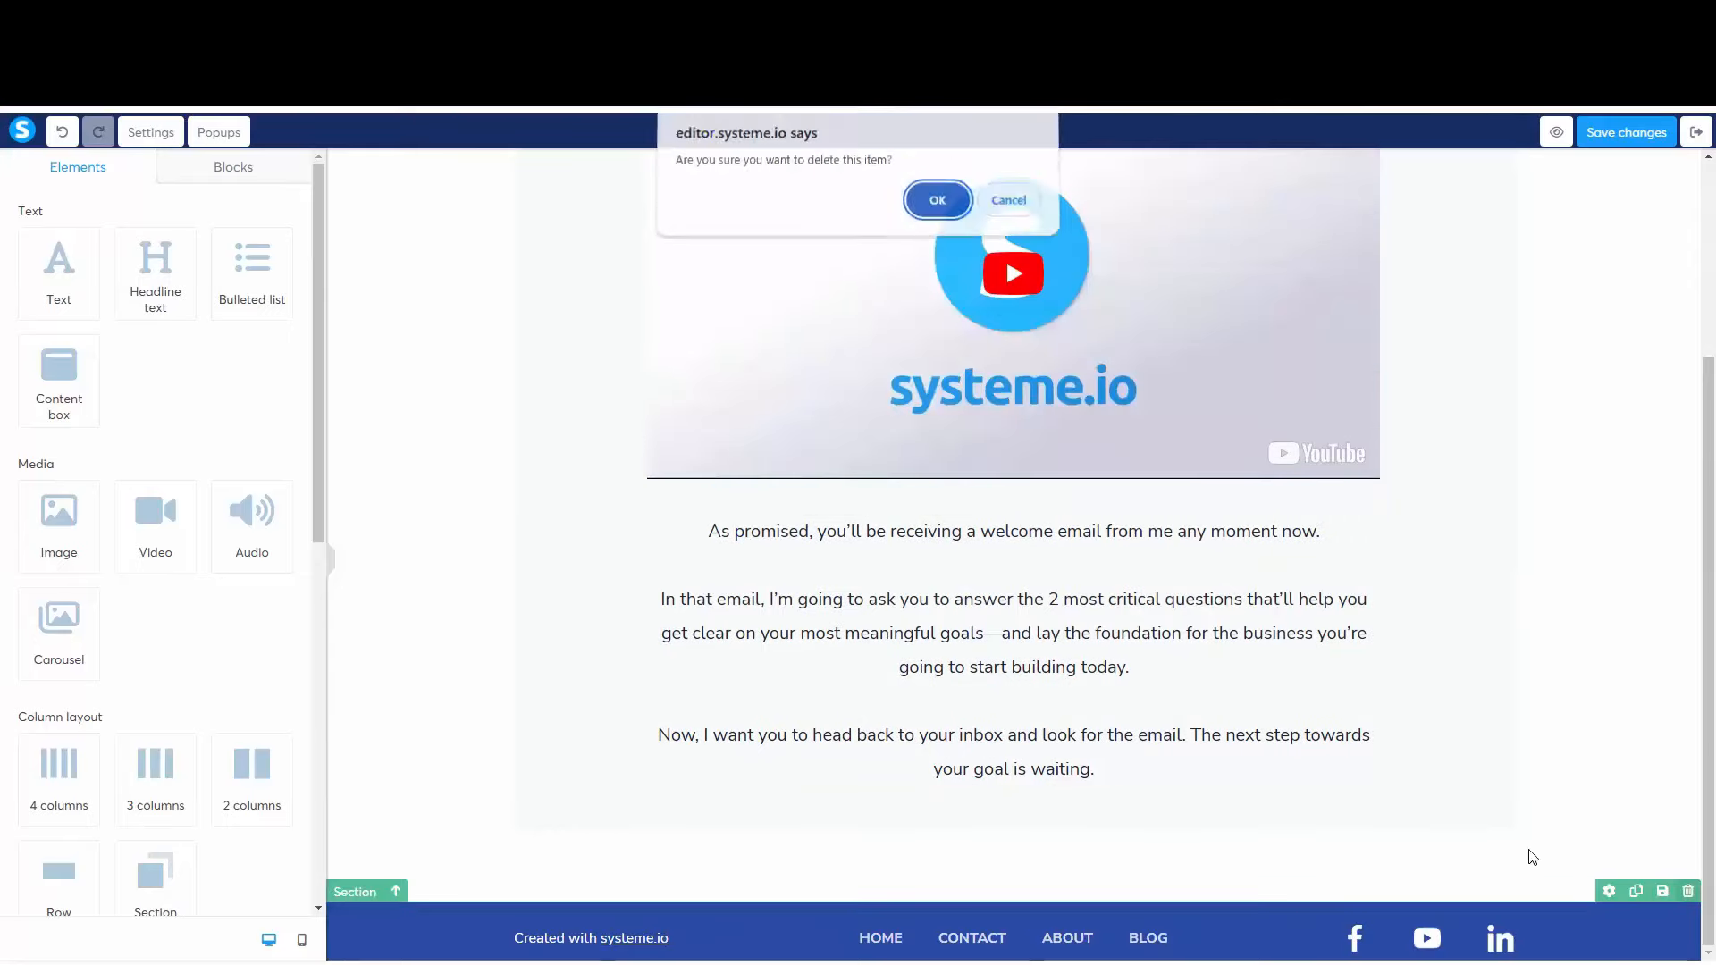
pyautogui.click(936, 207)
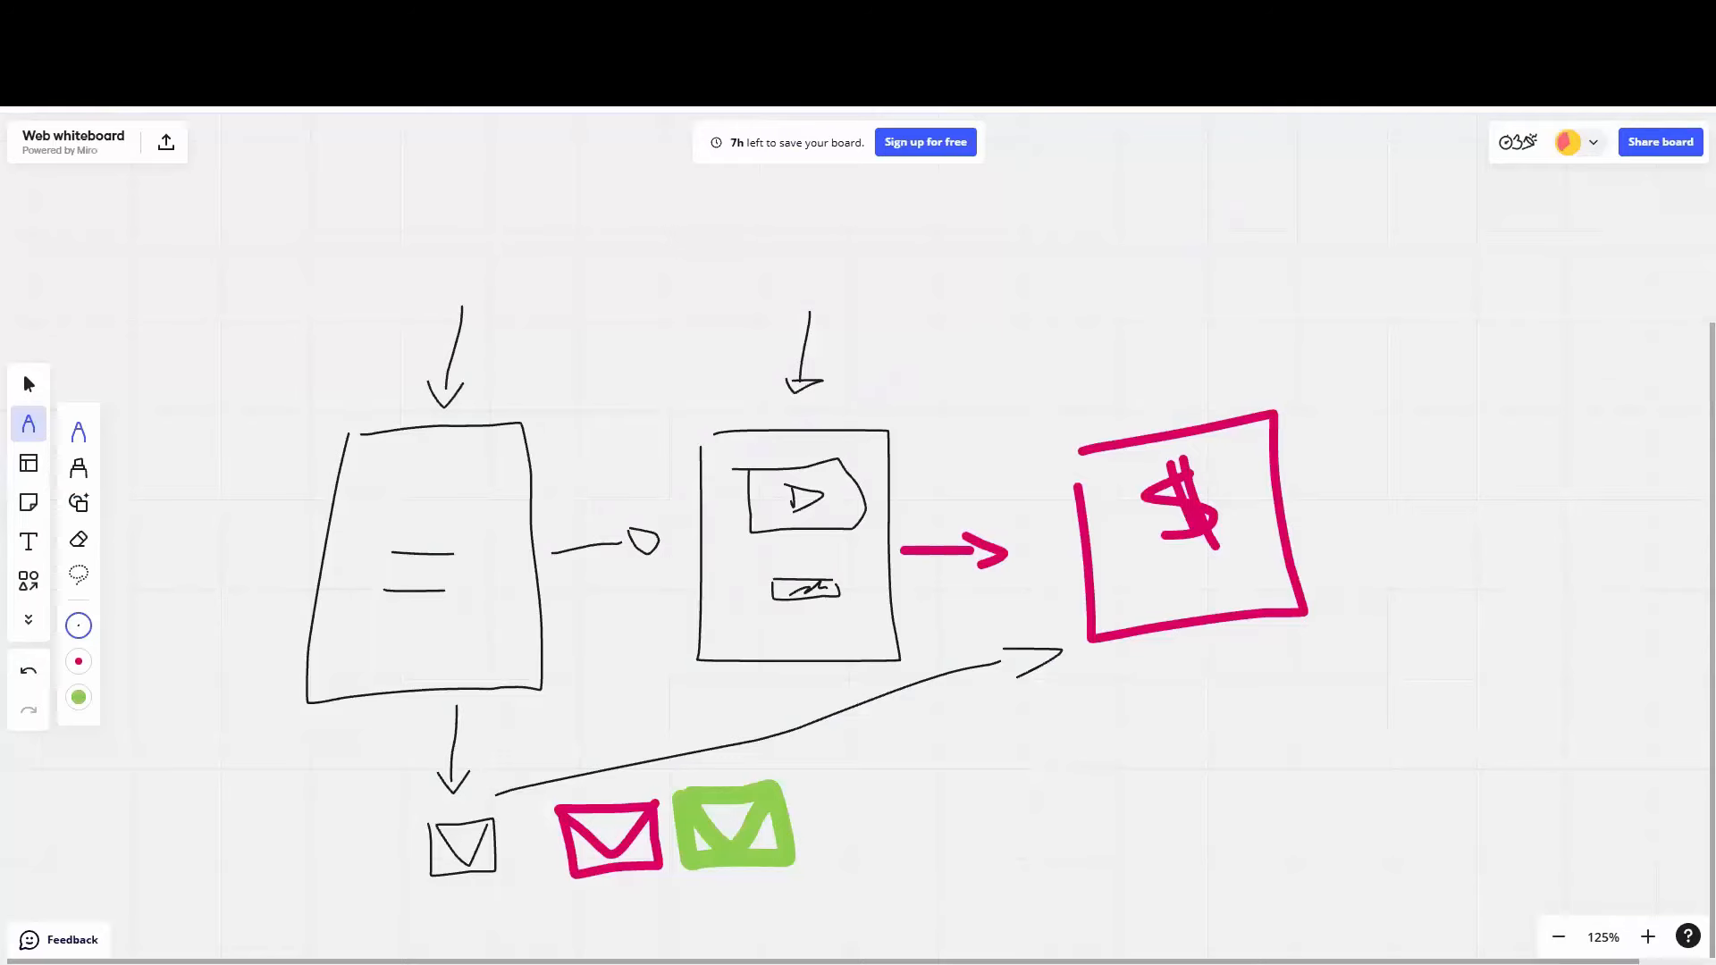
# Step: Switch to the Web whiteboard and mark the button under the video in the second page sketch
pyautogui.moveTo(804, 585)
pyautogui.mouseDown()
pyautogui.moveTo(783, 591)
pyautogui.moveTo(798, 590)
pyautogui.mouseUp()
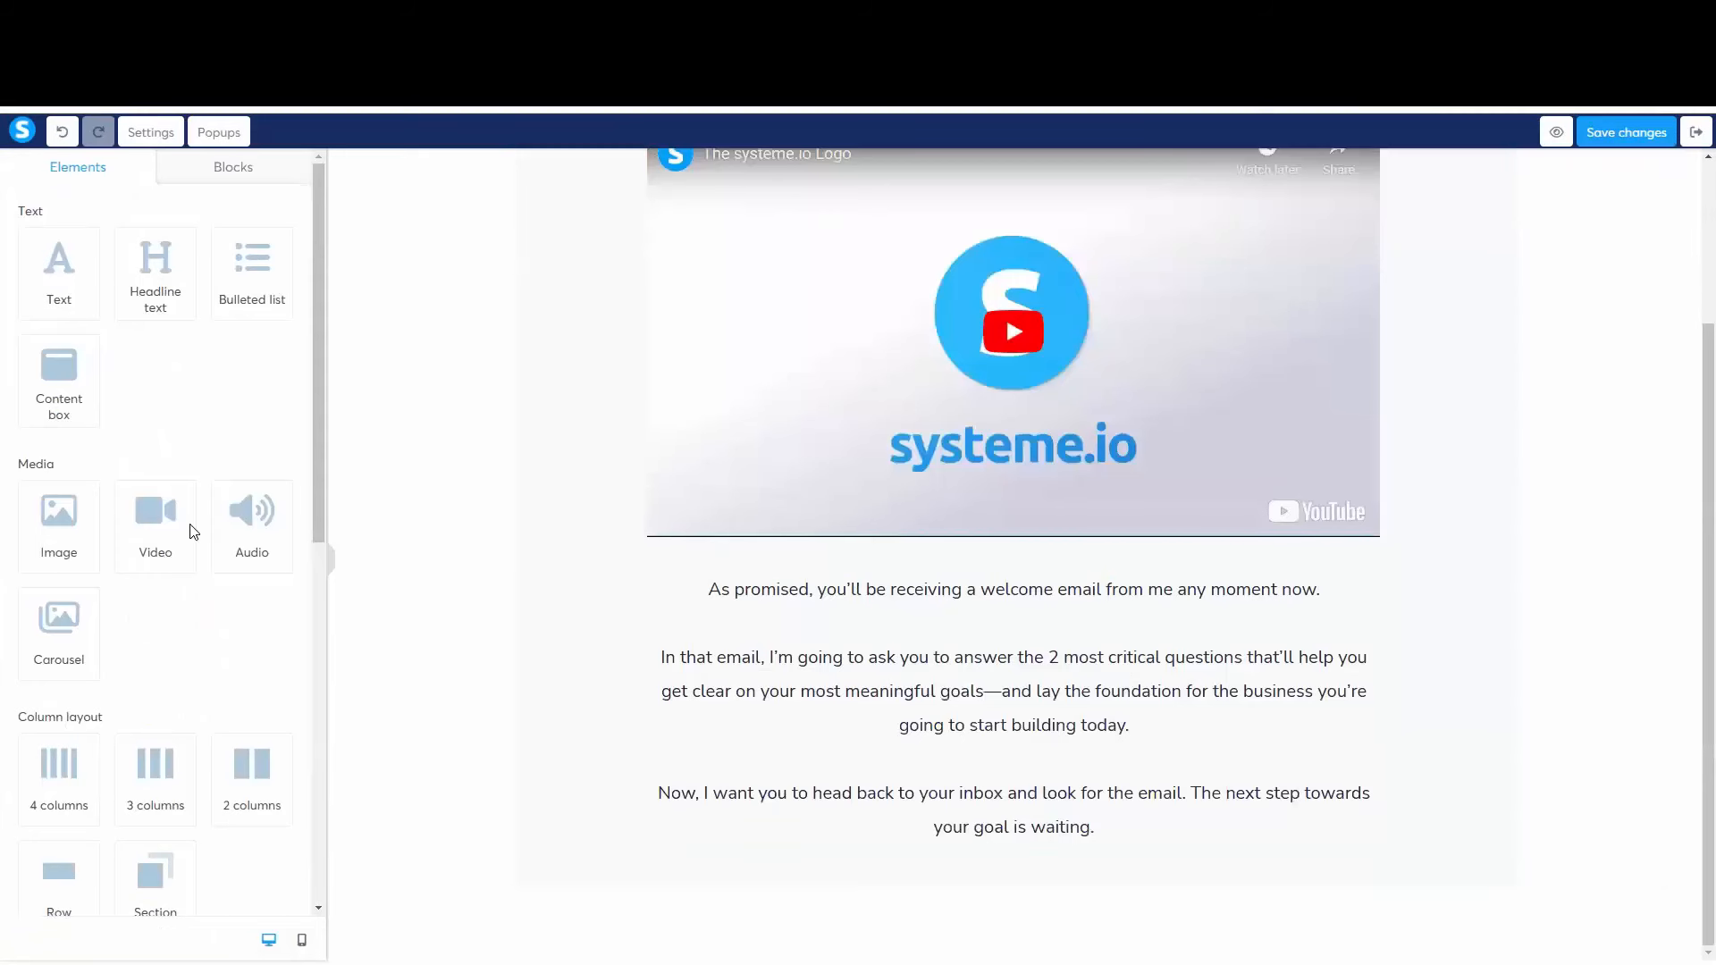
# Step: Add a button between the video and the welcome text and set its bottom margin to 27
pyautogui.scroll(-6, 59, 626)
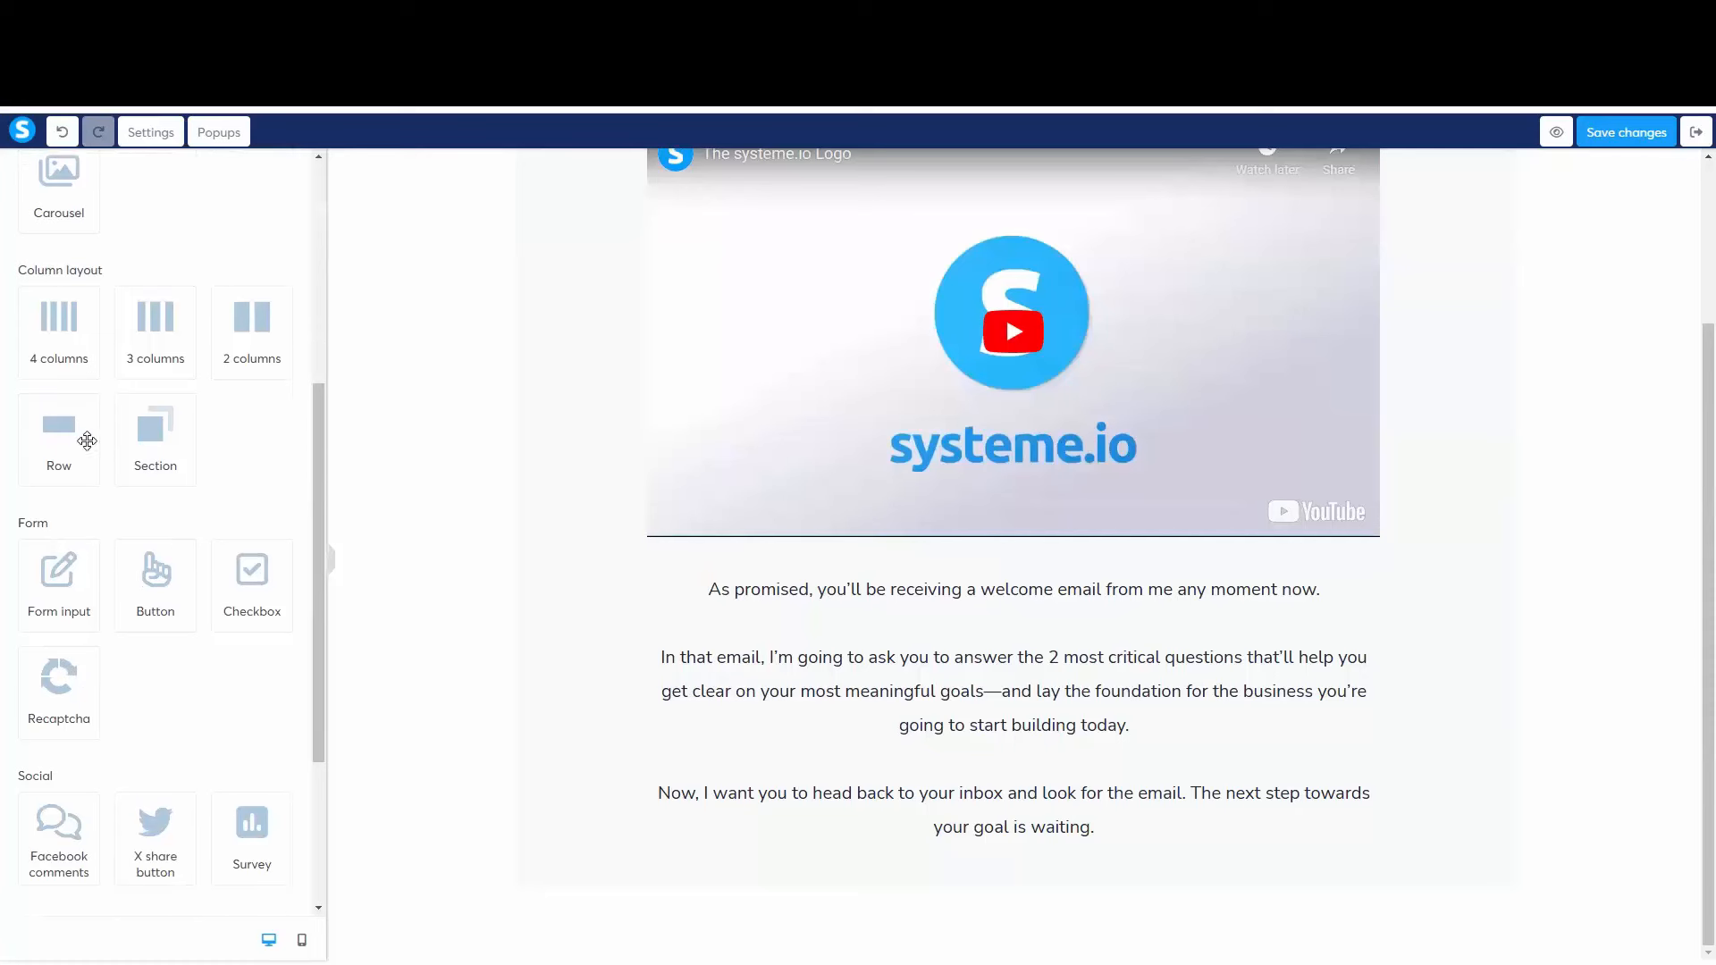
pyautogui.scroll(-2, 161, 631)
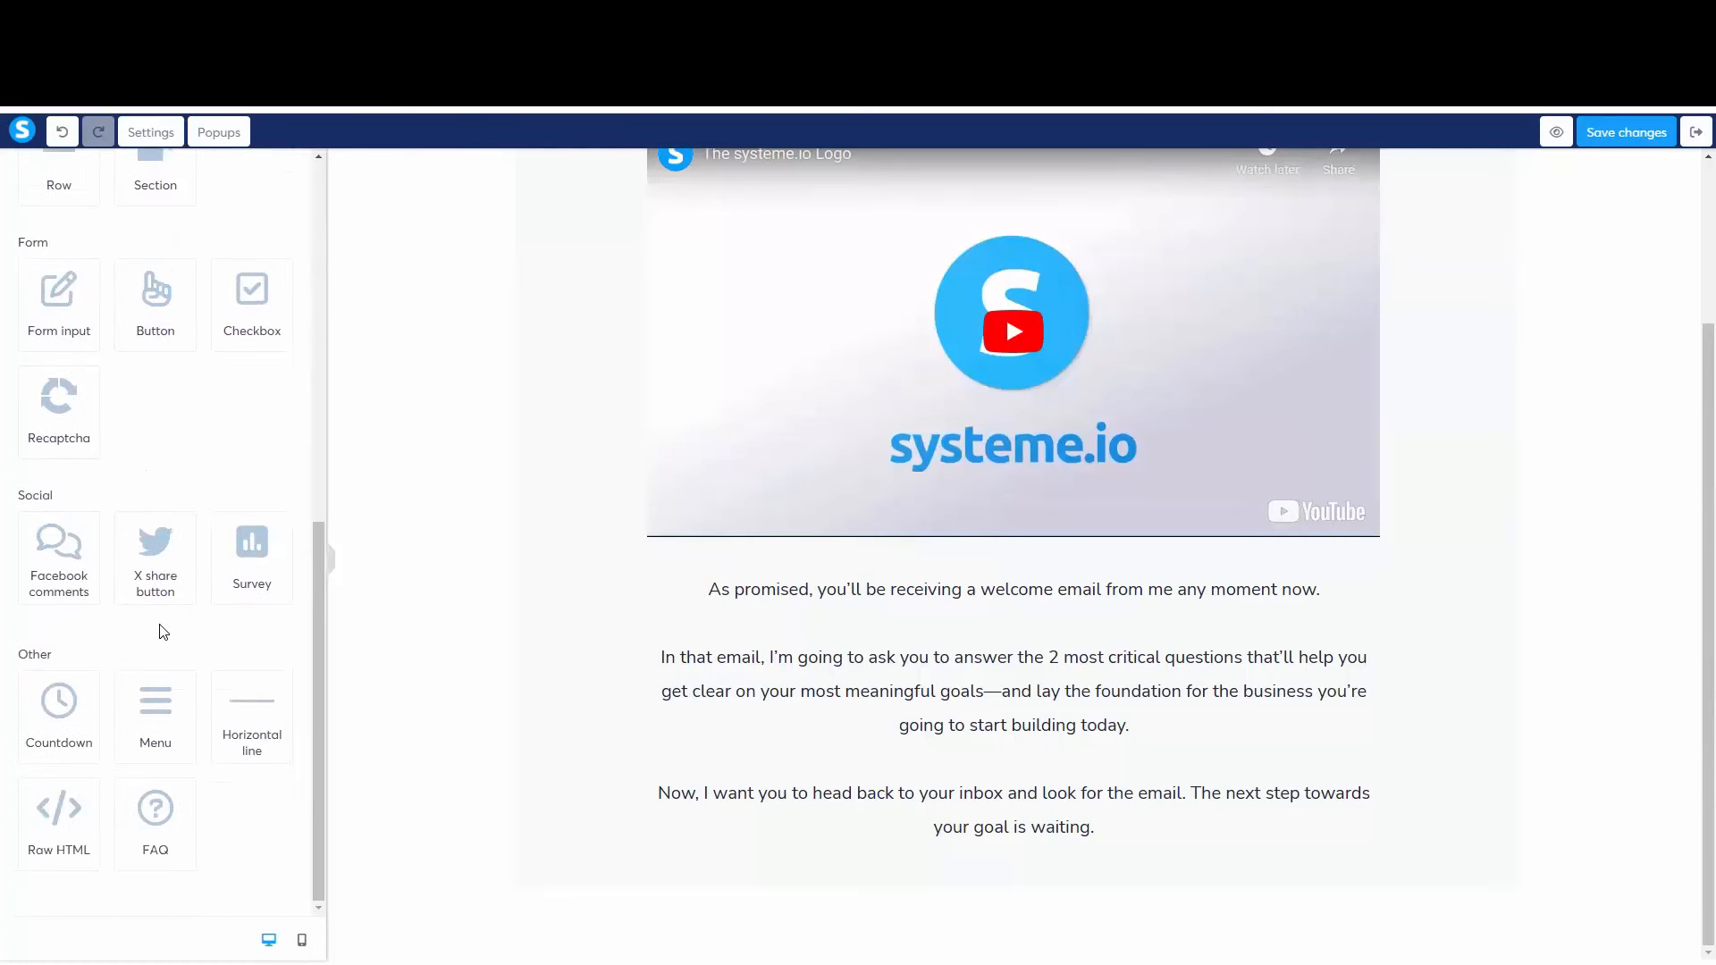
pyautogui.scroll(2, 179, 715)
pyautogui.moveTo(157, 475); pyautogui.dragTo(994, 586)
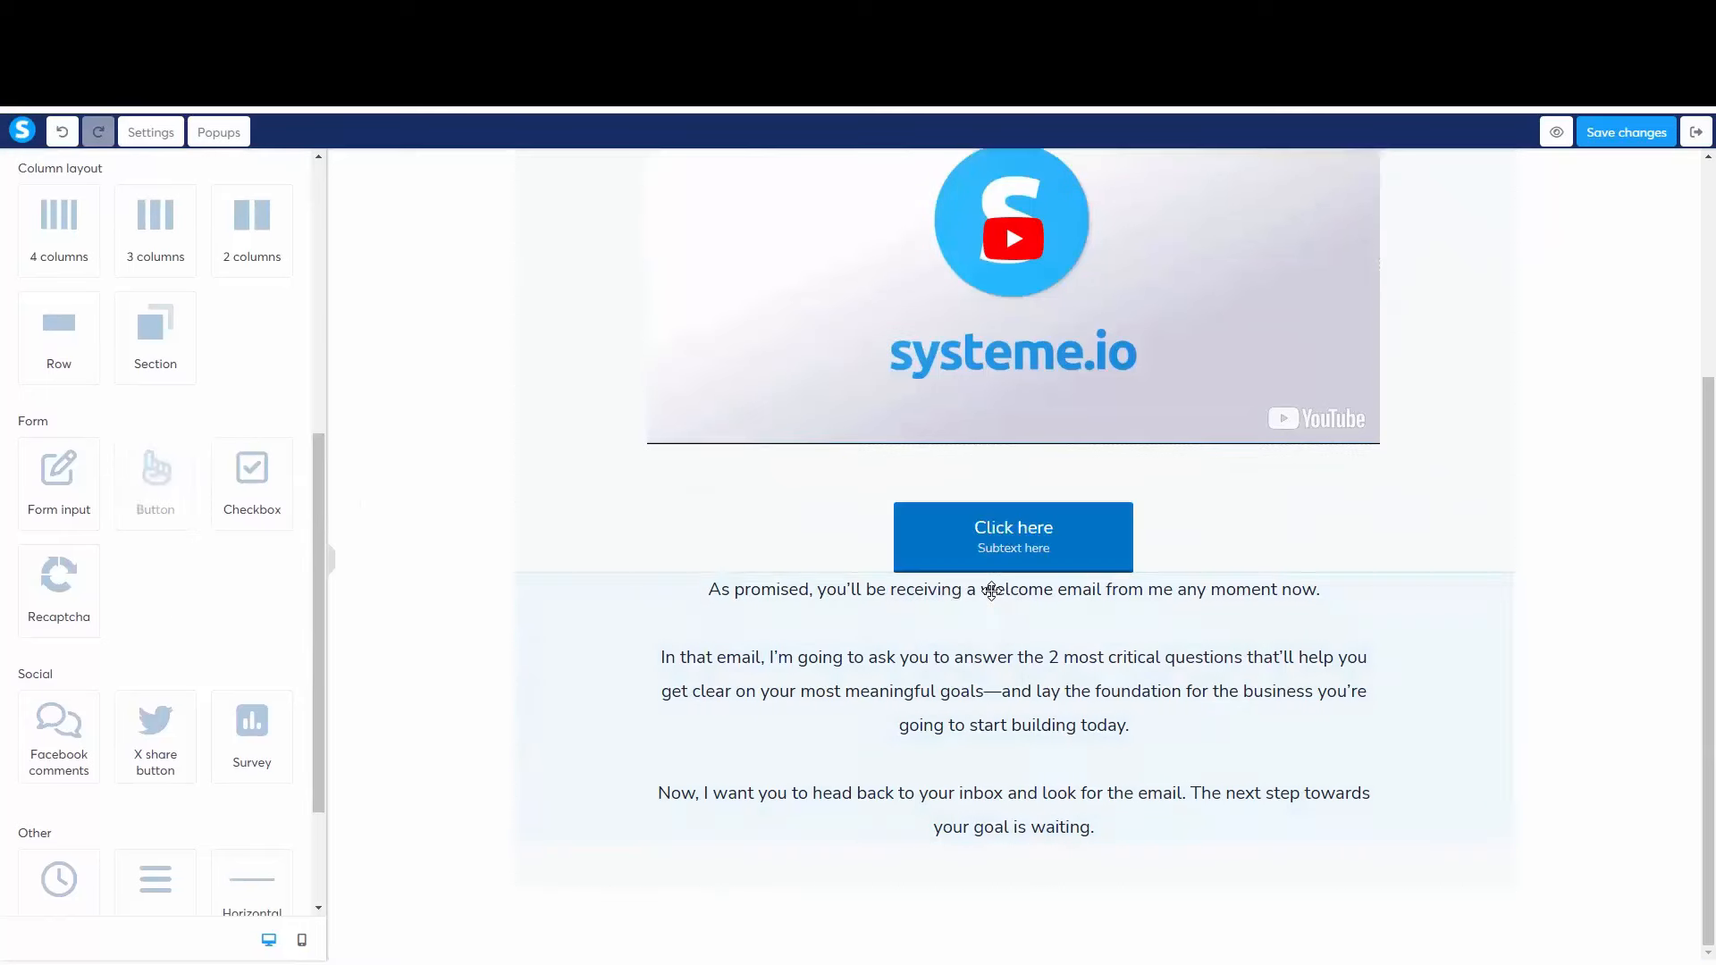
pyautogui.click(1032, 552)
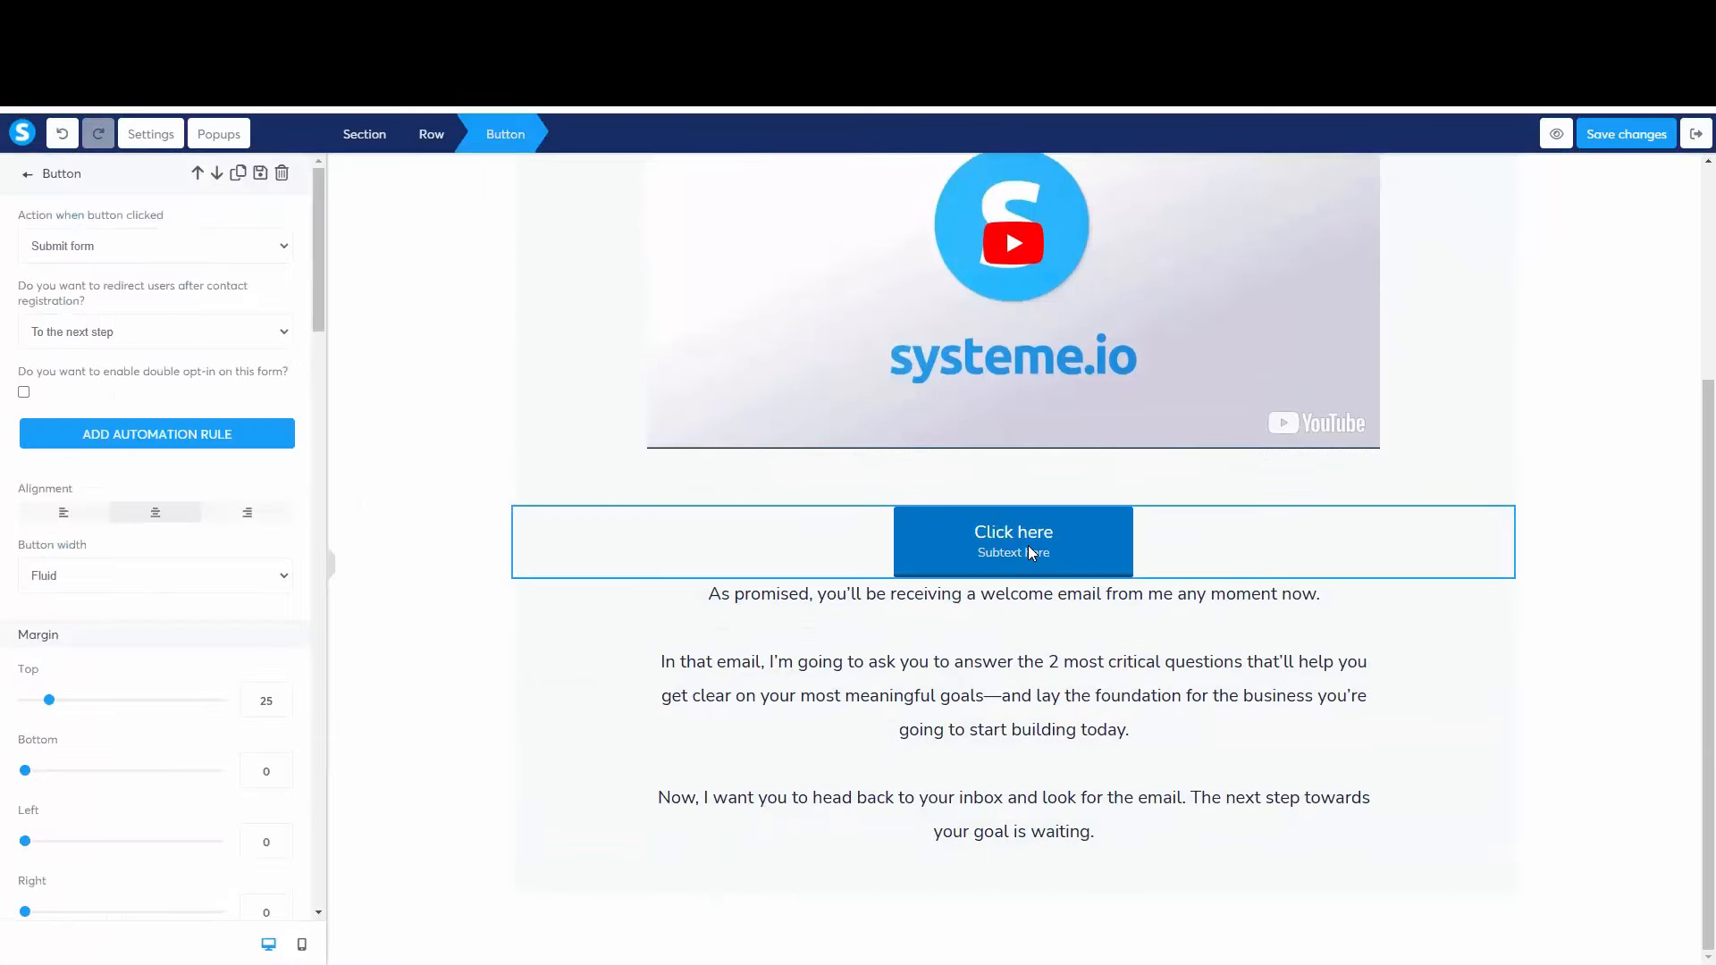
pyautogui.moveTo(25, 771); pyautogui.dragTo(51, 774)
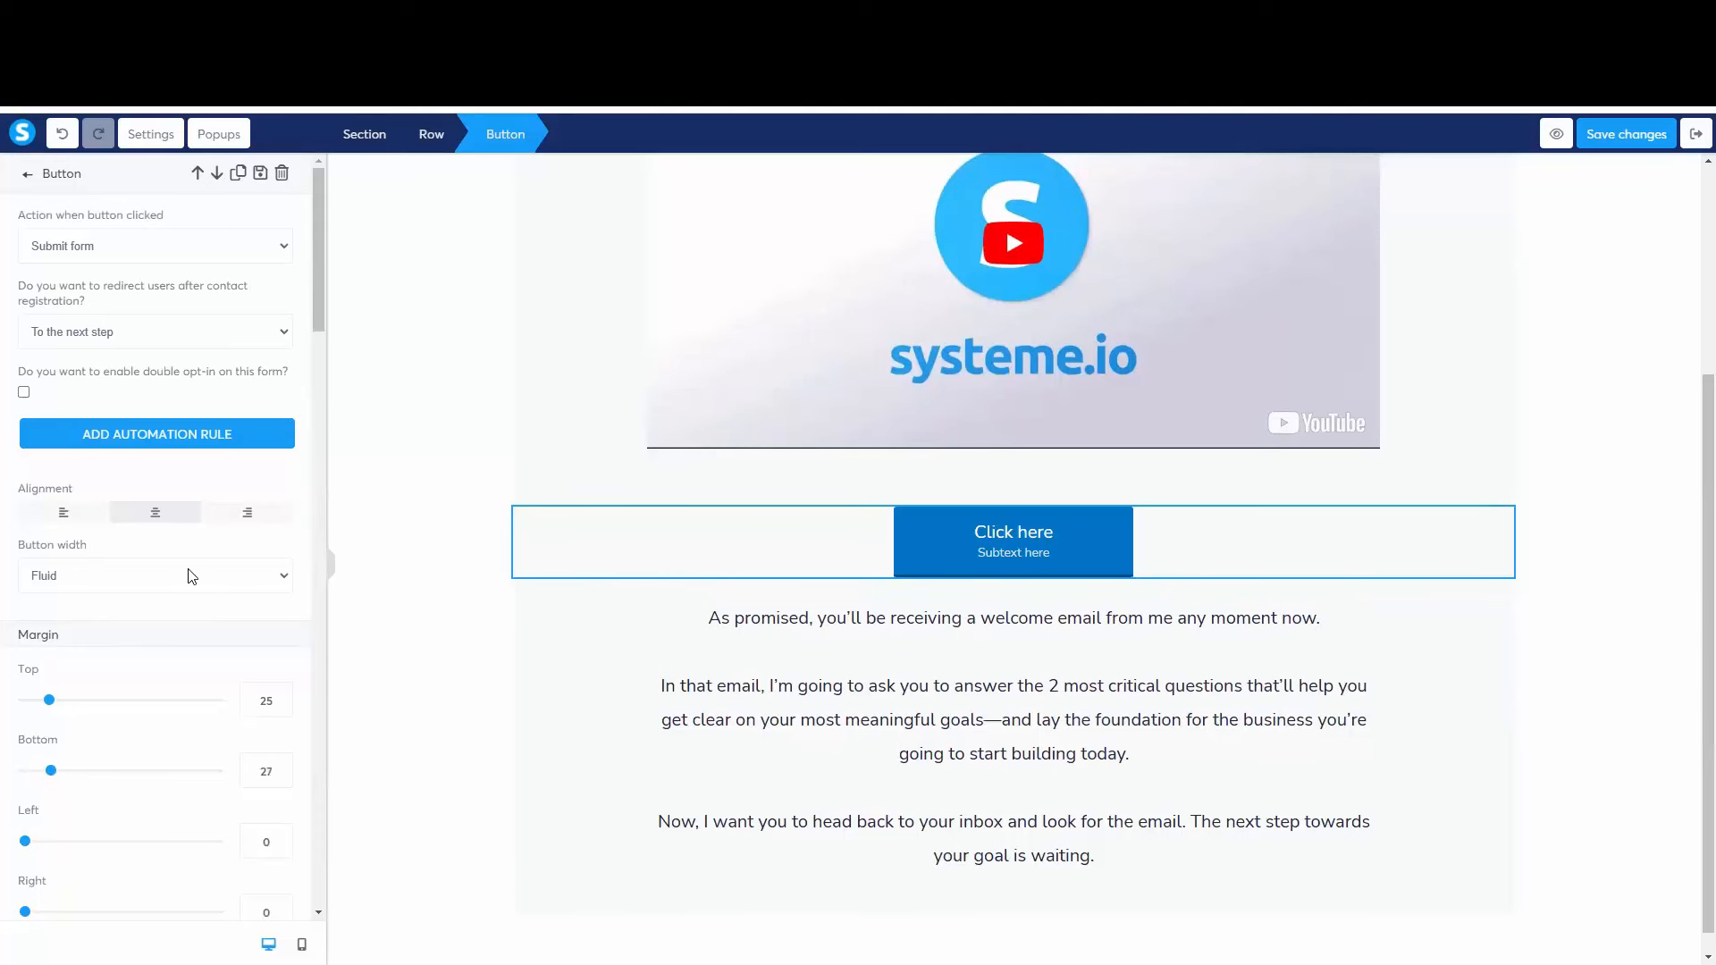
# Step: Change the button text under the video to "hello111" and clear its subtext
pyautogui.scroll(-7, 168, 599)
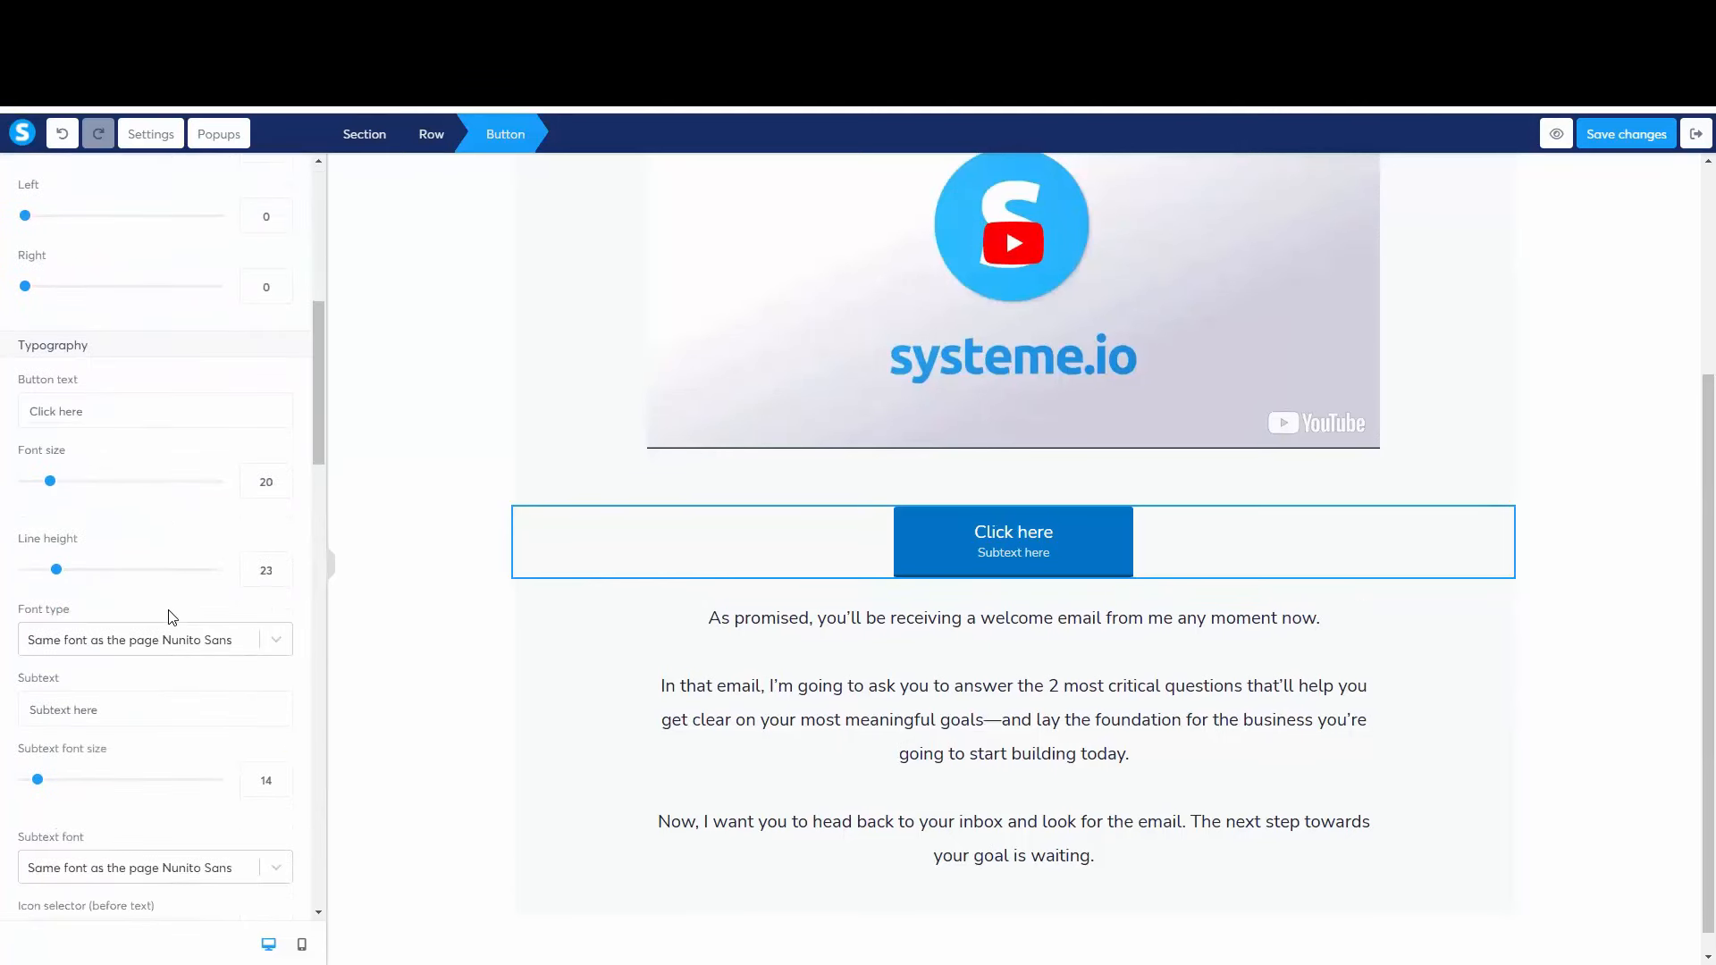
pyautogui.moveTo(82, 411); pyautogui.dragTo(2, 420)
pyautogui.write('he;l')
pyautogui.press('BackSpace')
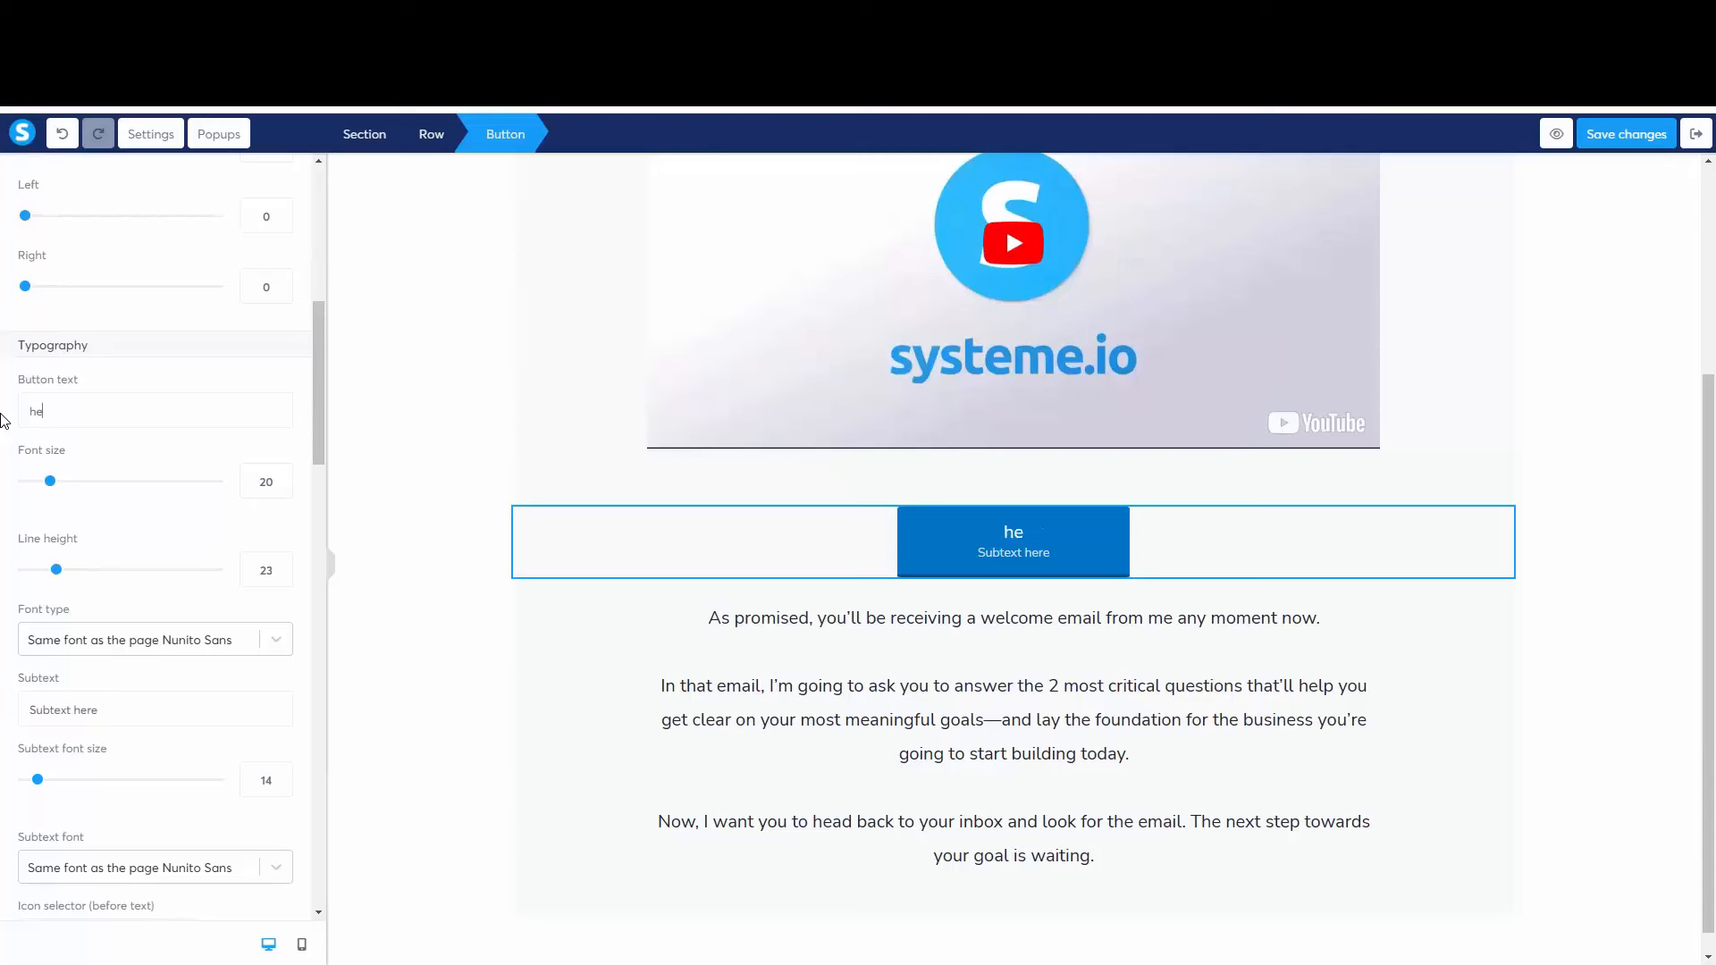
pyautogui.write('llo111')
pyautogui.moveTo(134, 703); pyautogui.dragTo(3, 705)
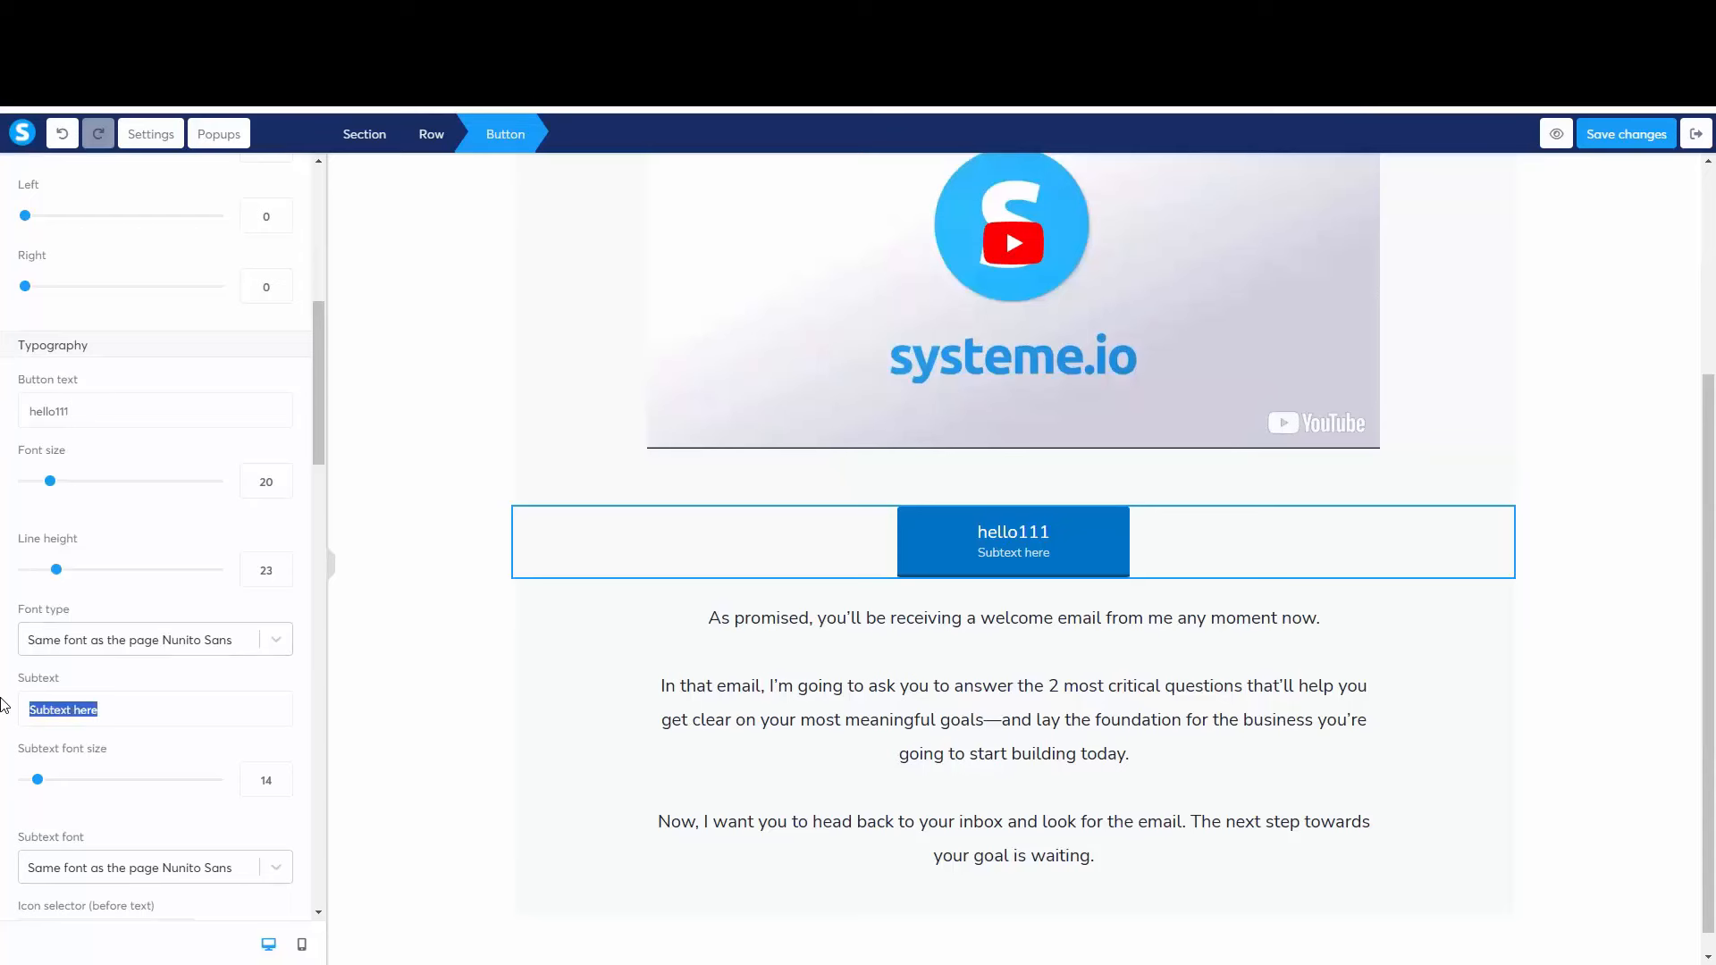
pyautogui.press('BackSpace')
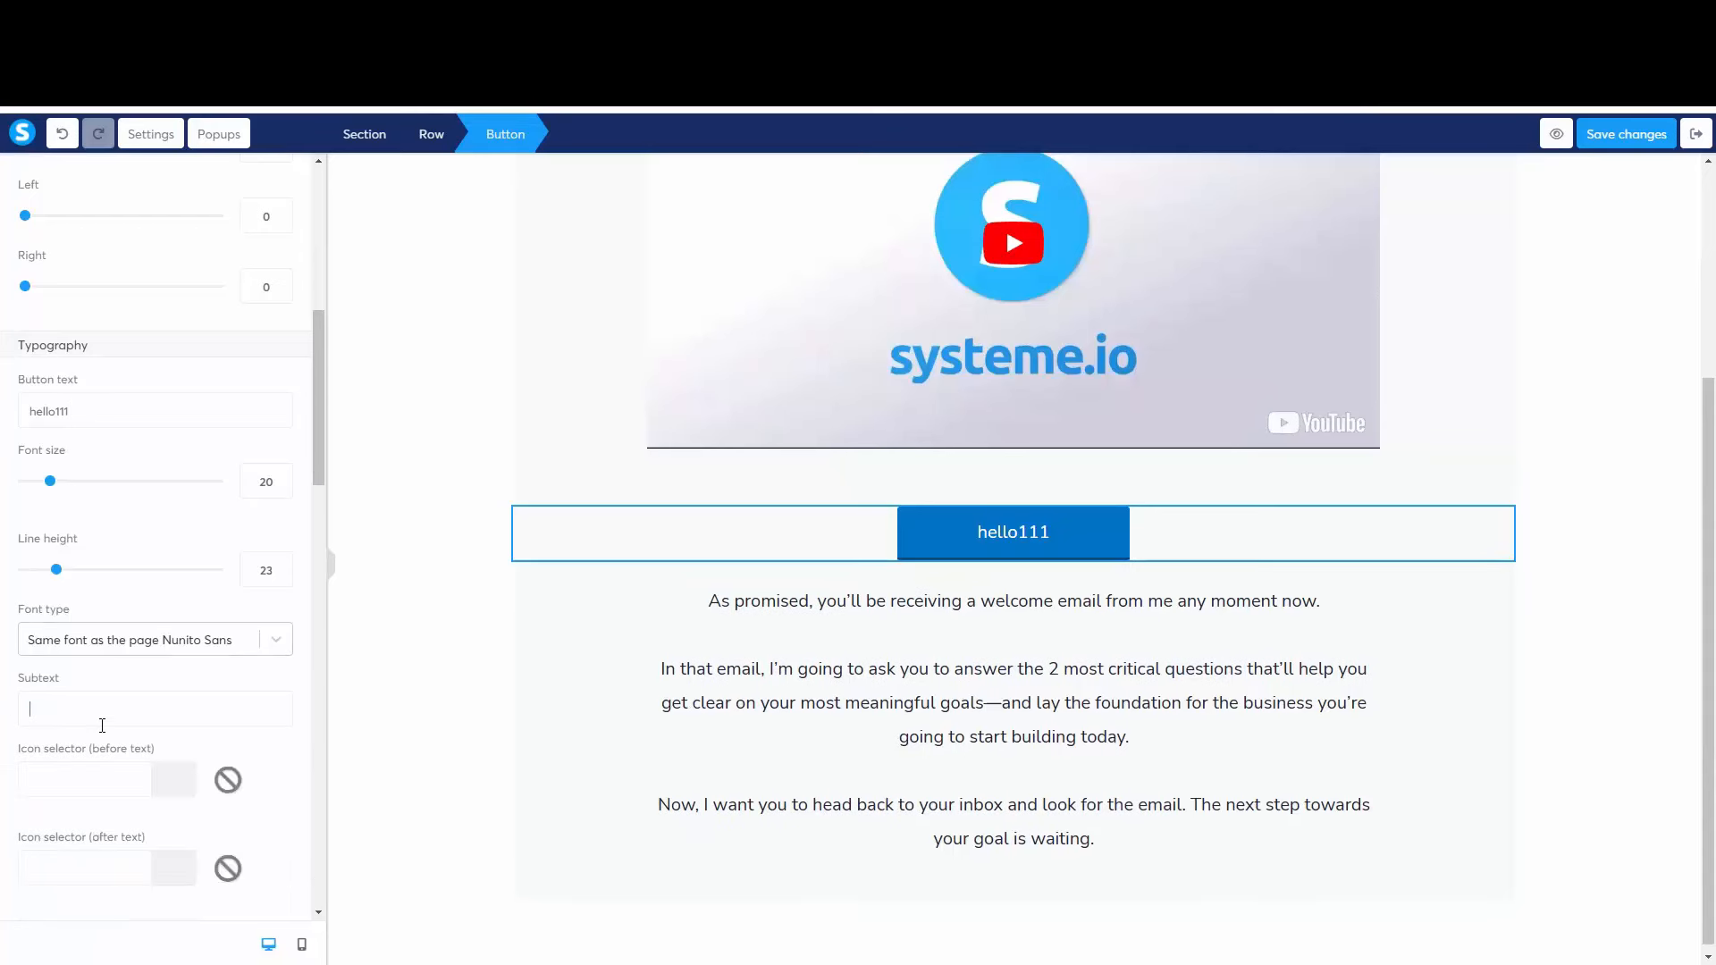
pyautogui.scroll(-3, 102, 725)
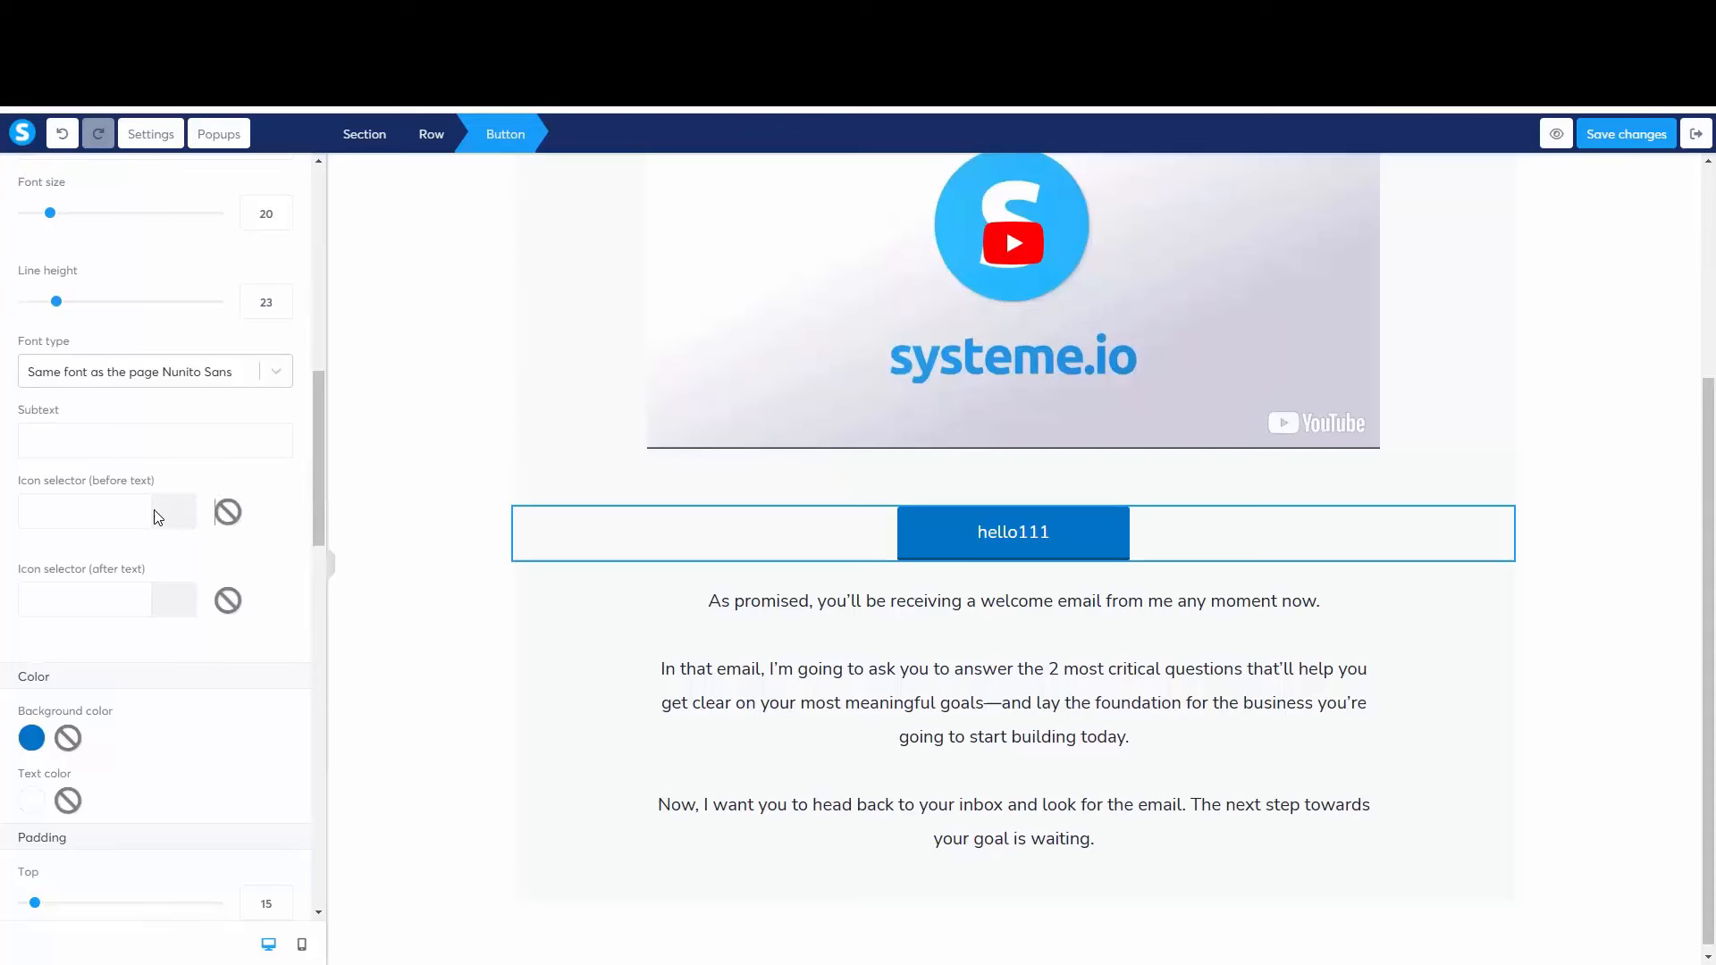
pyautogui.click(125, 517)
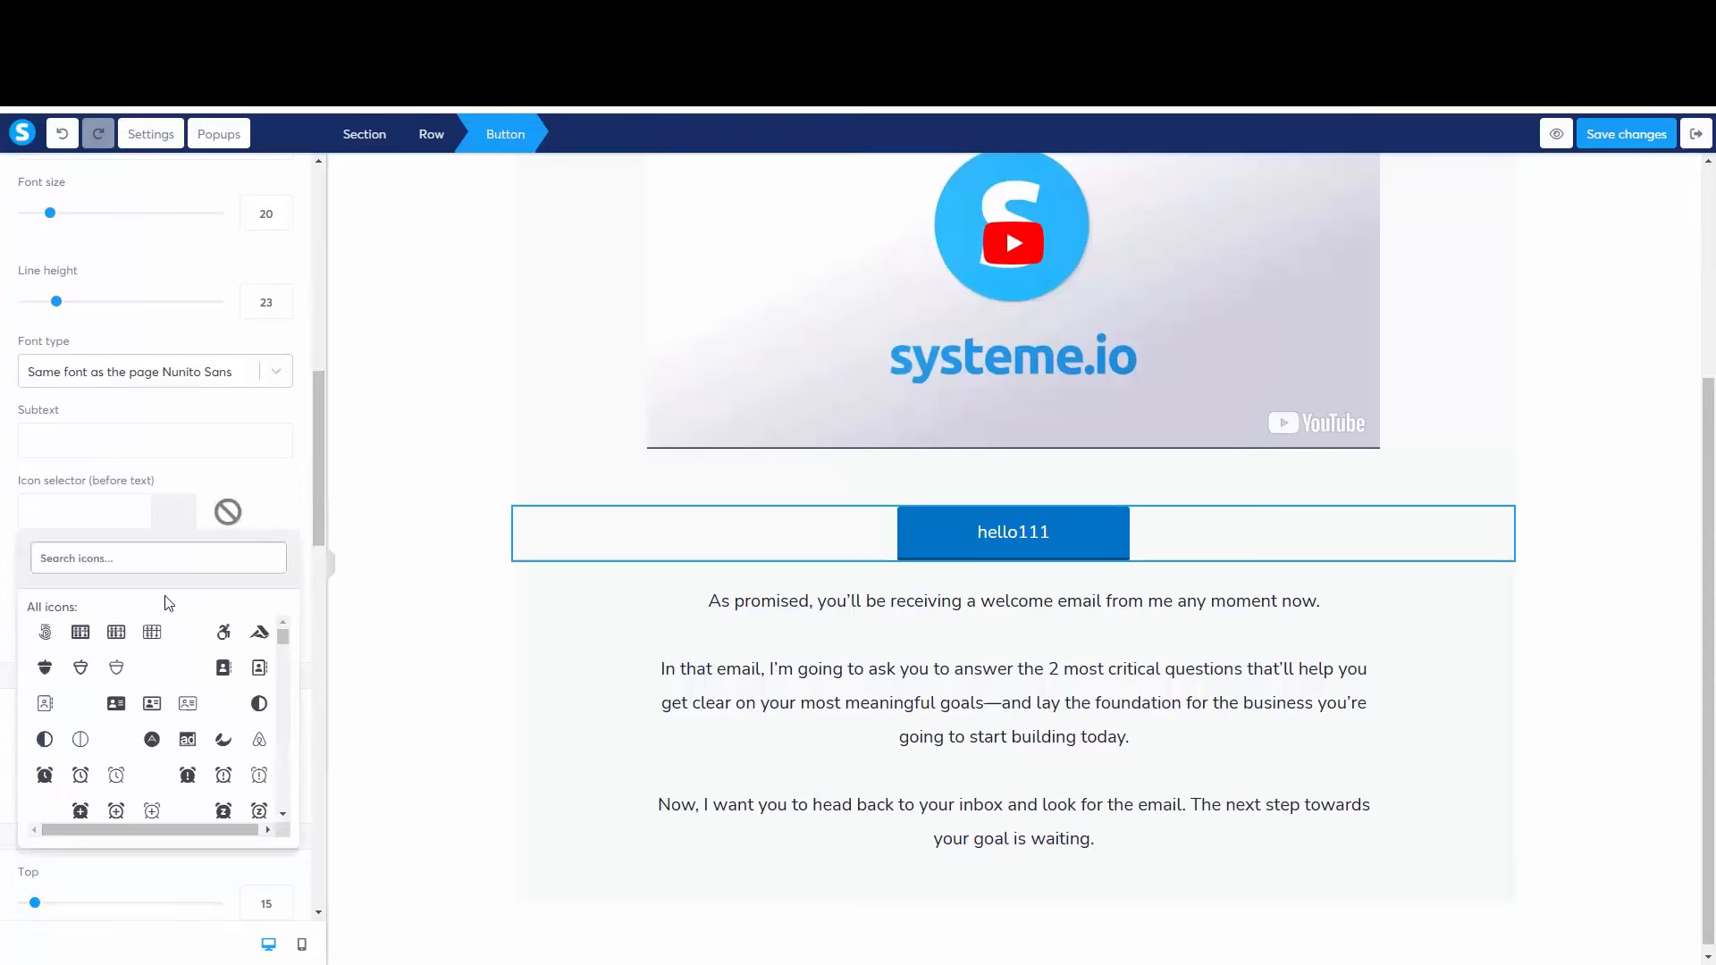
pyautogui.click(114, 672)
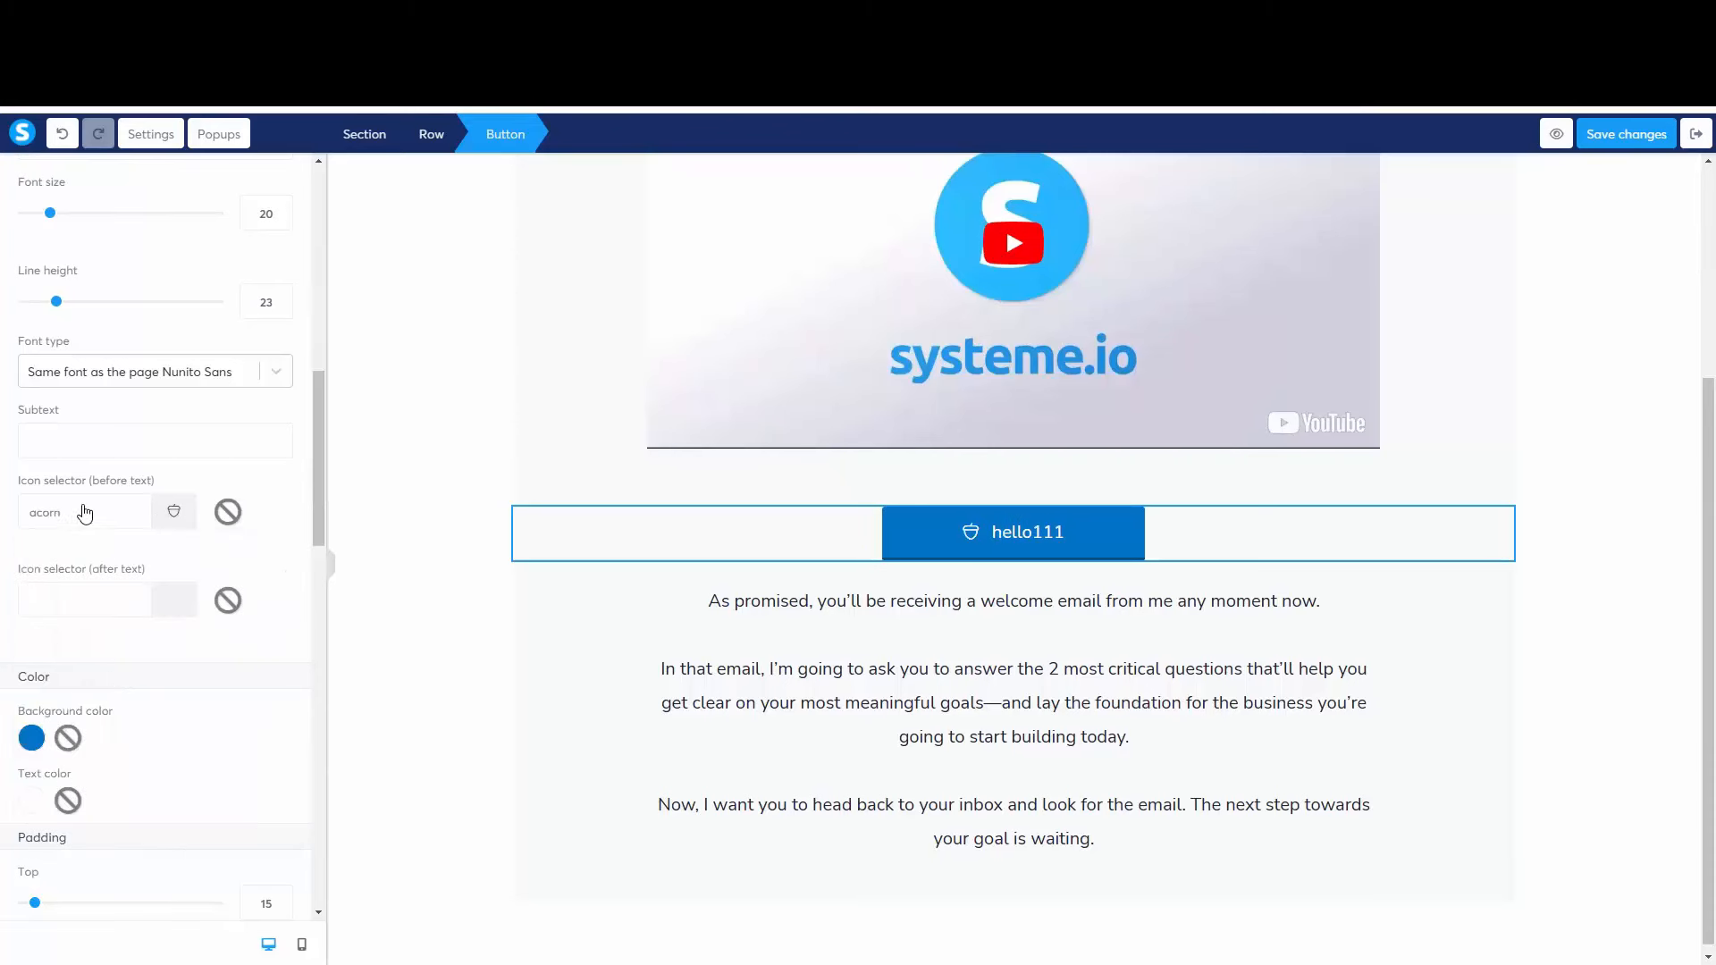
pyautogui.click(228, 512)
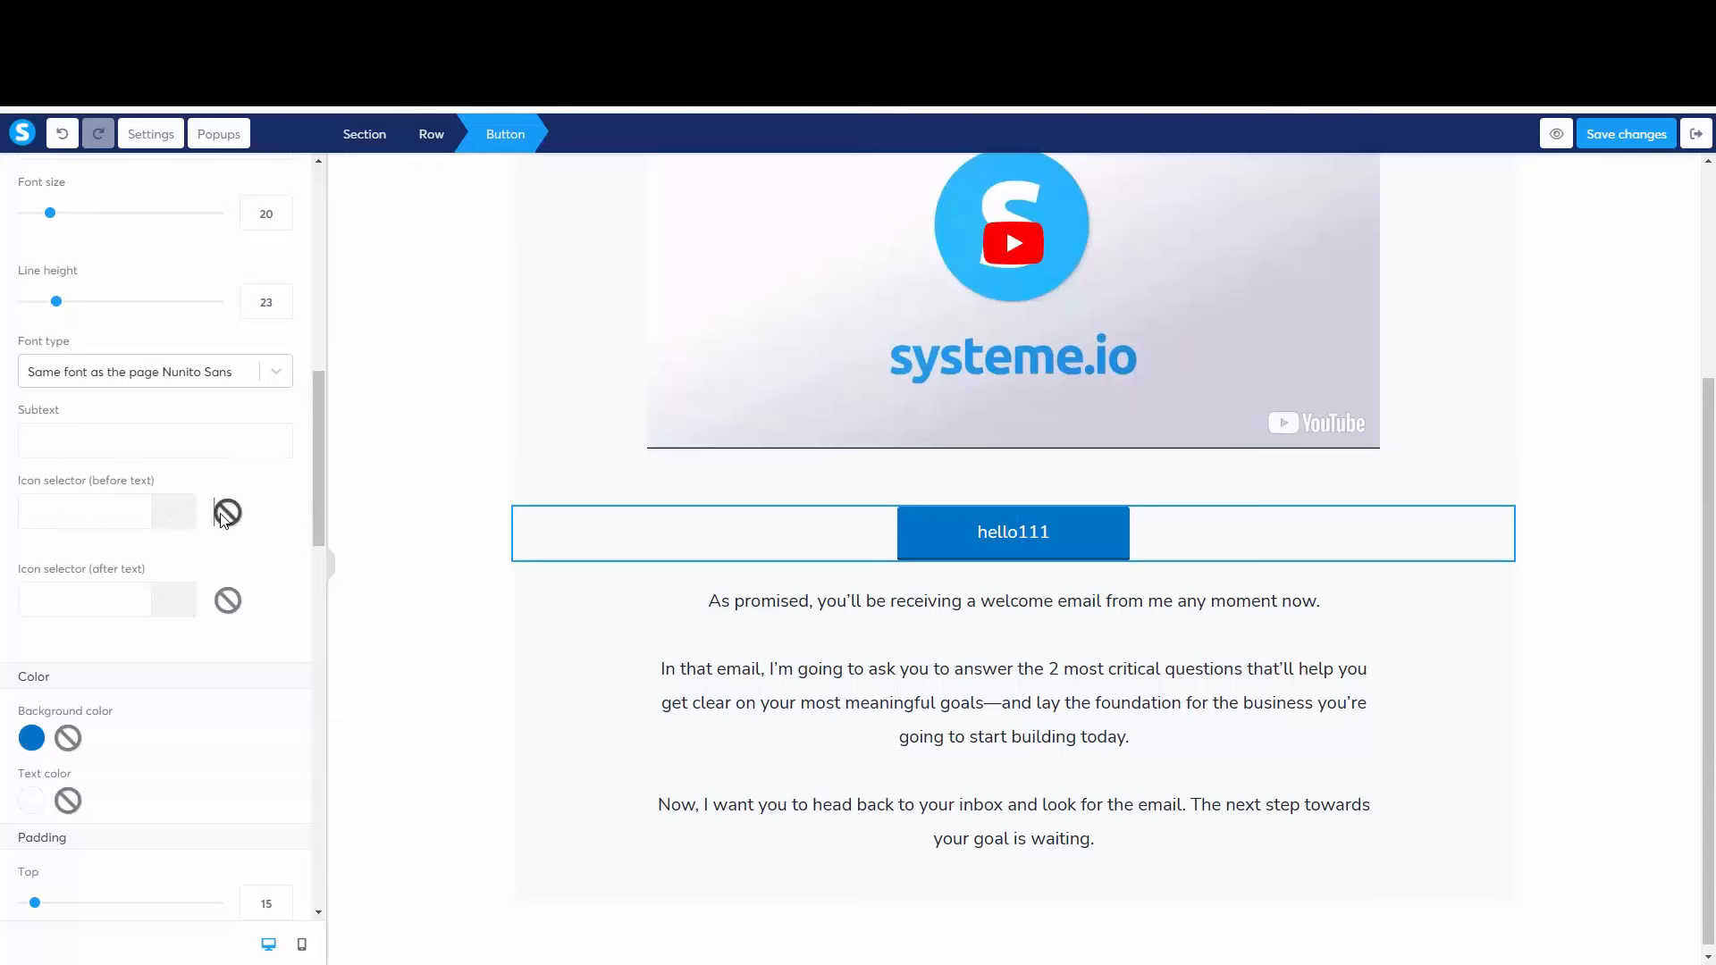
# Step: Add the outlined acorn icon after the button text
pyautogui.click(140, 604)
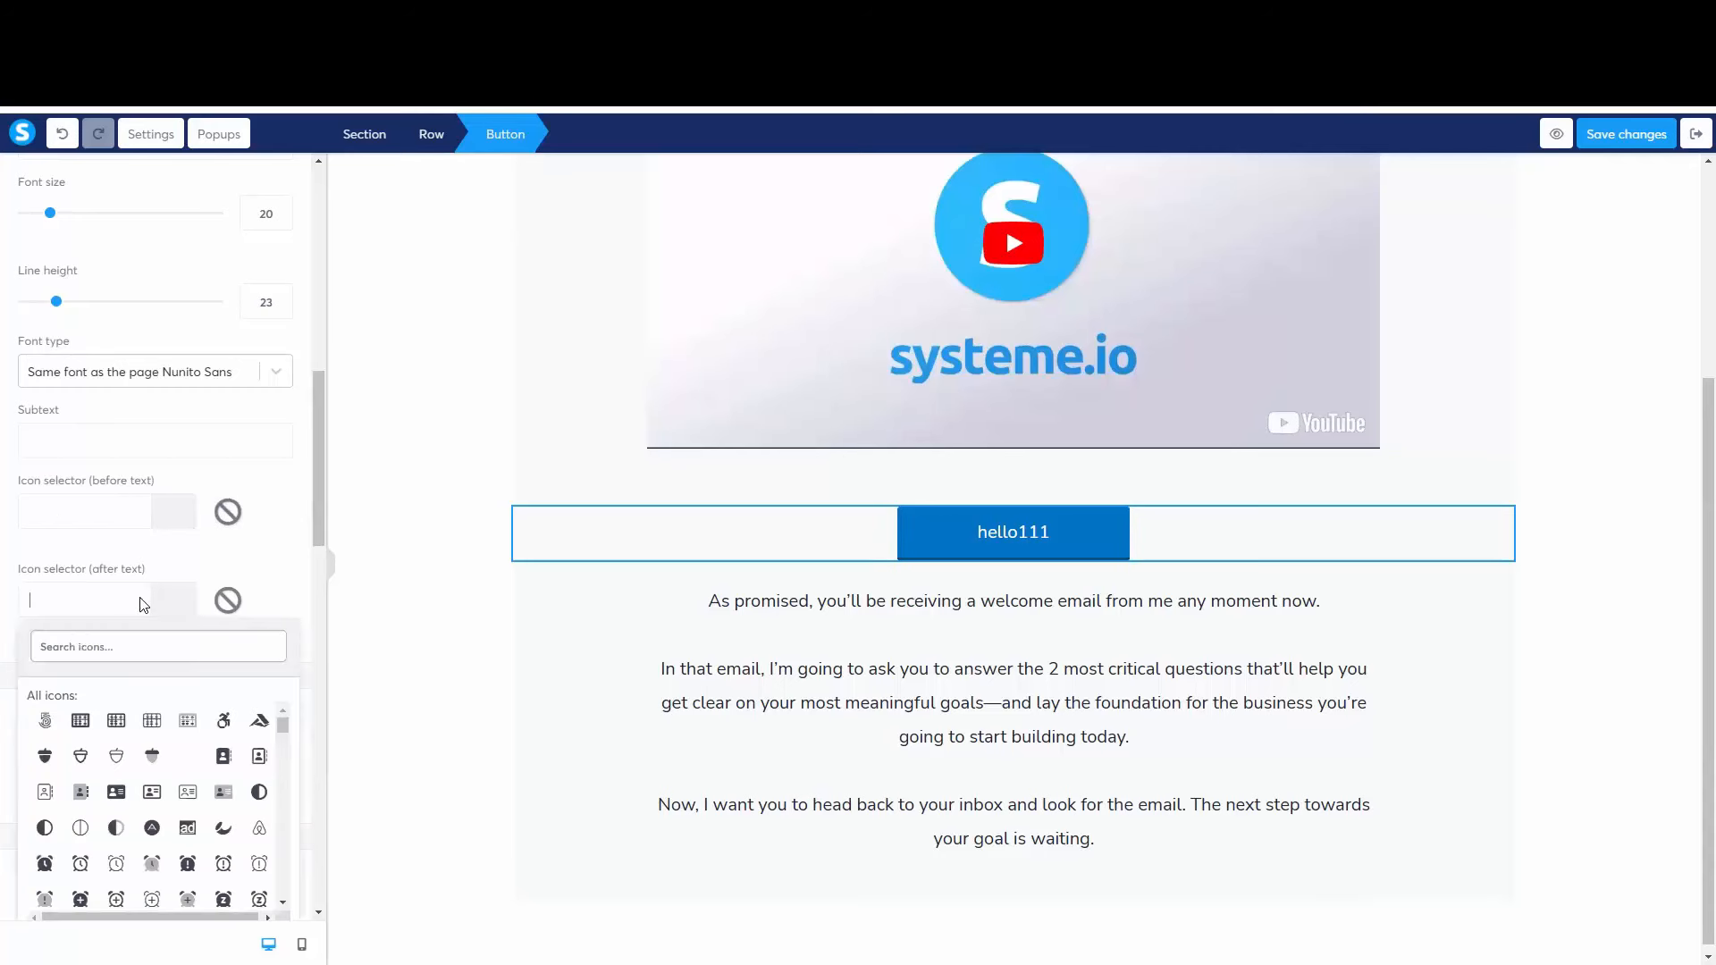
pyautogui.click(80, 756)
# Step: Try red D0021B as the button's border color and clear the border color
pyautogui.scroll(-7, 259, 776)
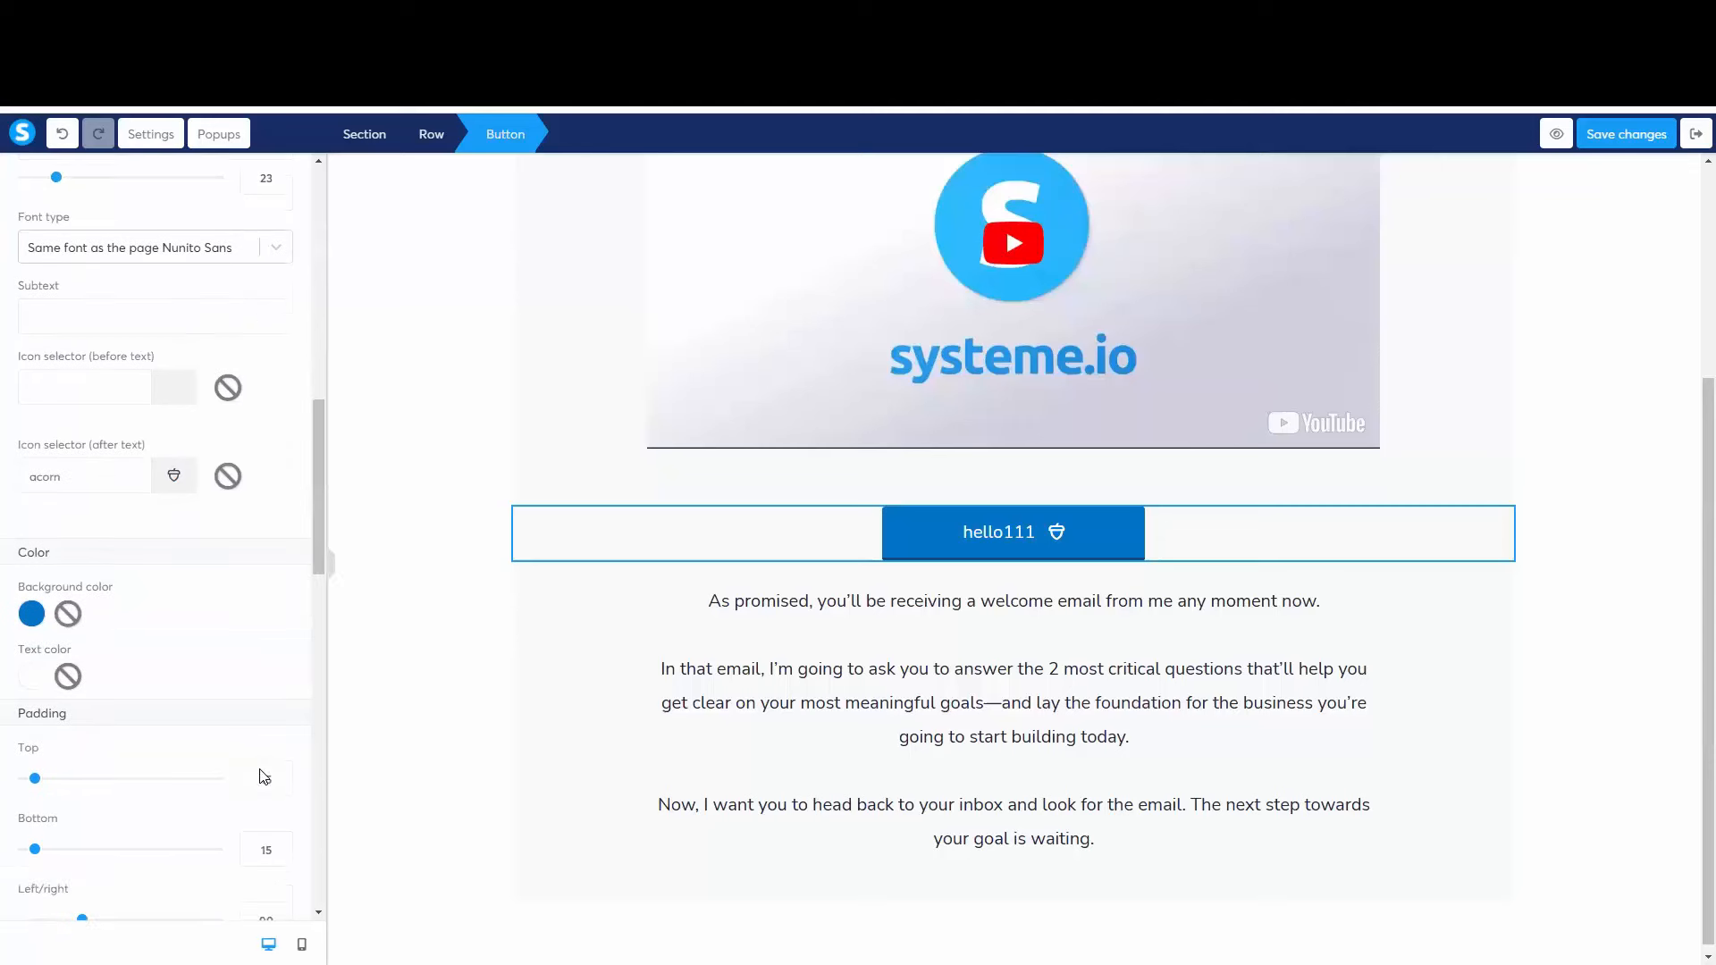
pyautogui.scroll(-8, 90, 778)
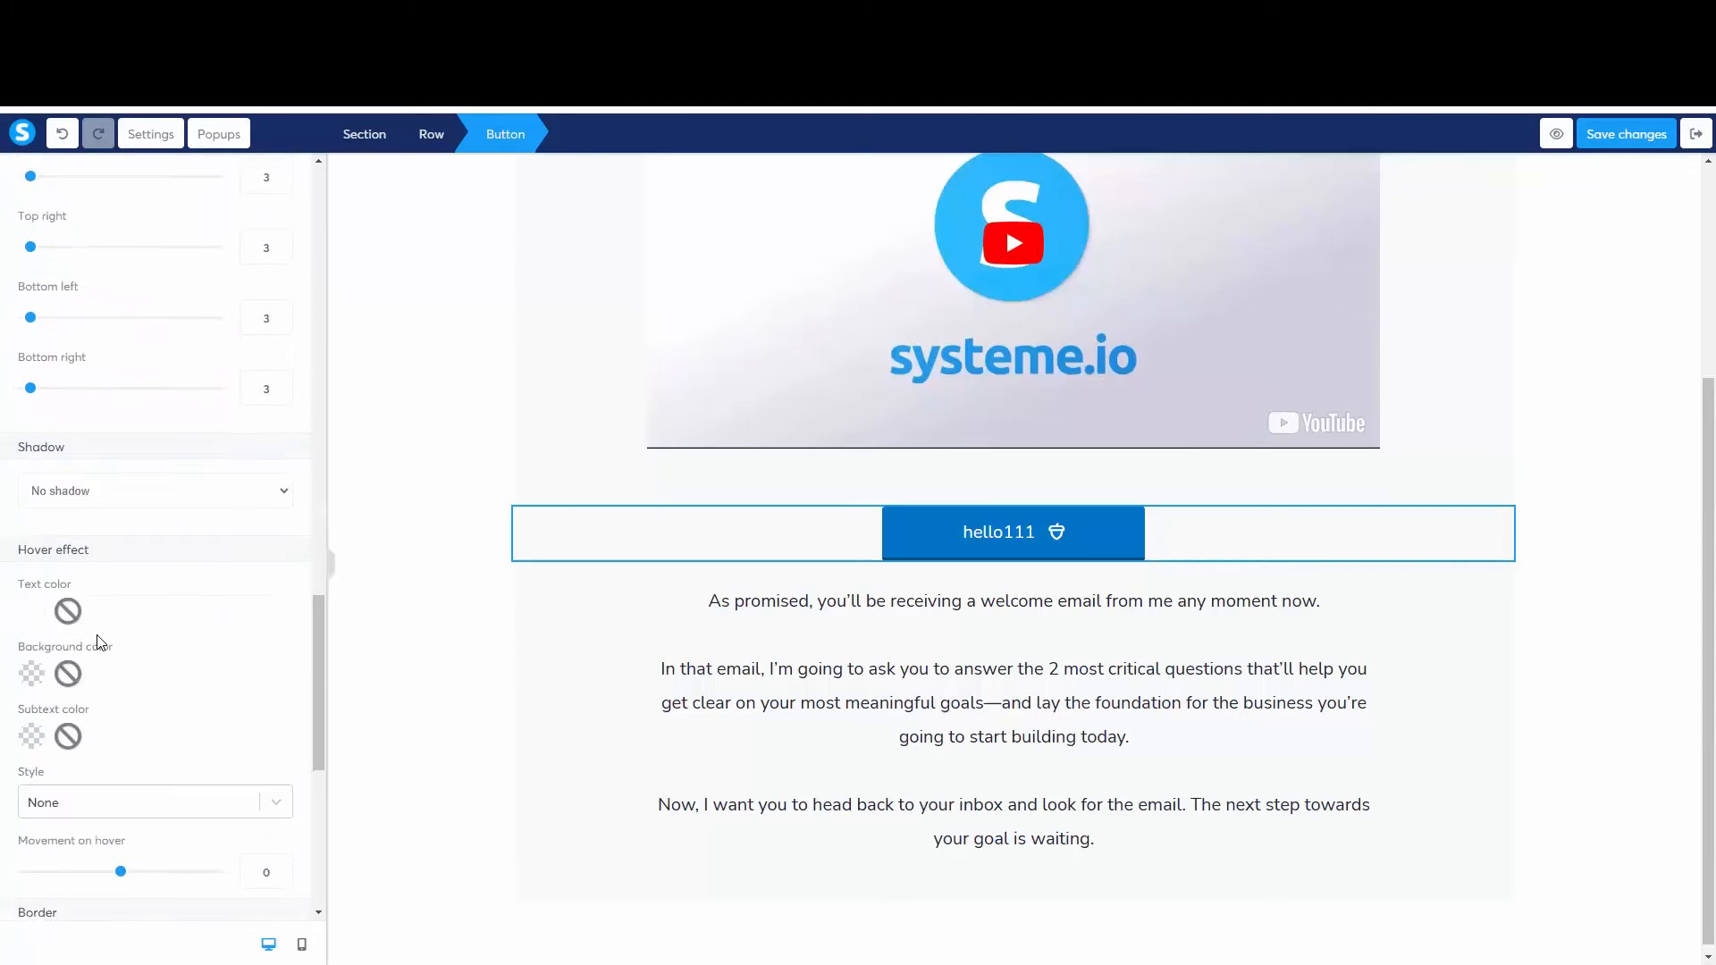
pyautogui.click(29, 598)
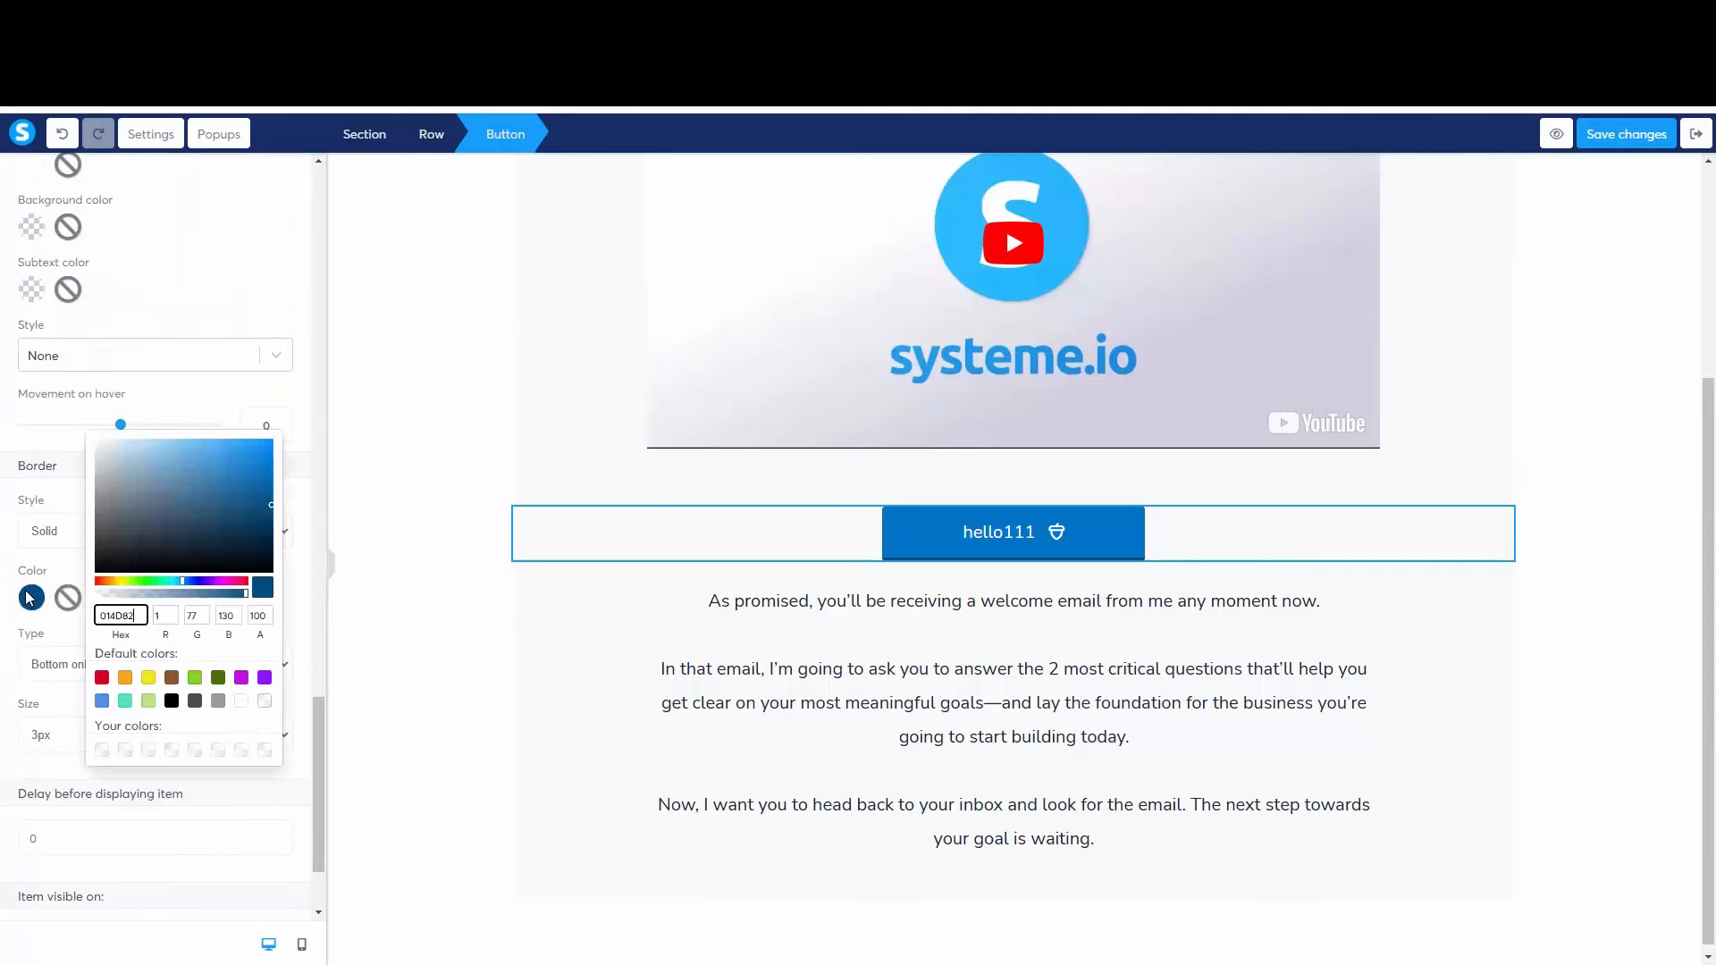
pyautogui.click(101, 677)
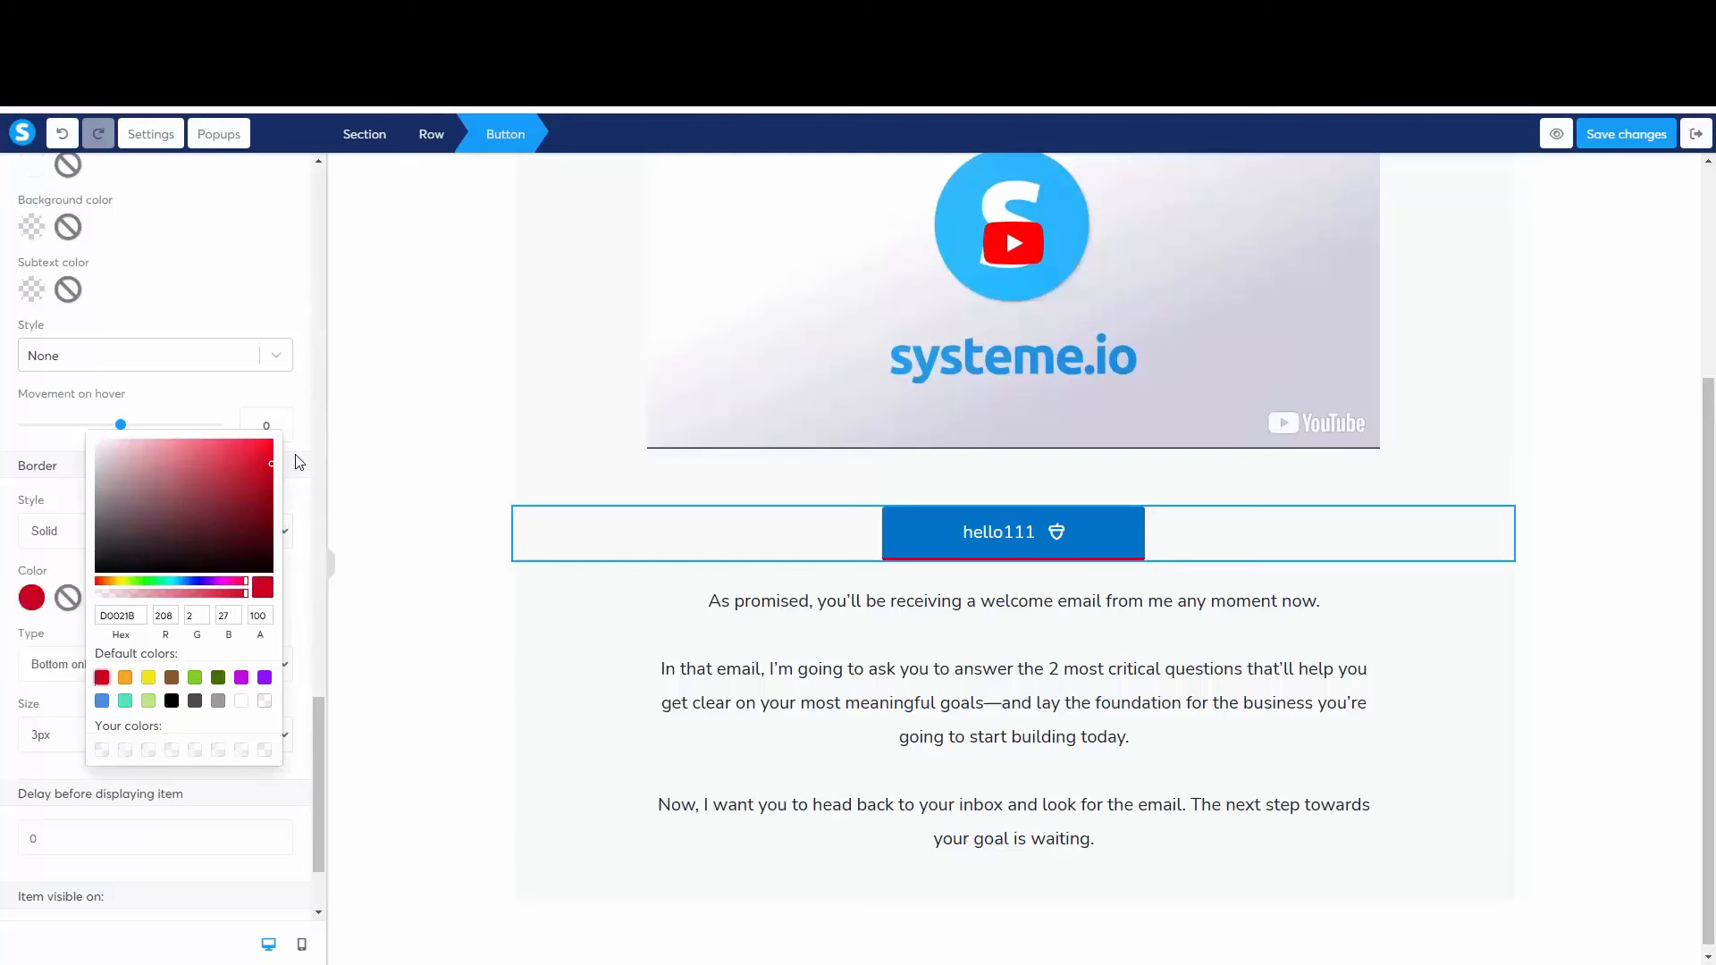
pyautogui.click(68, 598)
pyautogui.click(67, 598)
# Step: Set the button's background color to the default red, D0021B
pyautogui.scroll(4, 94, 498)
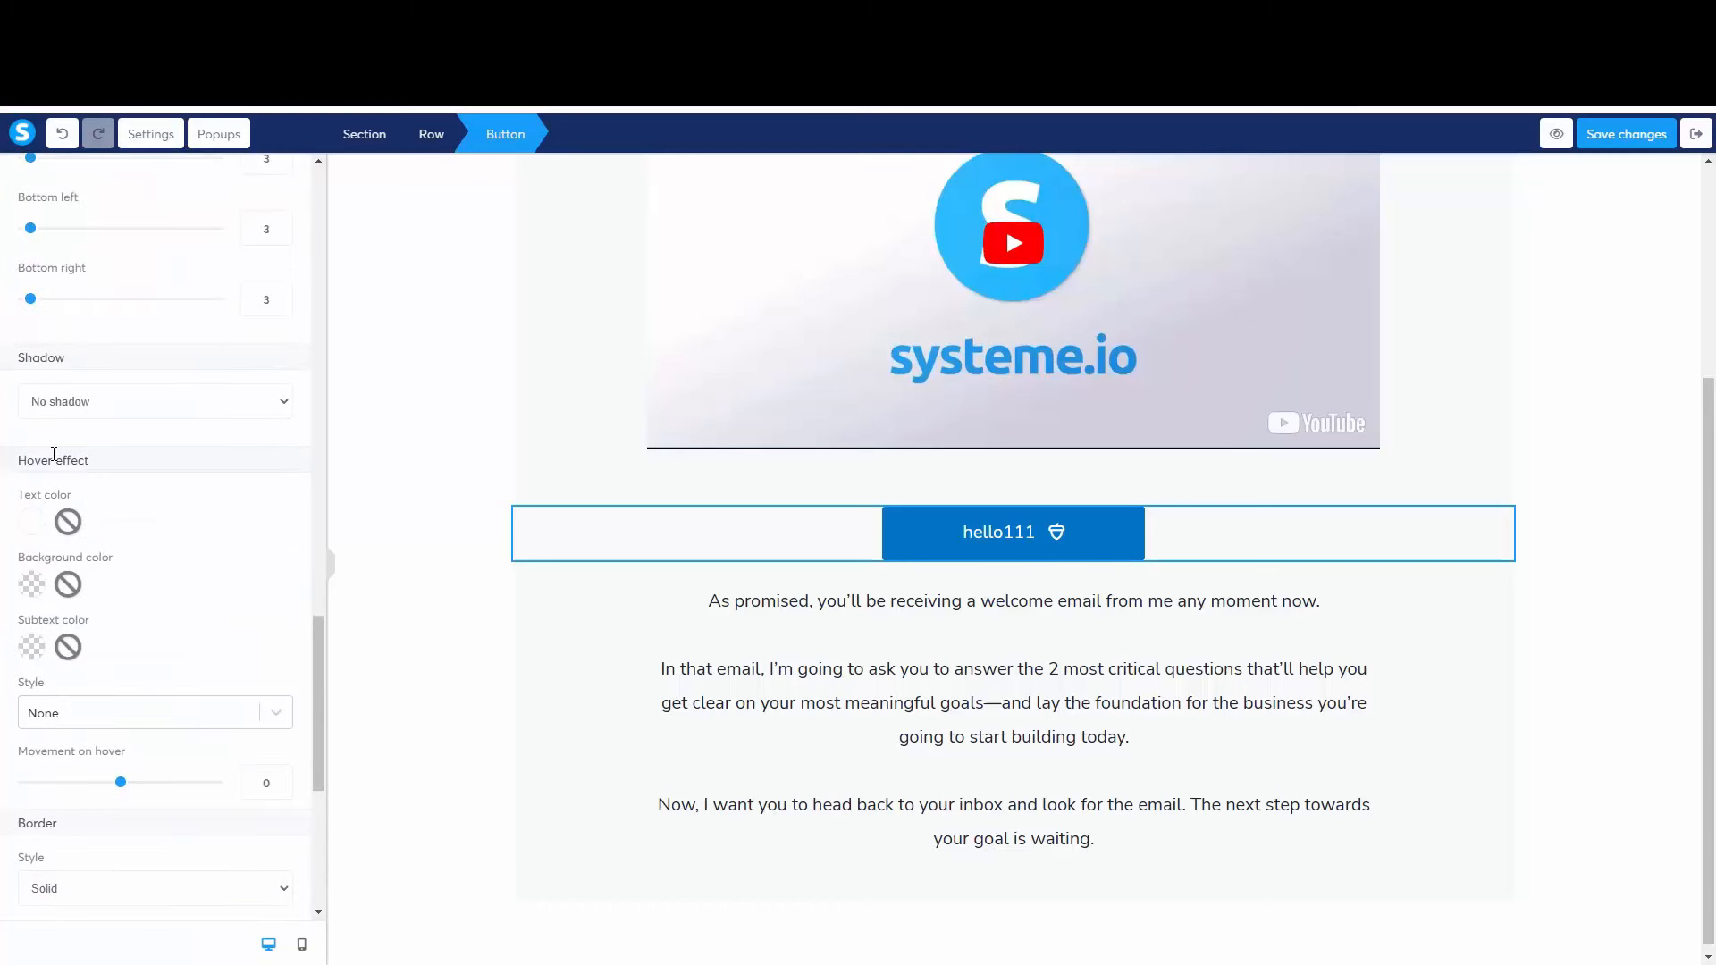
pyautogui.scroll(2, 62, 537)
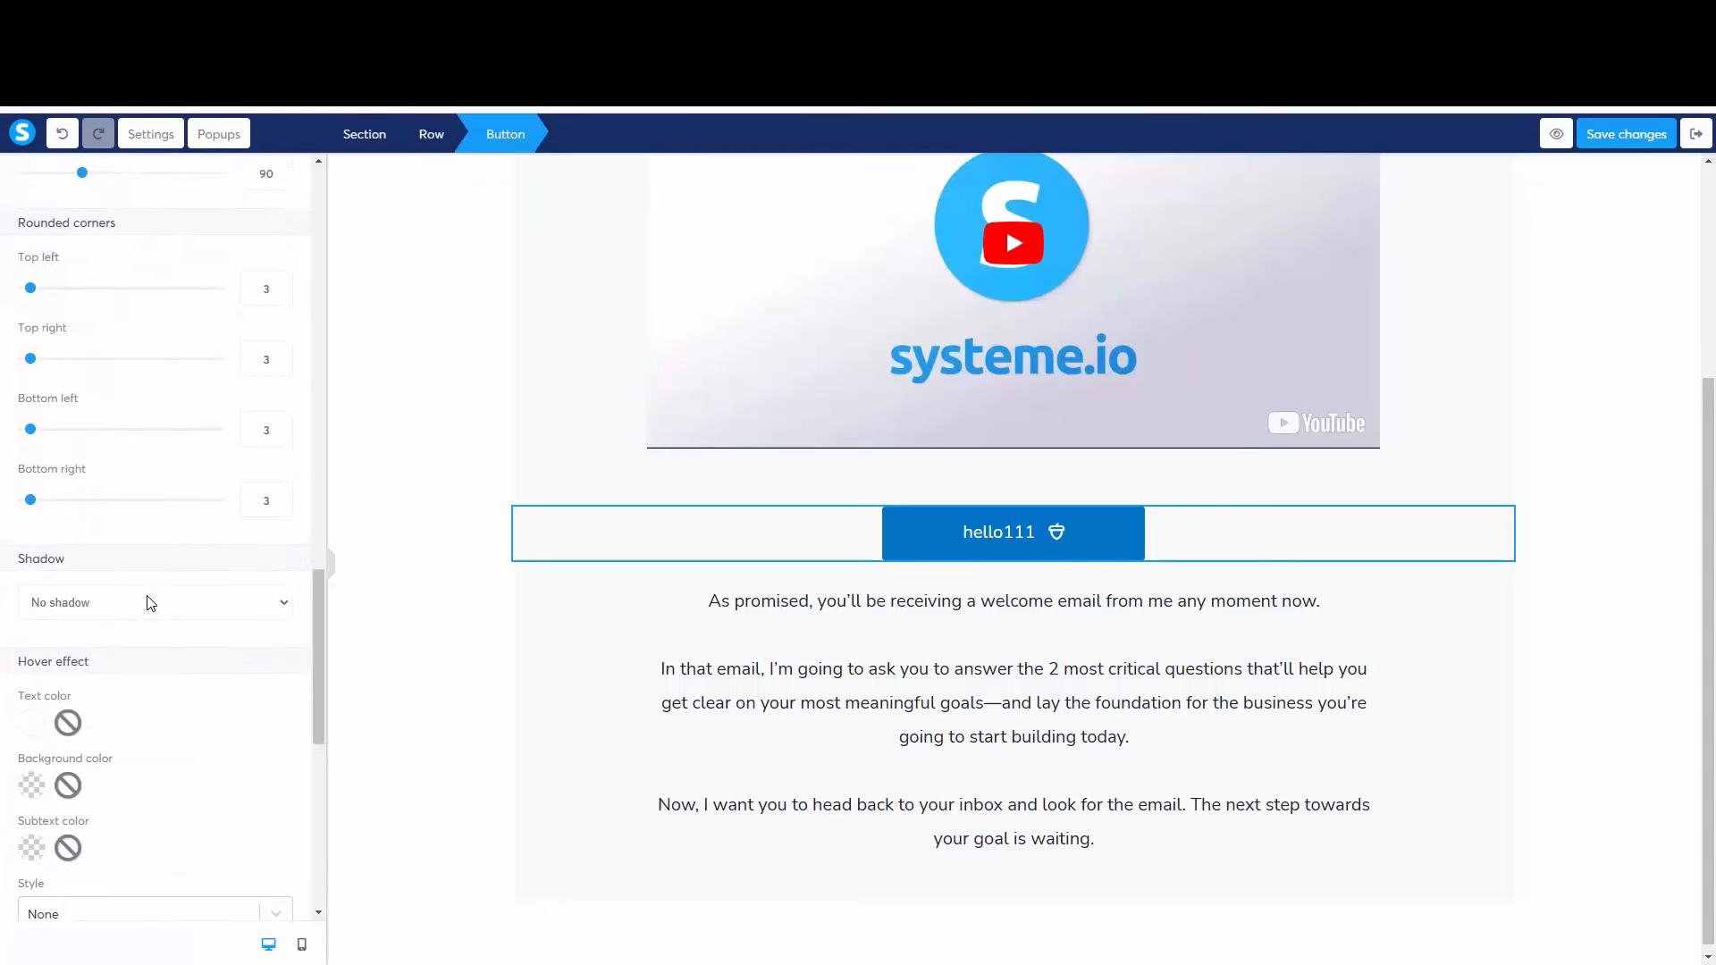
pyautogui.scroll(7, 151, 603)
pyautogui.click(31, 470)
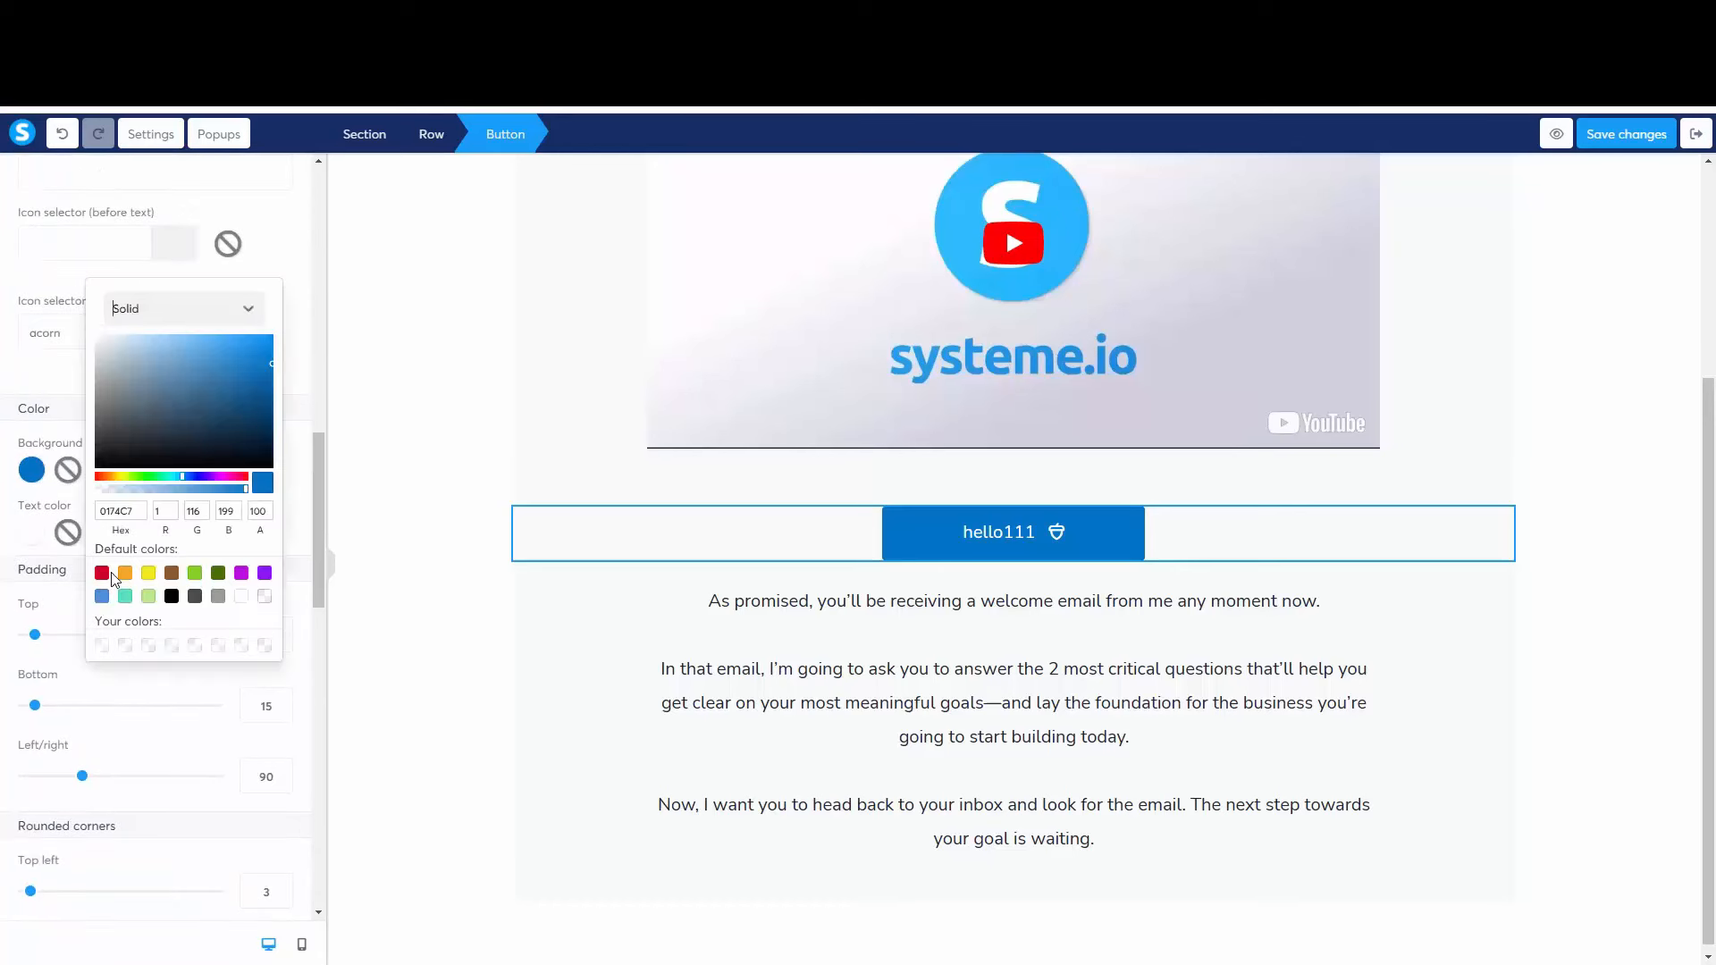
pyautogui.click(102, 573)
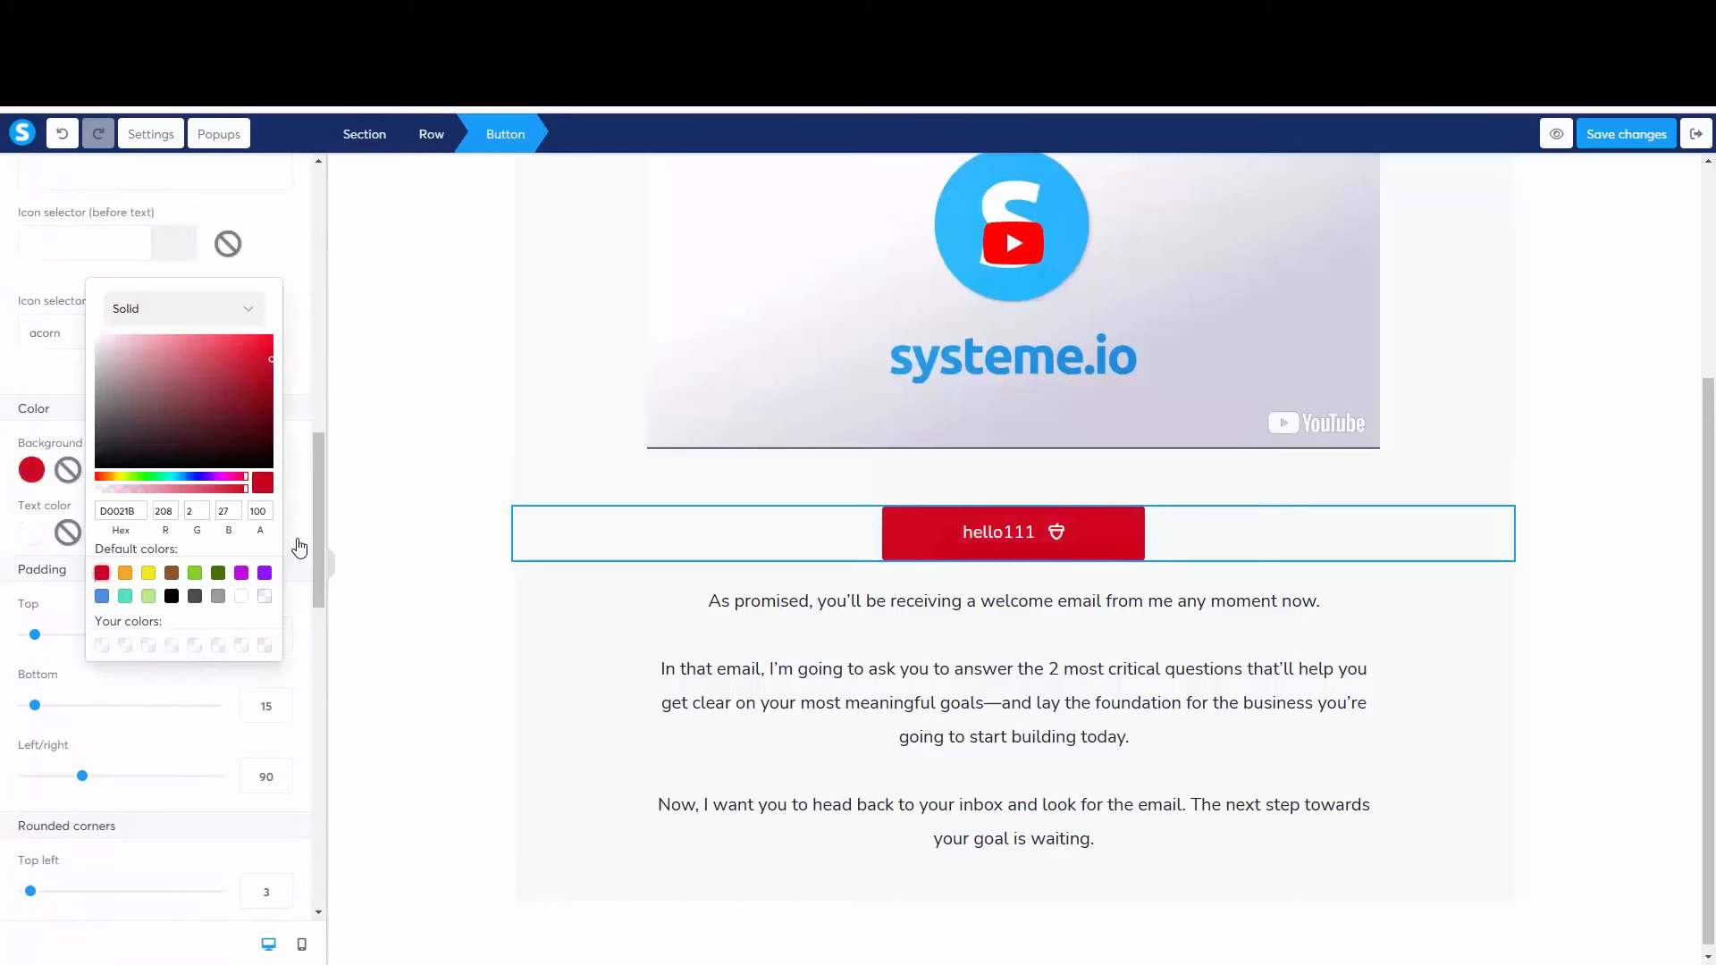
# Step: Reopen the settings of the hello111 button and set its click action to Open URL
pyautogui.scroll(10, 284, 479)
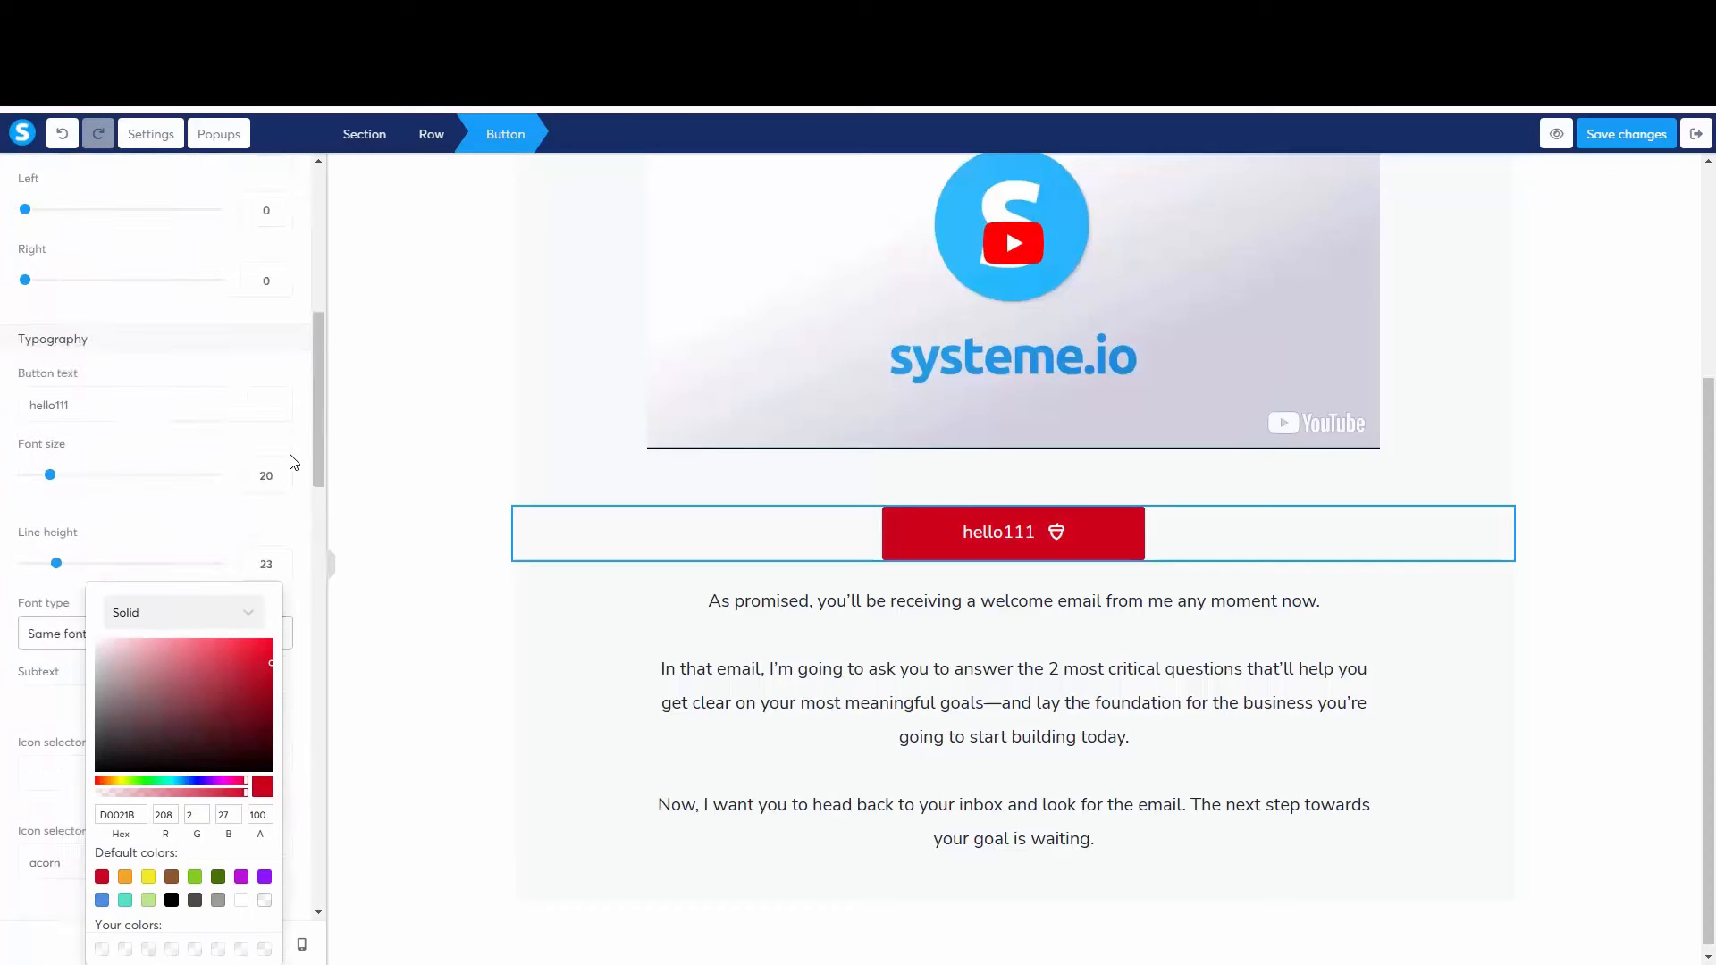
pyautogui.click(1002, 540)
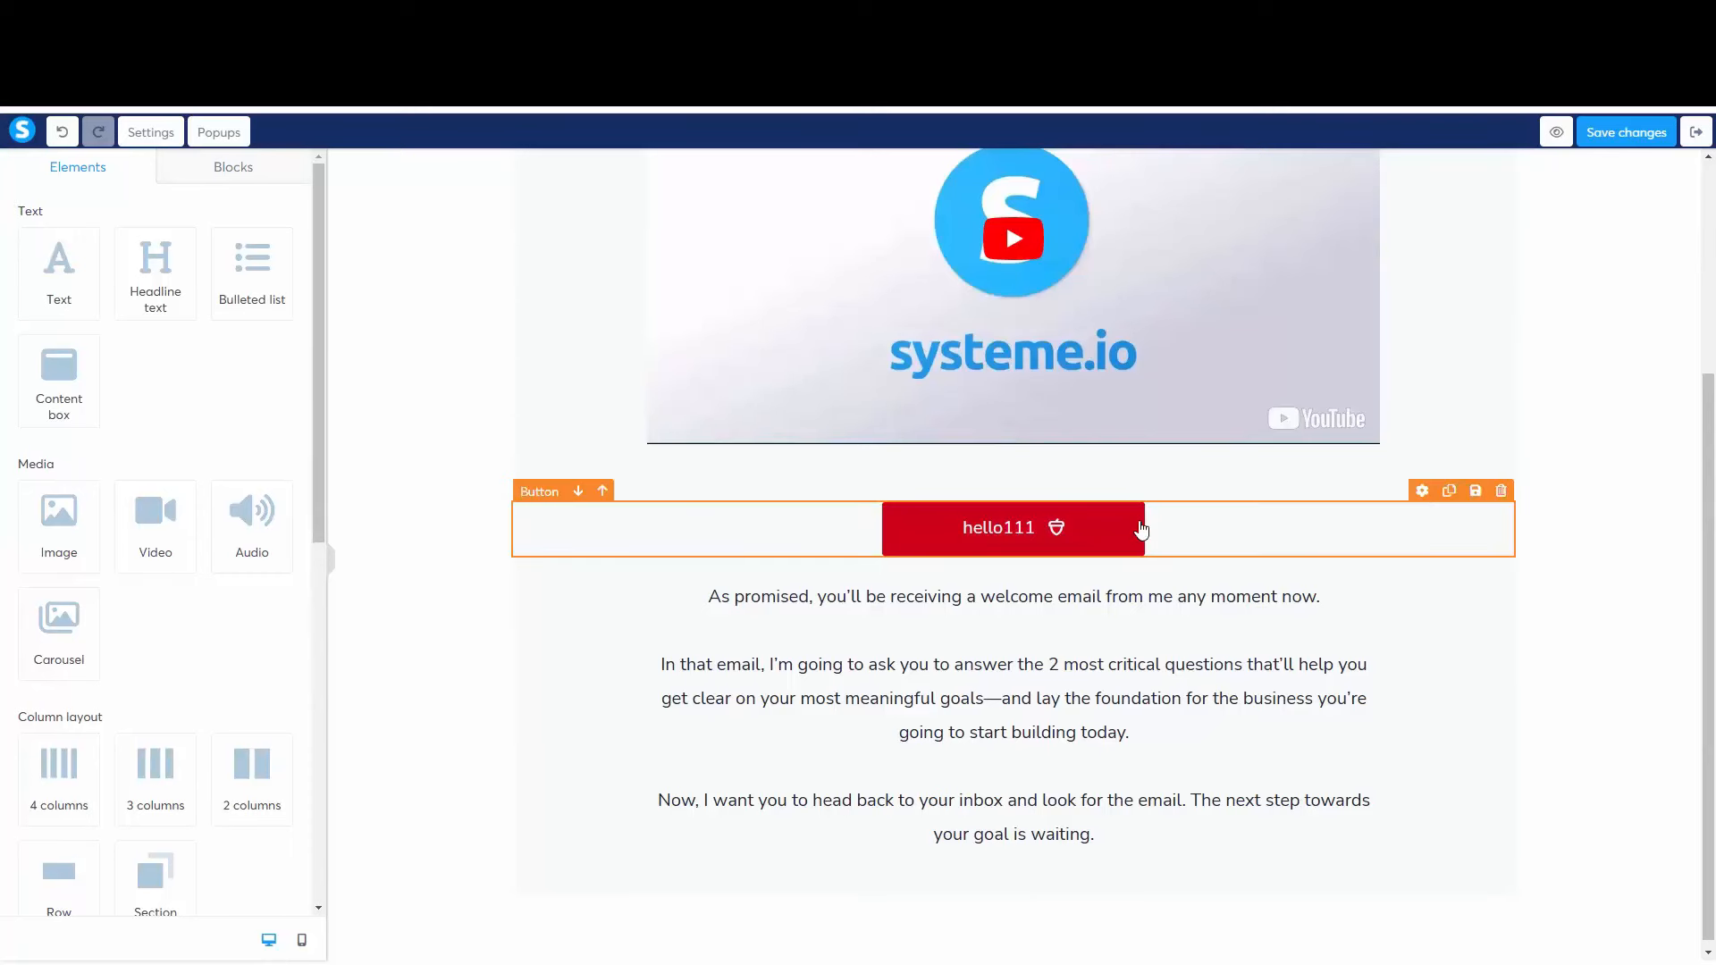
pyautogui.click(1370, 523)
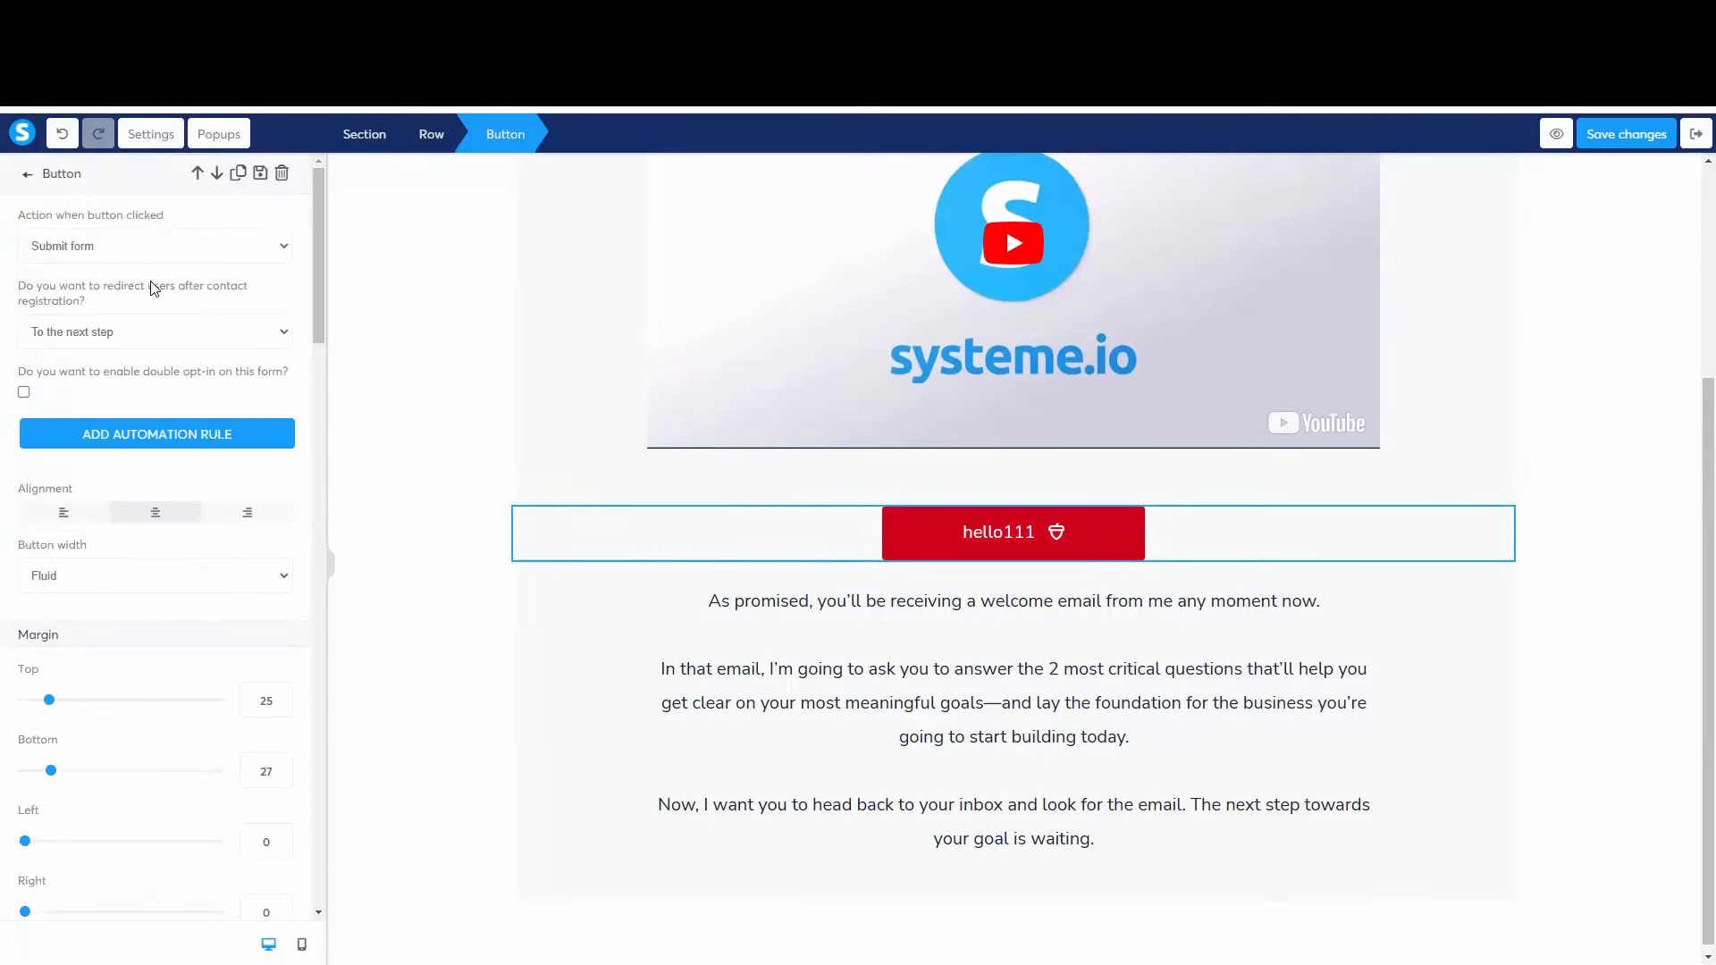
pyautogui.click(100, 247)
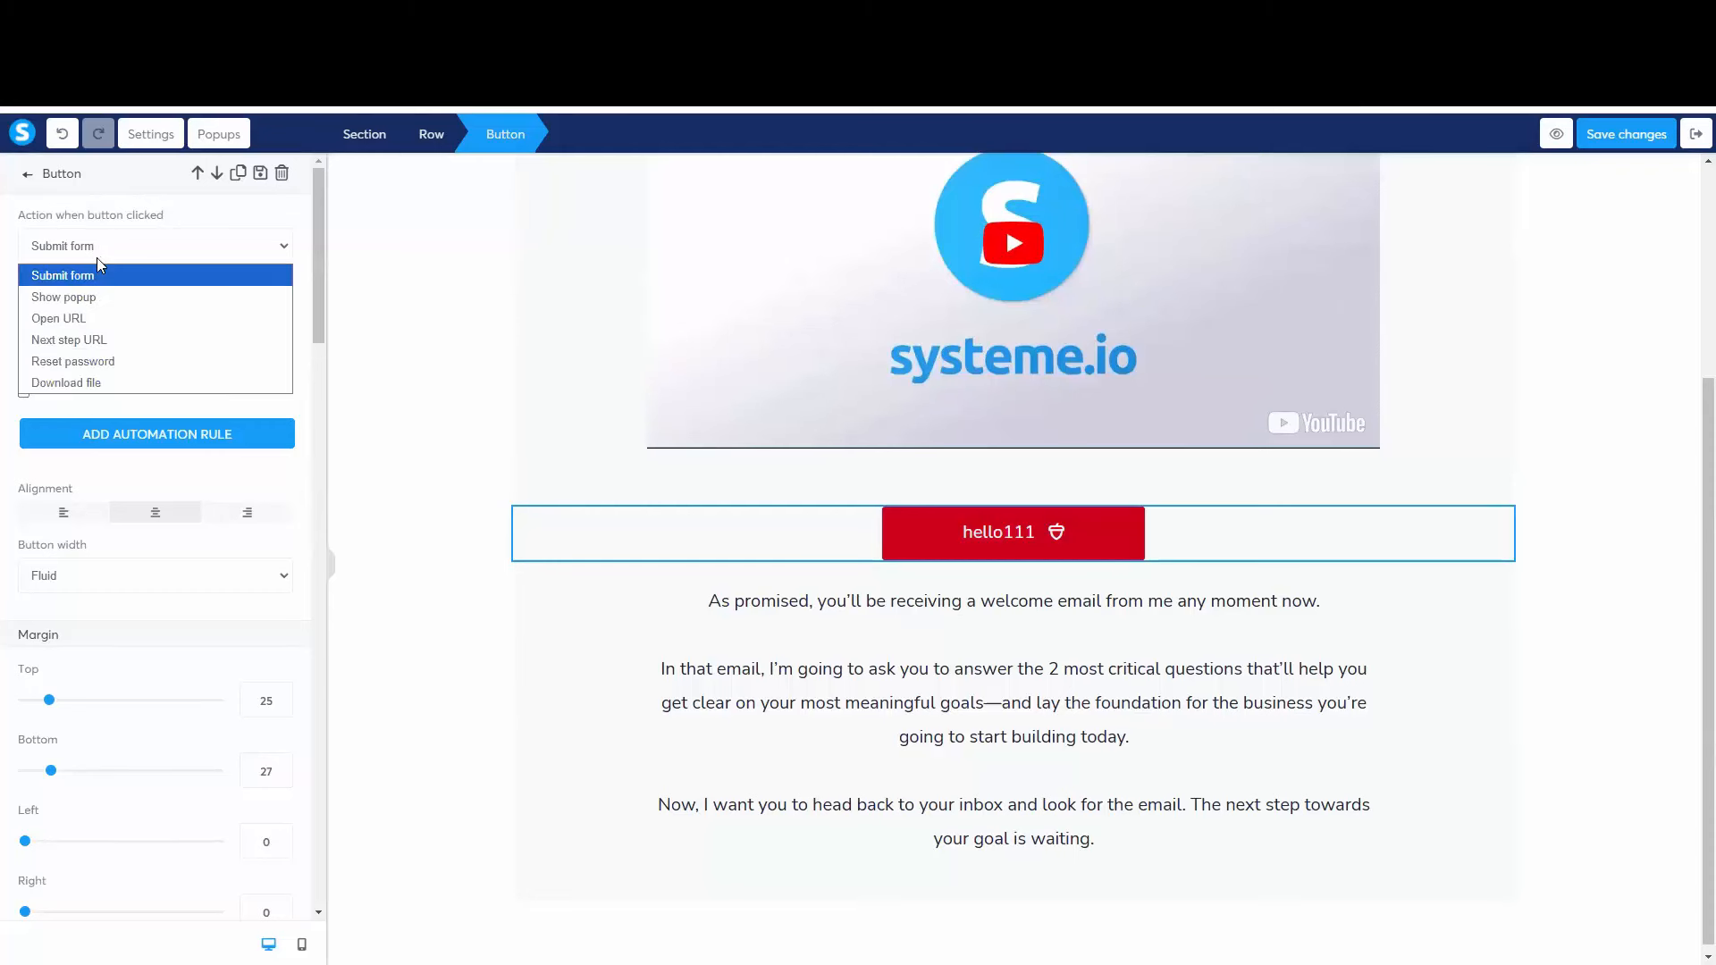
pyautogui.click(109, 315)
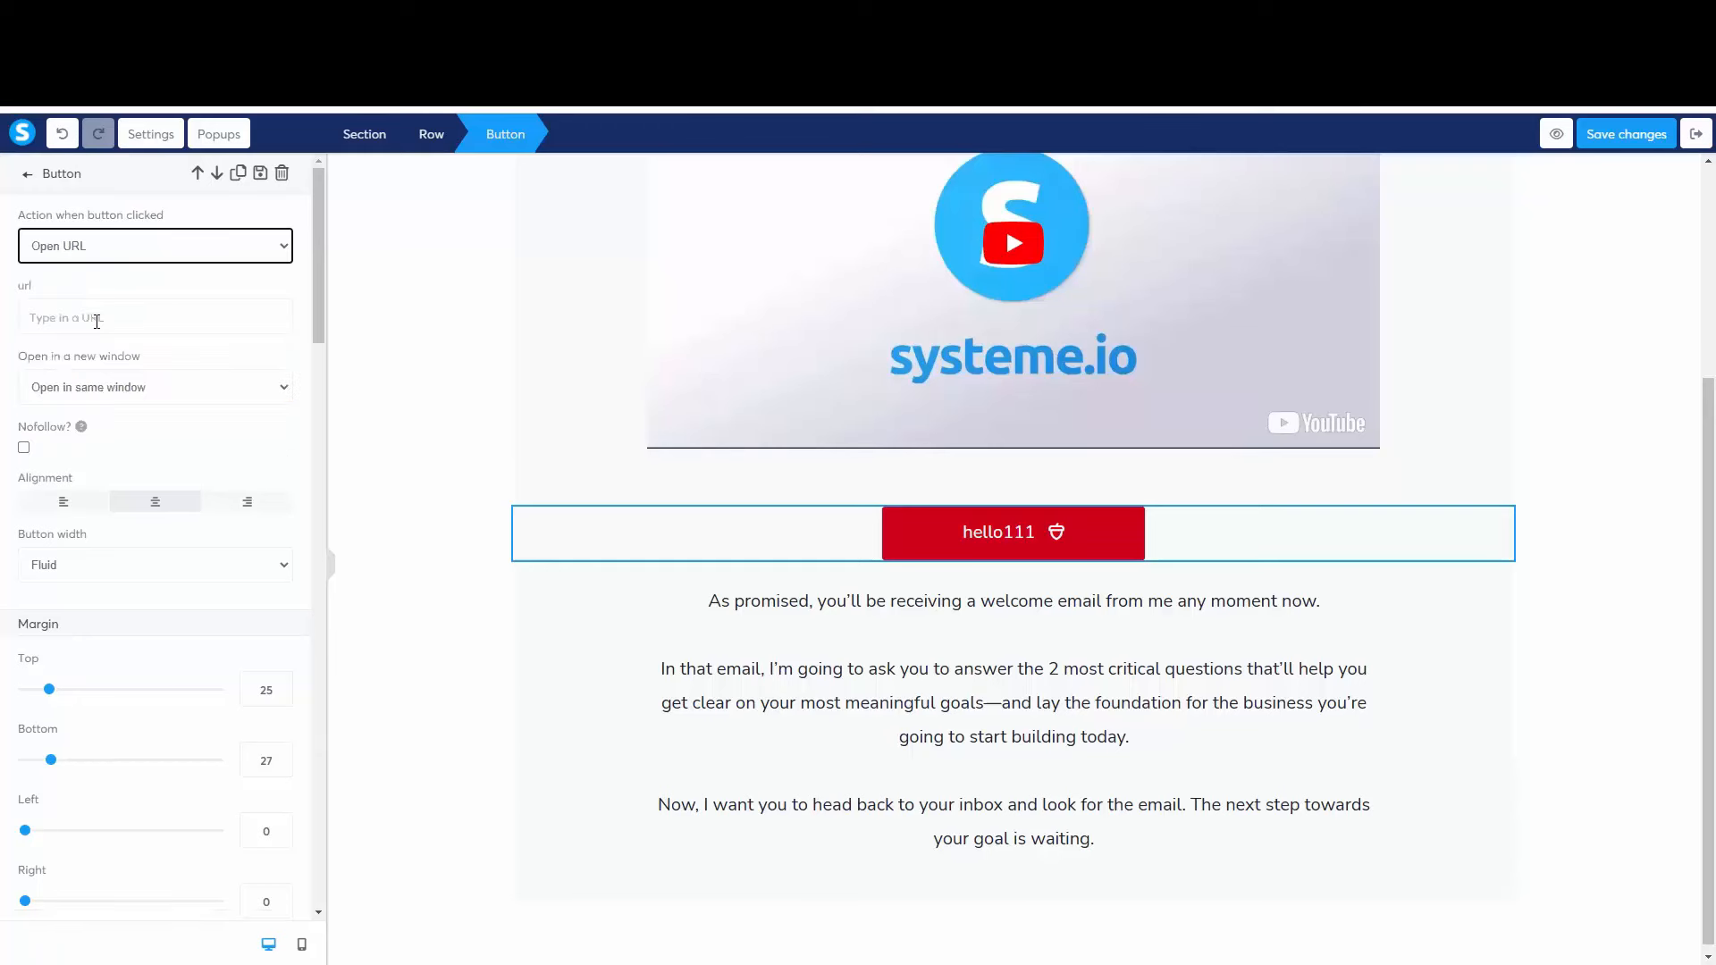
pyautogui.press('Print')
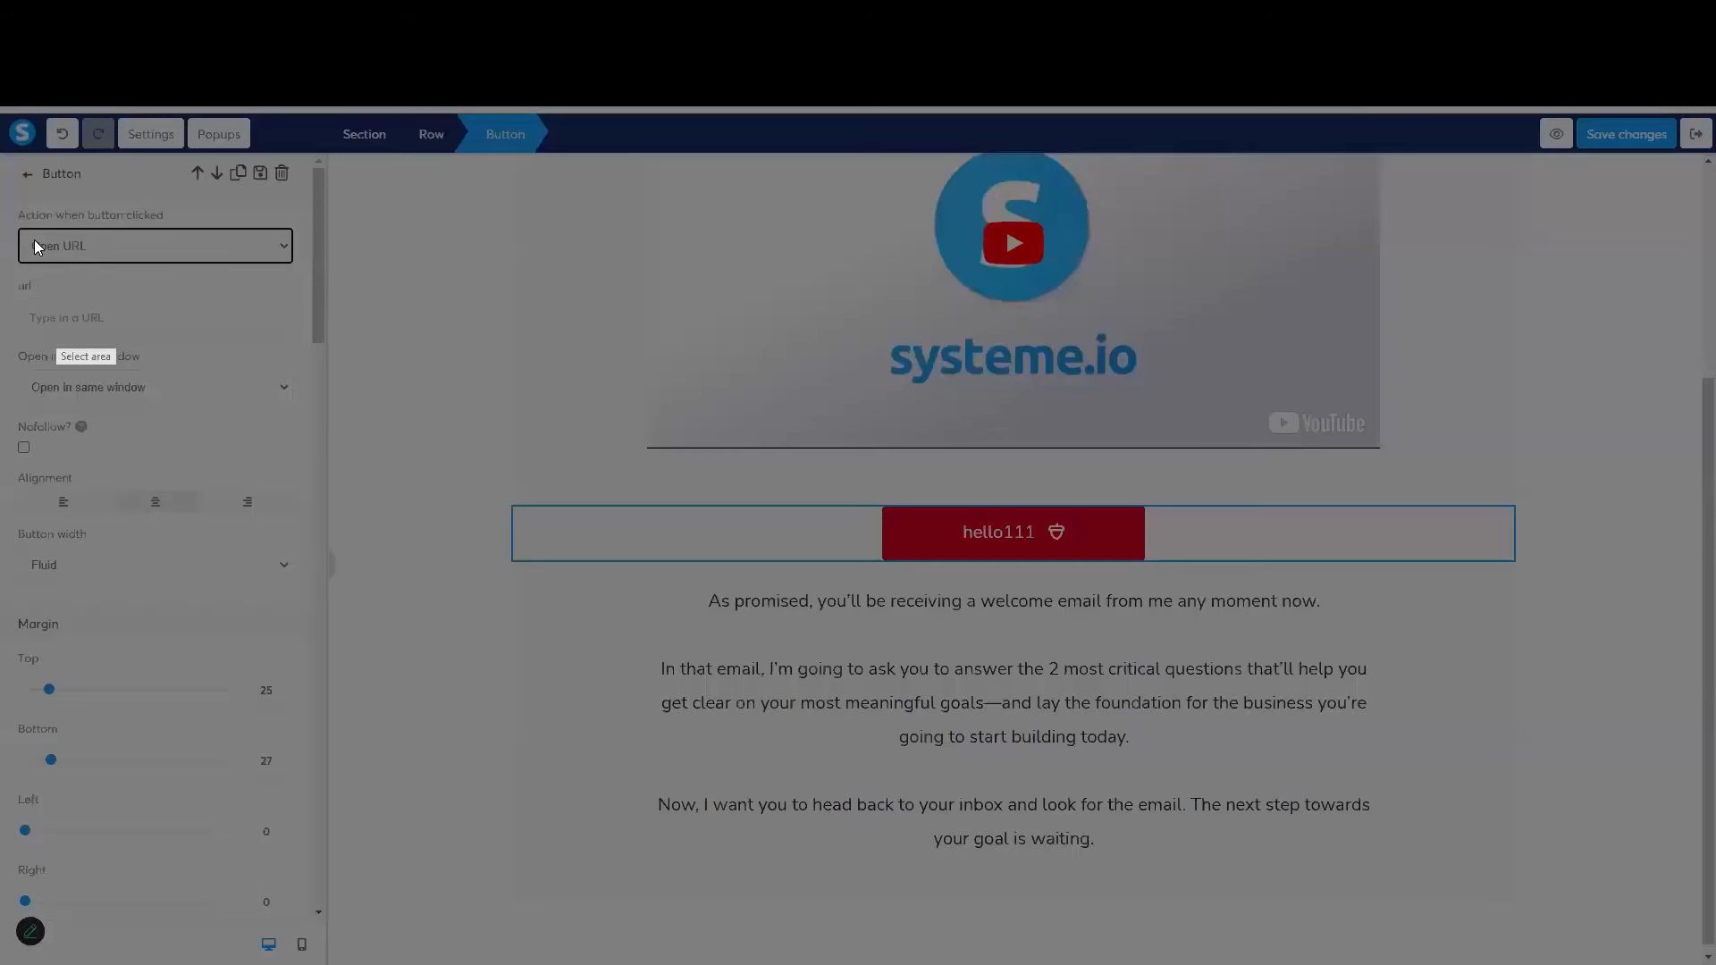
pyautogui.moveTo(11, 189); pyautogui.dragTo(344, 454)
pyautogui.click(364, 332)
pyautogui.moveTo(271, 270); pyautogui.dragTo(129, 320)
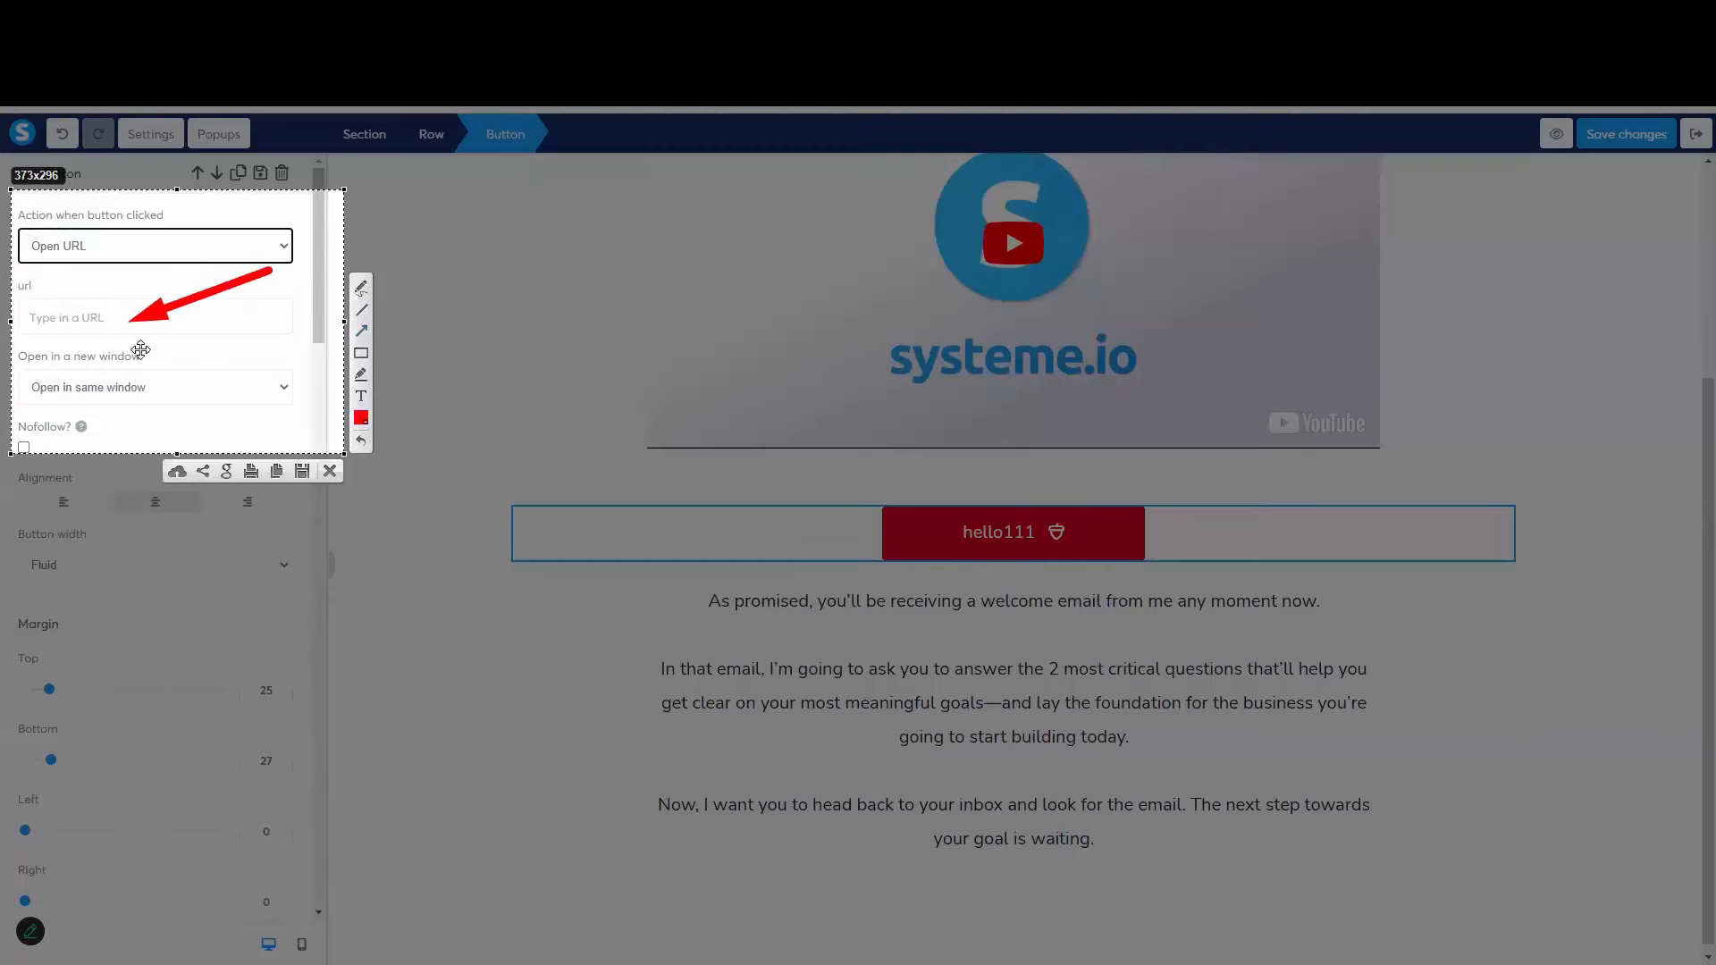
pyautogui.press('Escape')
# Step: Set the button's URL to # and save the thank-you page, closing the page editor
pyautogui.click(84, 323)
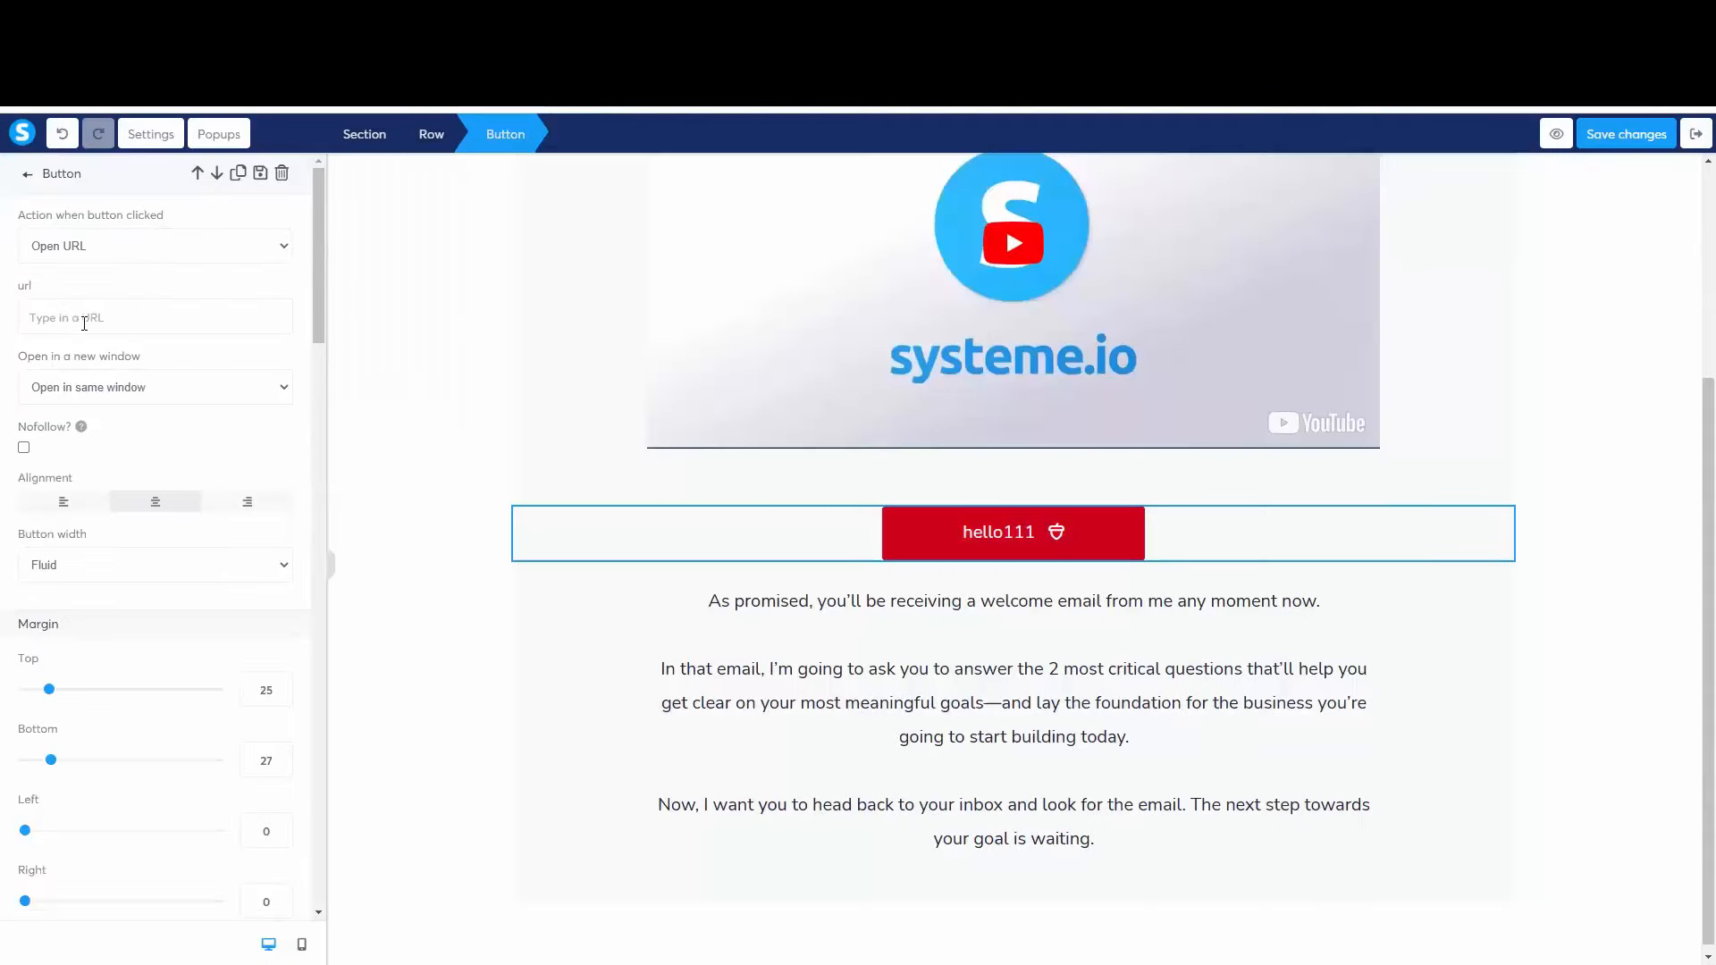
pyautogui.write('#')
pyautogui.click(393, 391)
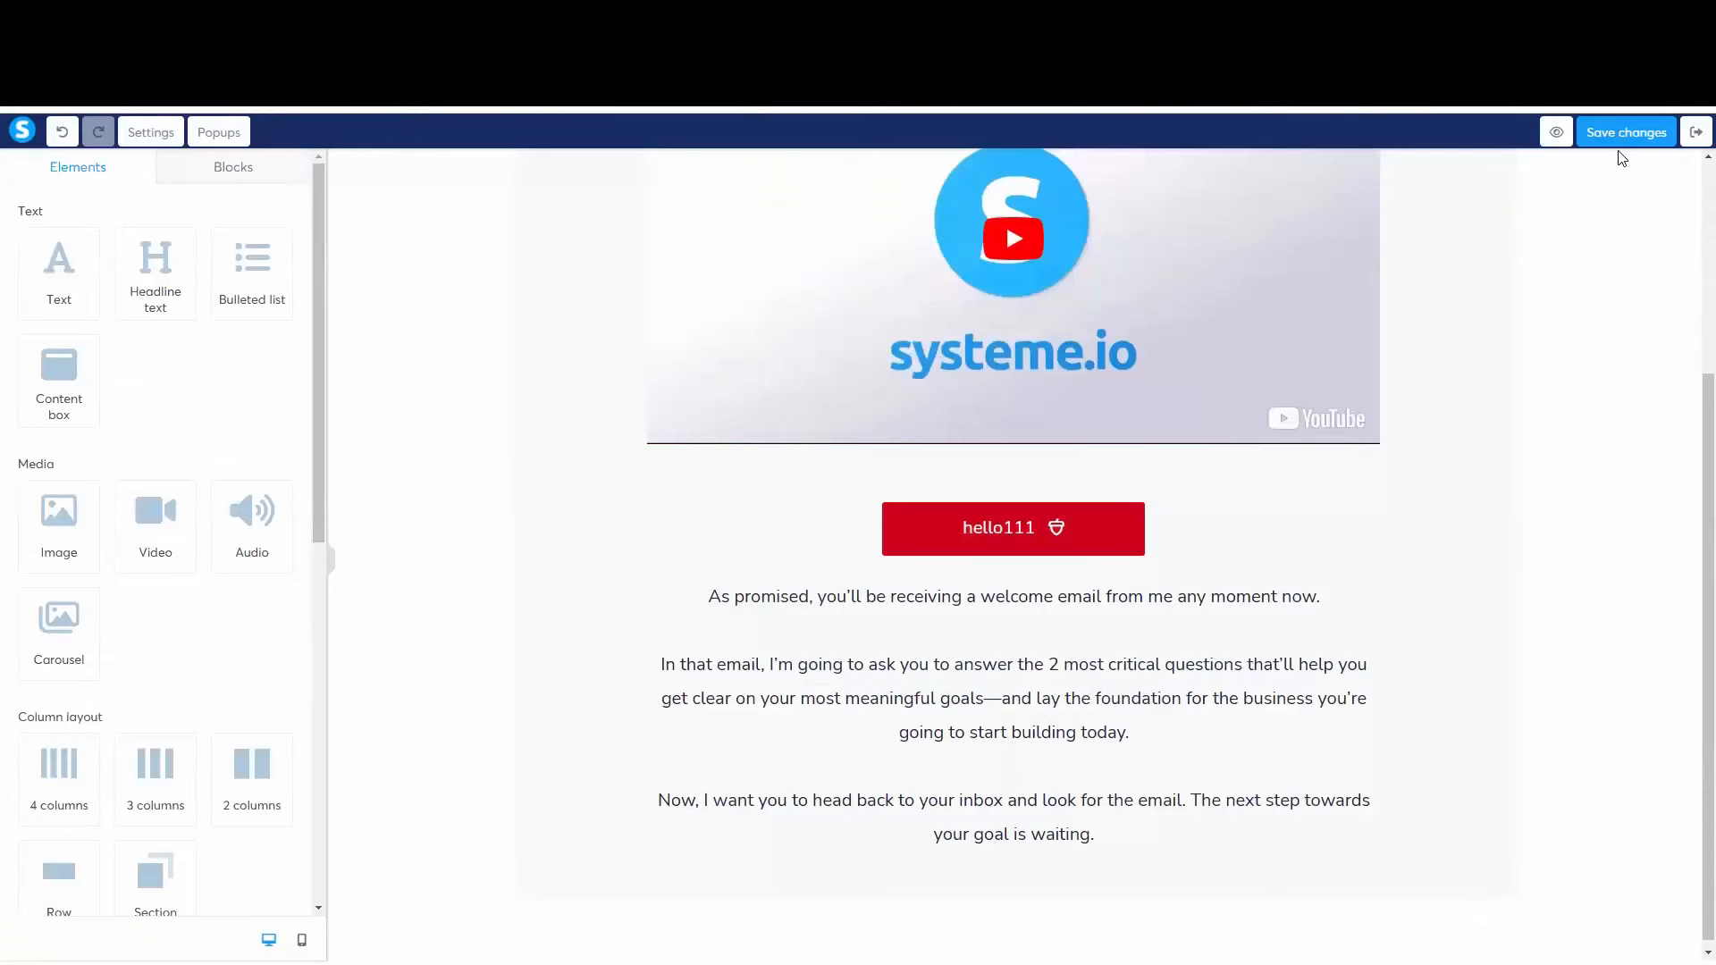
pyautogui.click(1629, 134)
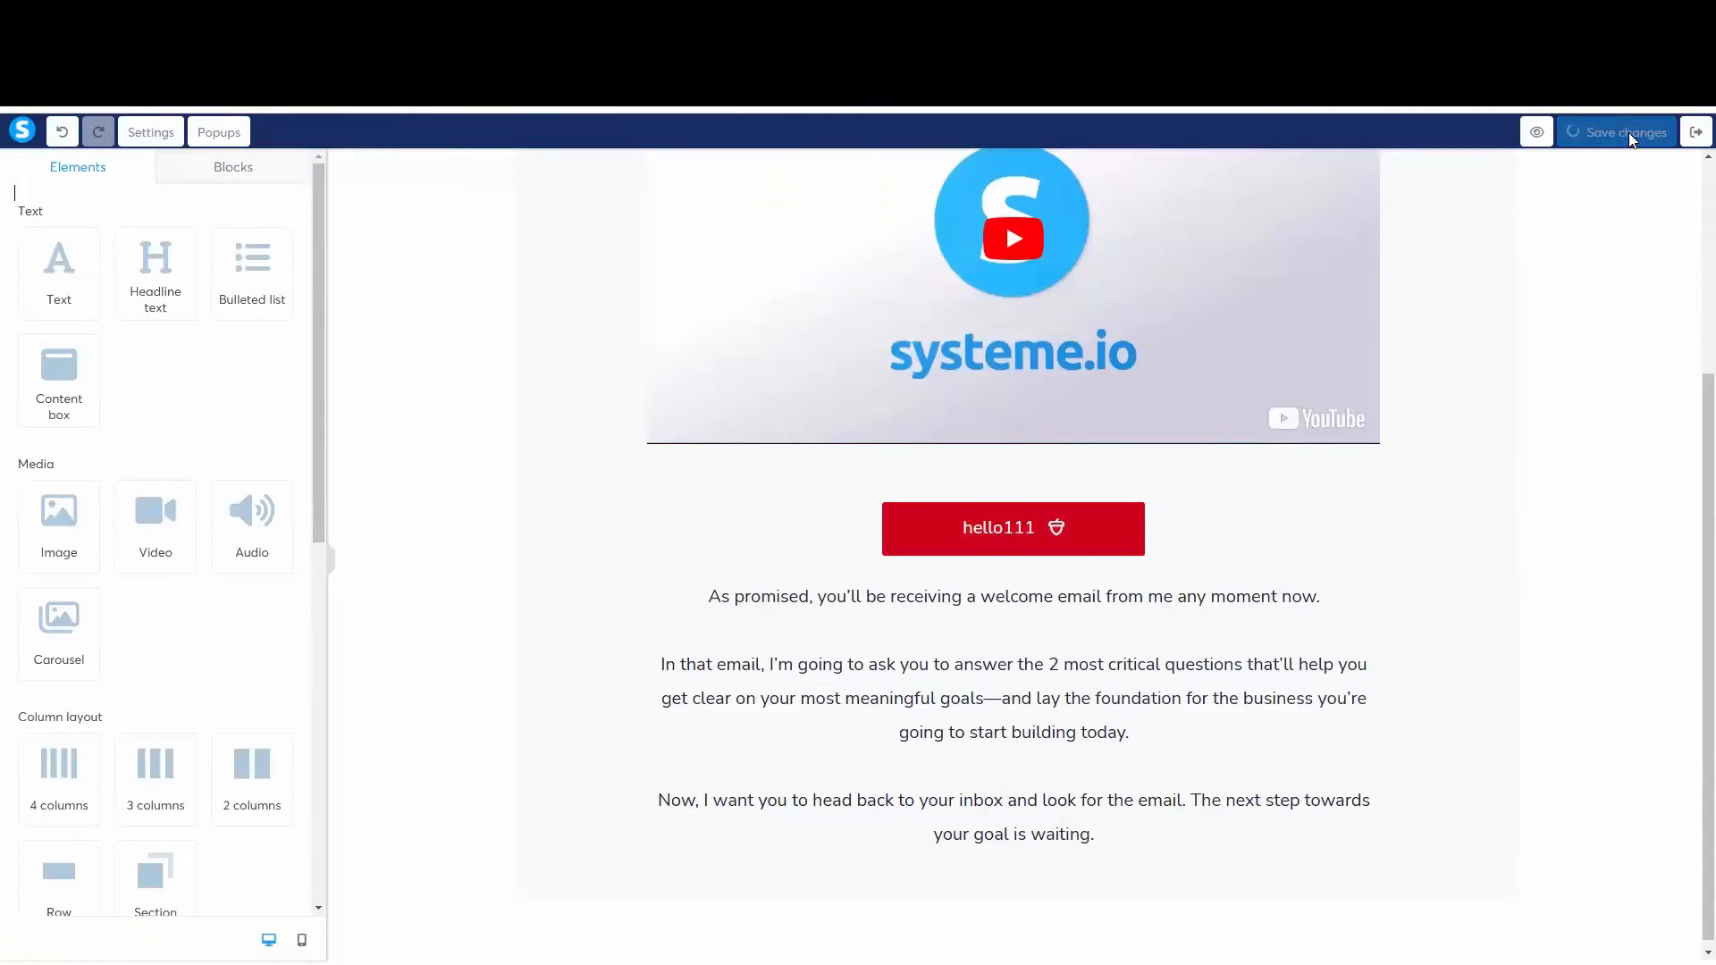
pyautogui.click(1696, 133)
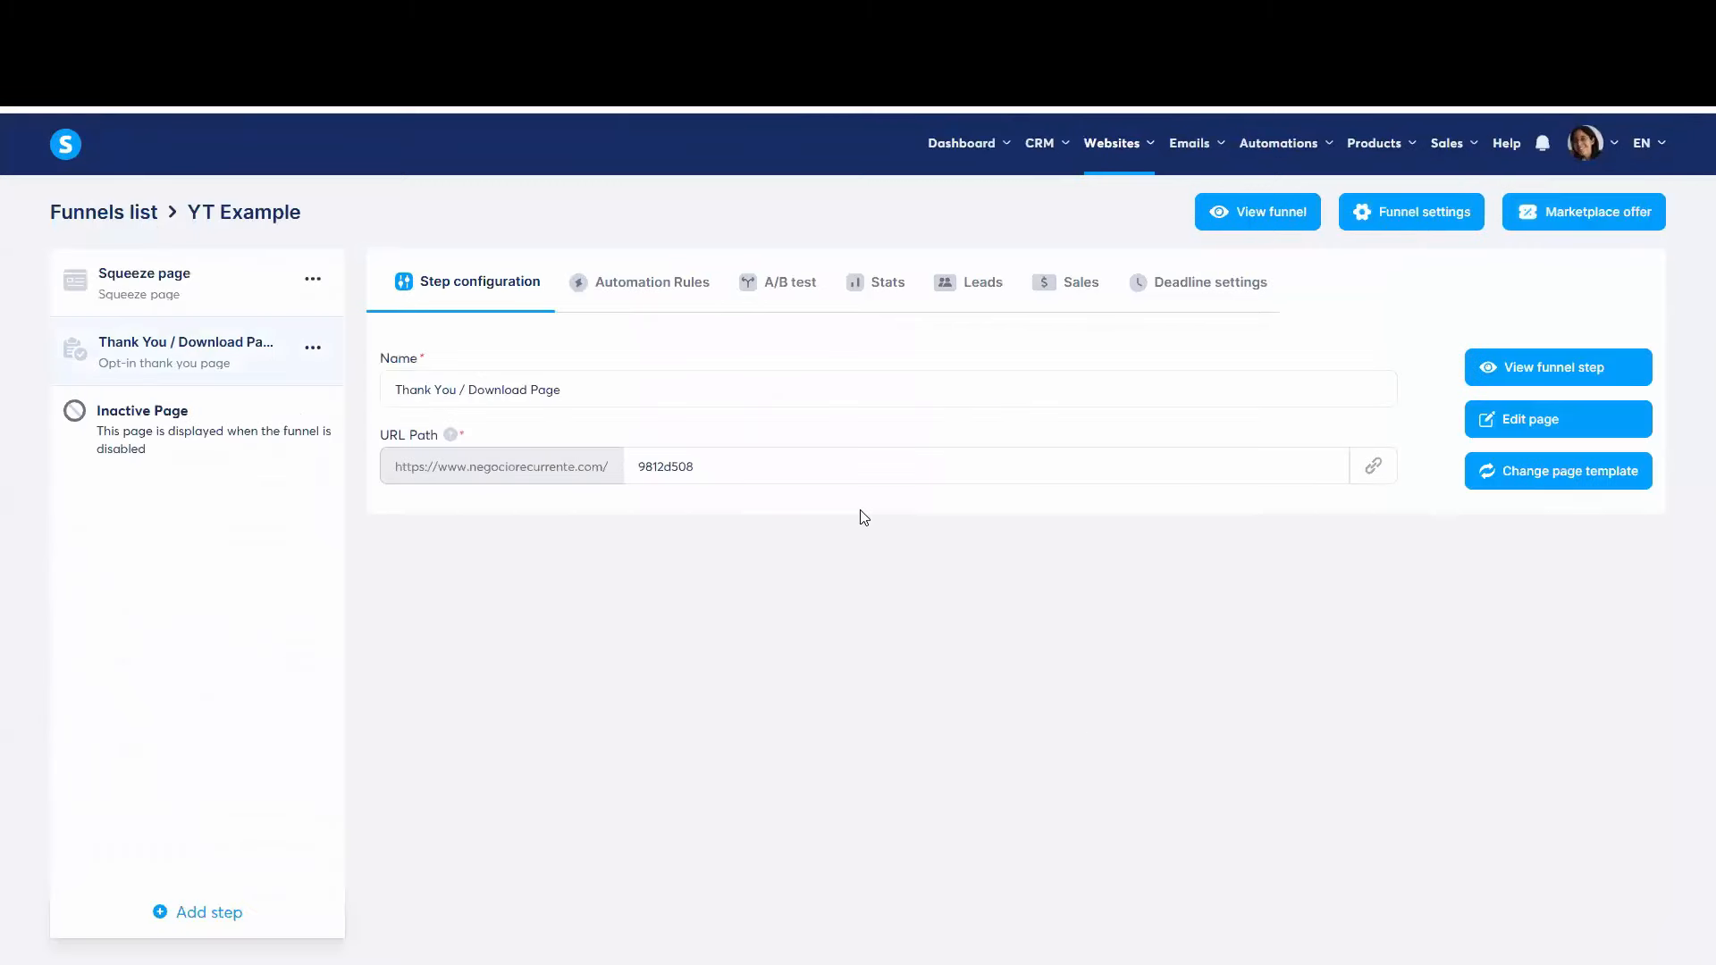
# Step: Copy the squeeze page's link and view the live squeeze page and thank-you page from the YT Example funnel
pyautogui.click(192, 286)
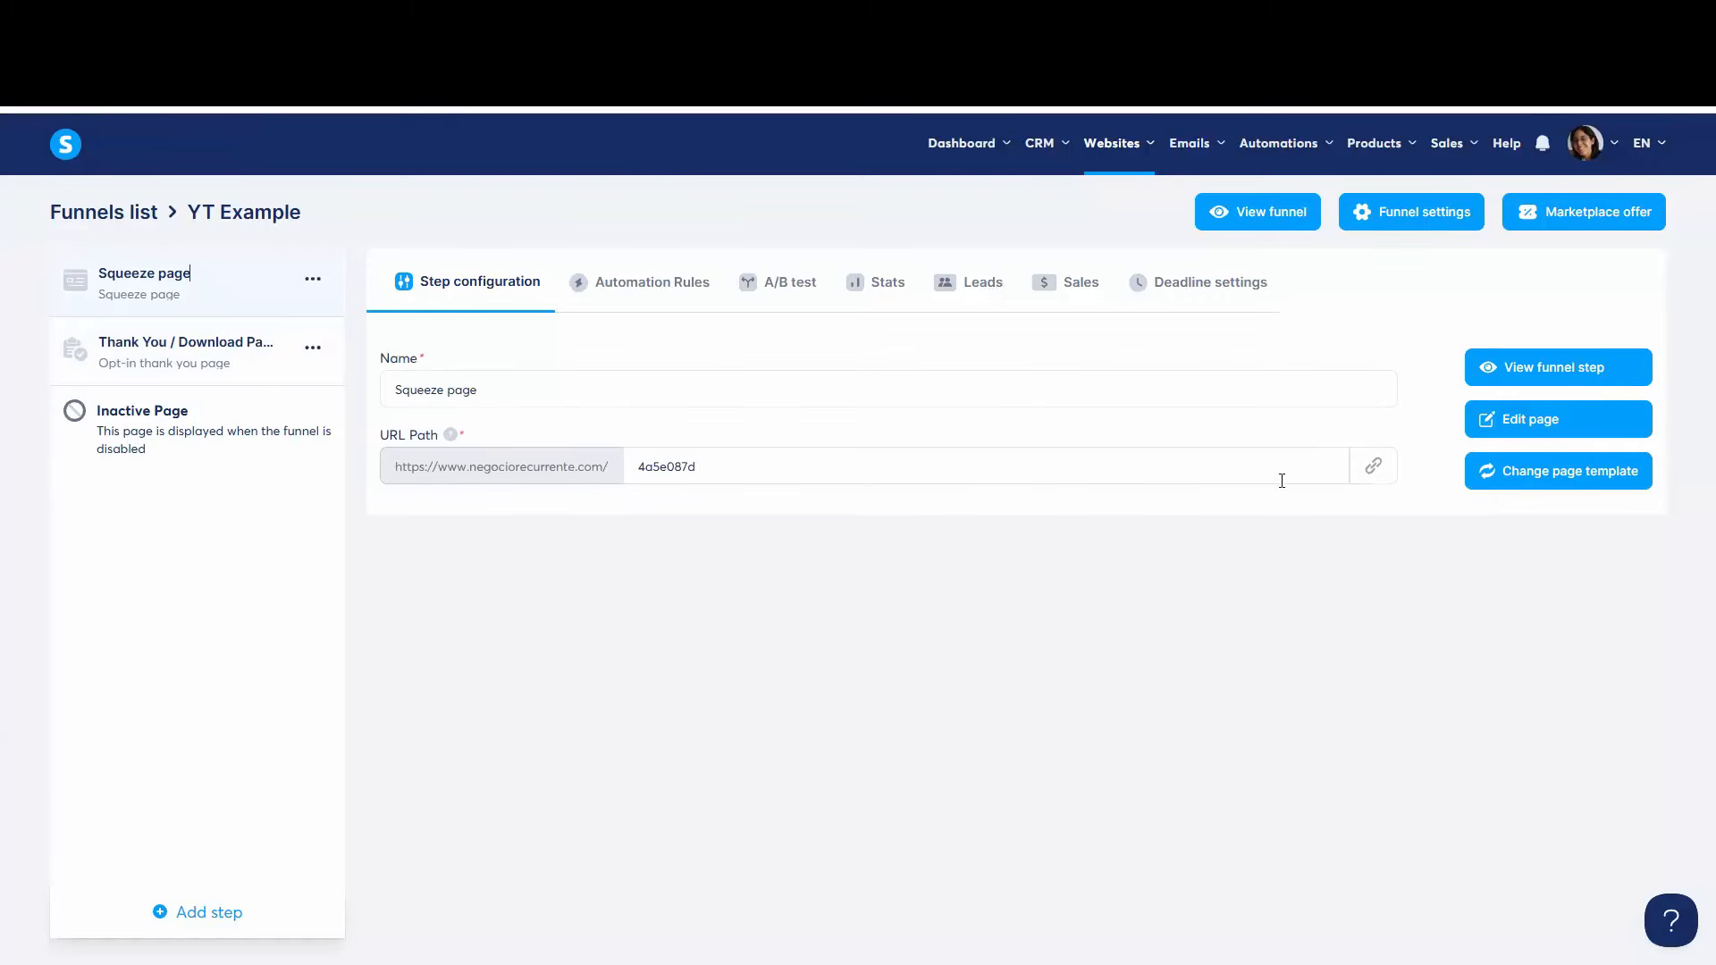
pyautogui.click(1374, 469)
pyautogui.click(1532, 368)
pyautogui.click(193, 374)
pyautogui.click(1534, 372)
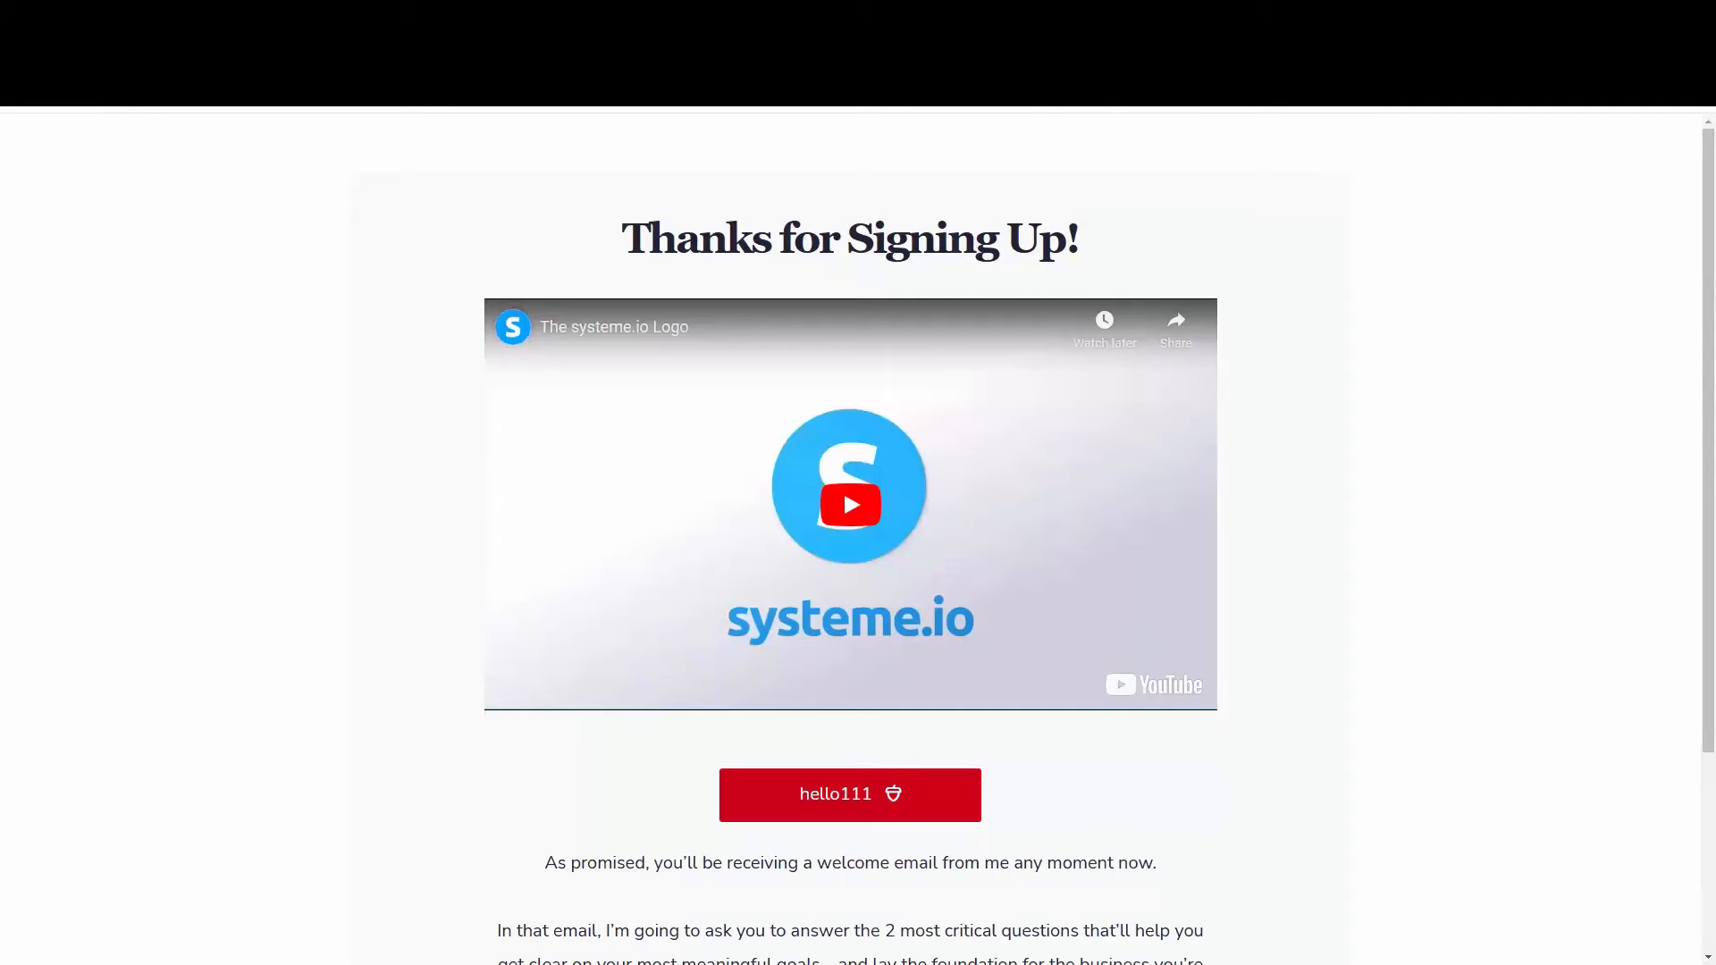
pyautogui.click(487, 18)
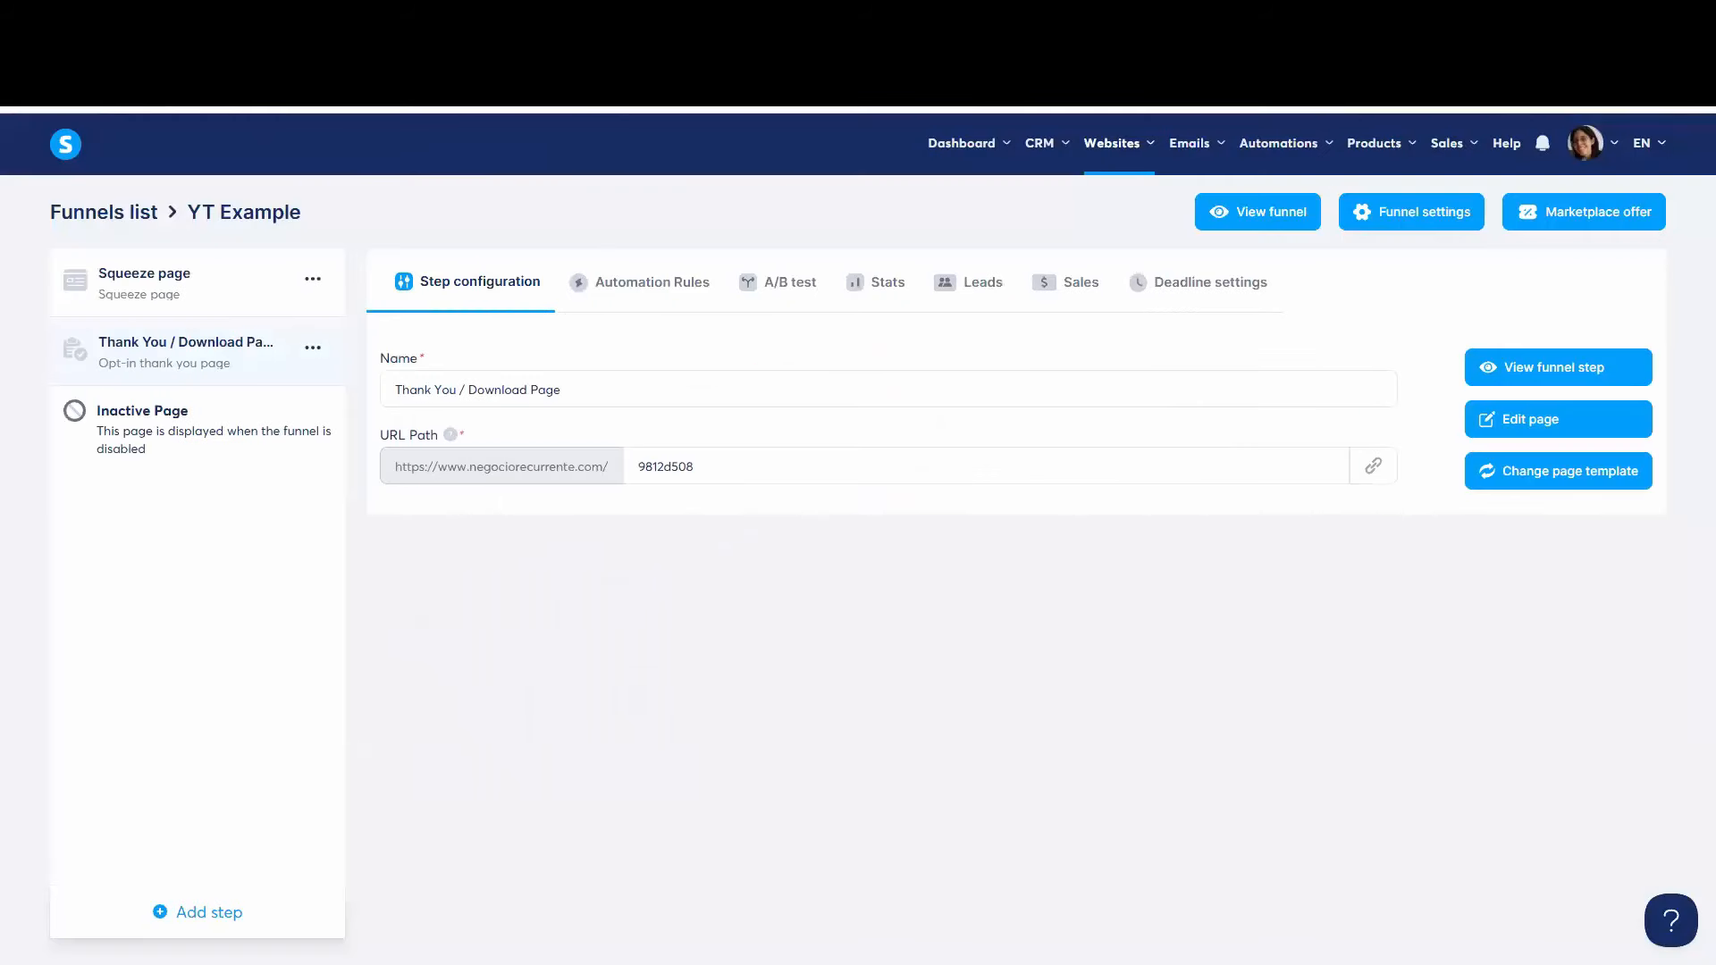